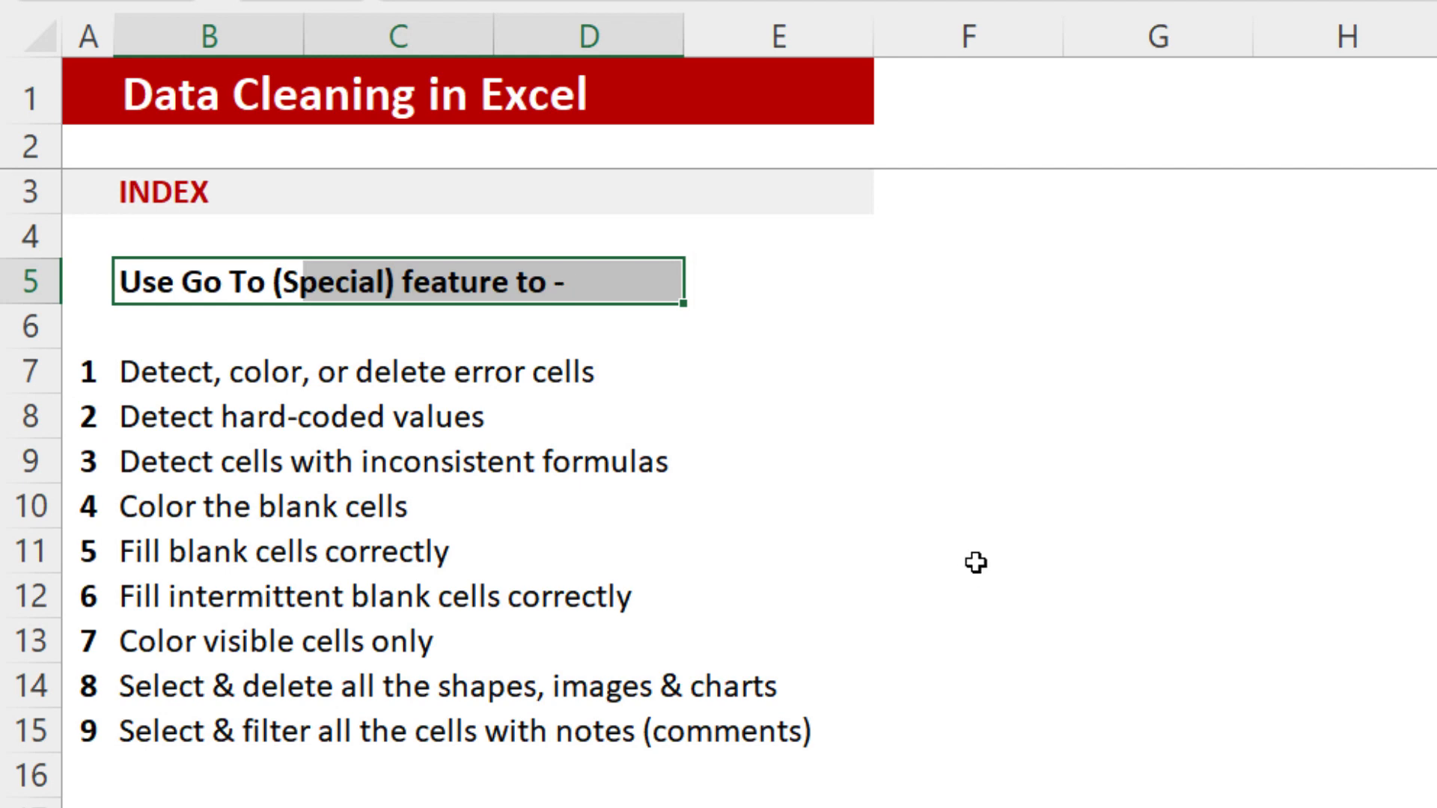
- Review the index of Go To (Special) uses and the Windows and Mac shortcuts listed below it
{"action": "left_click", "coordinate": [129, 368]}
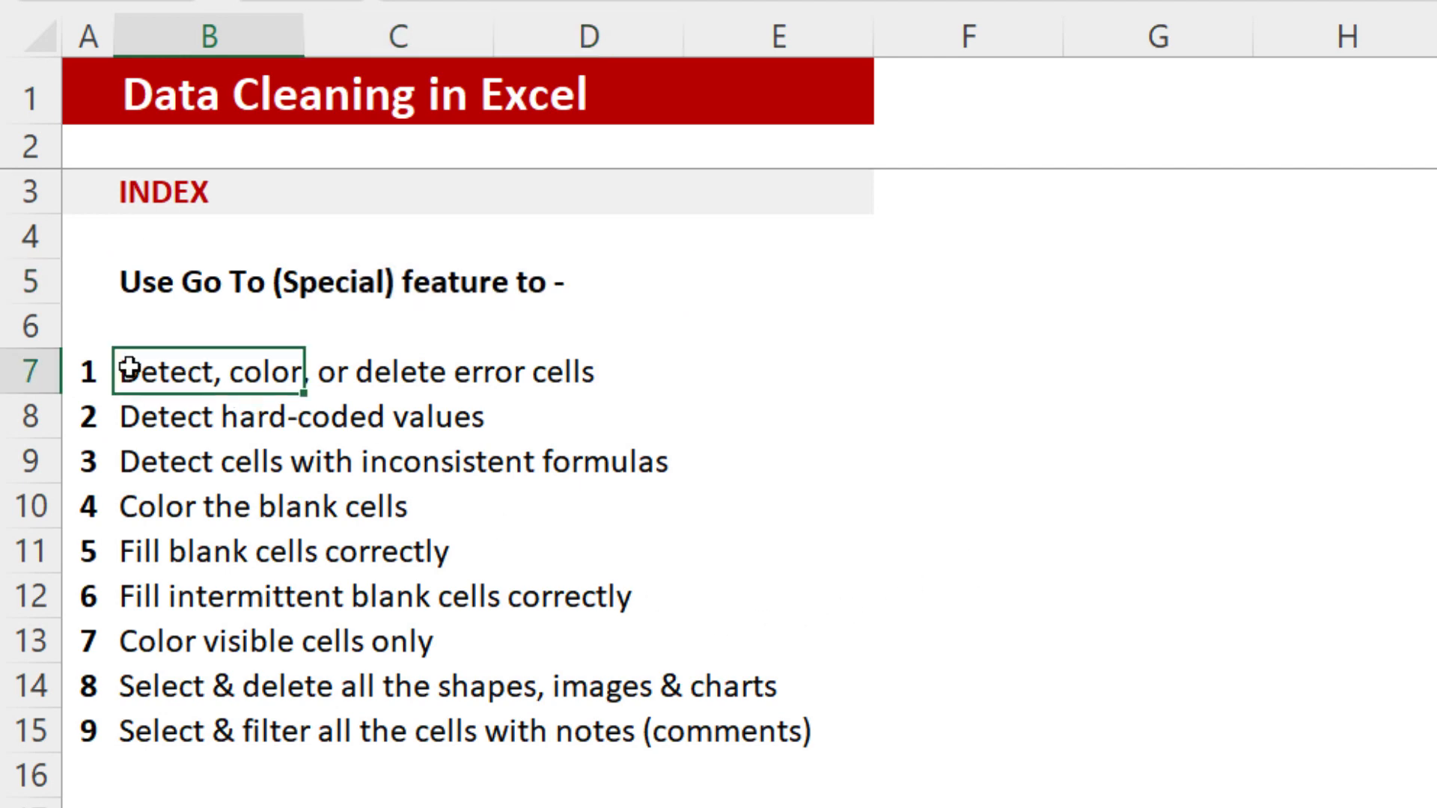
{"action": "left_click_drag", "start_coordinate": [129, 368], "coordinate": [793, 716]}
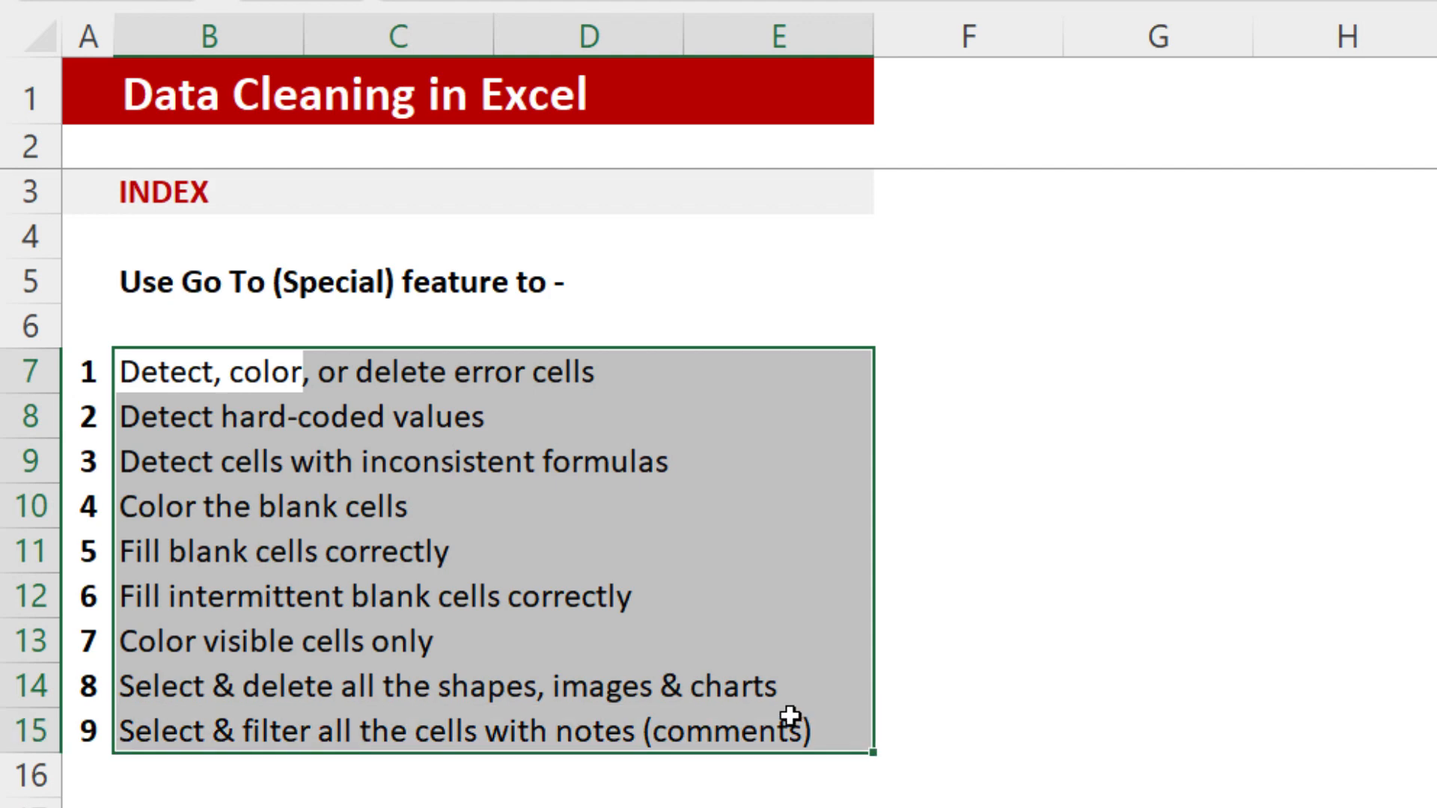
{"action": "scroll", "coordinate": [494, 479], "scroll_direction": "down", "scroll_amount": 1}
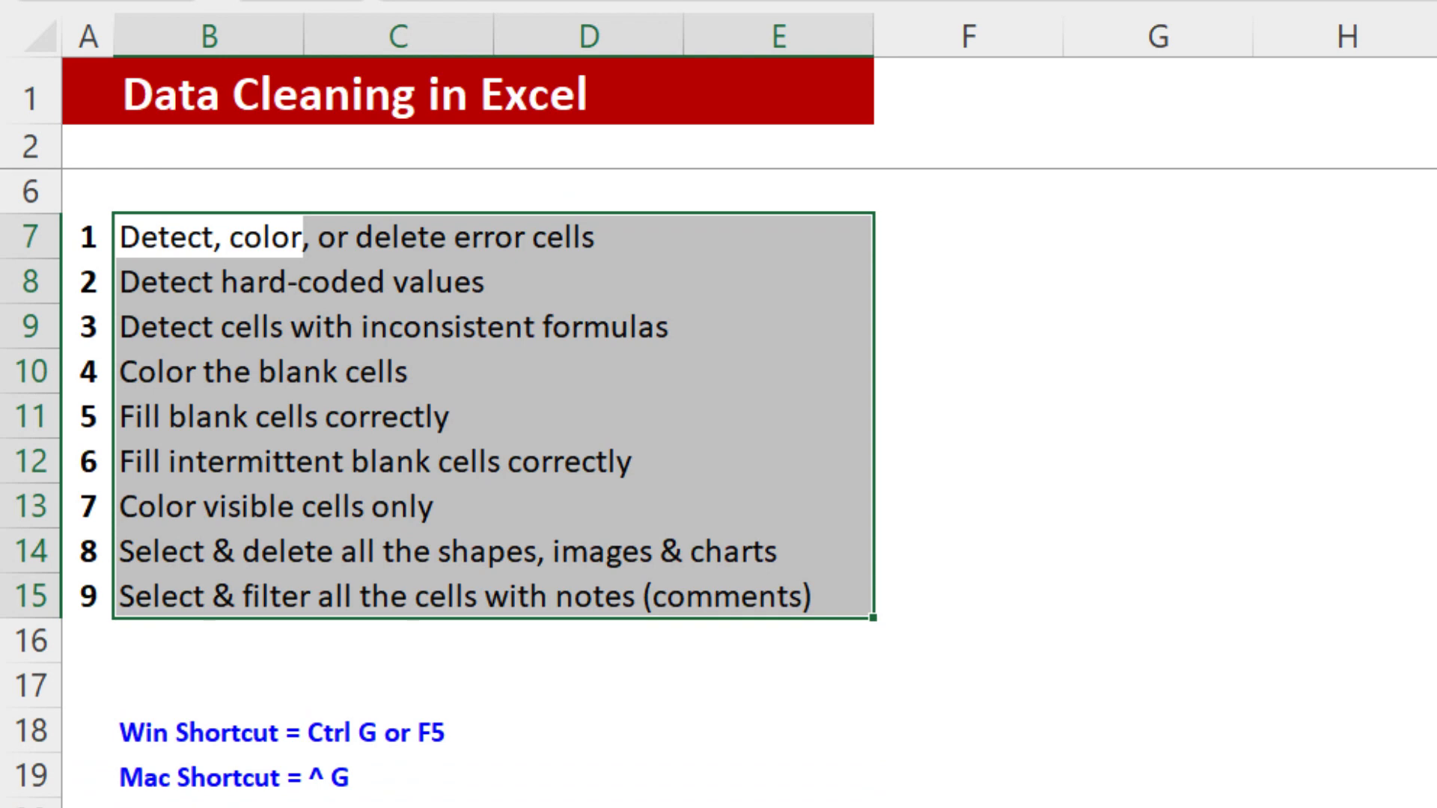
{"action": "left_click_drag", "start_coordinate": [135, 725], "coordinate": [455, 728]}
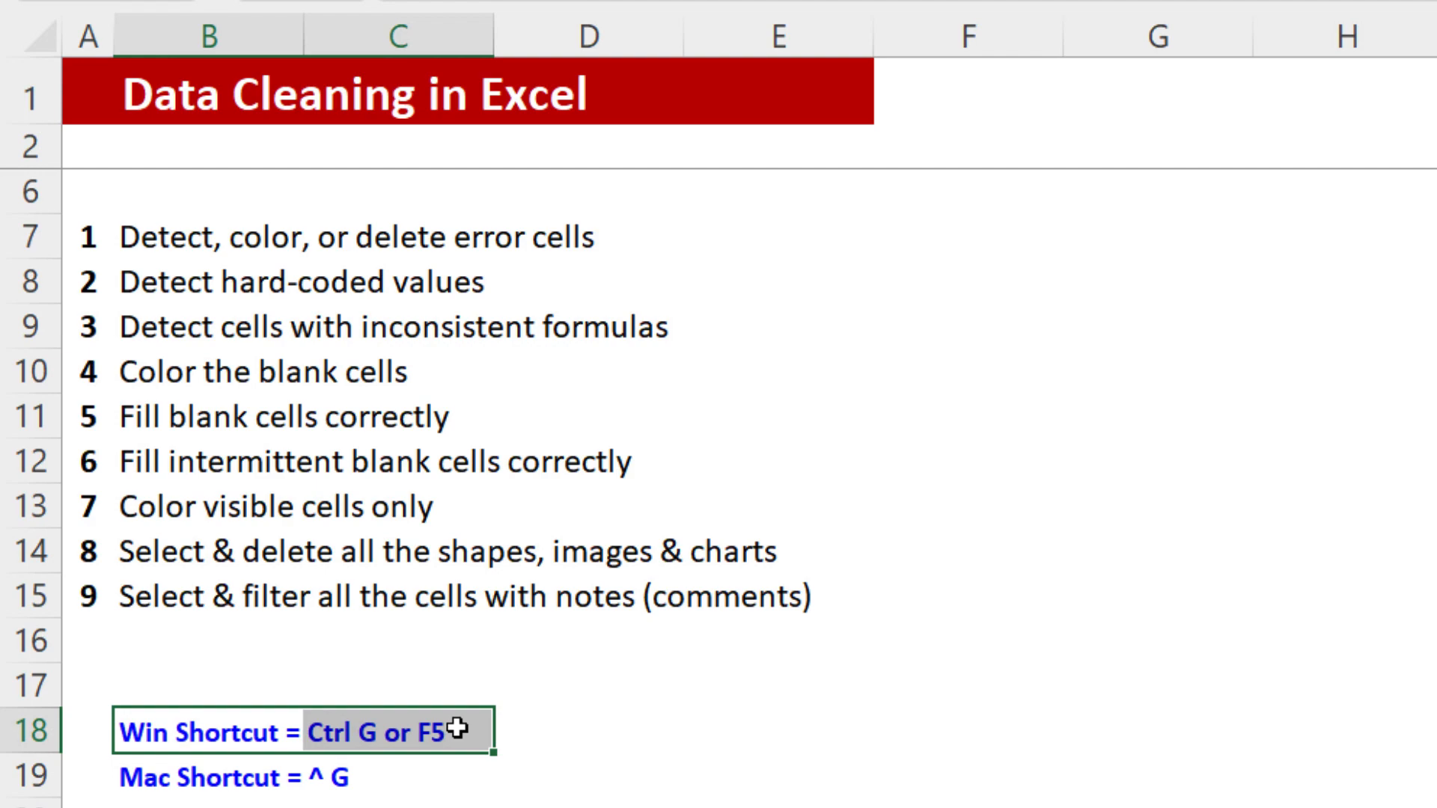
{"action": "left_click", "coordinate": [154, 777]}
{"action": "left_click_drag", "start_coordinate": [322, 777], "coordinate": [401, 773]}
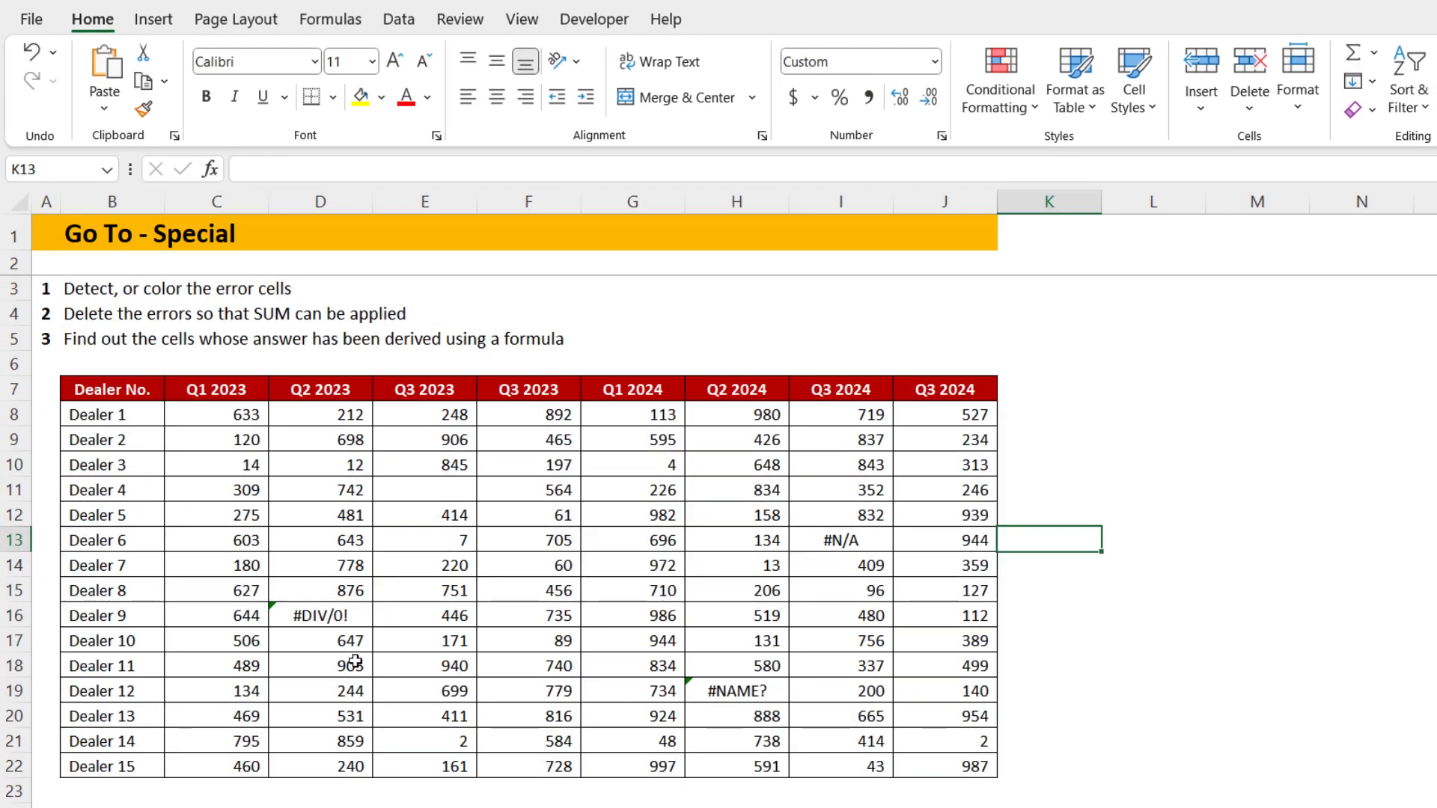
- Enter a SUM formula for the range H13:J15 in cell K13, beside the dealer table
{"action": "left_click_drag", "start_coordinate": [119, 391], "coordinate": [963, 764]}
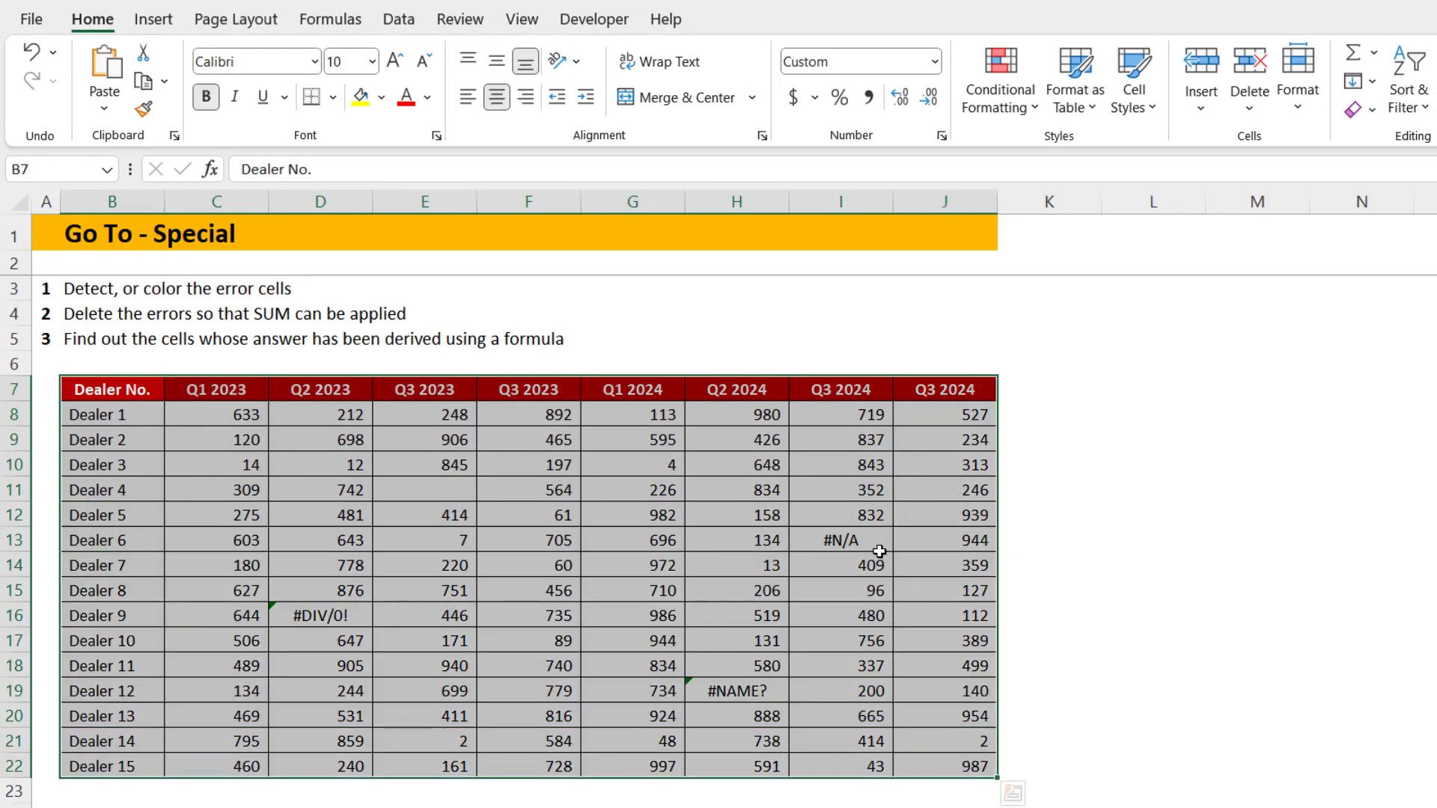
{"action": "left_click", "coordinate": [1021, 537]}
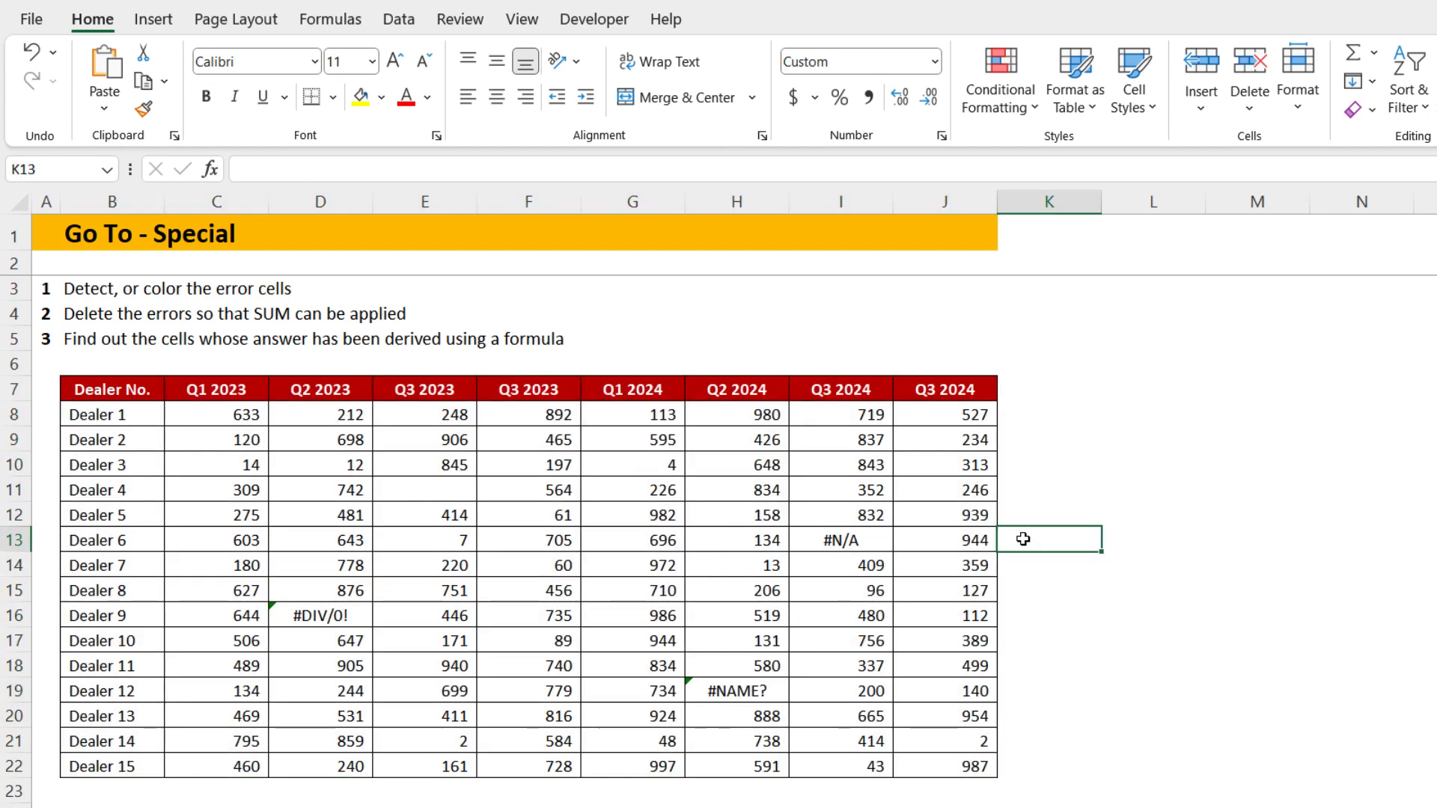
{"action": "type", "text": "=sum"}
{"action": "key", "text": "Tab"}
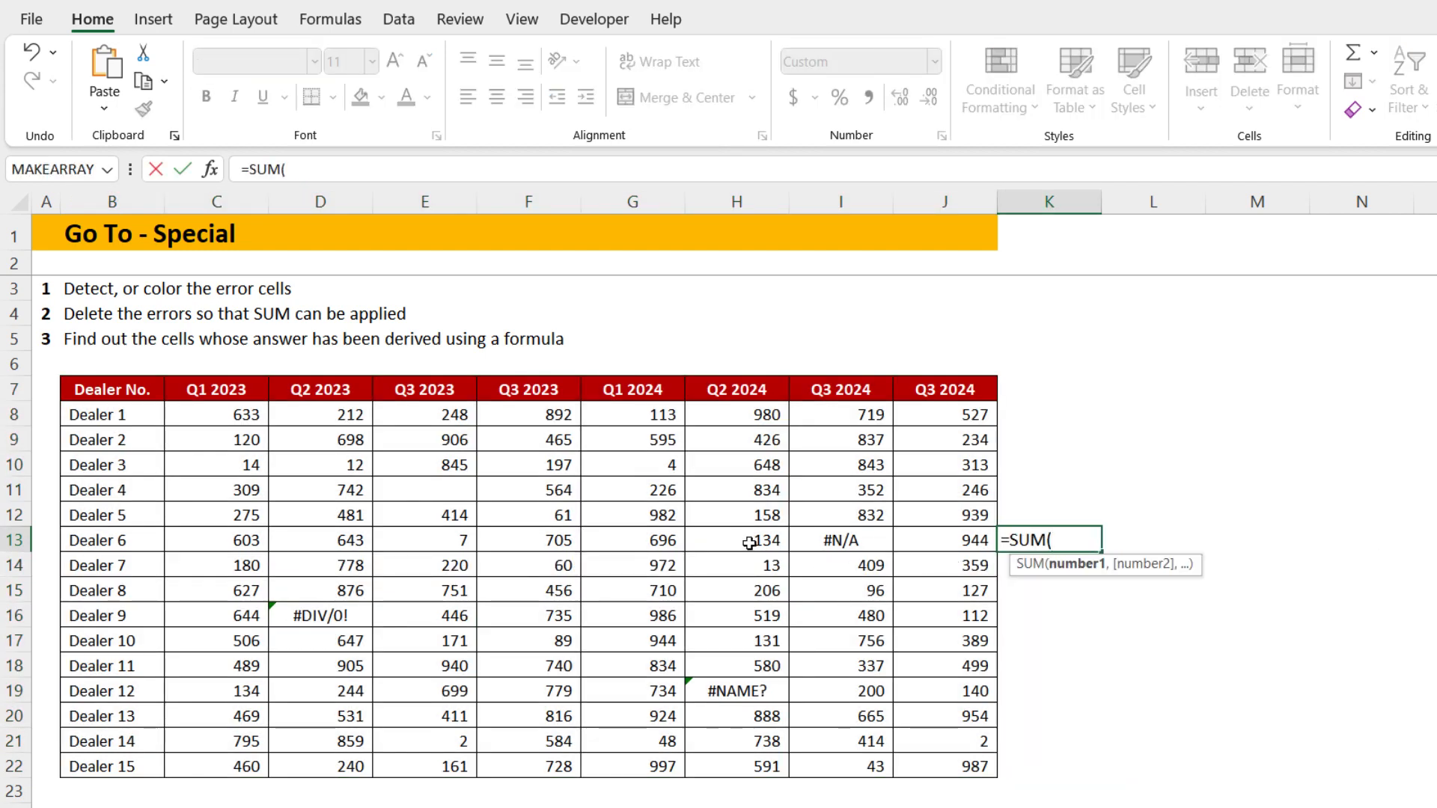
{"action": "left_click_drag", "start_coordinate": [741, 537], "coordinate": [928, 588]}
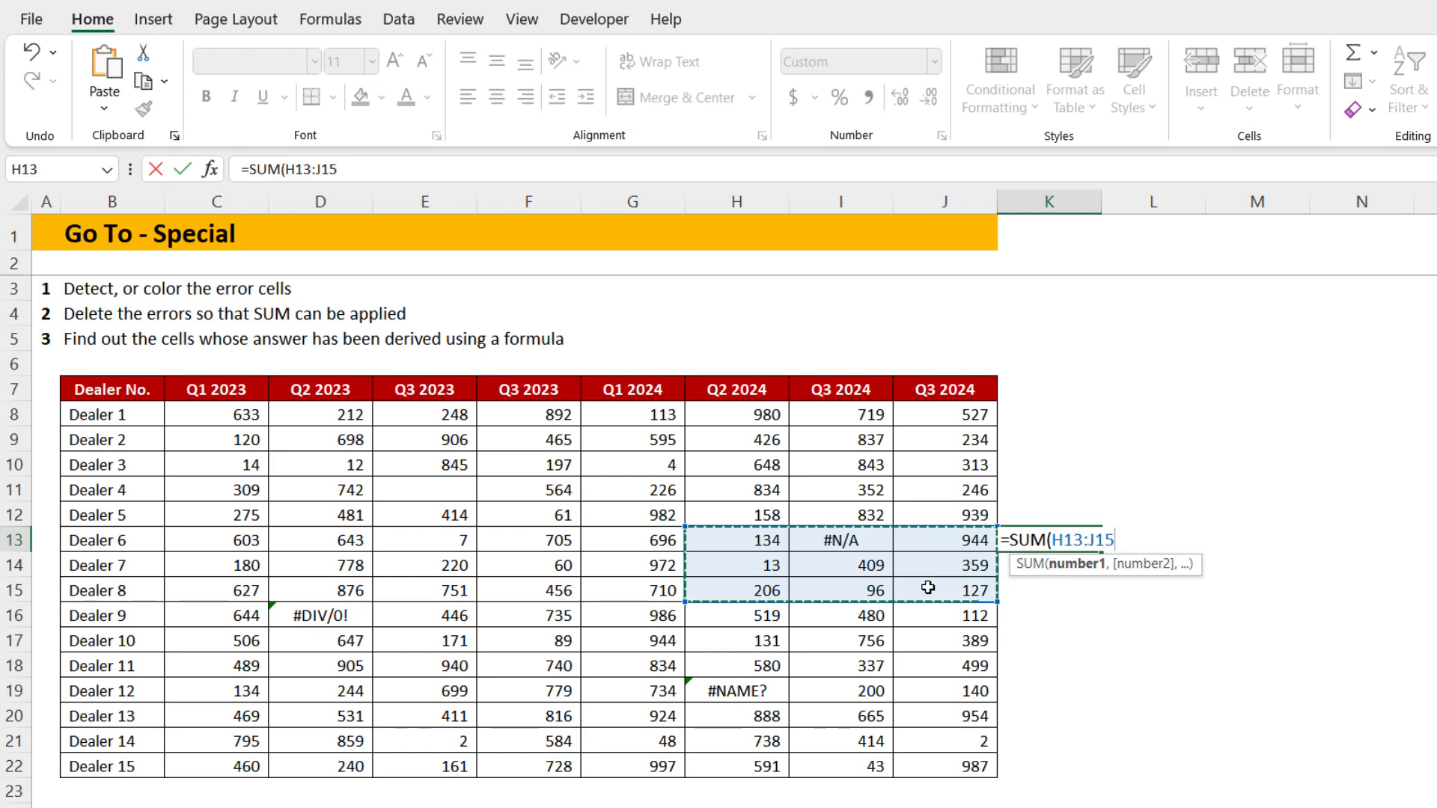
{"action": "key", "text": "Return"}
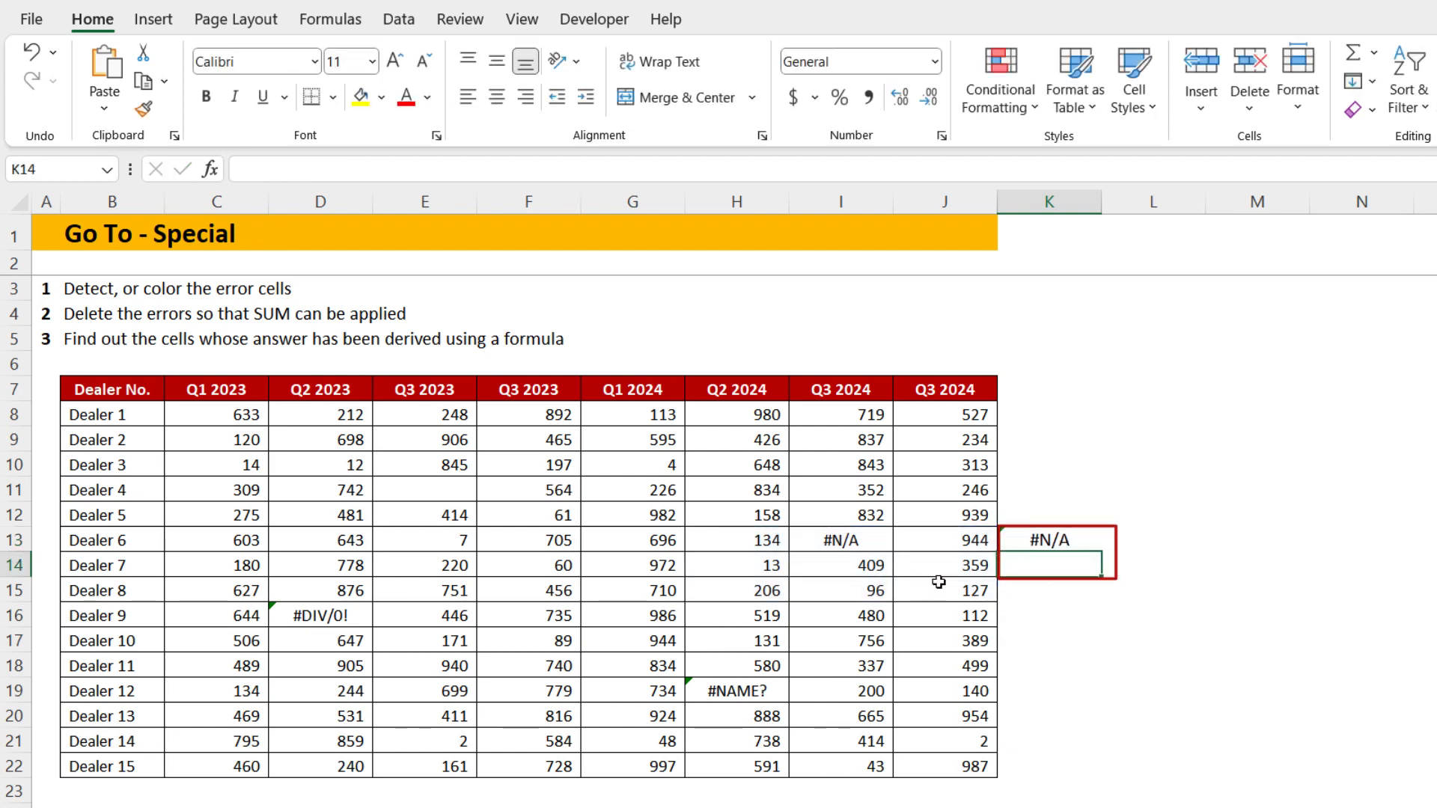
- Inspect the SUM formula in K13, try clearing the error in cell I13, and undo that deletion
{"action": "left_click", "coordinate": [1045, 539]}
{"action": "double_click", "coordinate": [1045, 539]}
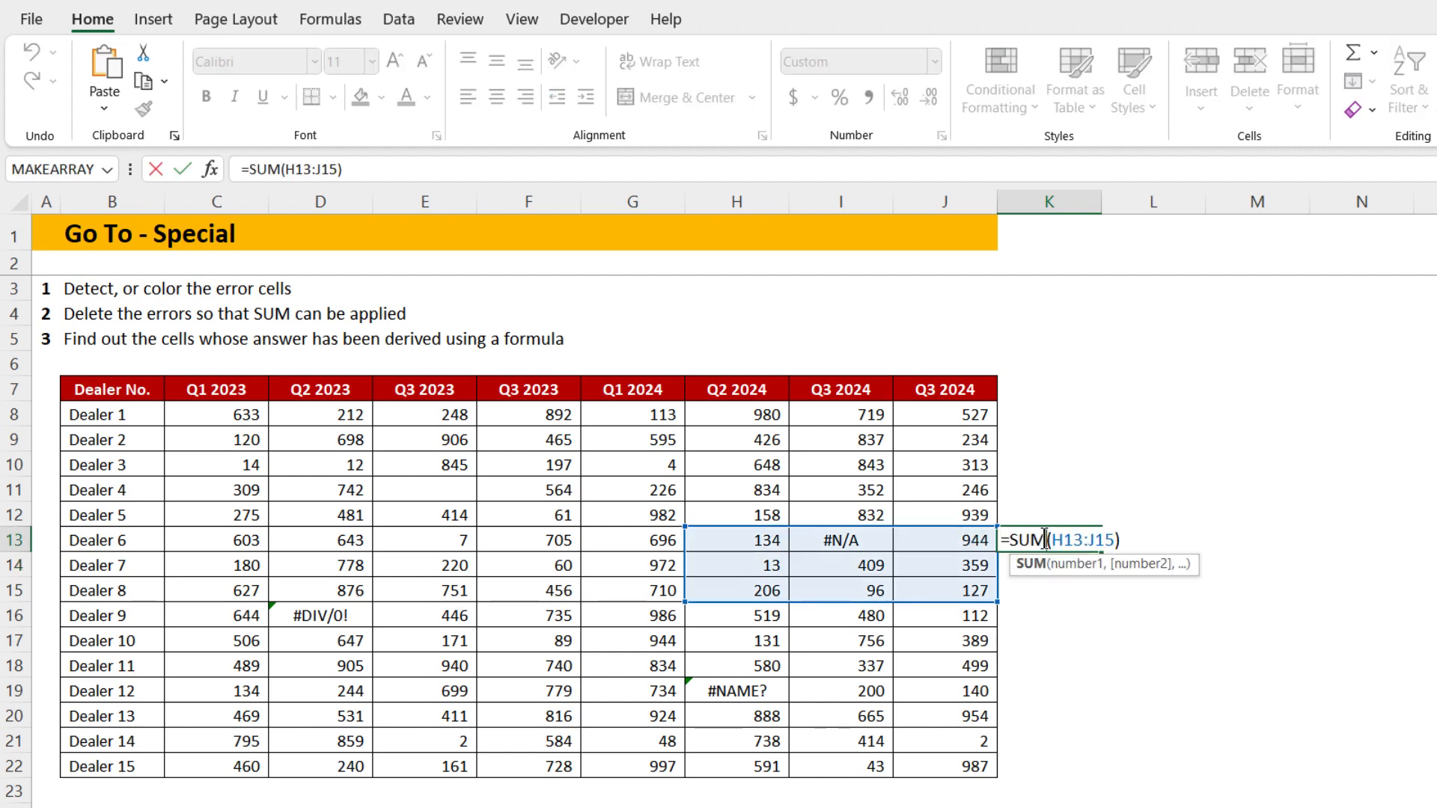
{"action": "key", "text": "Escape"}
{"action": "left_click", "coordinate": [870, 540]}
{"action": "key", "text": "Delete"}
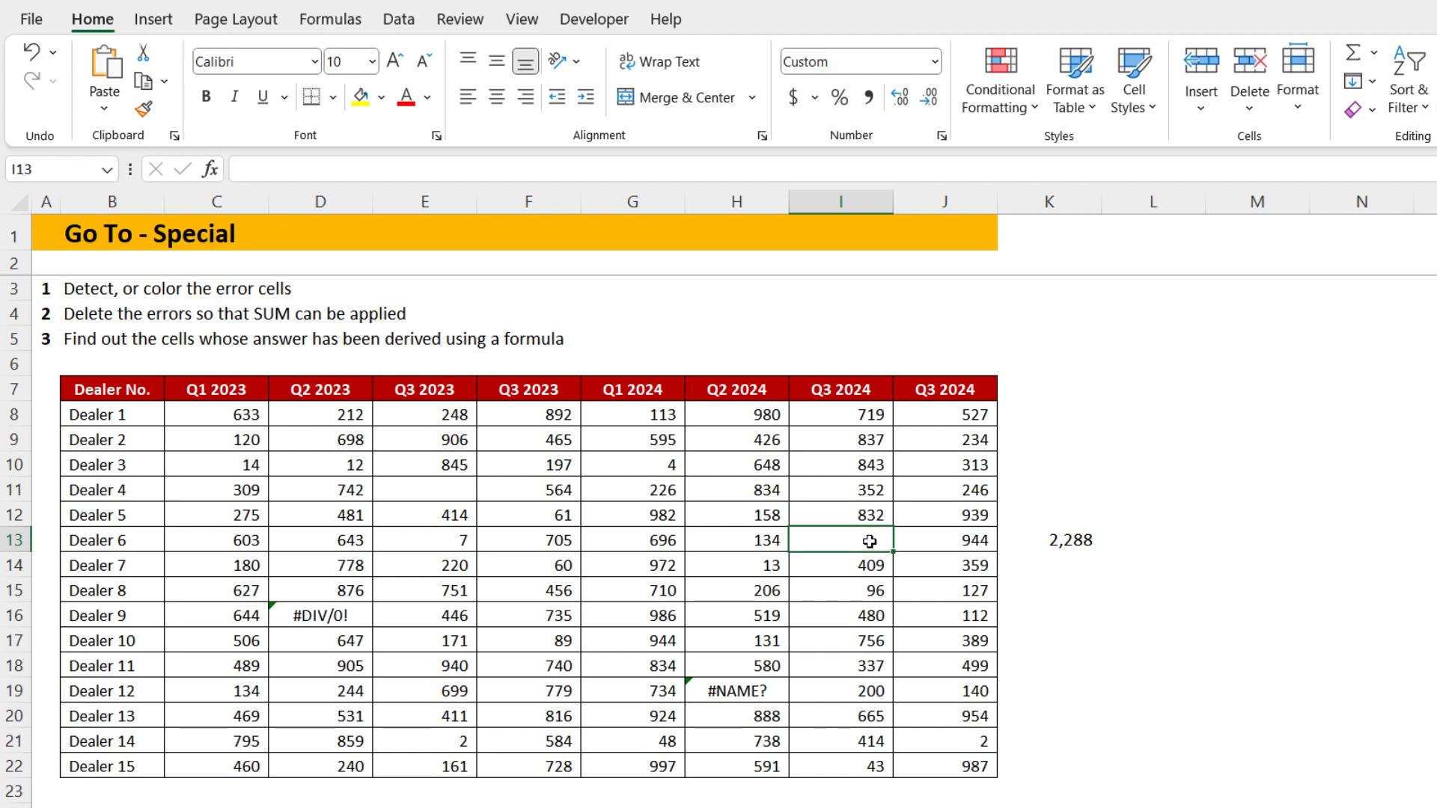
{"action": "key", "text": "ctrl+z"}
- Delete the test SUM formula from cell K13
{"action": "left_click", "coordinate": [1050, 545]}
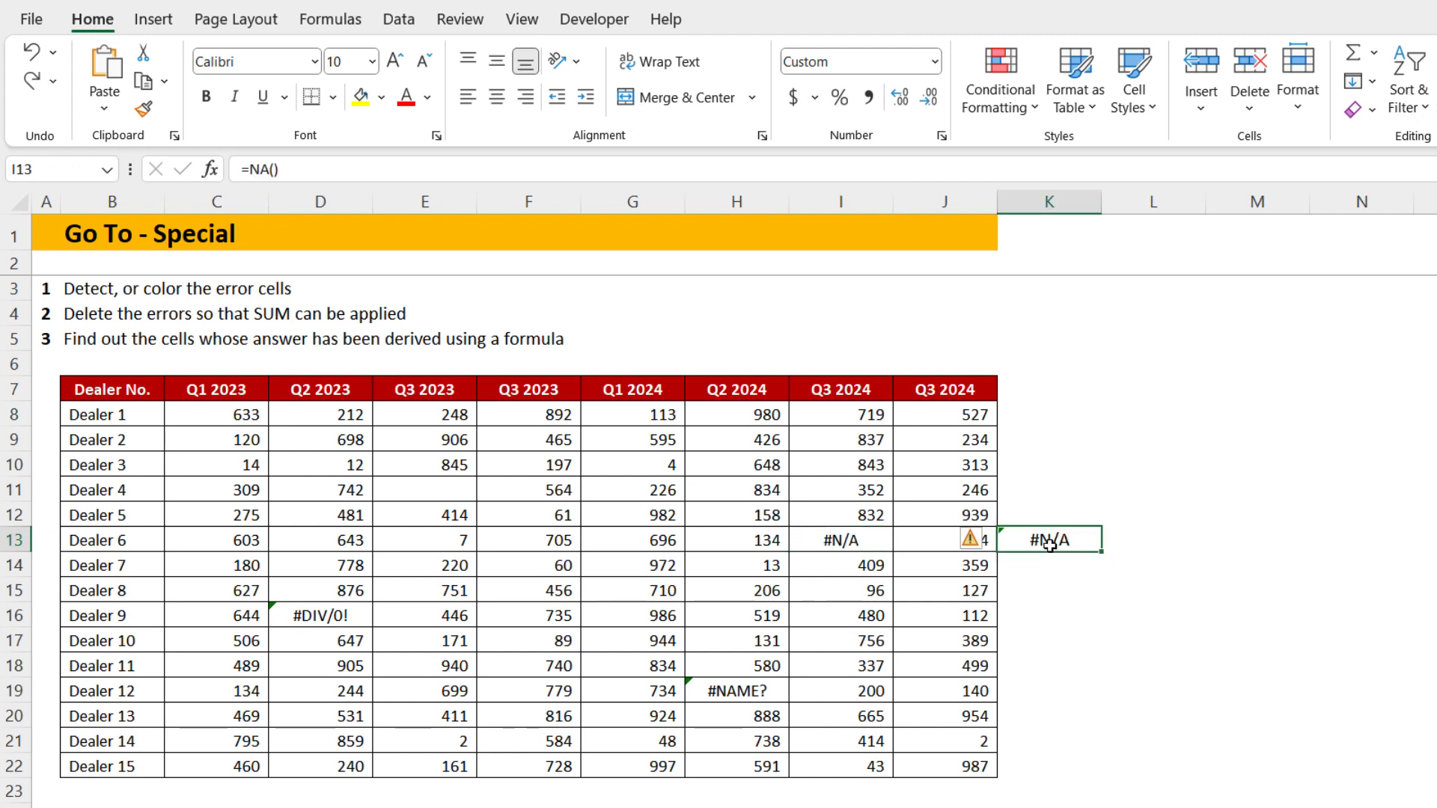
{"action": "key", "text": "Delete"}
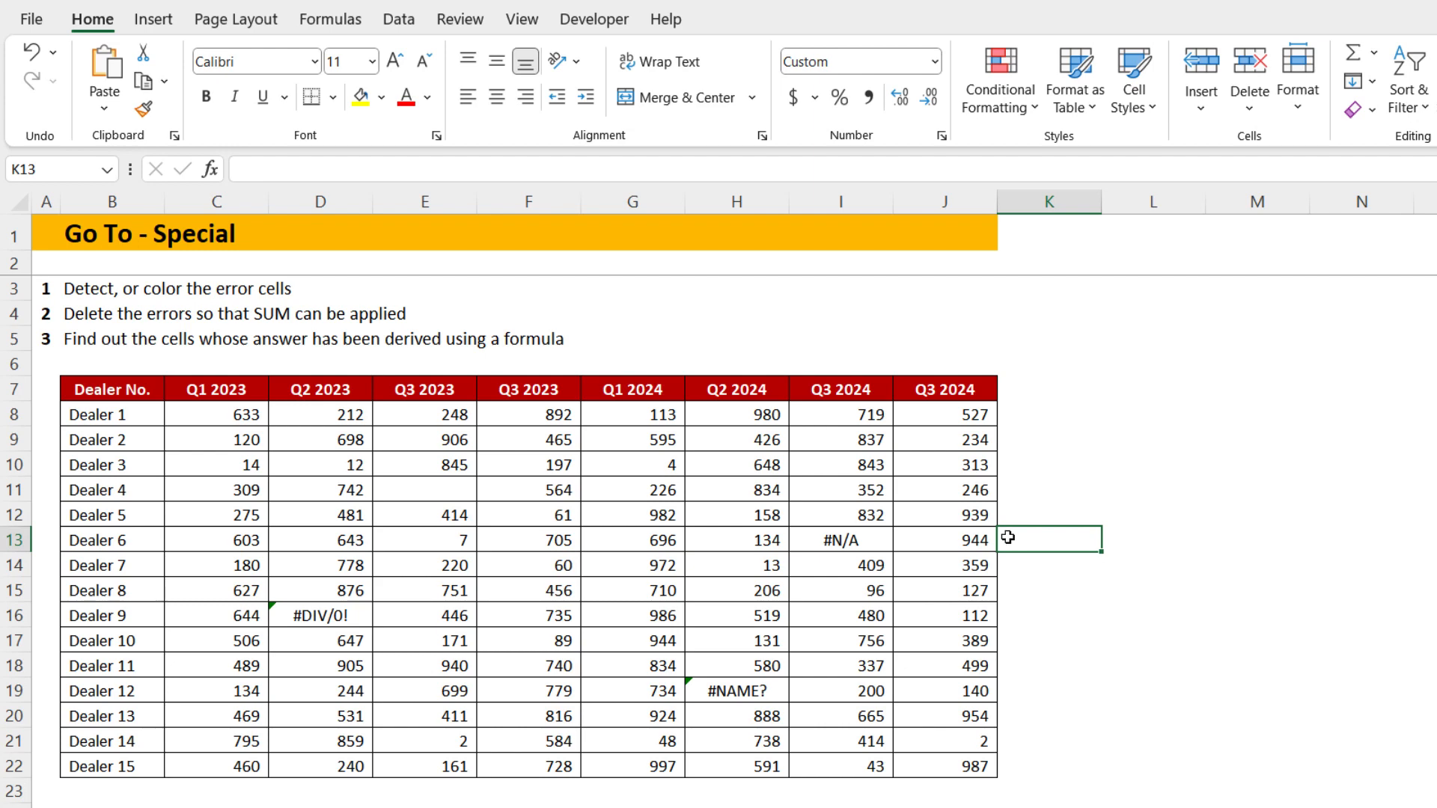
- Select the dealer figures in C8:J22, and open and dismiss the Go To dialog
{"action": "left_click", "coordinate": [231, 414]}
{"action": "mouse_move", "coordinate": [231, 413]}
{"action": "left_mouse_down"}
{"action": "mouse_move", "coordinate": [786, 545]}
{"action": "mouse_move", "coordinate": [933, 766]}
{"action": "left_mouse_up"}
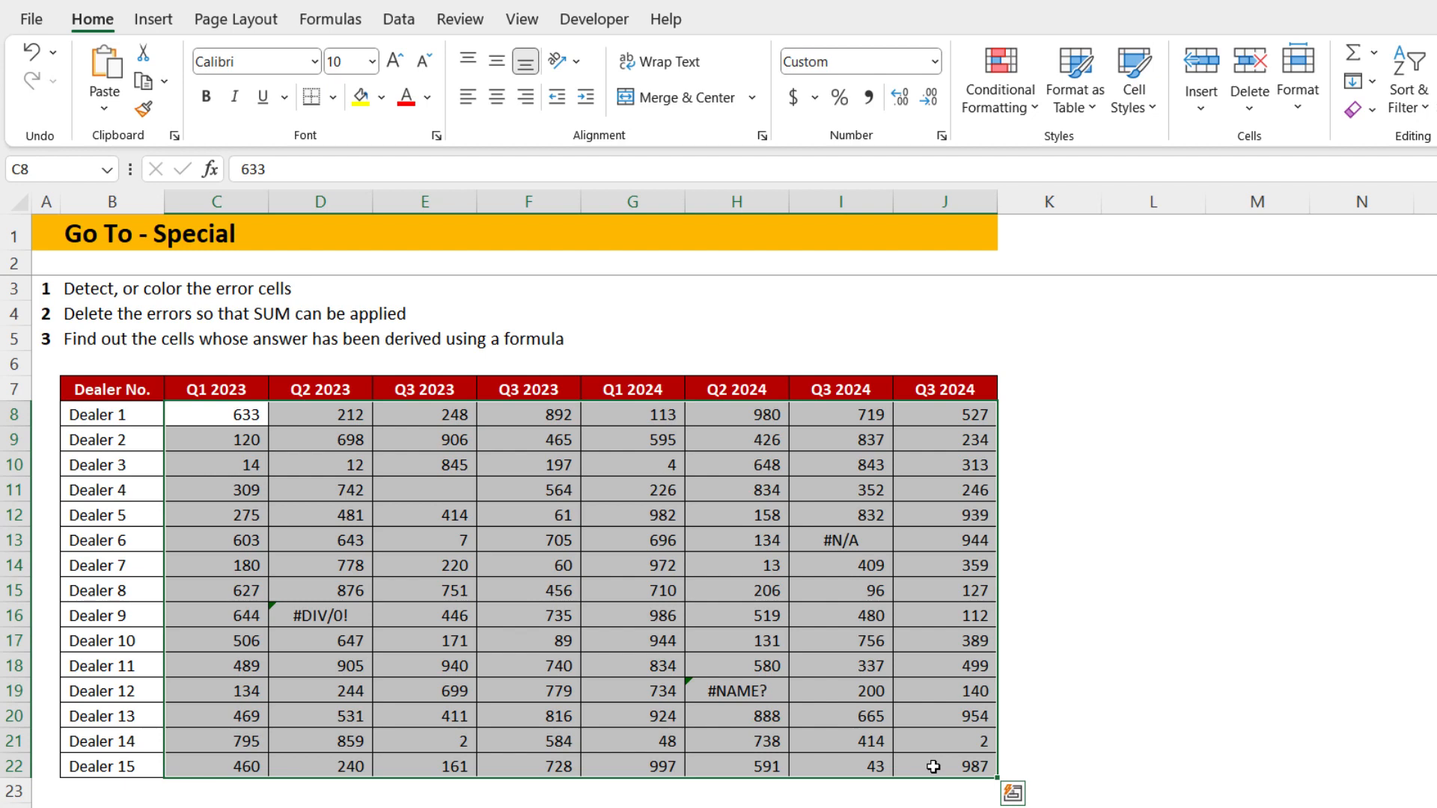
{"action": "key", "text": "F5"}
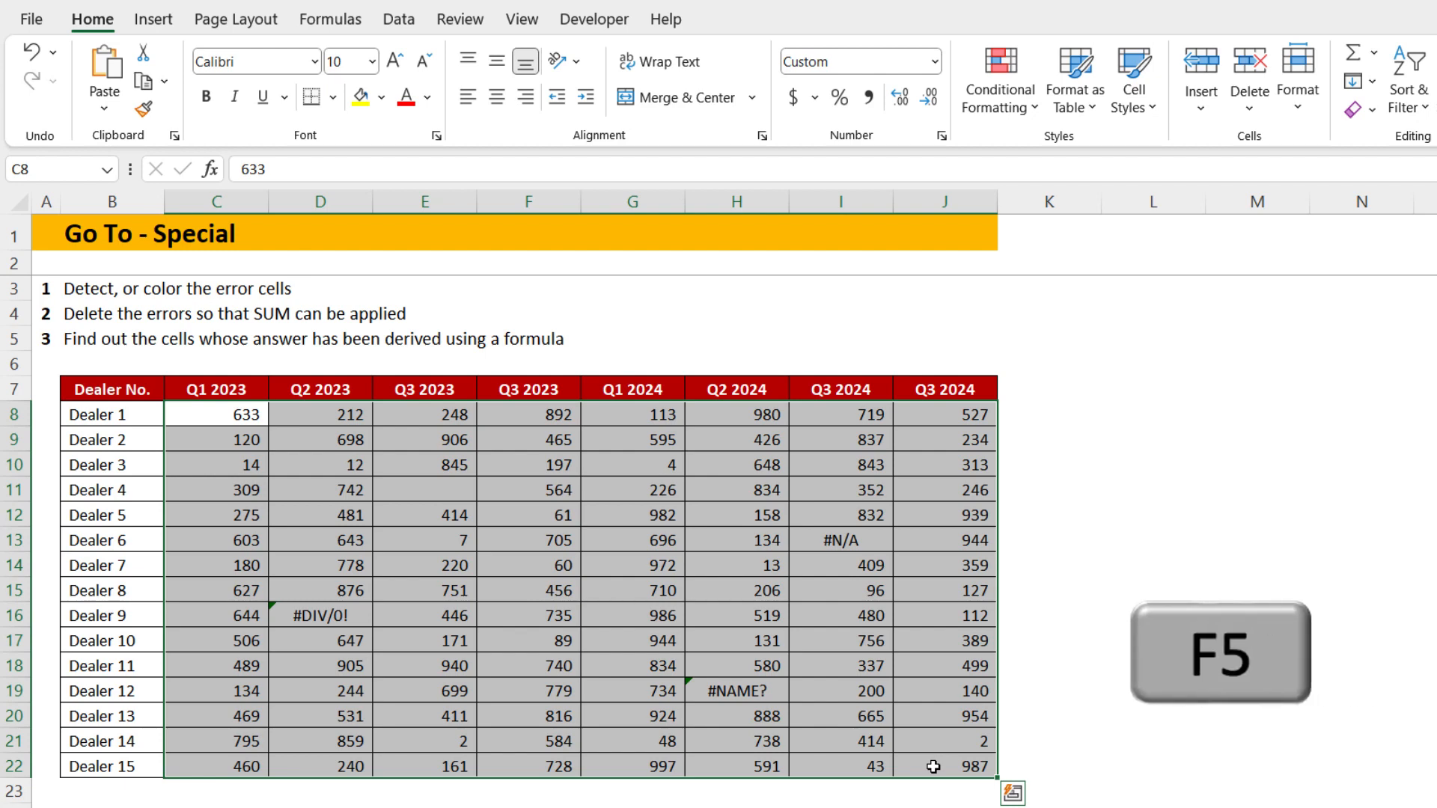
{"action": "key", "text": "ctrl+g"}
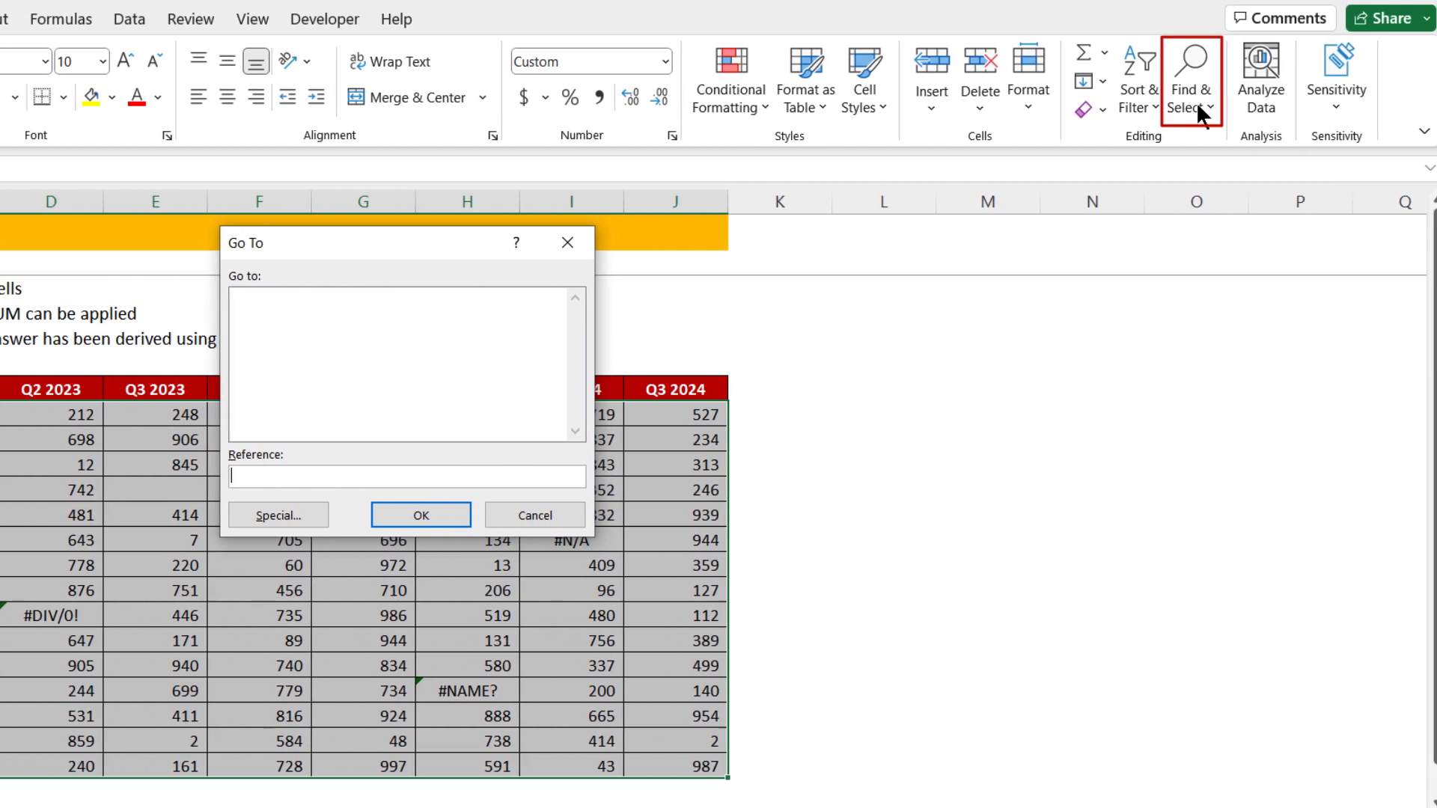
{"action": "key", "text": "Escape"}
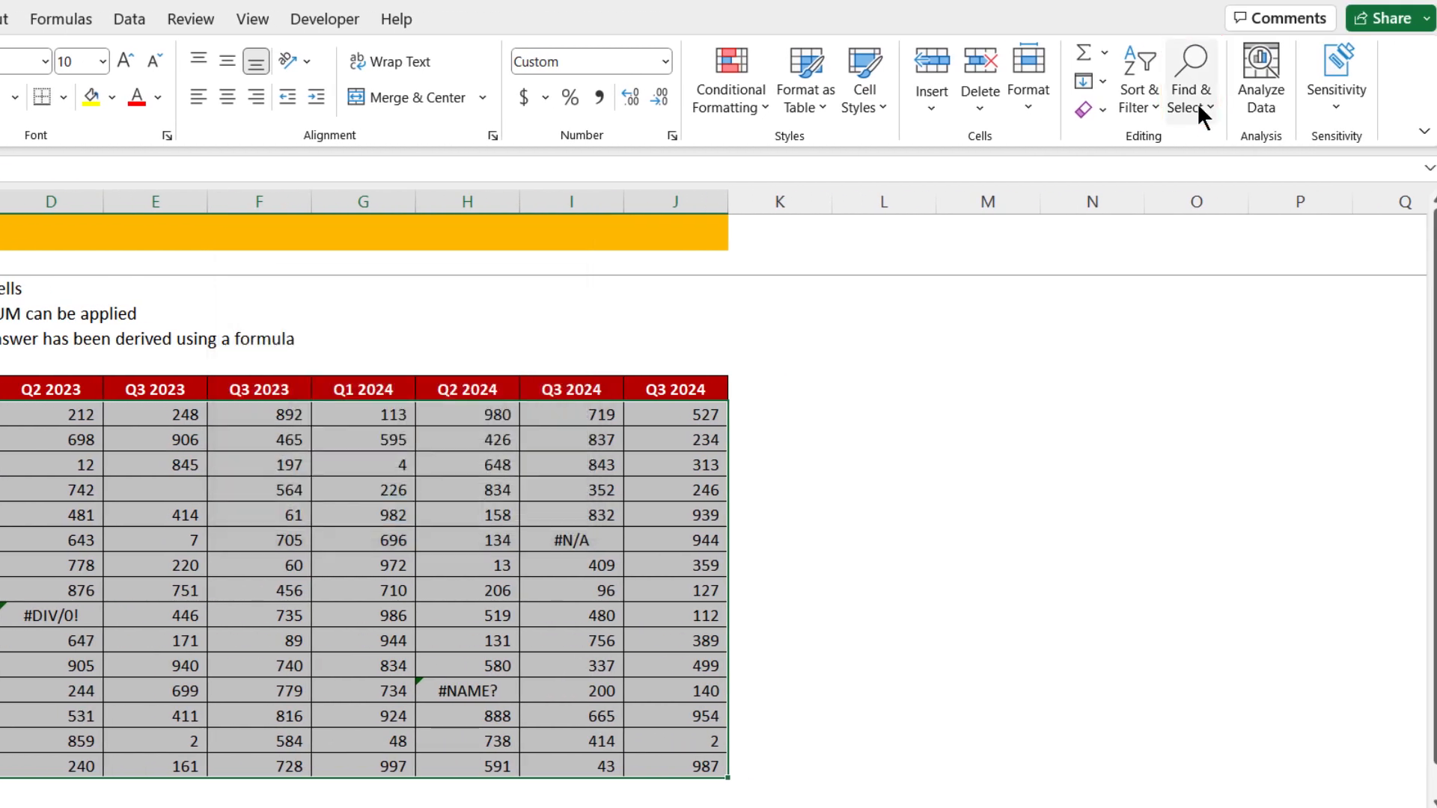
{"action": "left_click", "coordinate": [1197, 102]}
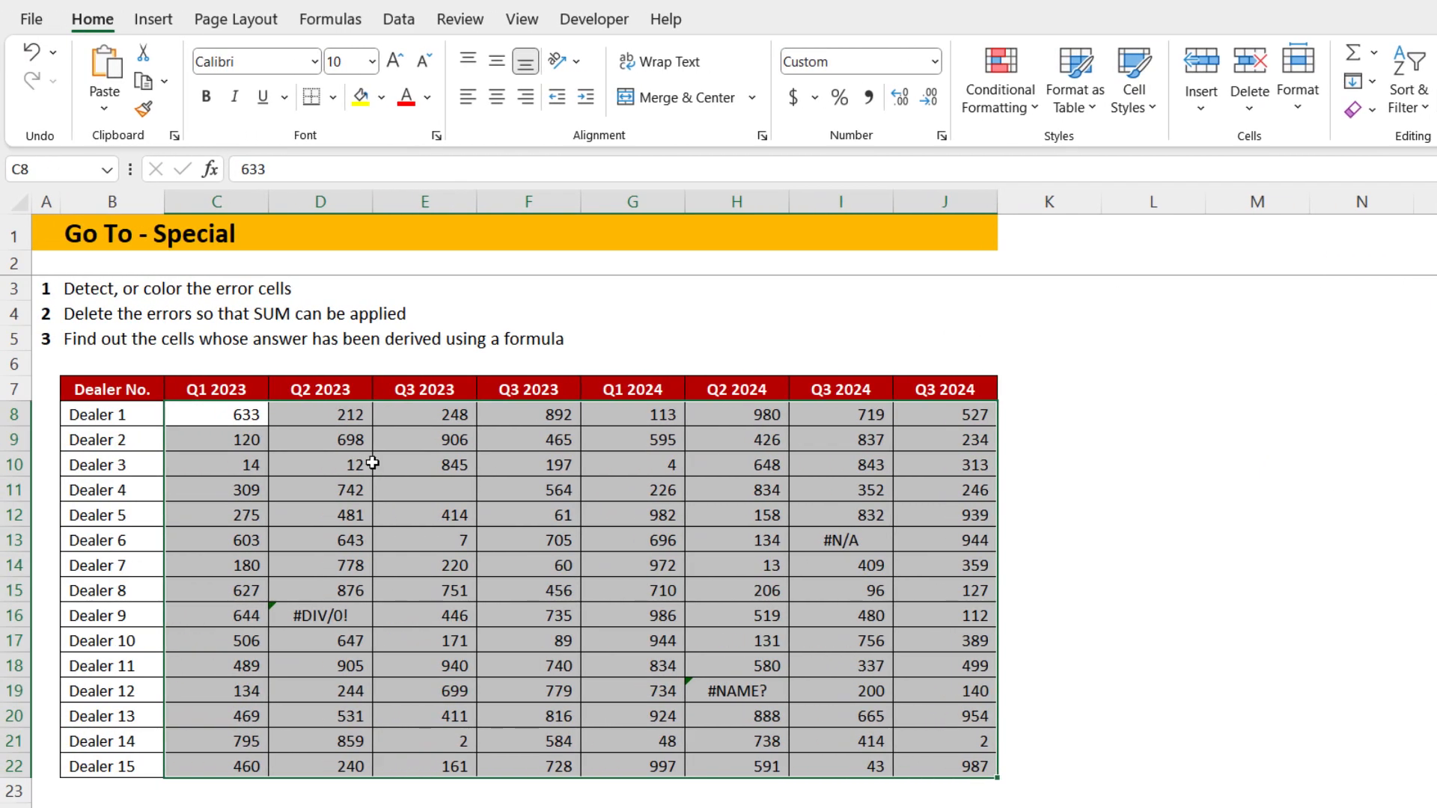
- Use Go To Special to find the error formulas in C8:J22, and inspect the one in cell D16
{"action": "key", "text": "ctrl+g"}
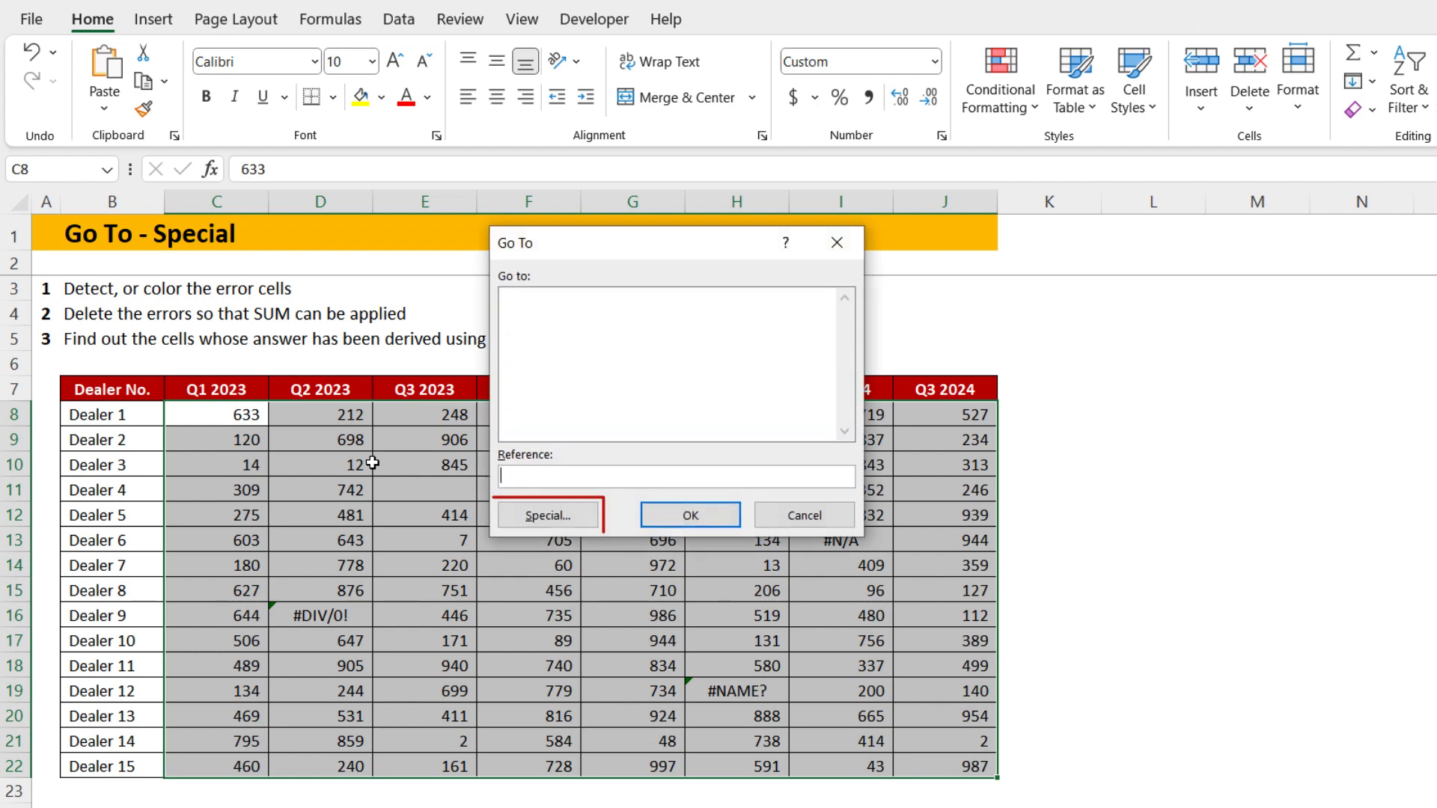
{"action": "left_click", "coordinate": [524, 512]}
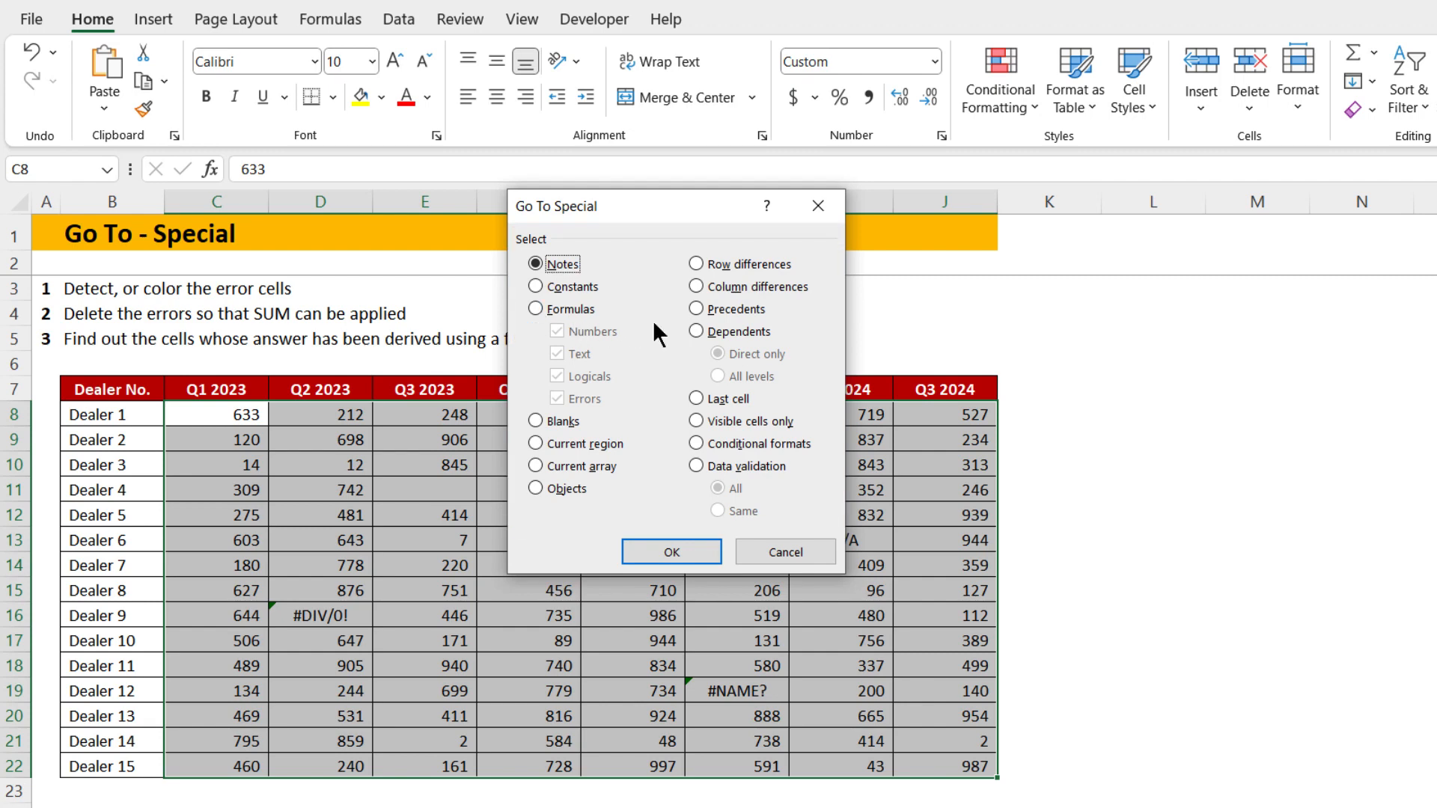
{"action": "left_click", "coordinate": [534, 308]}
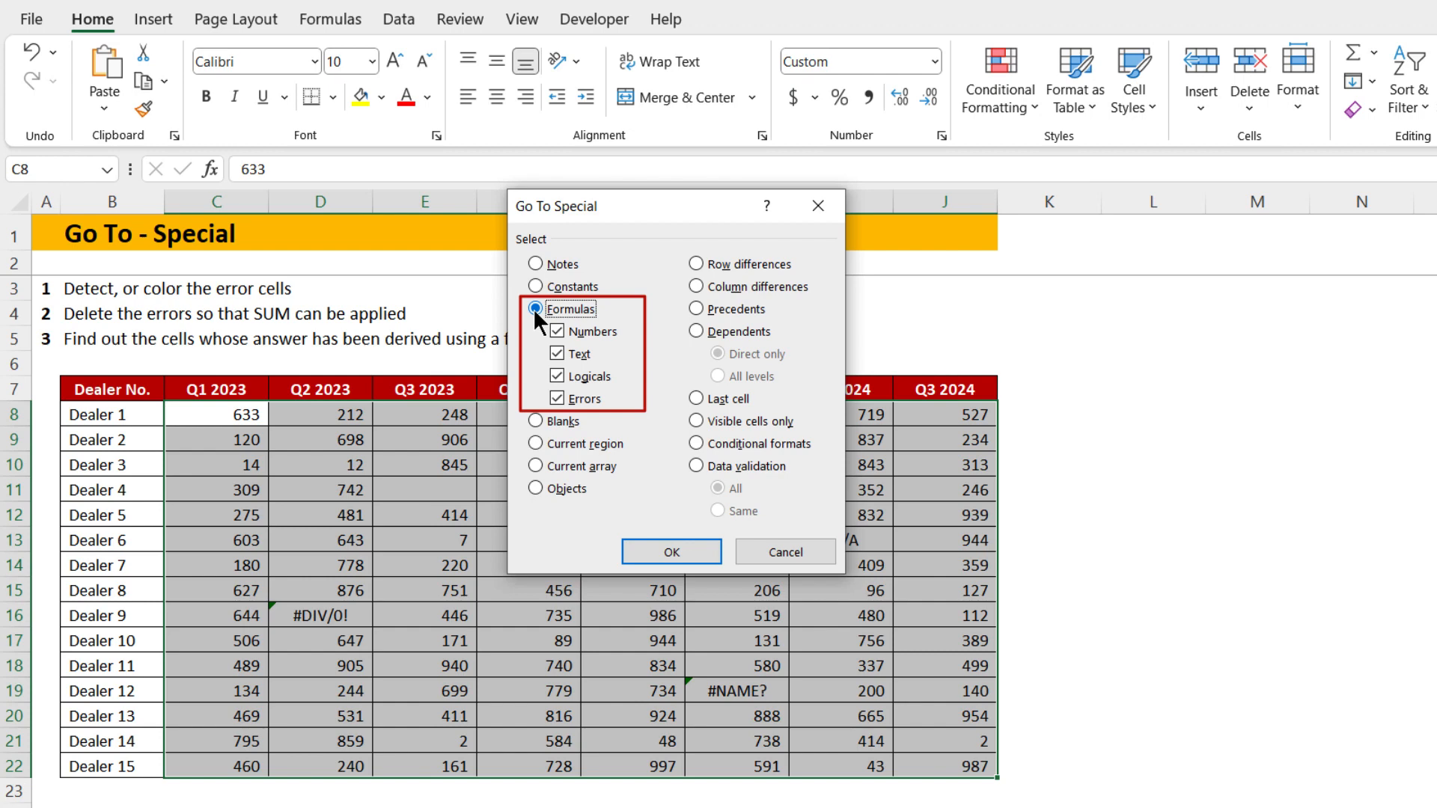
{"action": "left_click", "coordinate": [557, 353]}
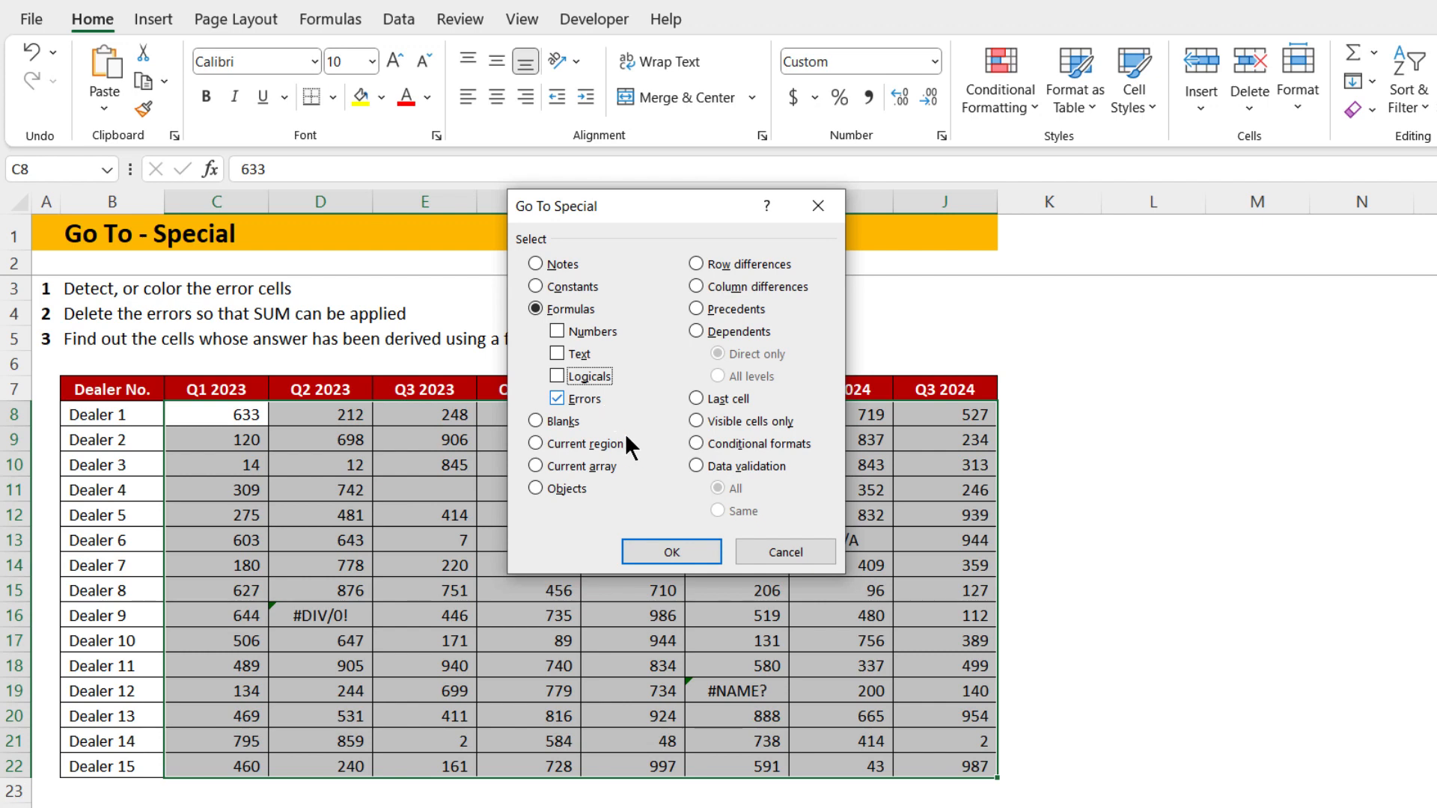
{"action": "left_click", "coordinate": [671, 553]}
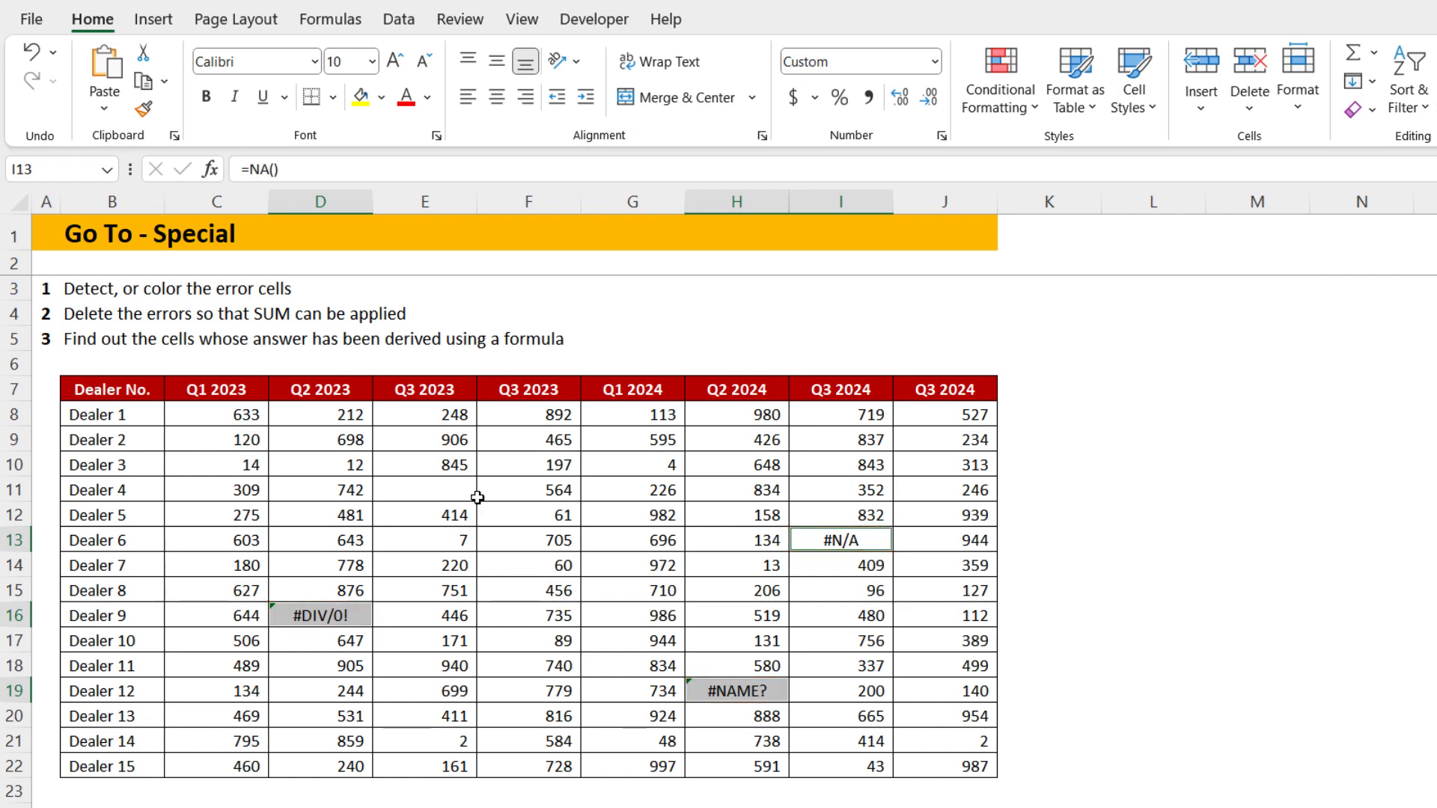
{"action": "left_click", "coordinate": [320, 616]}
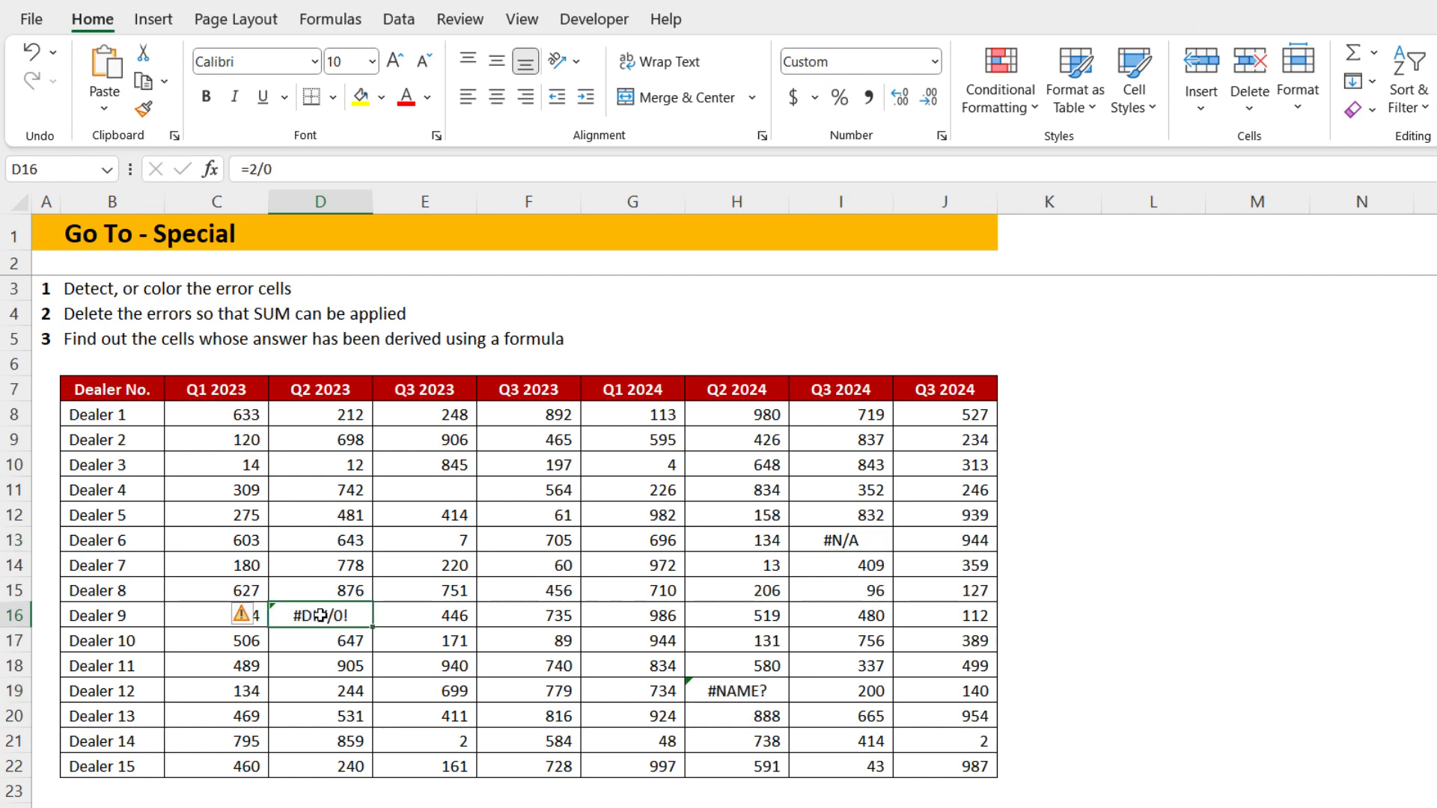
- Select the error cells within C8:J22 using Go To Special, with Formulas limited to Errors and Numbers, Text and Logicals turned off
{"action": "left_click_drag", "start_coordinate": [241, 416], "coordinate": [934, 769]}
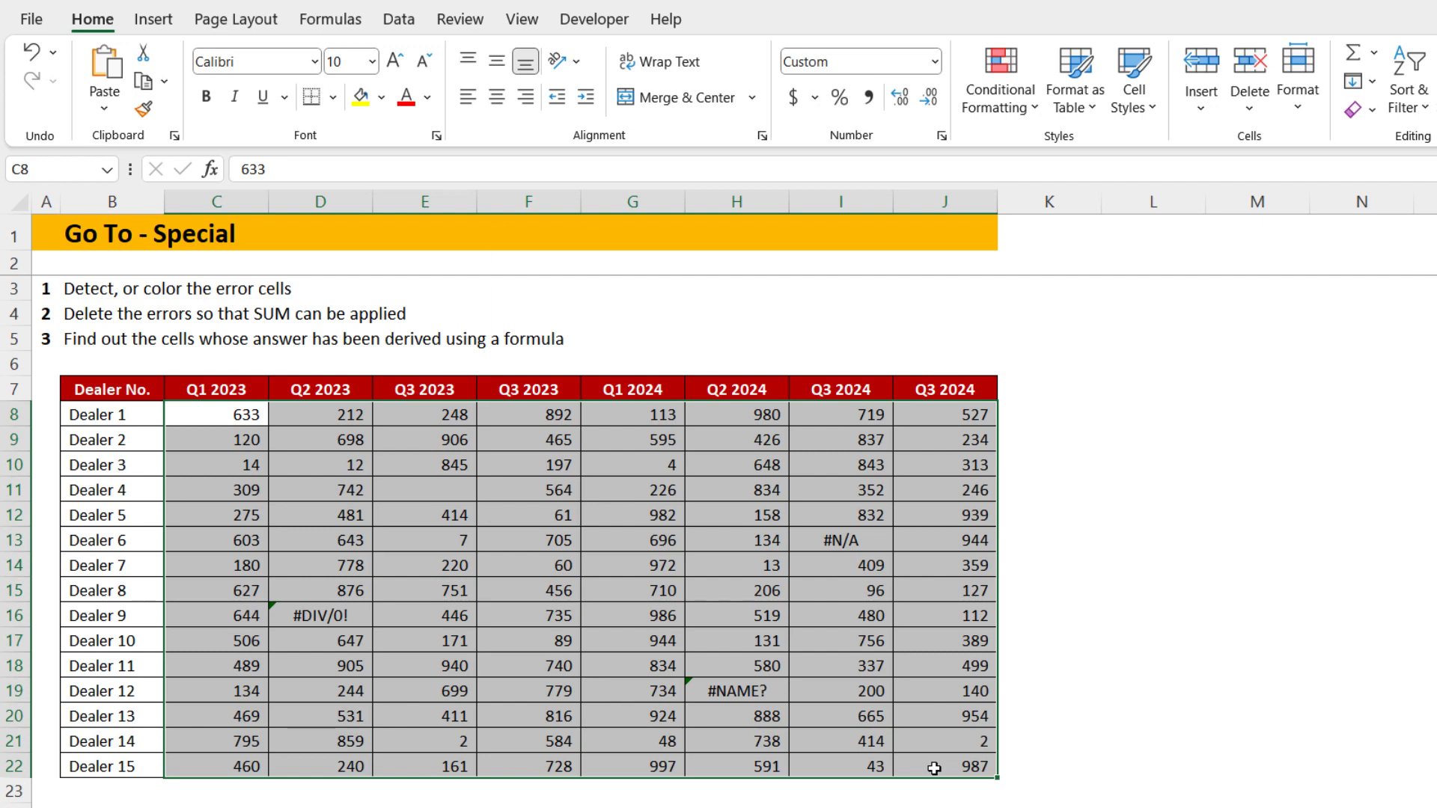
{"action": "key", "text": "F5"}
{"action": "left_click", "coordinate": [552, 513]}
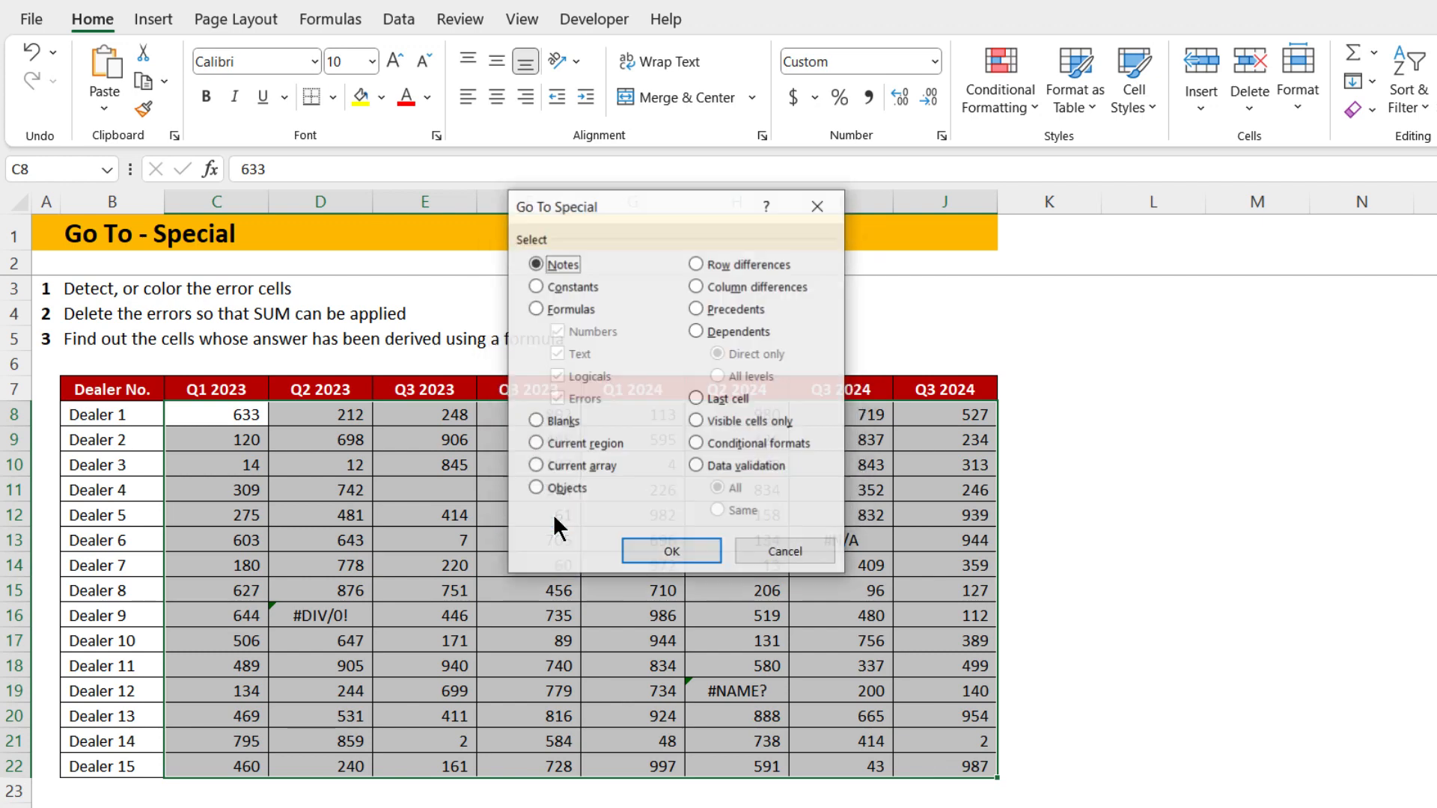
{"action": "left_click", "coordinate": [547, 306]}
{"action": "left_click", "coordinate": [556, 329]}
{"action": "left_click", "coordinate": [556, 352]}
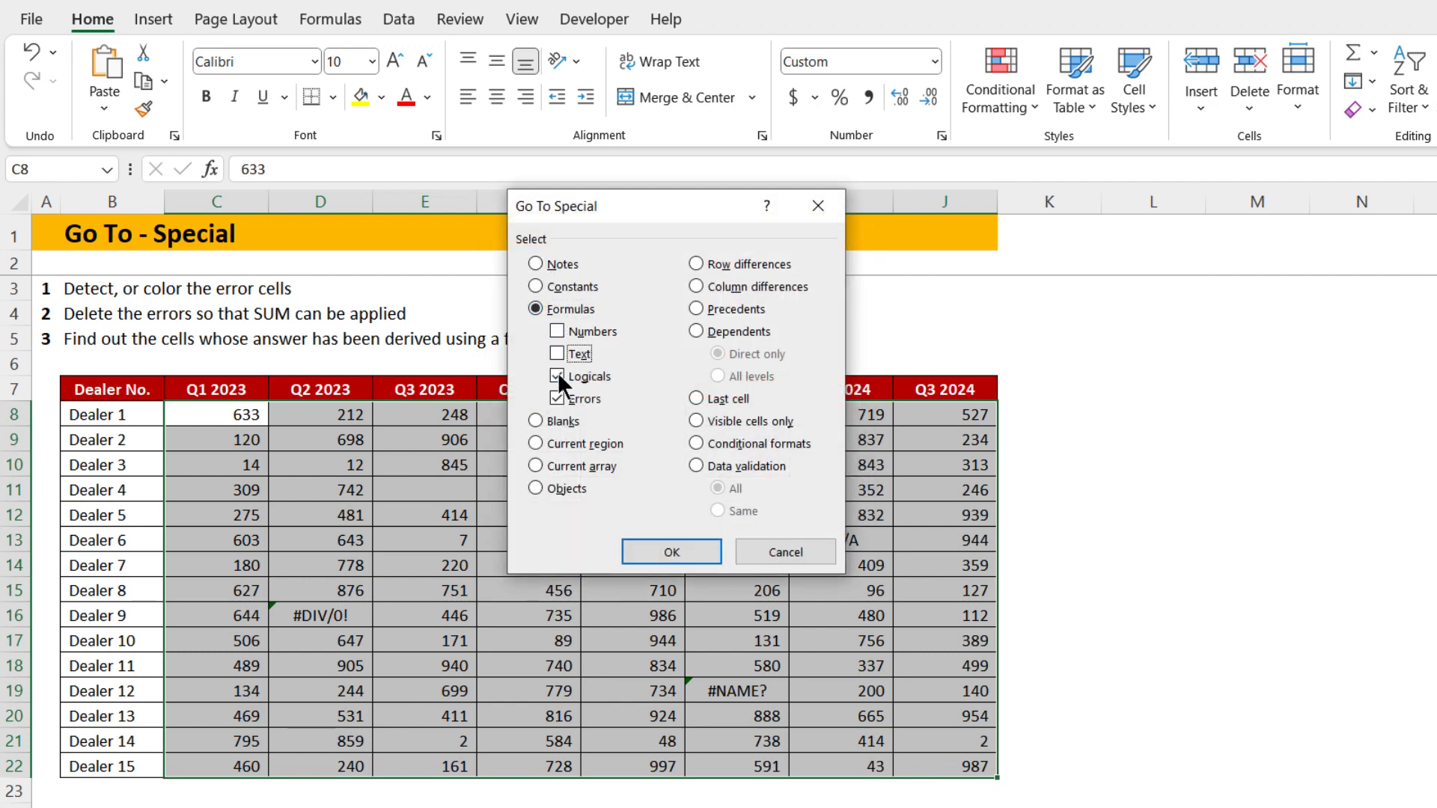
{"action": "left_click", "coordinate": [558, 374]}
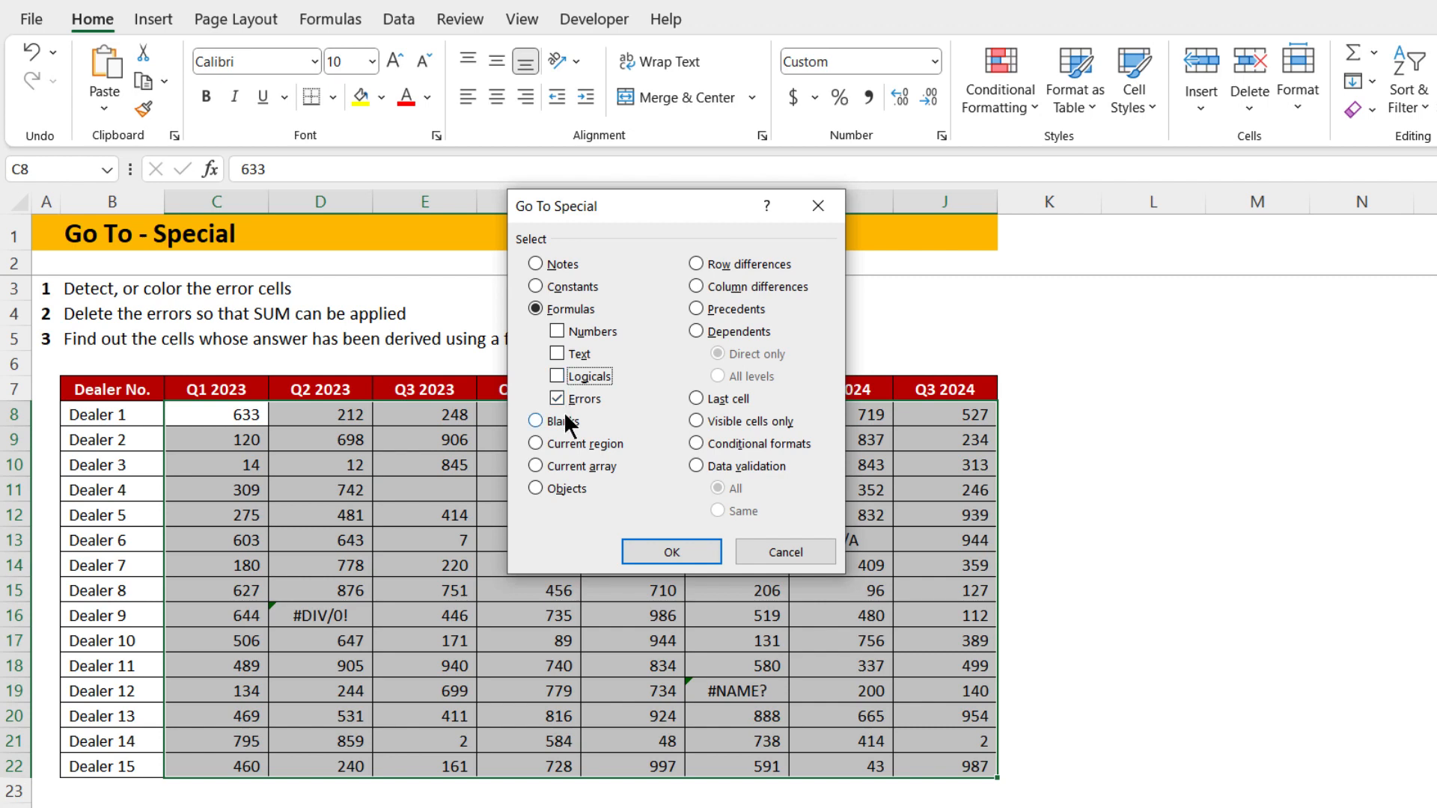
{"action": "left_click", "coordinate": [658, 551]}
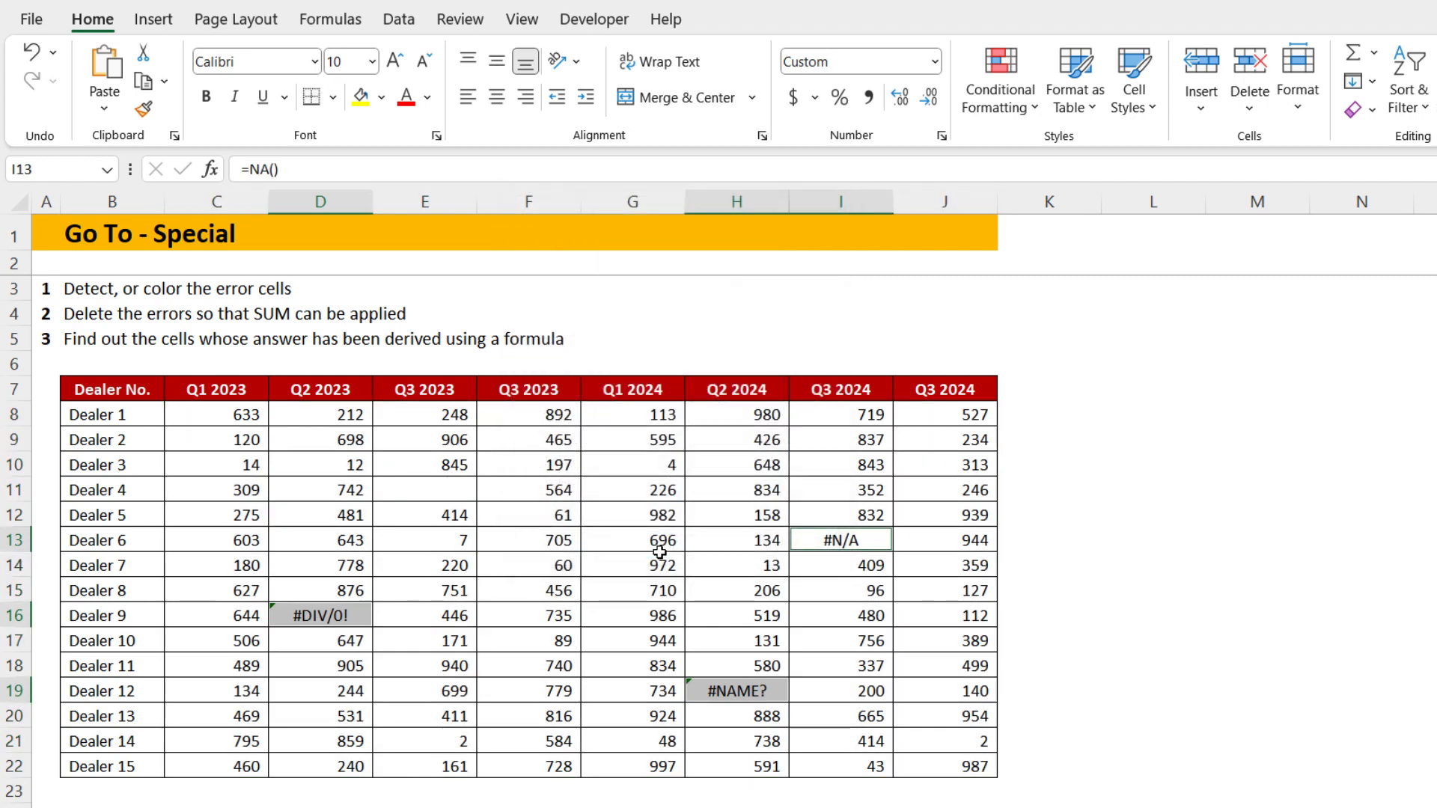
- Fill the selected error cells with light gold and delete their contents
{"action": "left_click", "coordinate": [382, 97]}
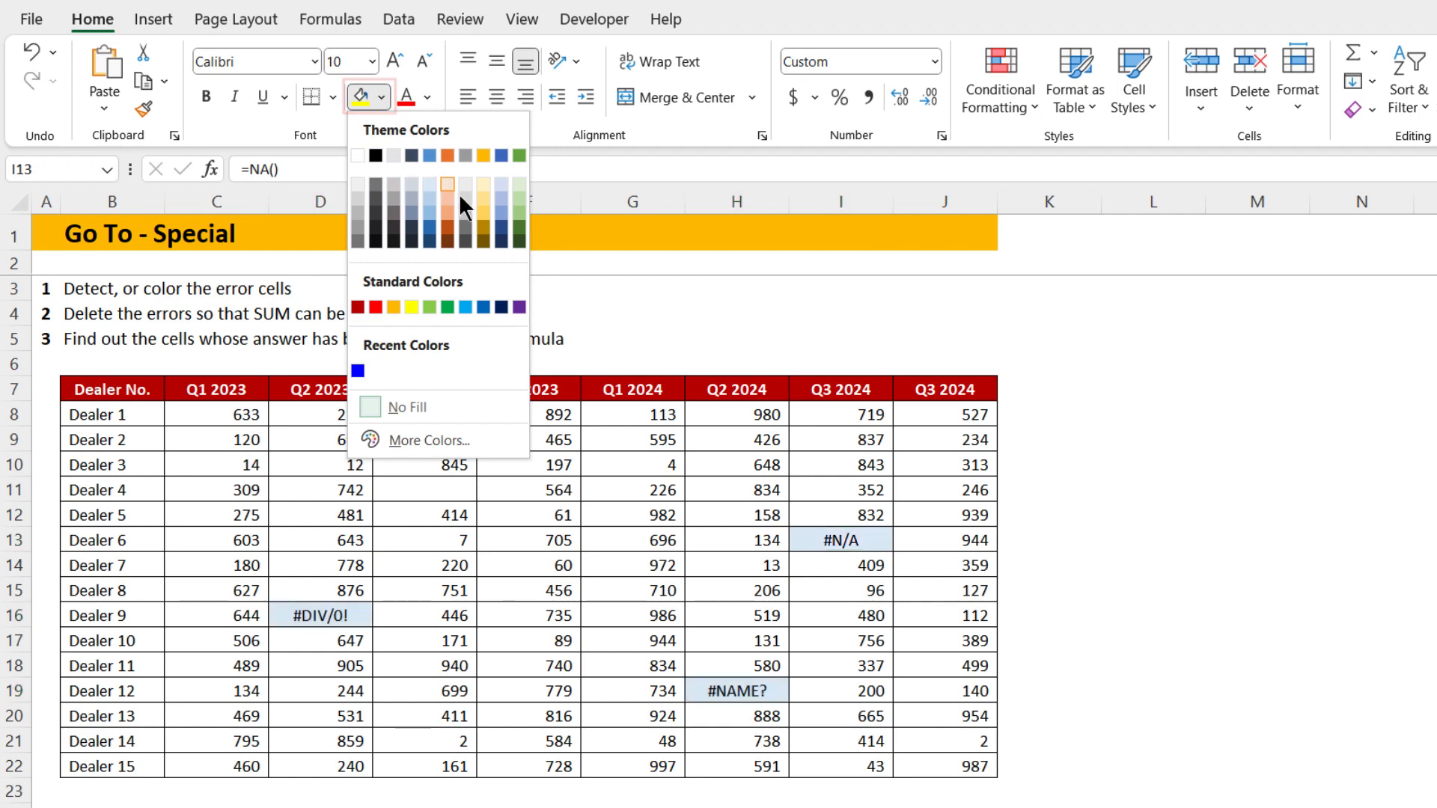
{"action": "left_click", "coordinate": [479, 209]}
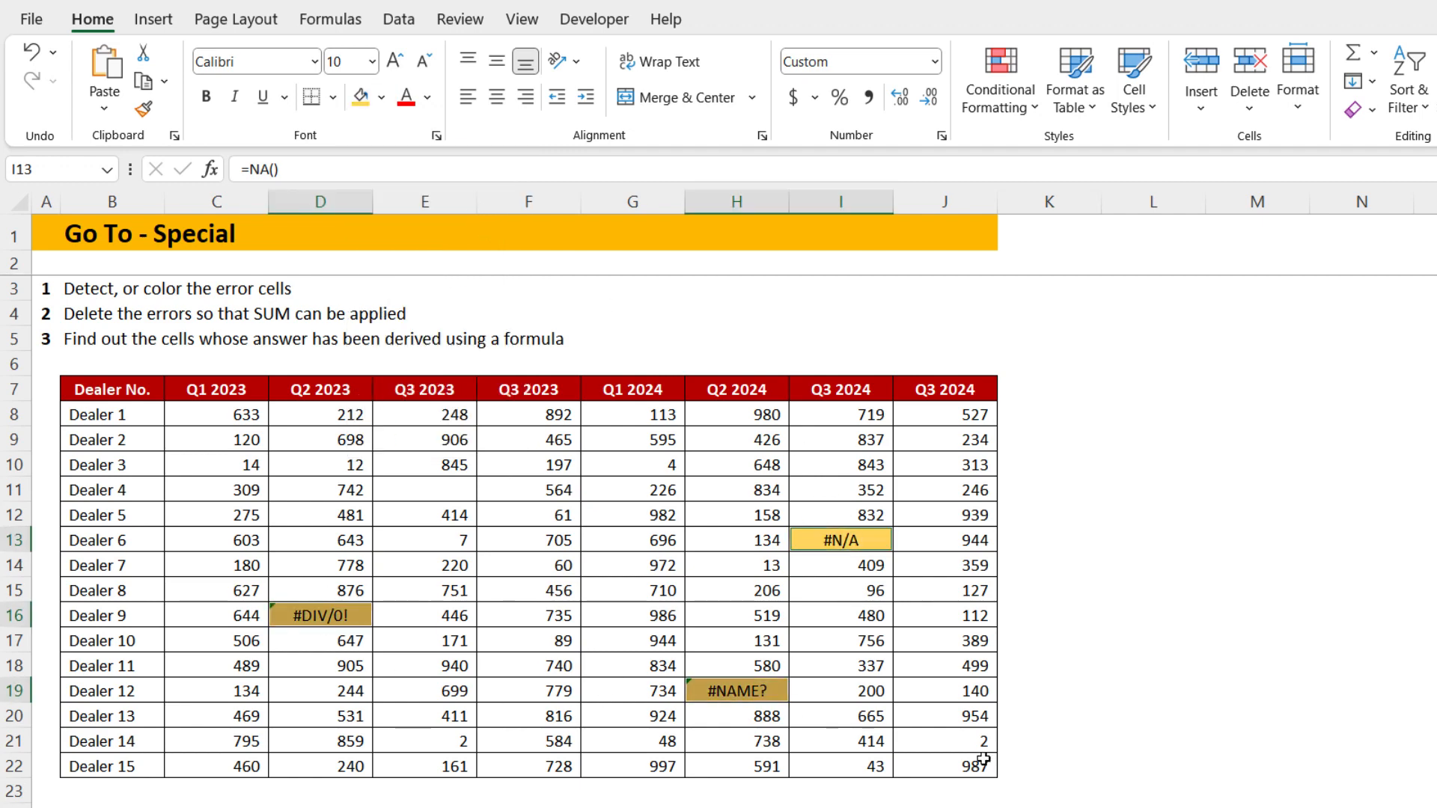
{"action": "key", "text": "Delete"}
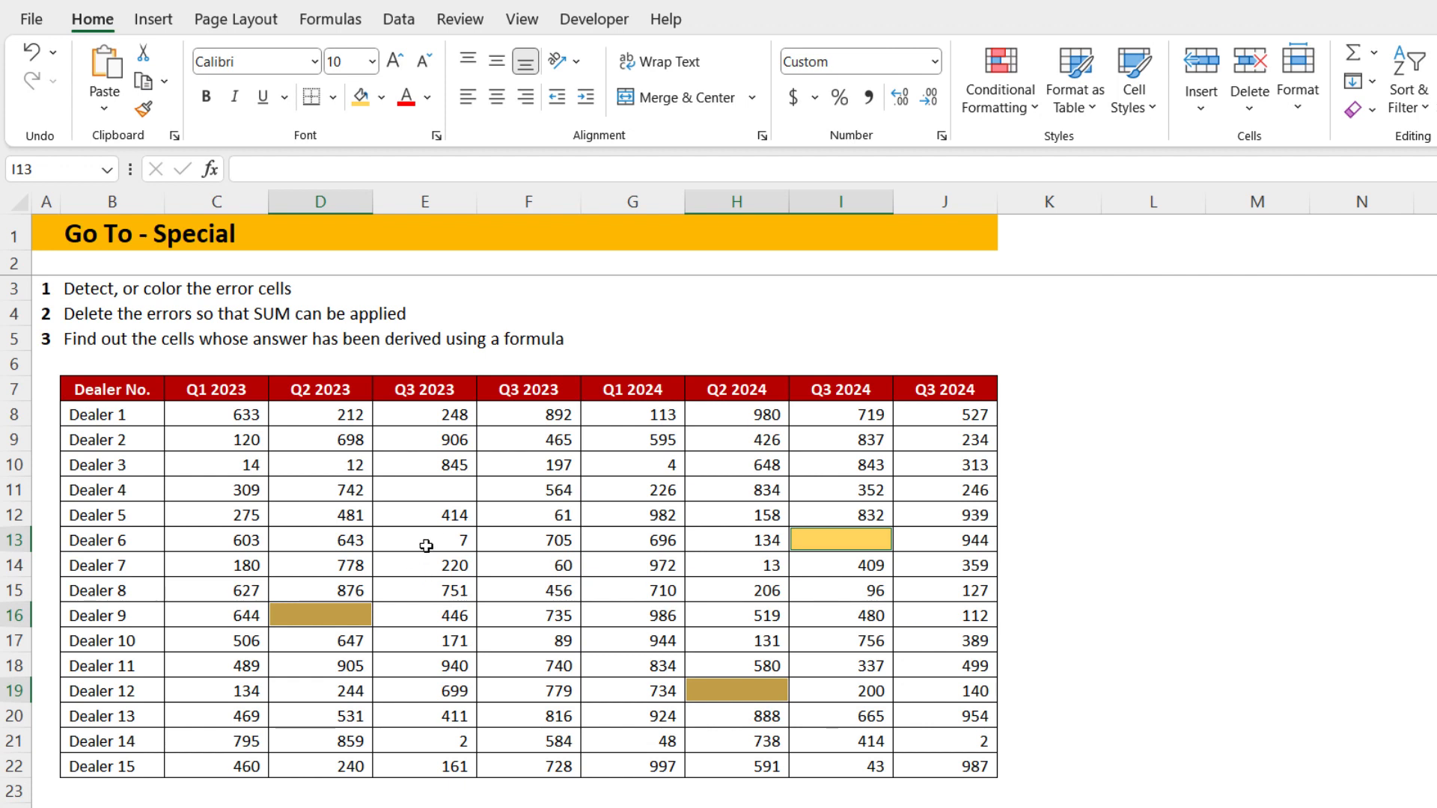
- Inspect the formula behind Dealer 3's figure in cell E10
{"action": "double_click", "coordinate": [443, 465]}
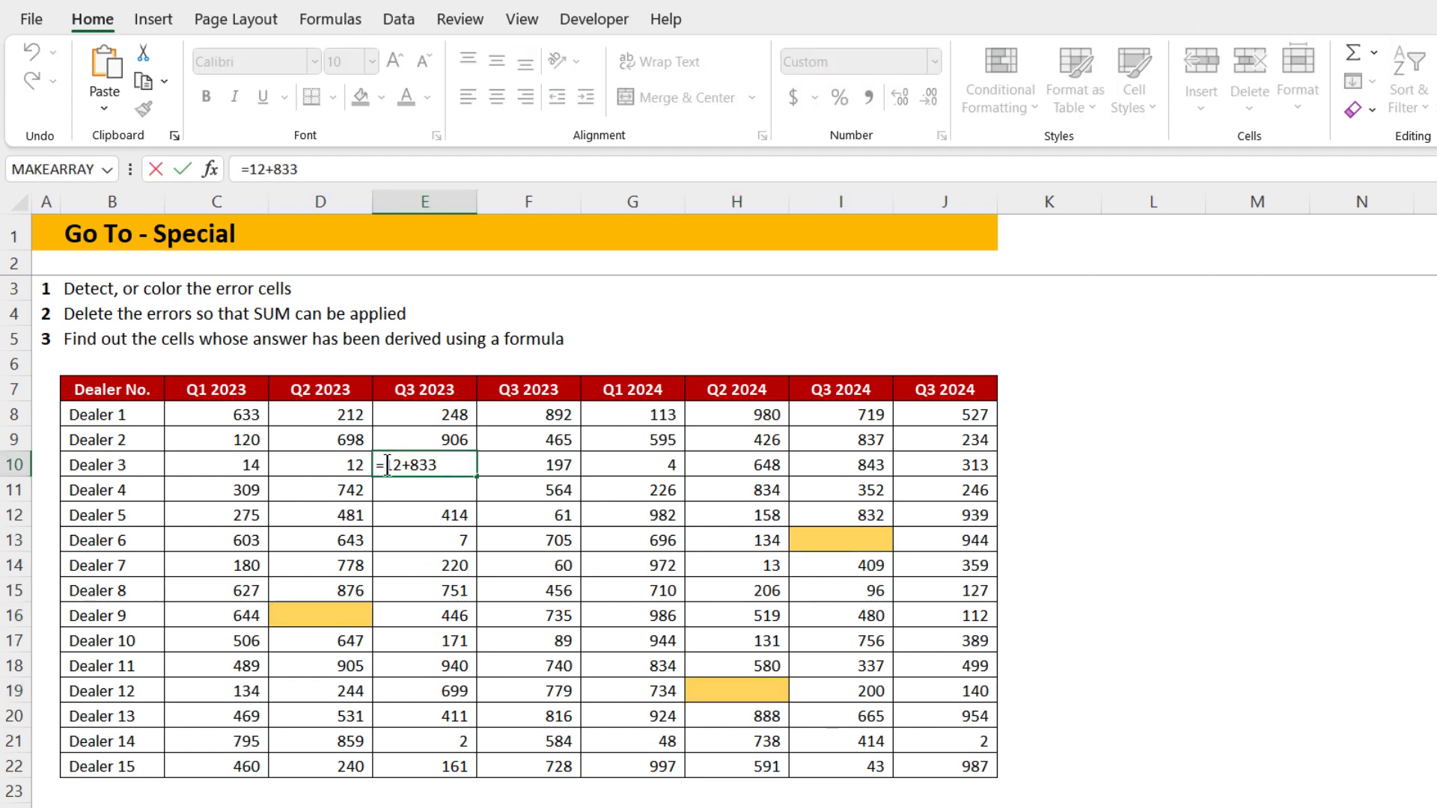
{"action": "left_click_drag", "start_coordinate": [386, 465], "coordinate": [450, 461]}
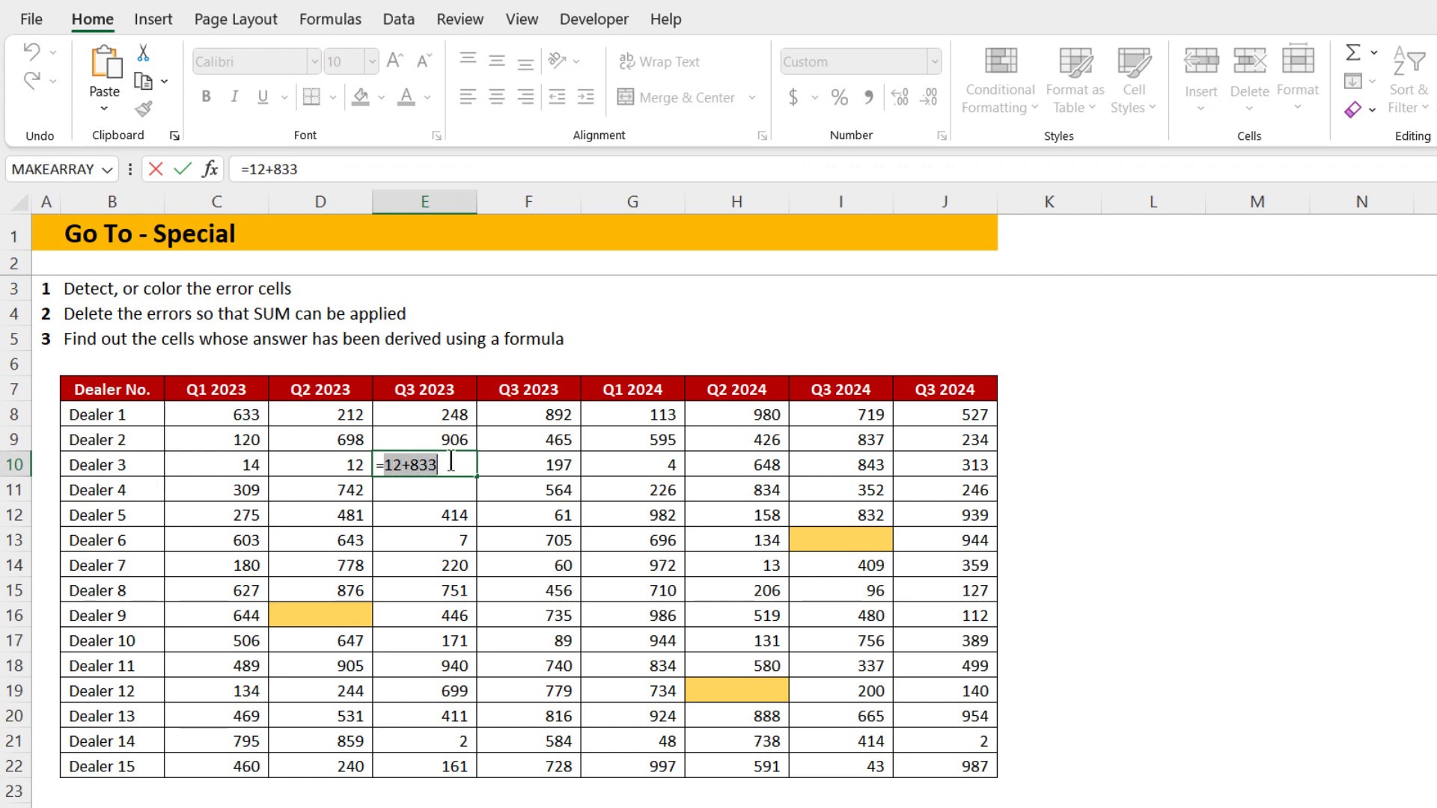
{"action": "key", "text": "Return"}
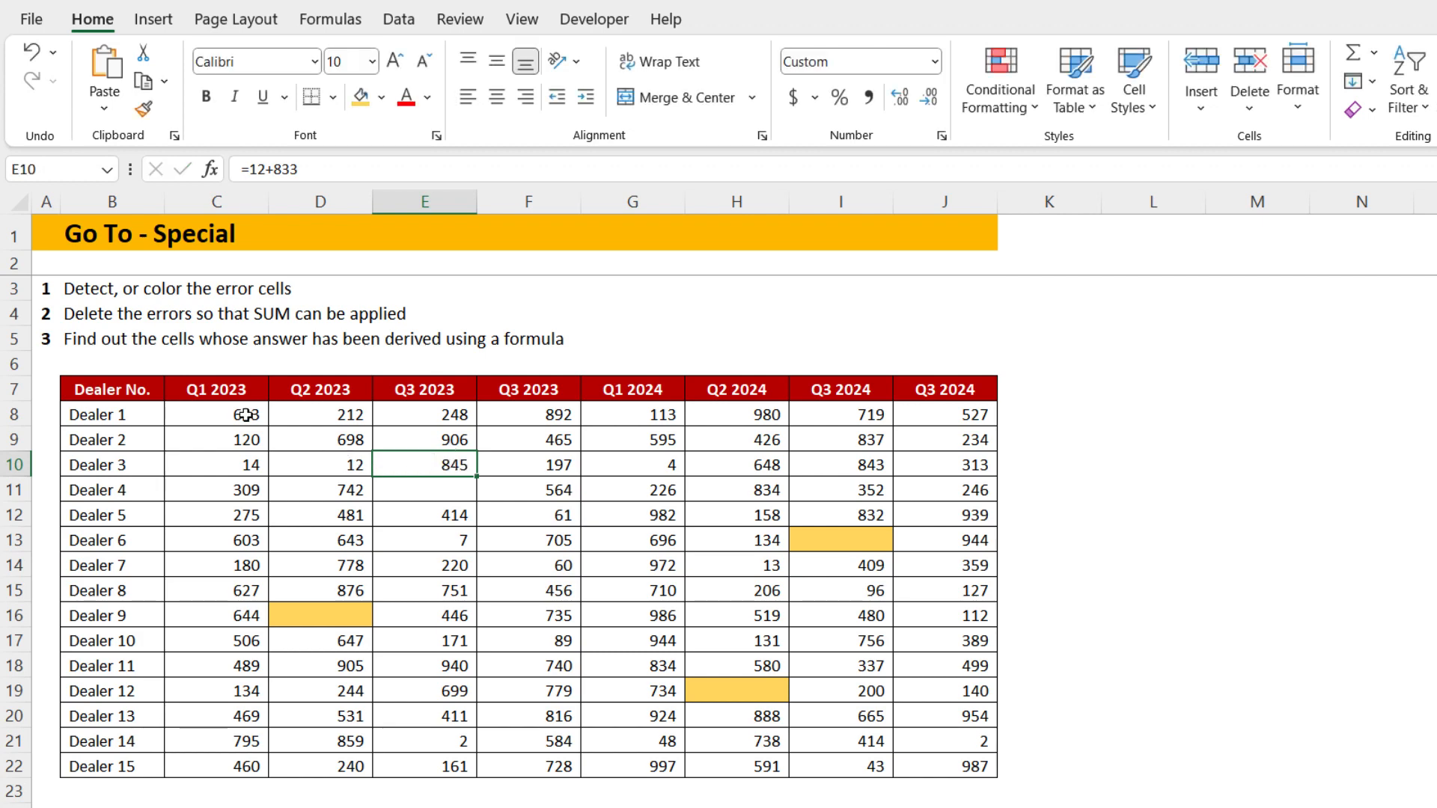
- Select the formula cells in C8:J22 using Go To Special, with Formulas limited to Numbers and Text, Logicals and Errors turned off
{"action": "left_click_drag", "start_coordinate": [224, 415], "coordinate": [951, 763]}
{"action": "key", "text": "F5"}
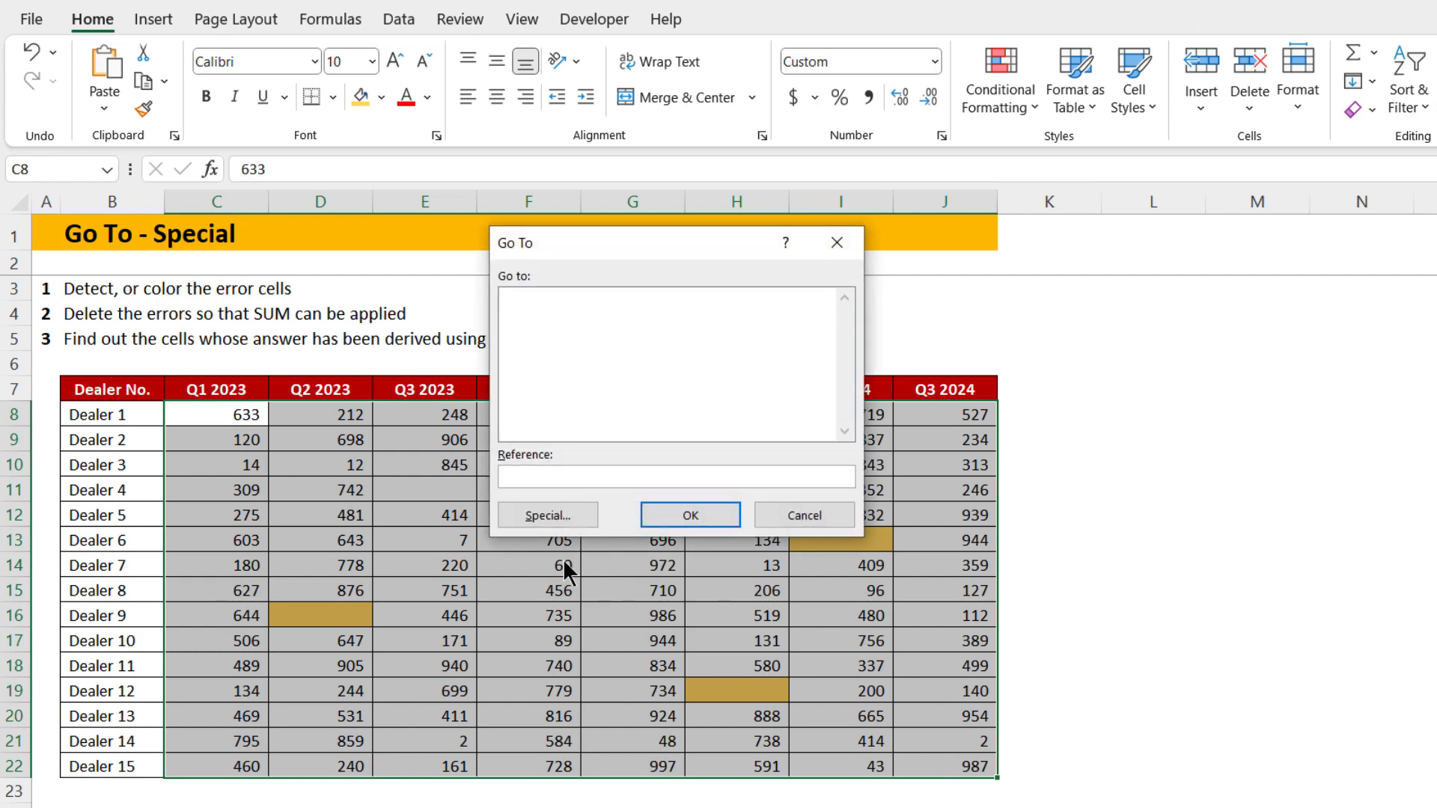
{"action": "left_click", "coordinate": [540, 512]}
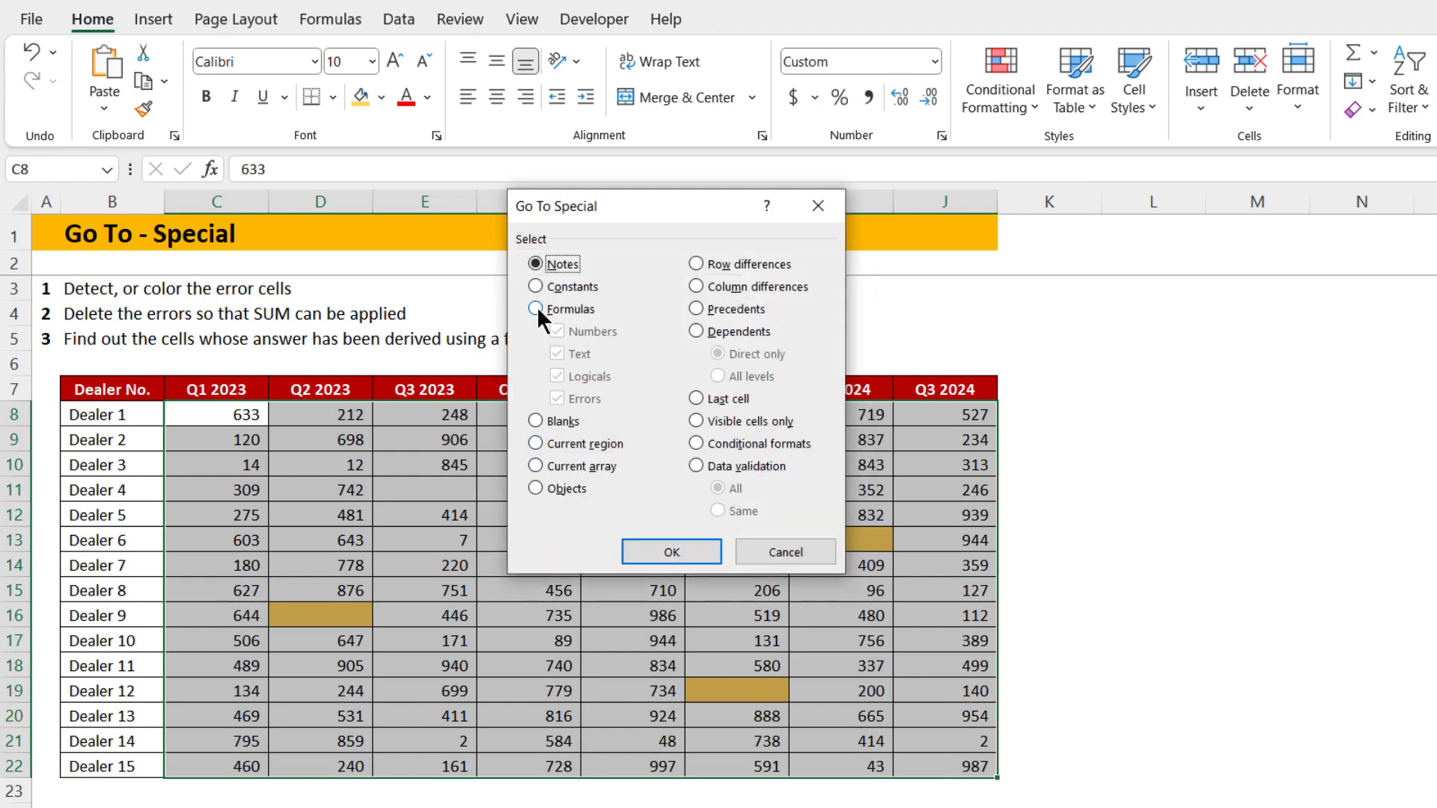
{"action": "left_click", "coordinate": [536, 308]}
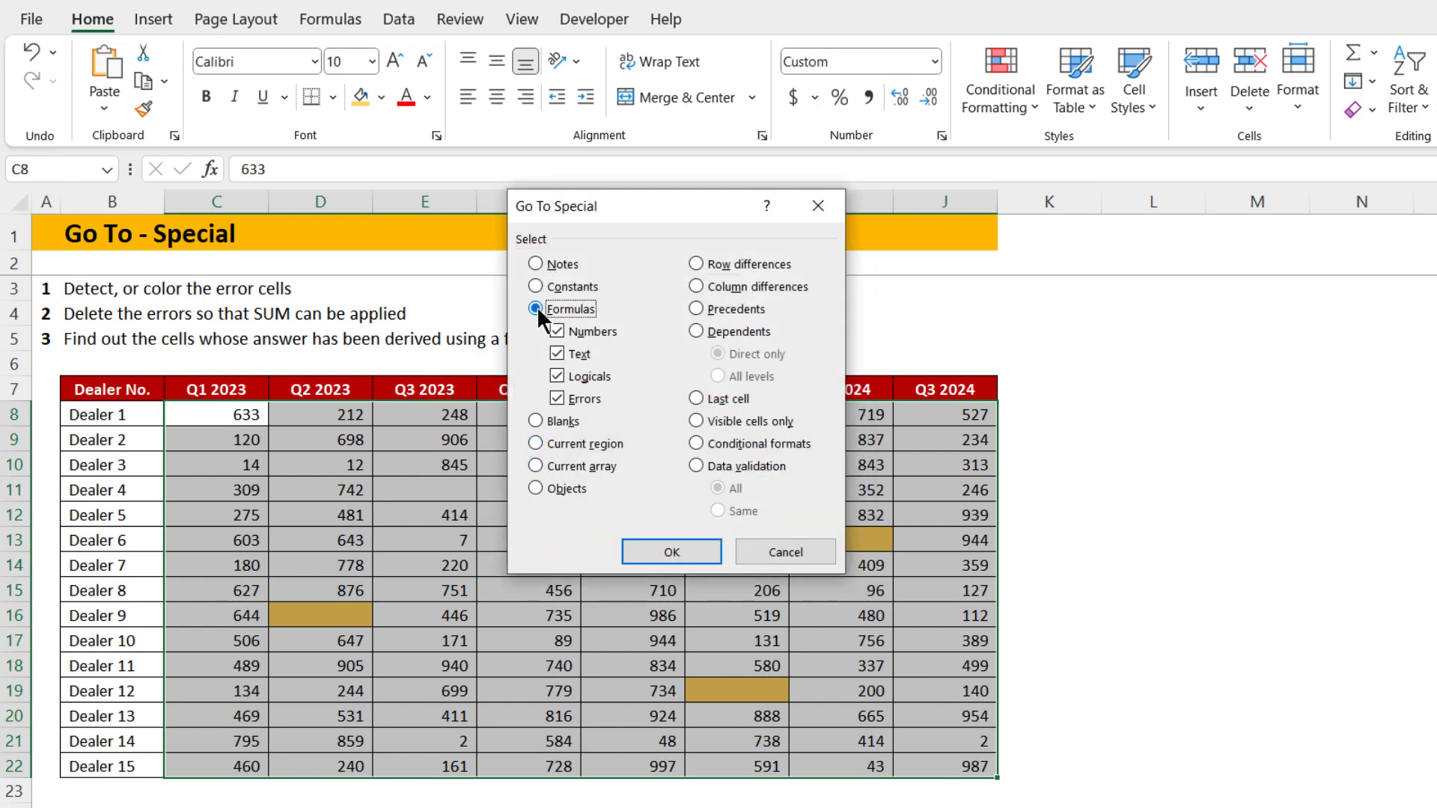
{"action": "left_click", "coordinate": [557, 354]}
{"action": "left_click", "coordinate": [558, 376]}
{"action": "left_click", "coordinate": [557, 395]}
{"action": "left_click", "coordinate": [662, 558]}
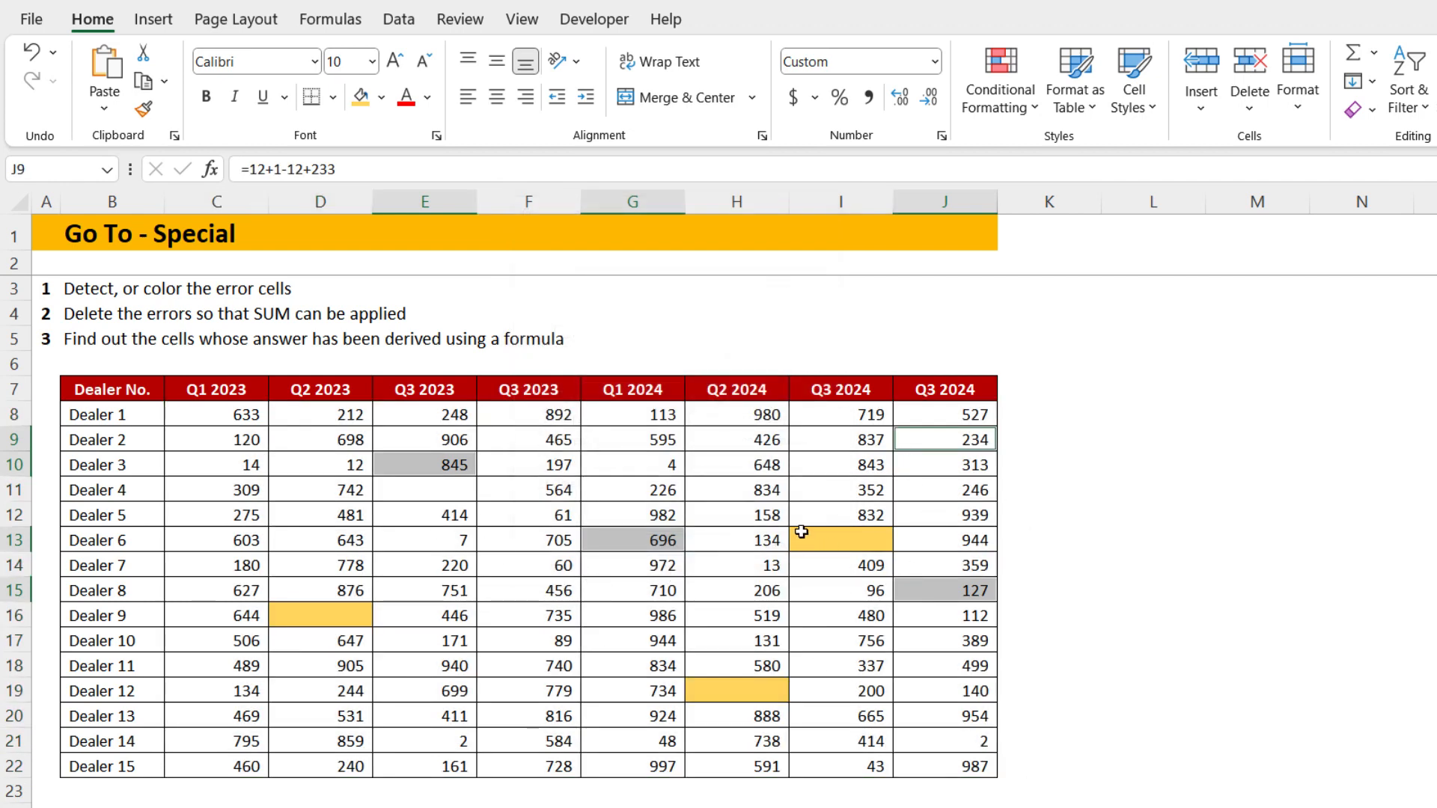
- Fill the selected formula cells with light blue and deselect them
{"action": "left_click", "coordinate": [383, 98]}
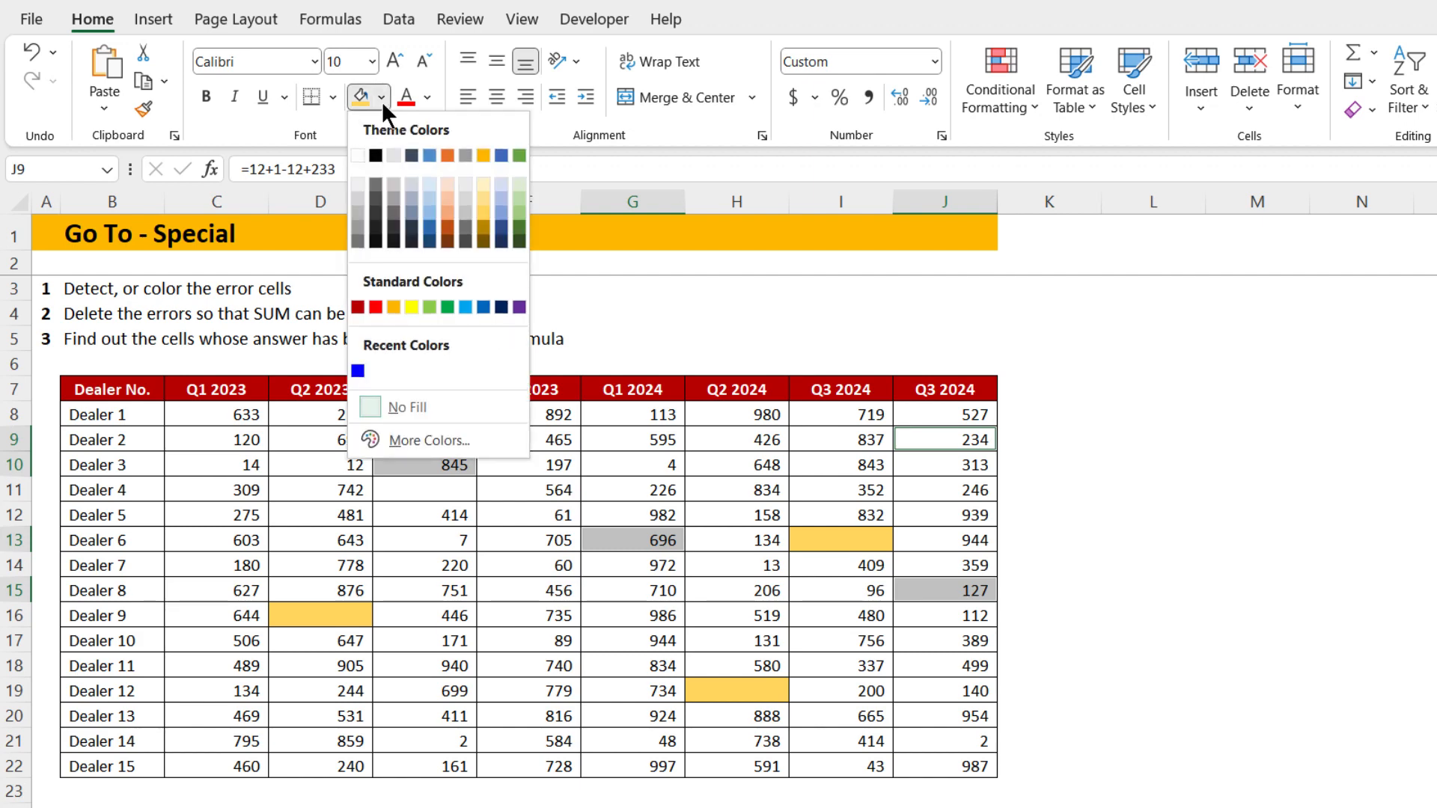
{"action": "left_click", "coordinate": [430, 212]}
{"action": "left_click", "coordinate": [510, 542]}
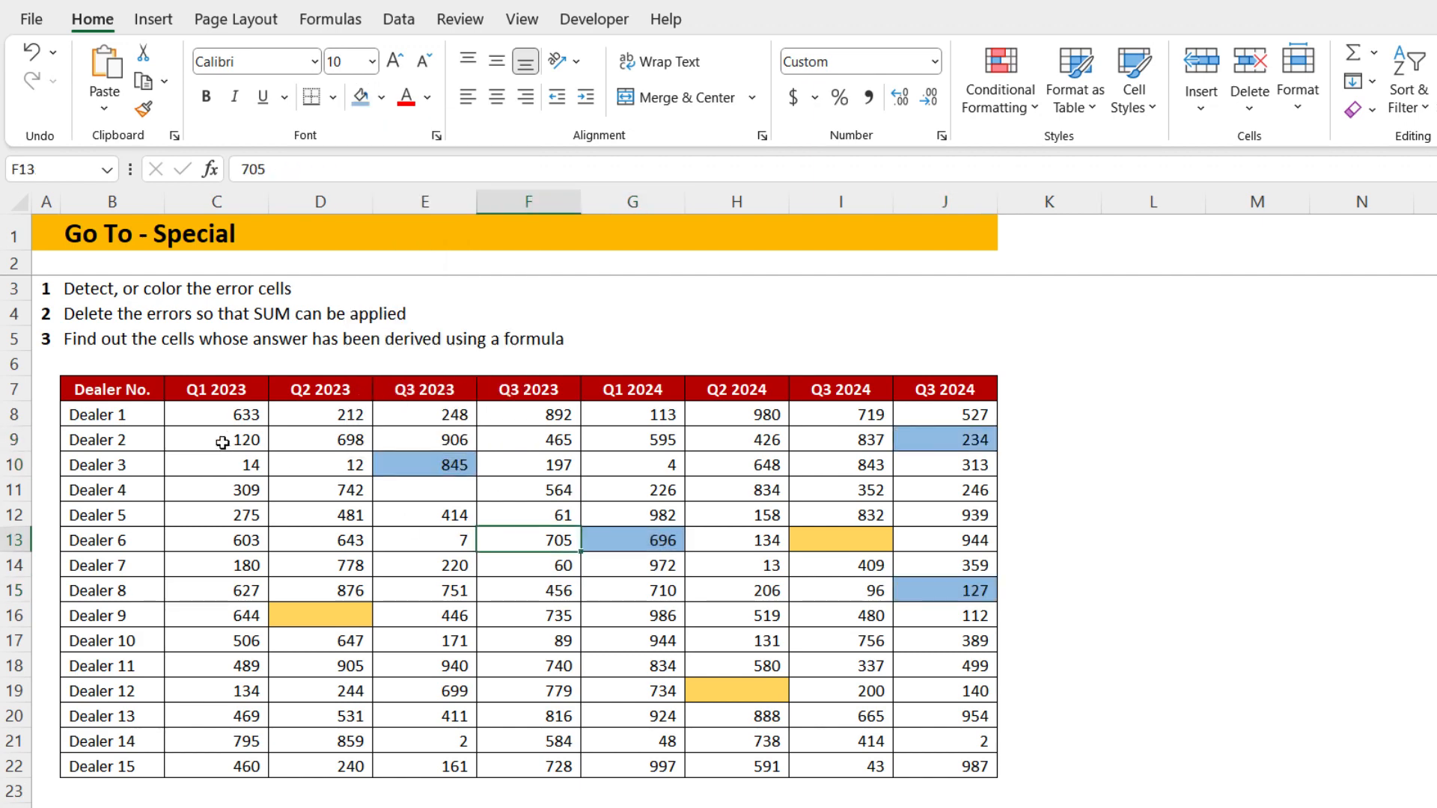
- Inspect the formulas in the blue cells E10, G13, J9 and J15
{"action": "left_click_drag", "start_coordinate": [221, 414], "coordinate": [958, 767]}
{"action": "double_click", "coordinate": [455, 465]}
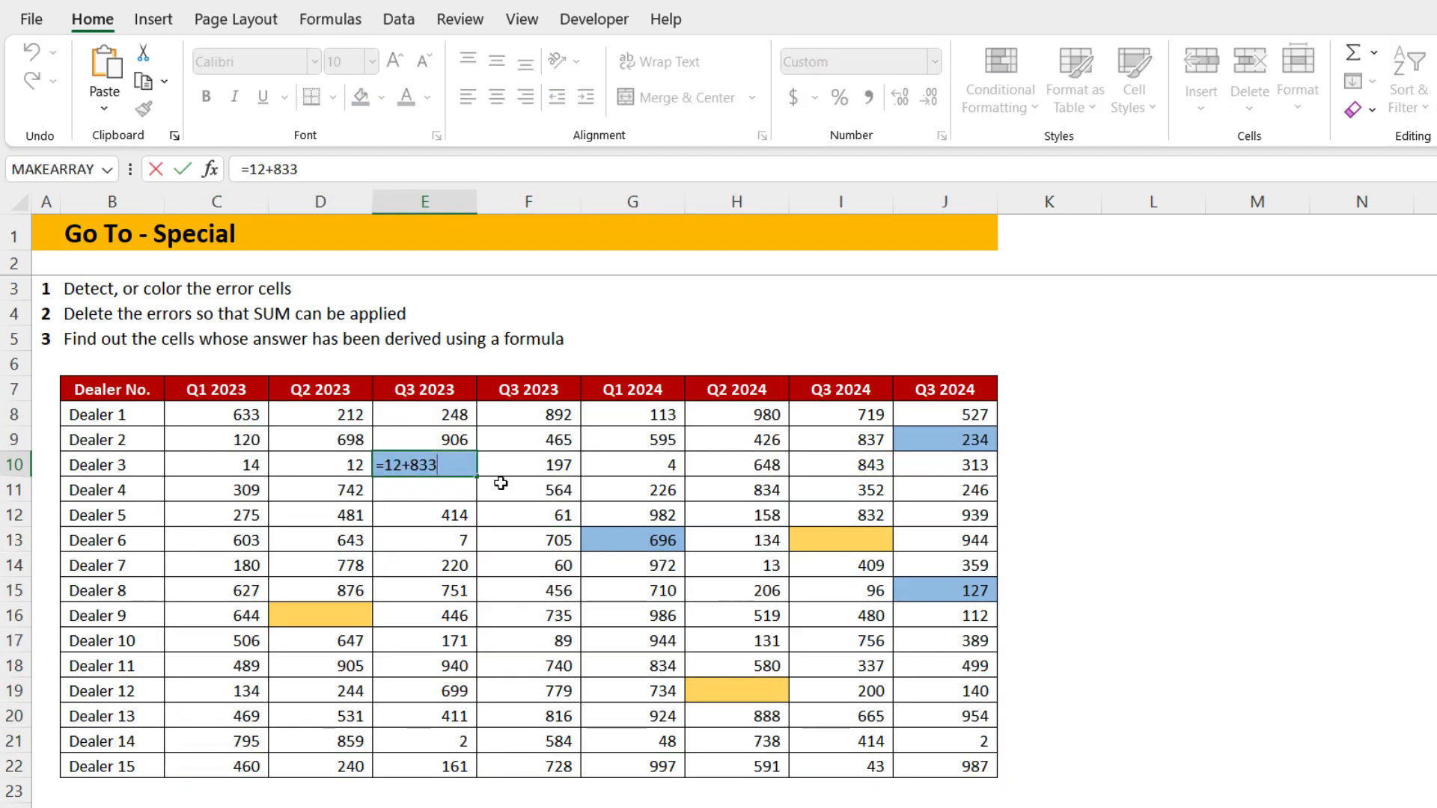
{"action": "key", "text": "Escape"}
{"action": "double_click", "coordinate": [588, 538]}
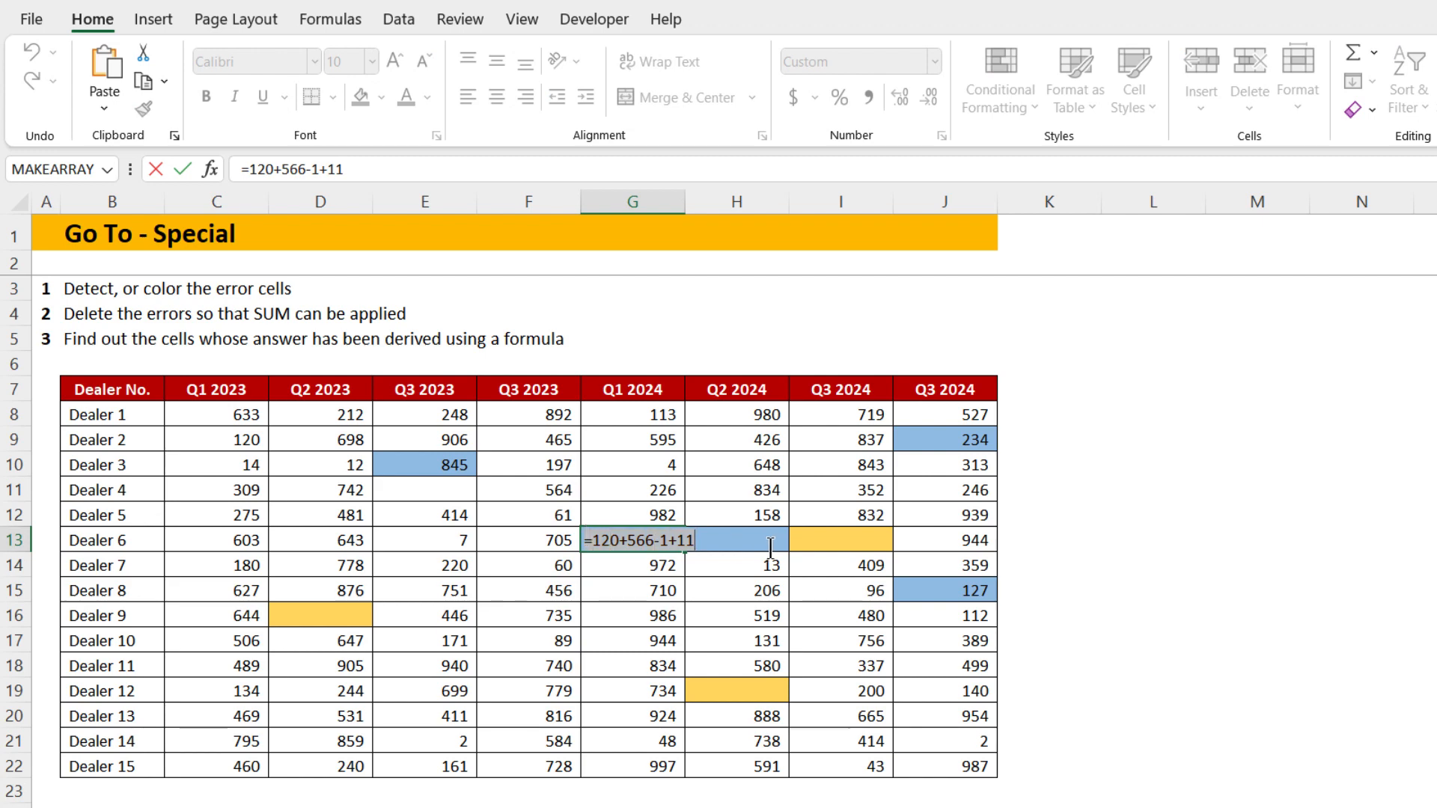
{"action": "key", "text": "Escape"}
{"action": "double_click", "coordinate": [932, 442]}
{"action": "key", "text": "Escape"}
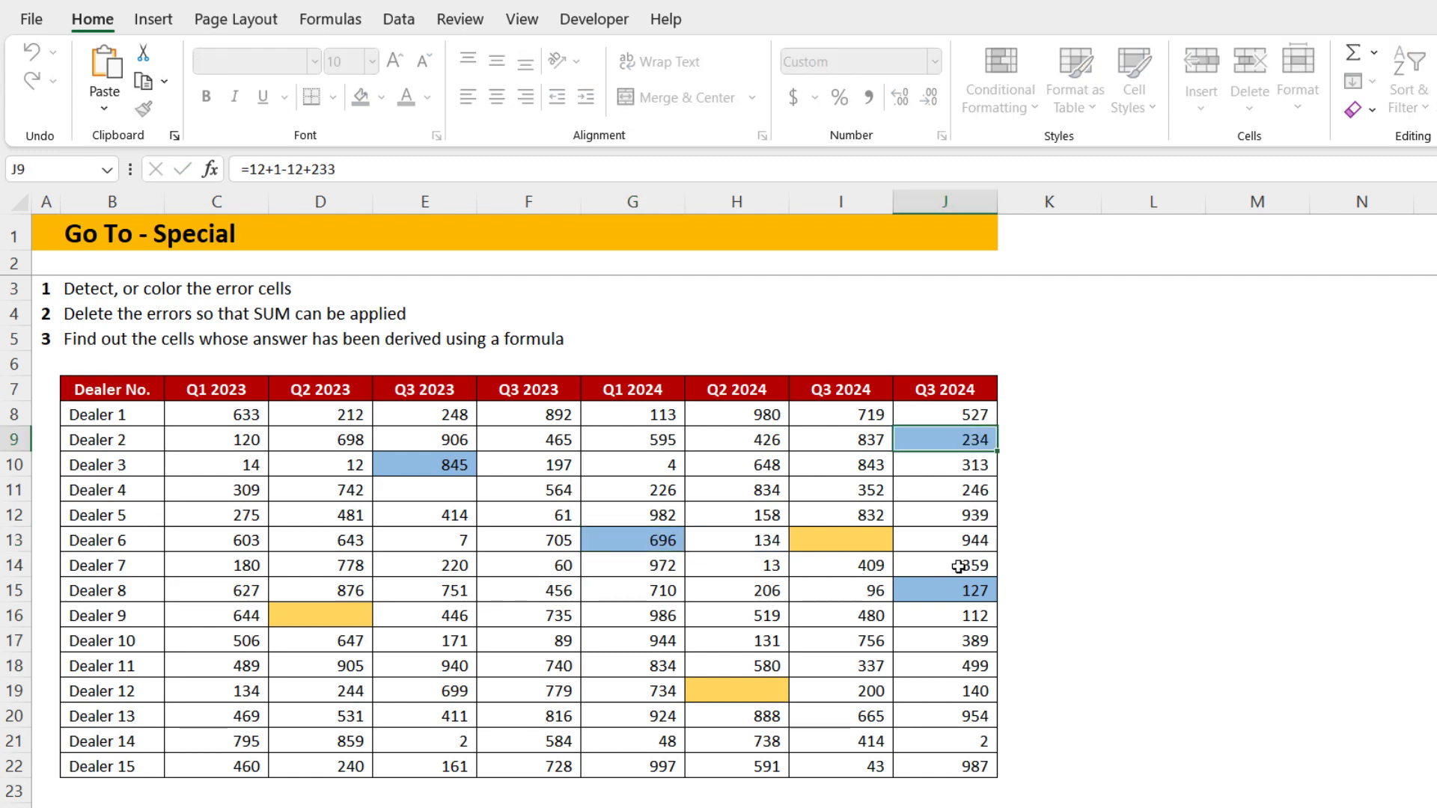
{"action": "double_click", "coordinate": [961, 589]}
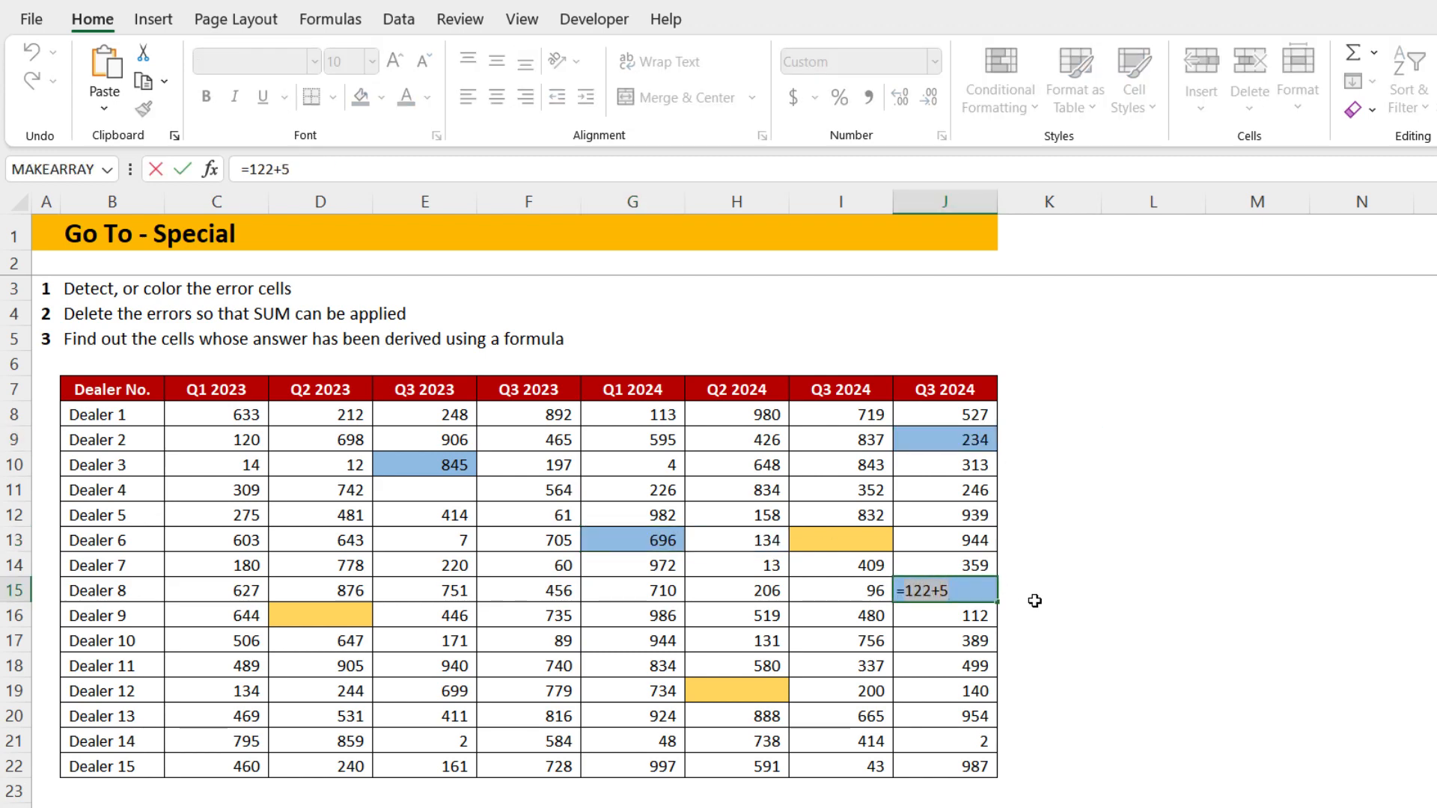
{"action": "key", "text": "Escape"}
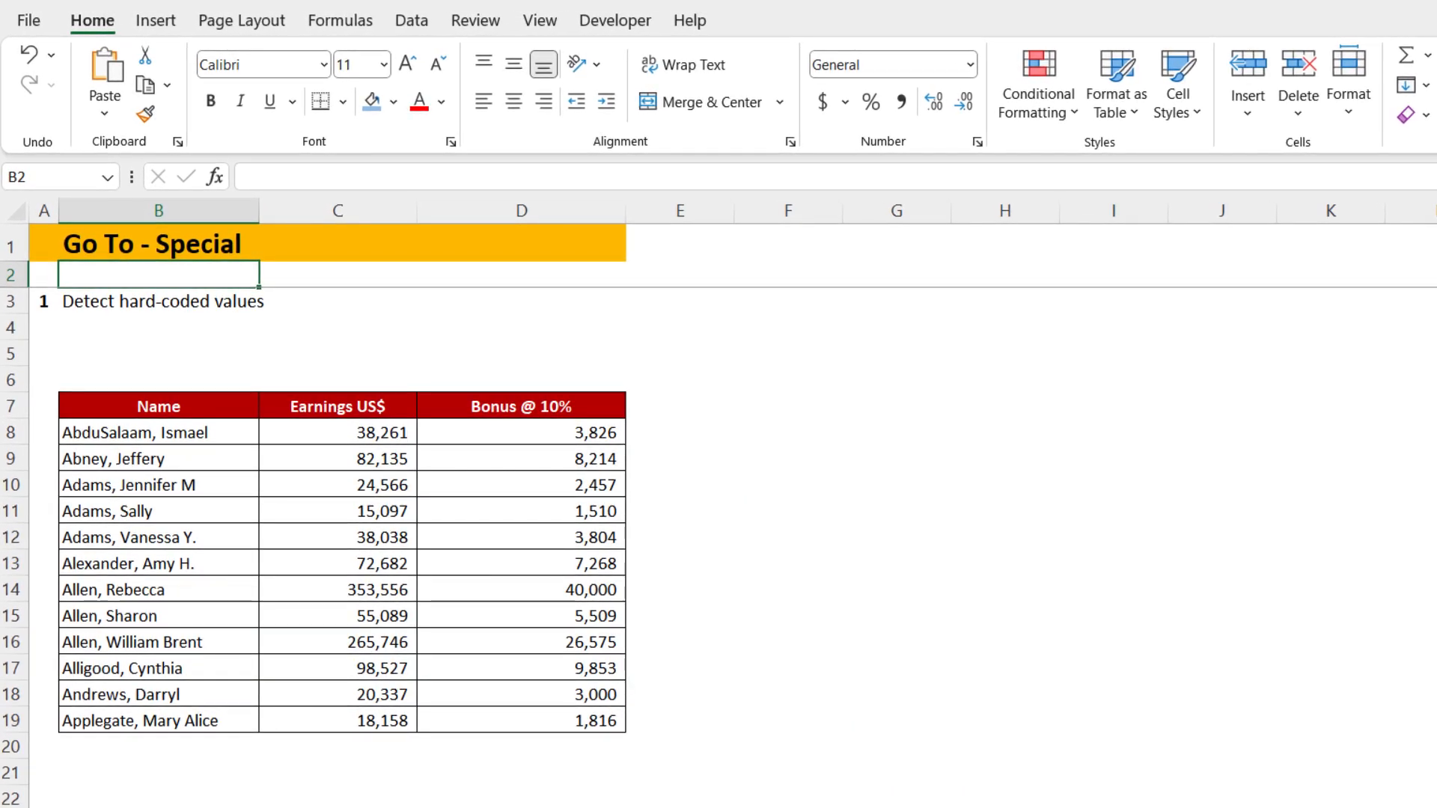
- Inspect the bonus formulas in cells D8 and D9 of the hard-coded values sheet
{"action": "scroll", "coordinate": [741, 517], "scroll_direction": "up", "scroll_amount": 1}
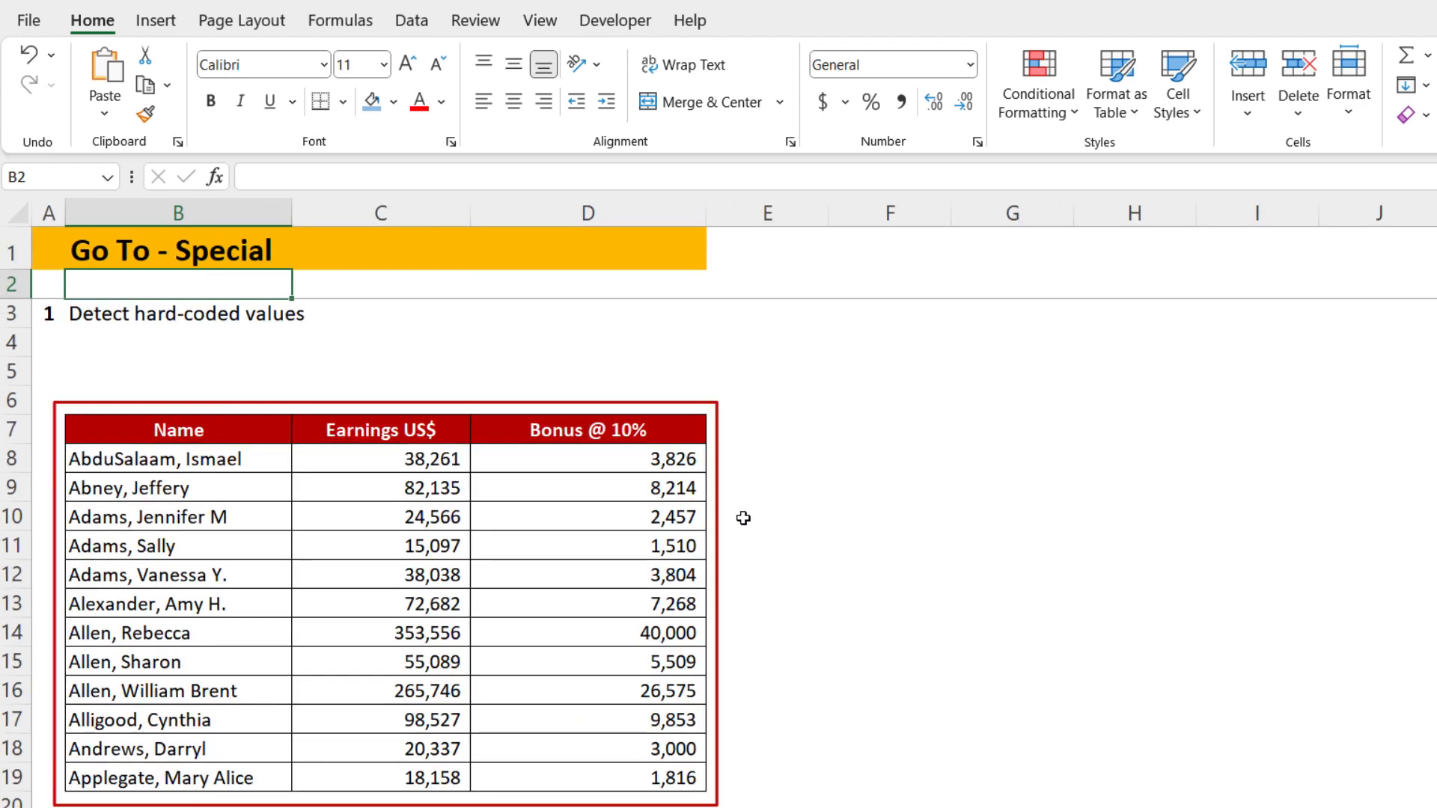
{"action": "double_click", "coordinate": [618, 458]}
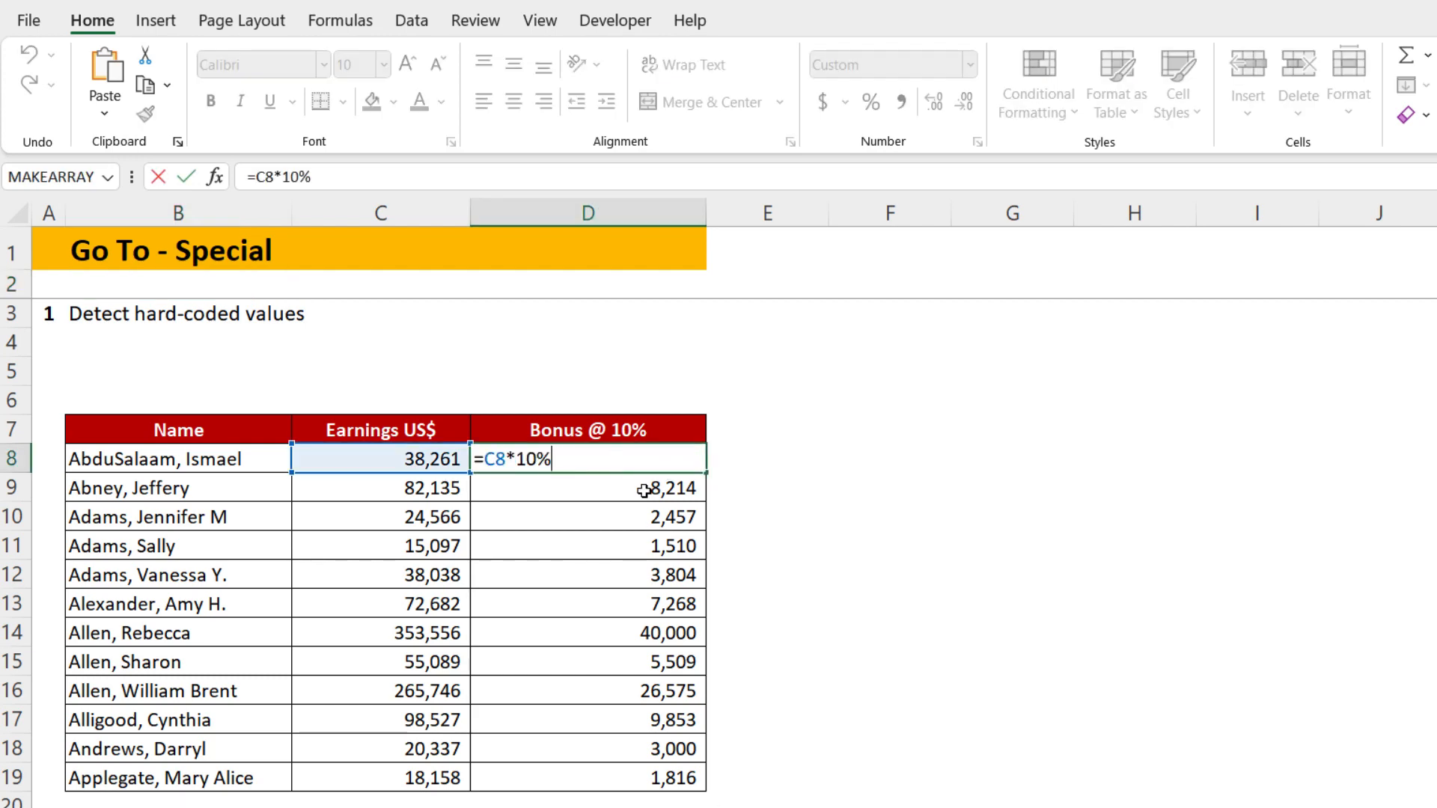
{"action": "key", "text": "Escape"}
{"action": "double_click", "coordinate": [640, 490]}
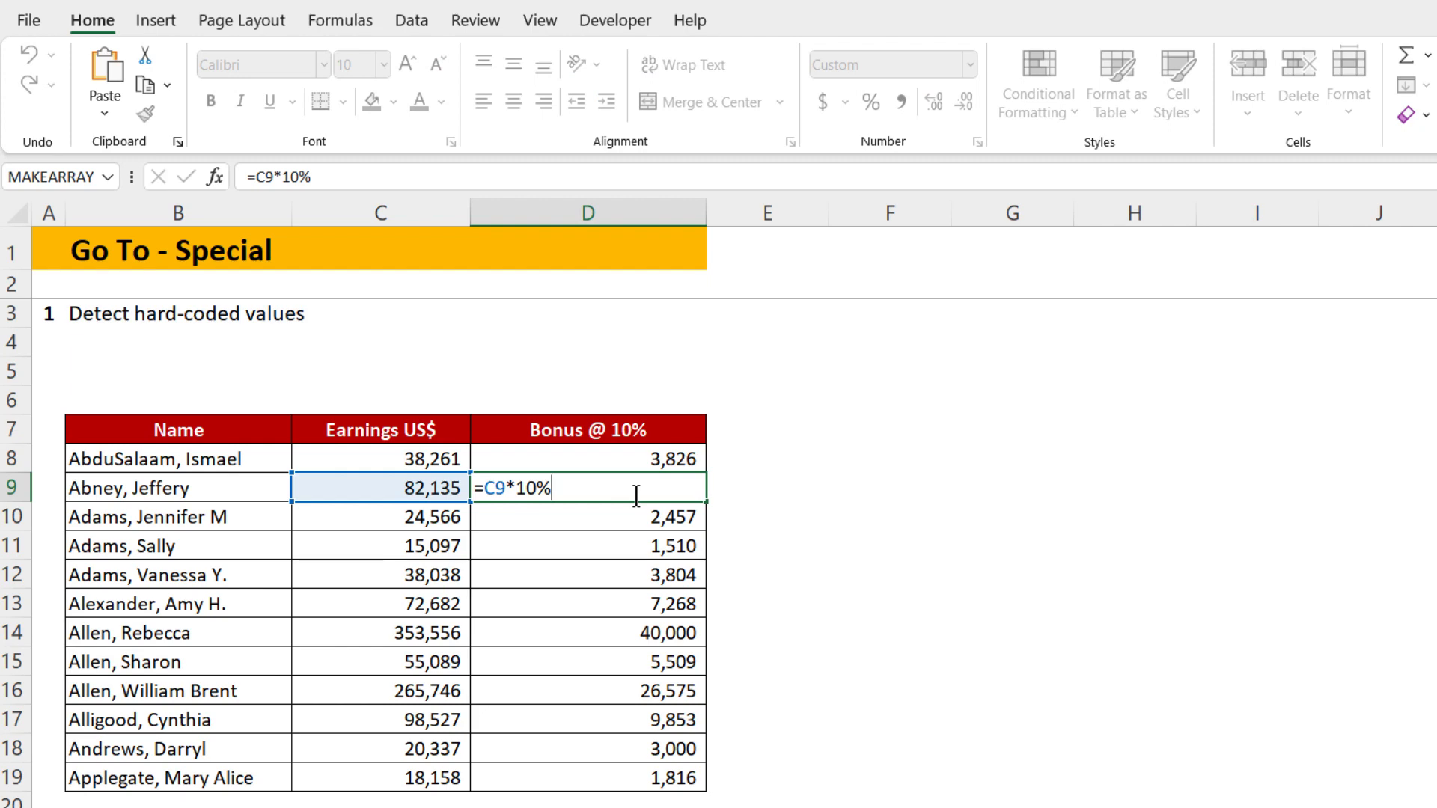
{"action": "key", "text": "Escape"}
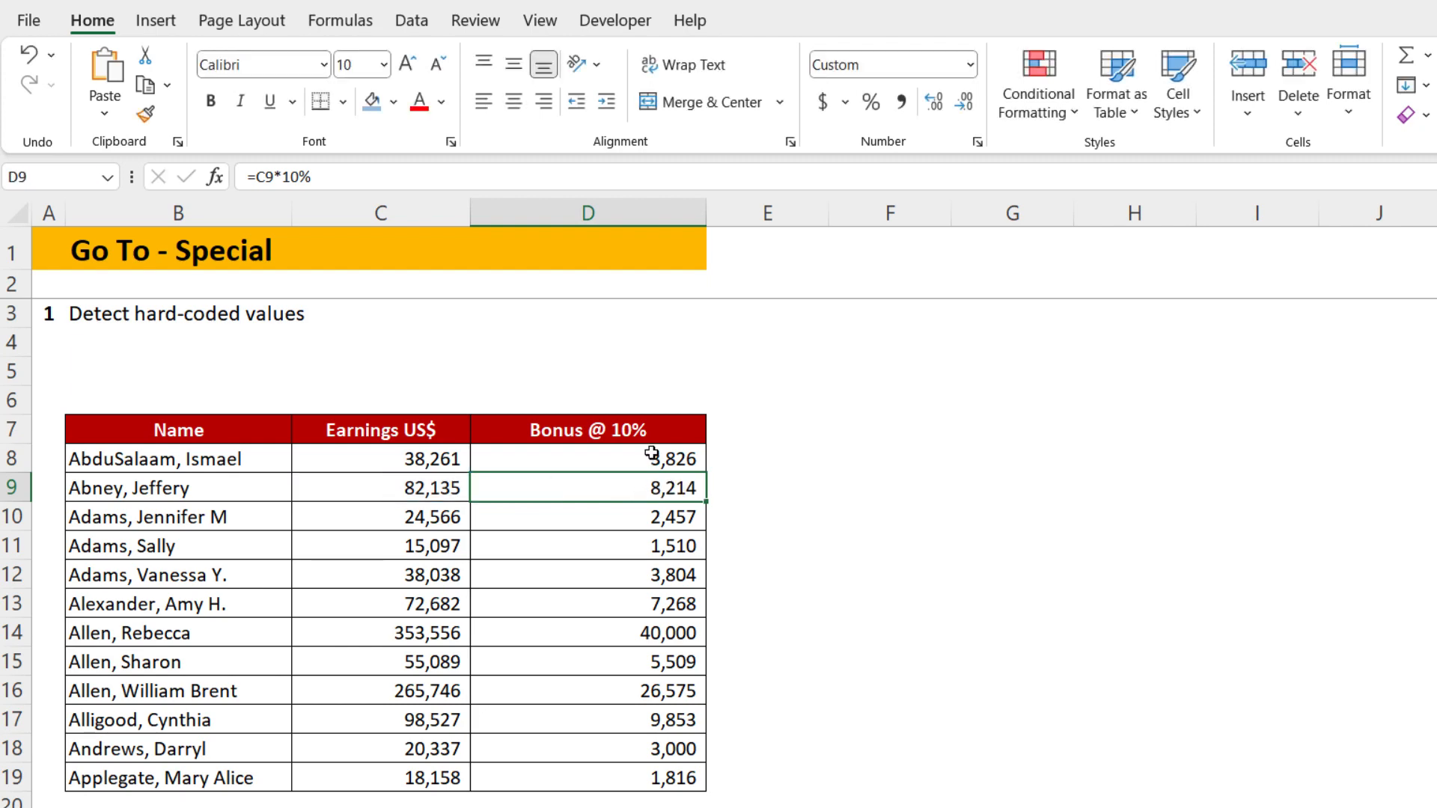
{"action": "mouse_move", "coordinate": [657, 460]}
{"action": "left_mouse_down"}
{"action": "mouse_move", "coordinate": [671, 694]}
{"action": "mouse_move", "coordinate": [659, 780]}
{"action": "left_mouse_up"}
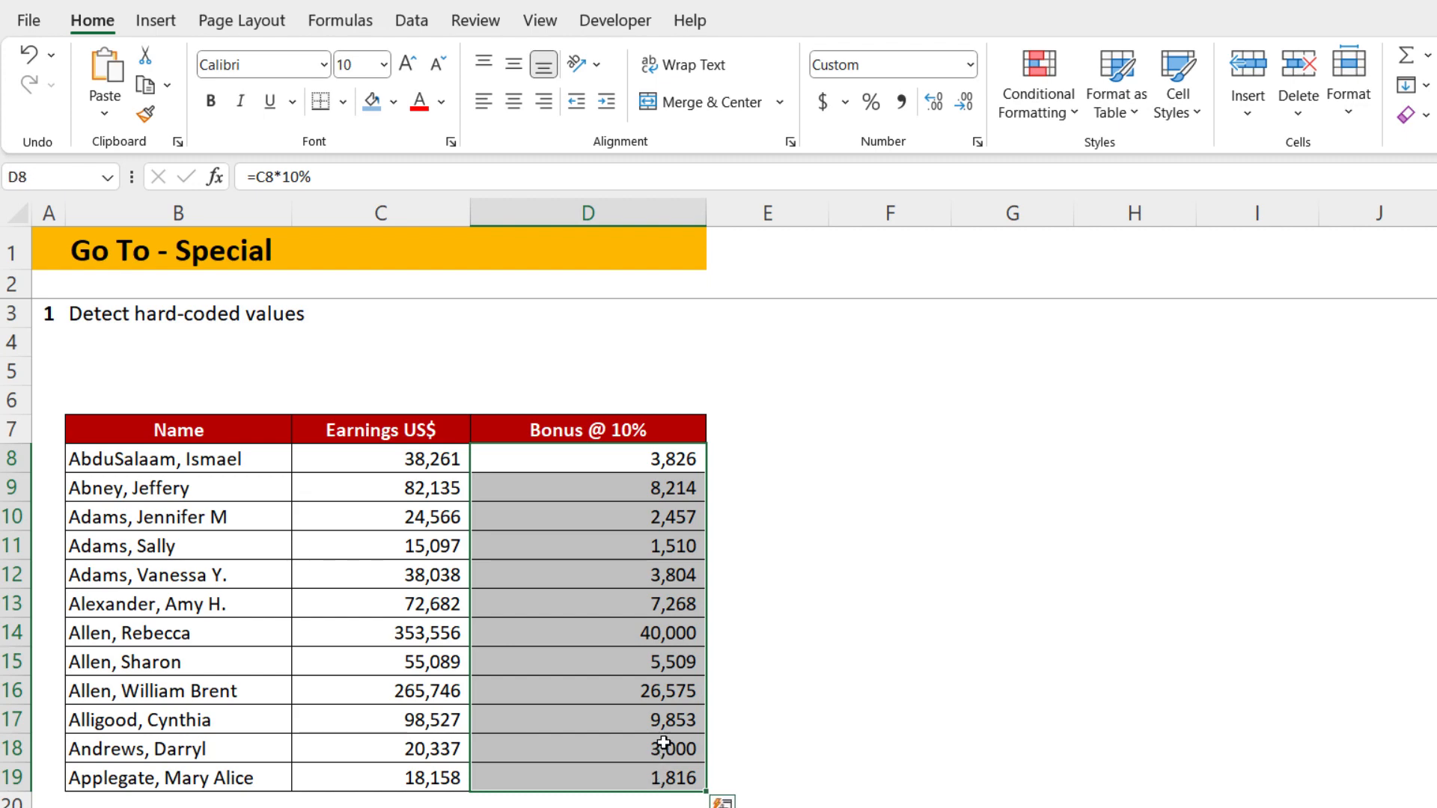
{"action": "left_click", "coordinate": [663, 517]}
{"action": "type", "text": "5000"}
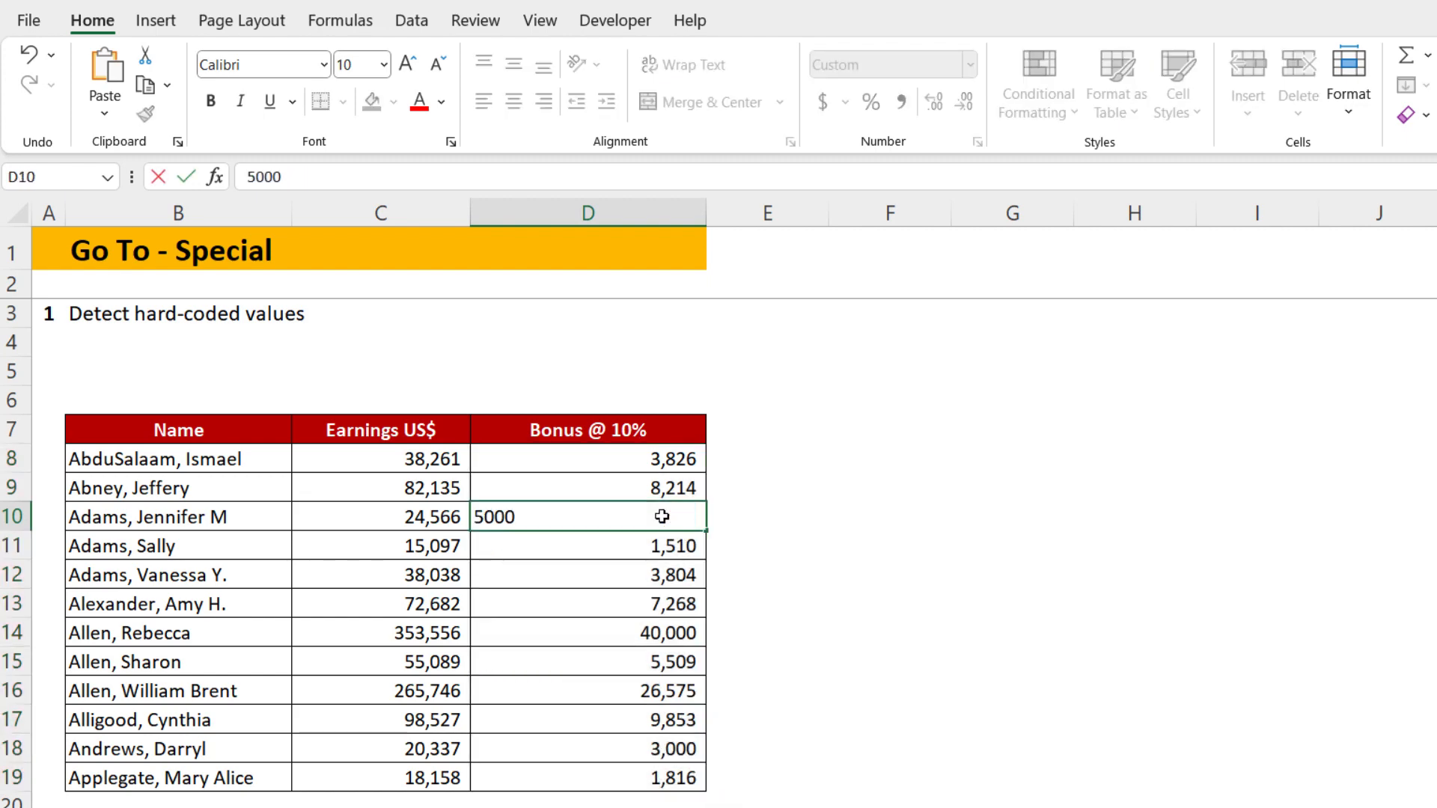
{"action": "key", "text": "Escape"}
- Select D8:D19's hard-coded values using Go To Special, with Constants limited to Numbers and Text, Logicals and Errors turned off, and fill them light blue
{"action": "left_click", "coordinate": [629, 468]}
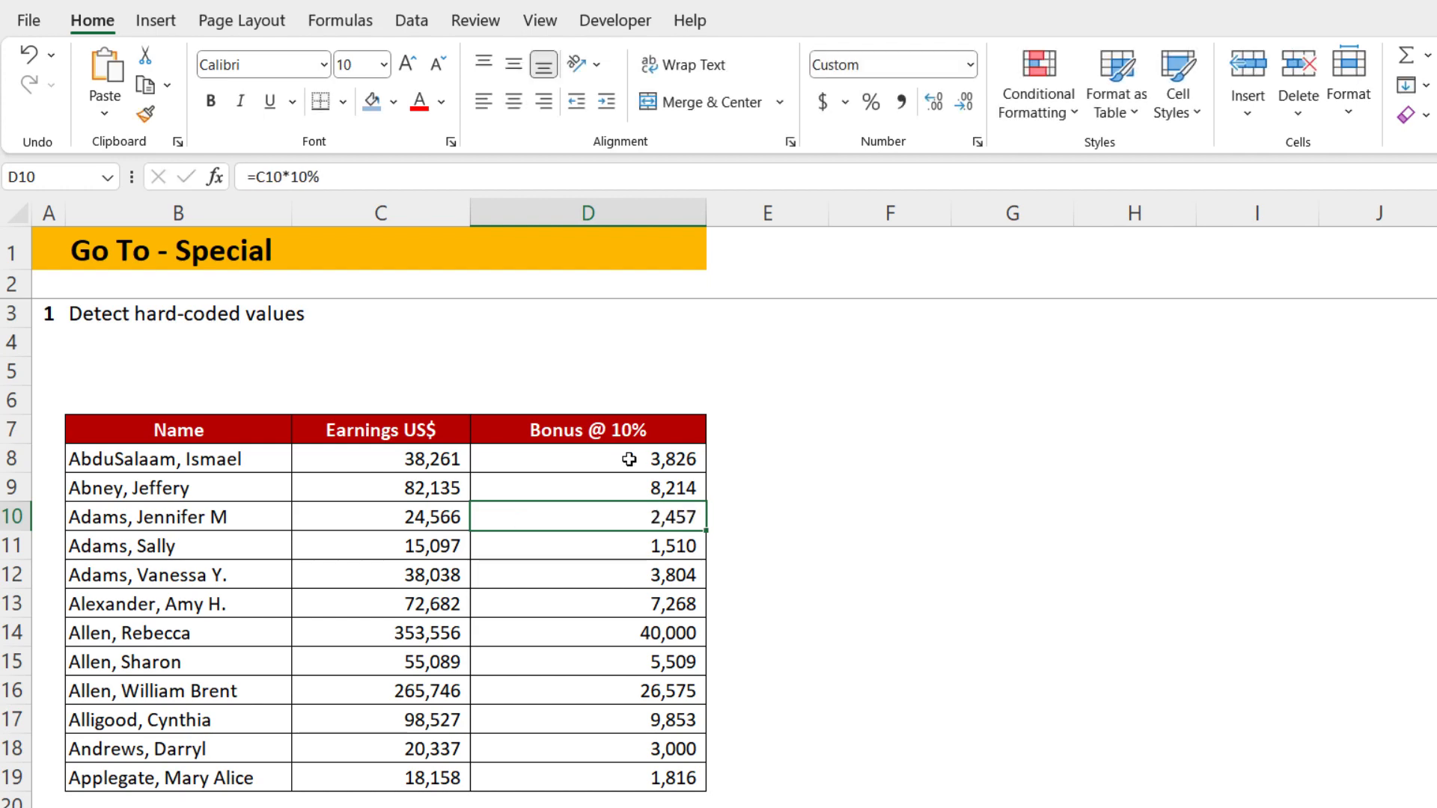
{"action": "left_click_drag", "start_coordinate": [628, 454], "coordinate": [615, 774]}
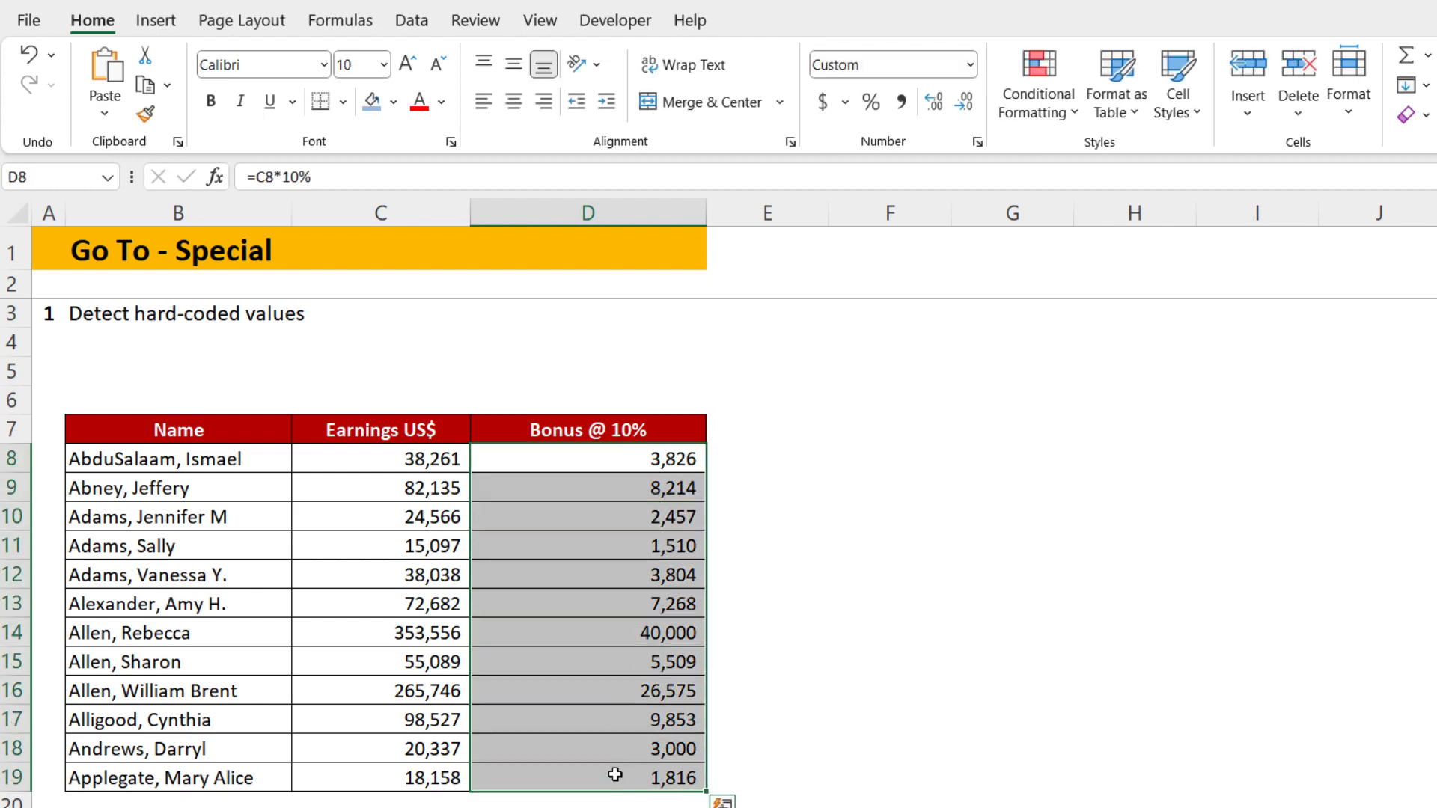
{"action": "key", "text": "F5"}
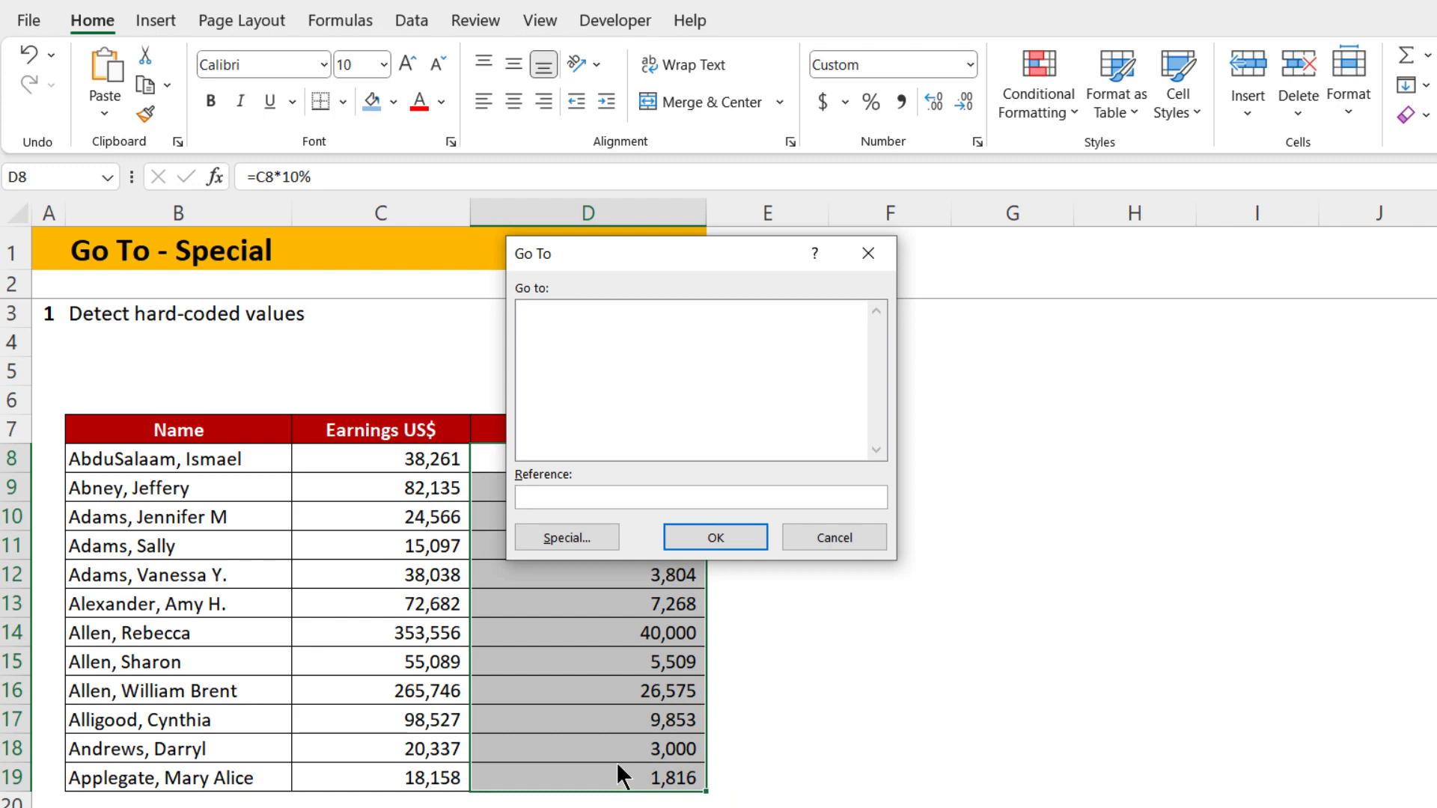
{"action": "left_click", "coordinate": [565, 537]}
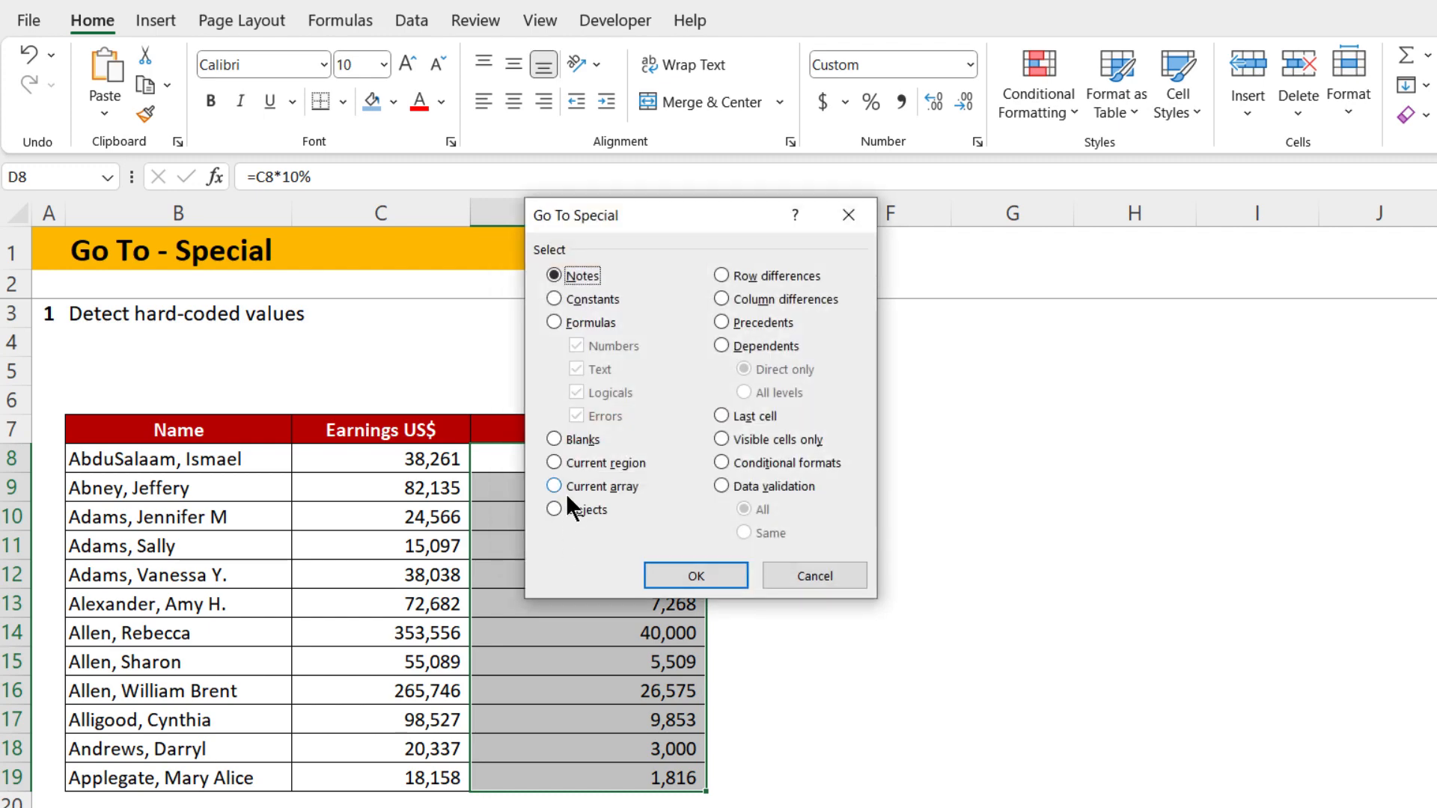
{"action": "left_click", "coordinate": [554, 298]}
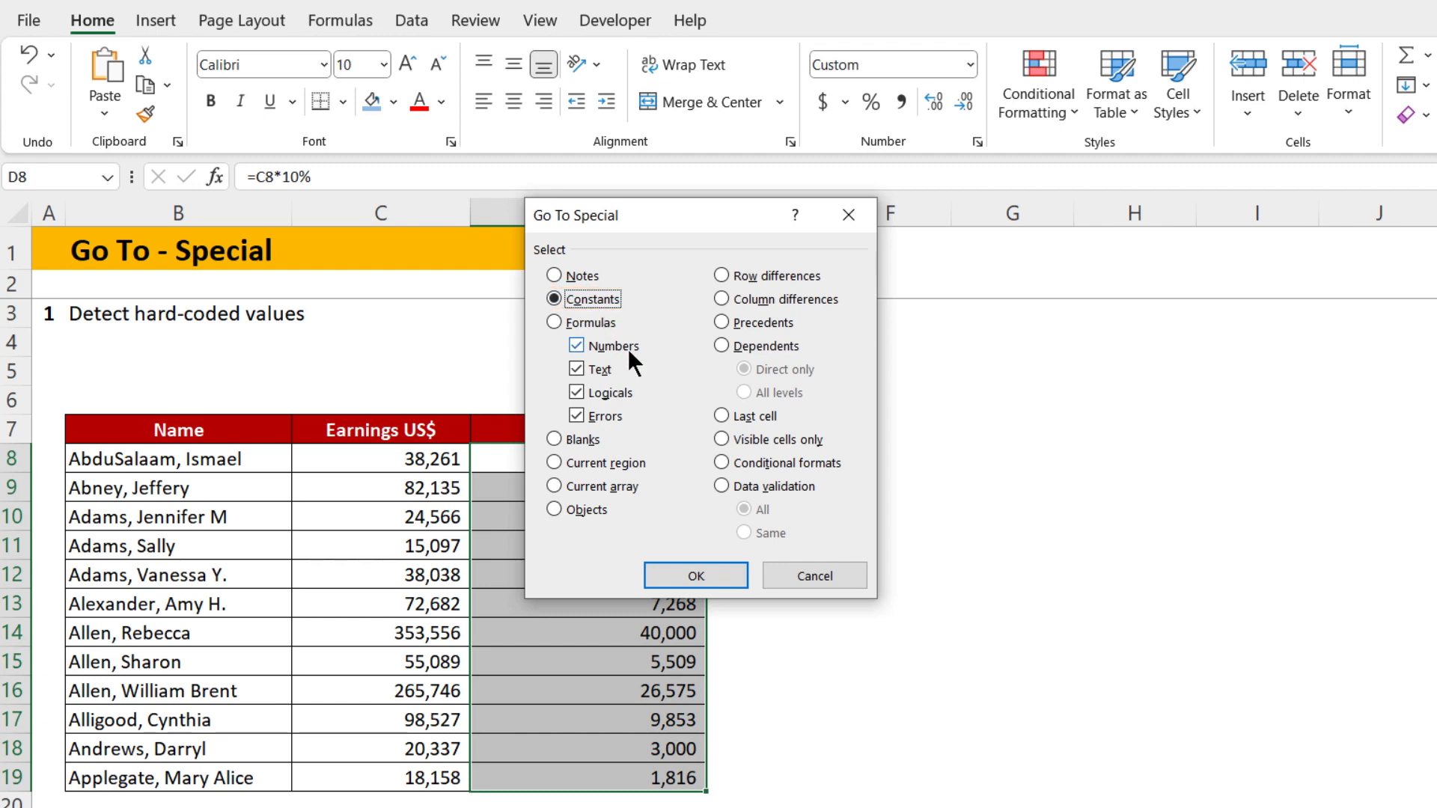
{"action": "left_click", "coordinate": [577, 369]}
{"action": "left_click", "coordinate": [574, 393]}
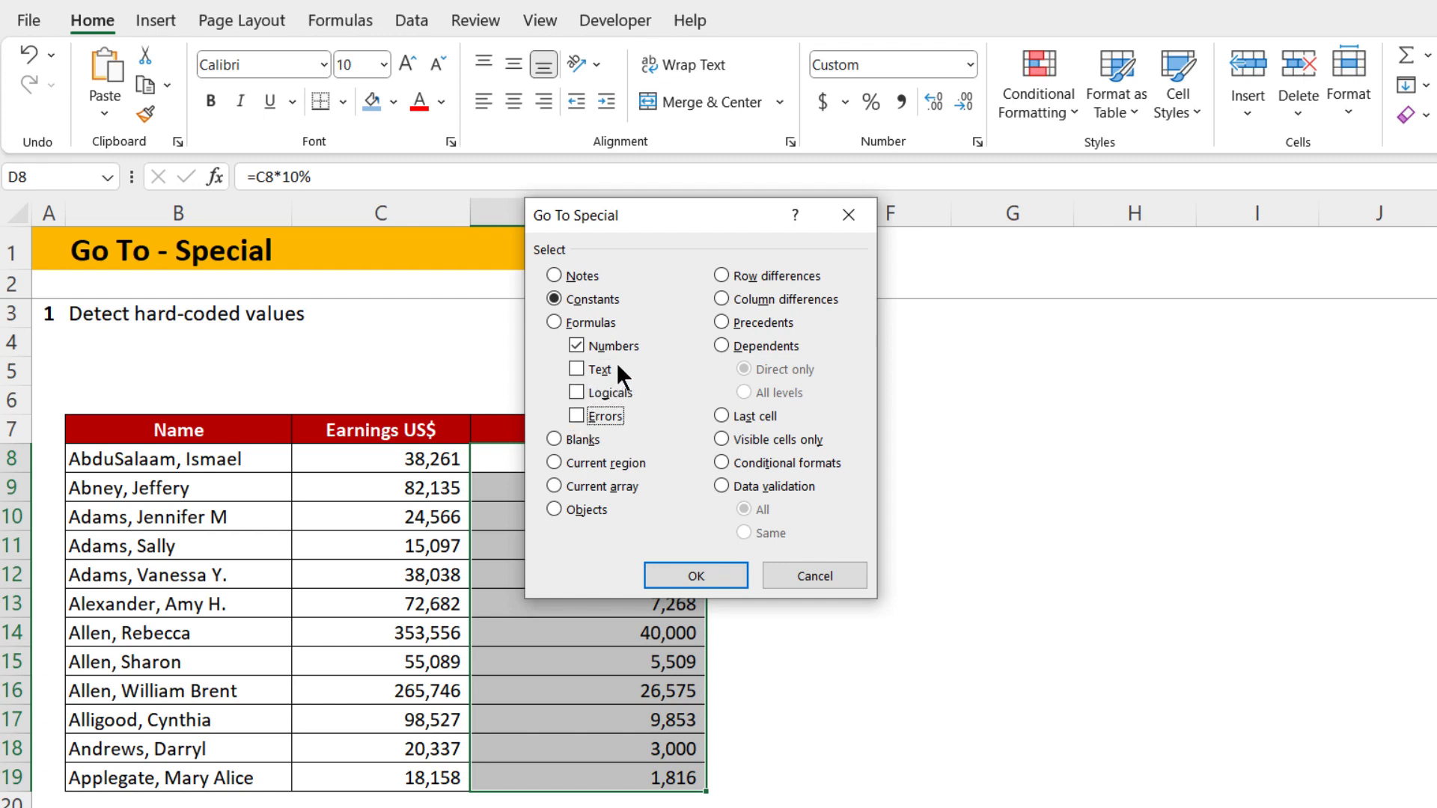
{"action": "left_click", "coordinate": [669, 577]}
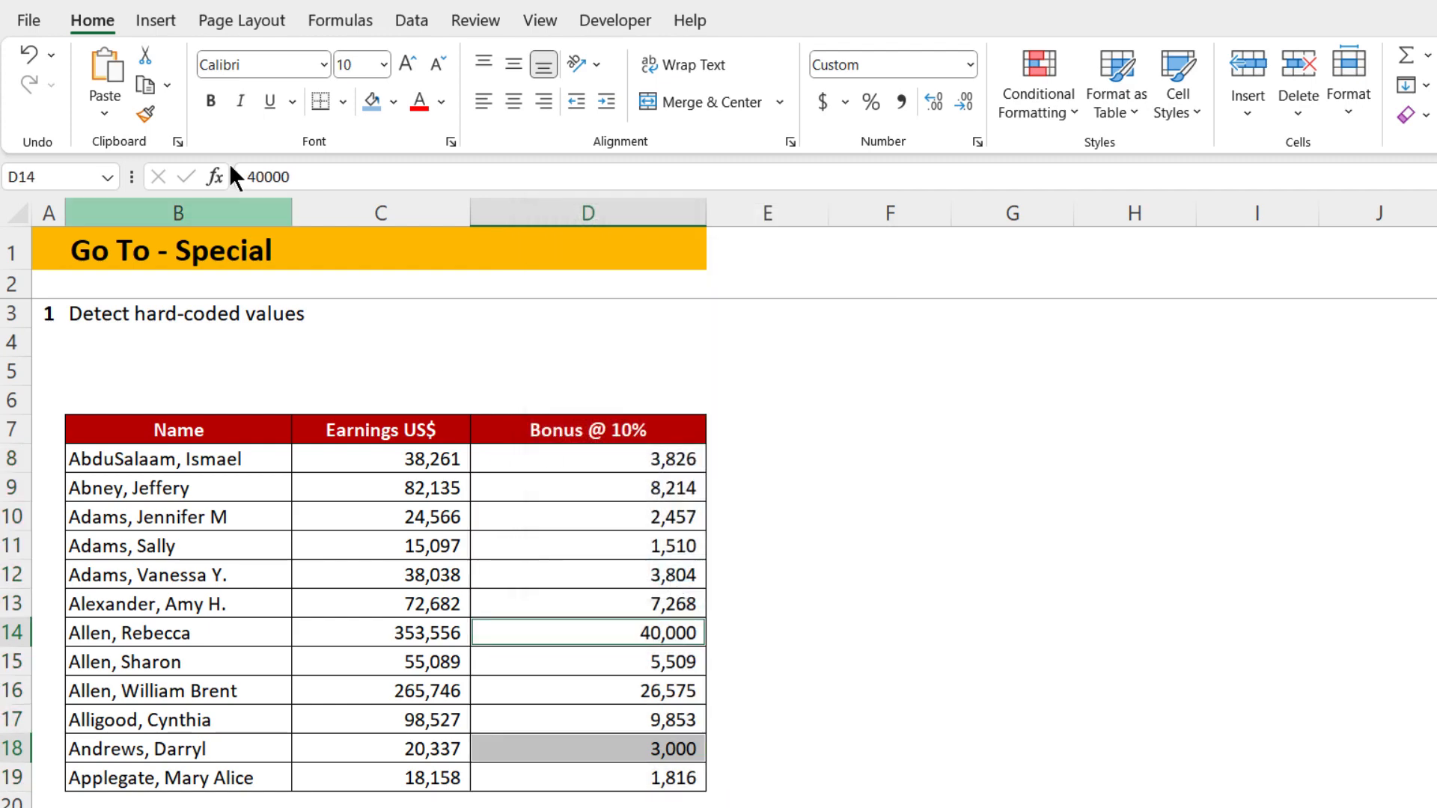
{"action": "left_click", "coordinate": [371, 102]}
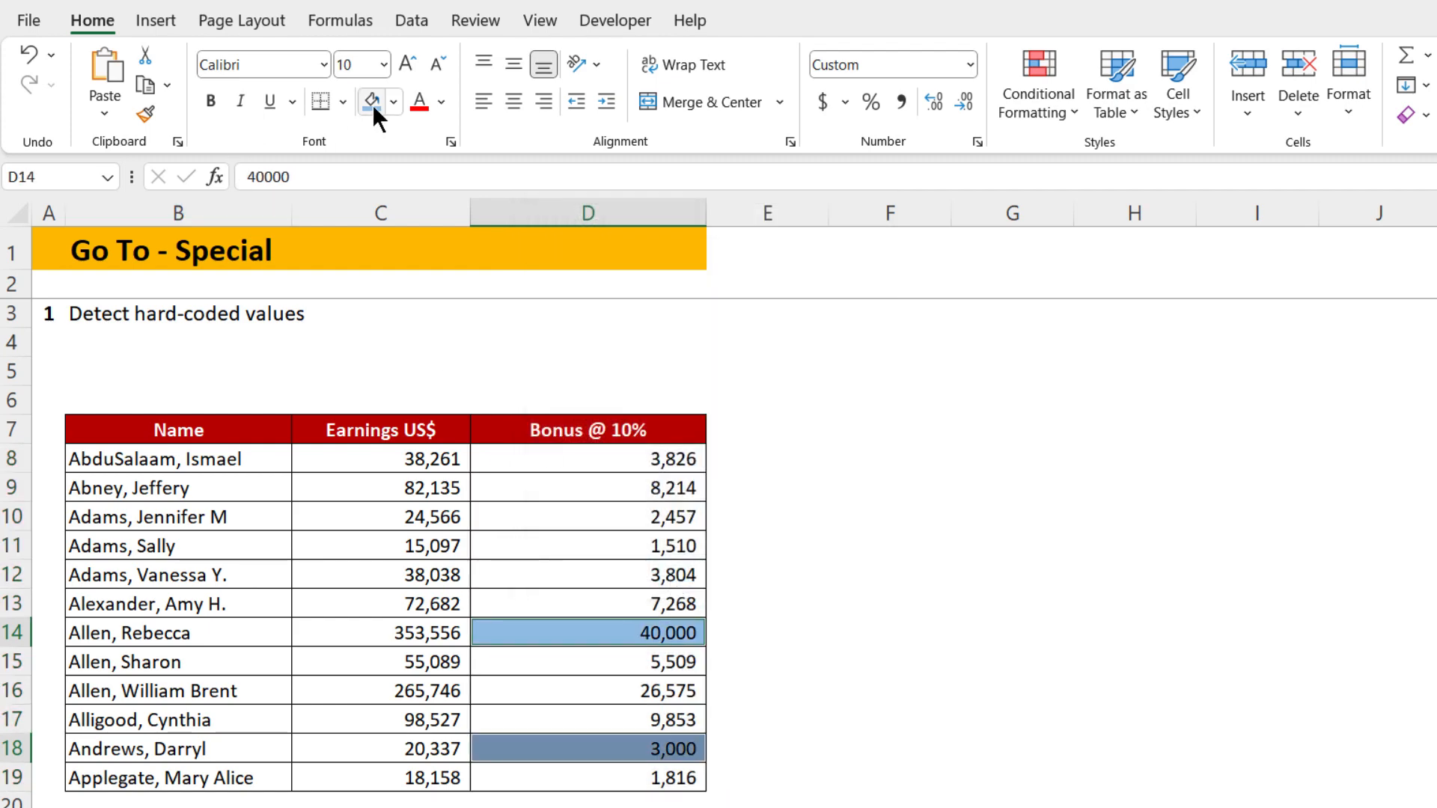
- Inspect the contents of the blue bonus cells D14 and D18 to check that they are hard-coded
{"action": "double_click", "coordinate": [565, 638]}
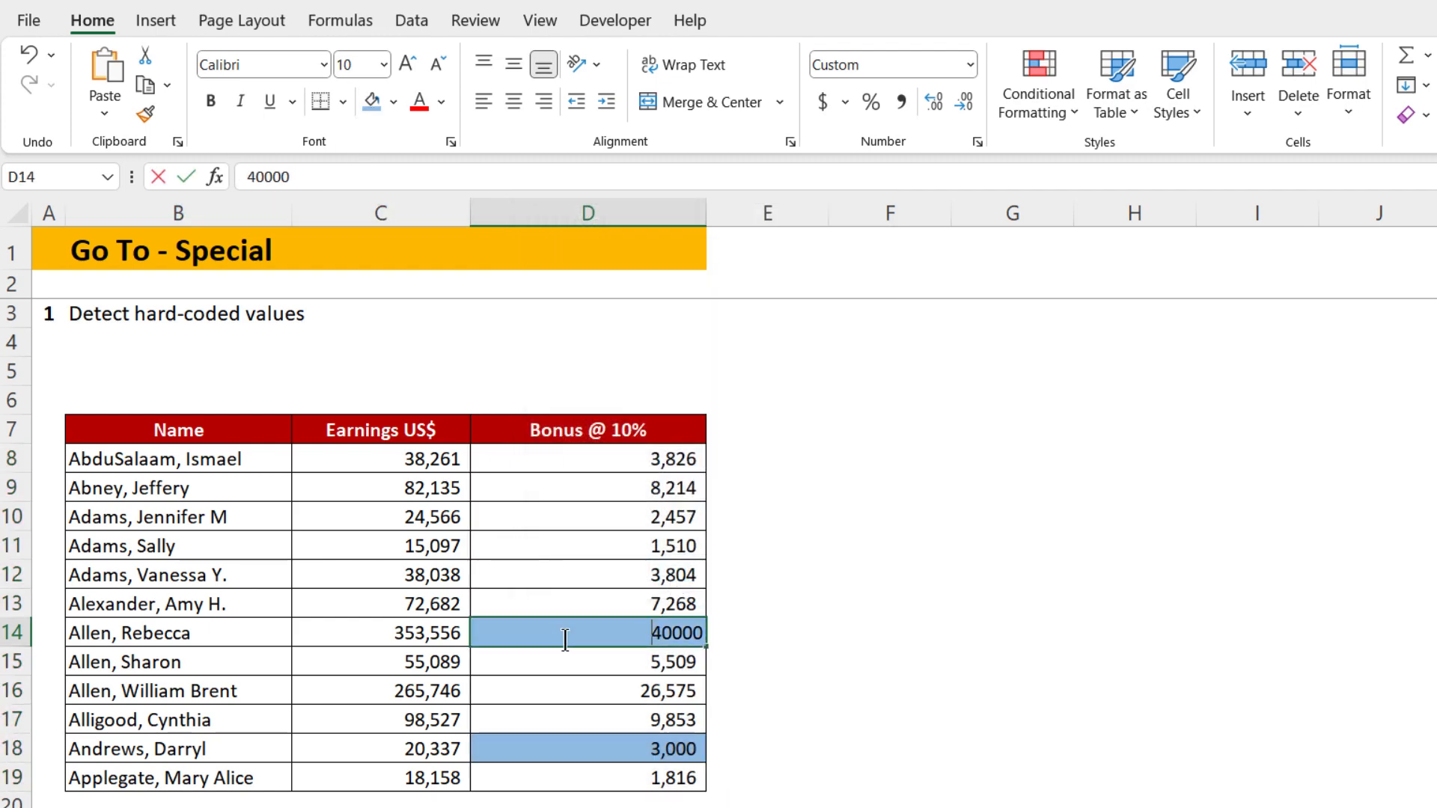
{"action": "left_click_drag", "start_coordinate": [565, 639], "coordinate": [796, 632]}
{"action": "key", "text": "Escape"}
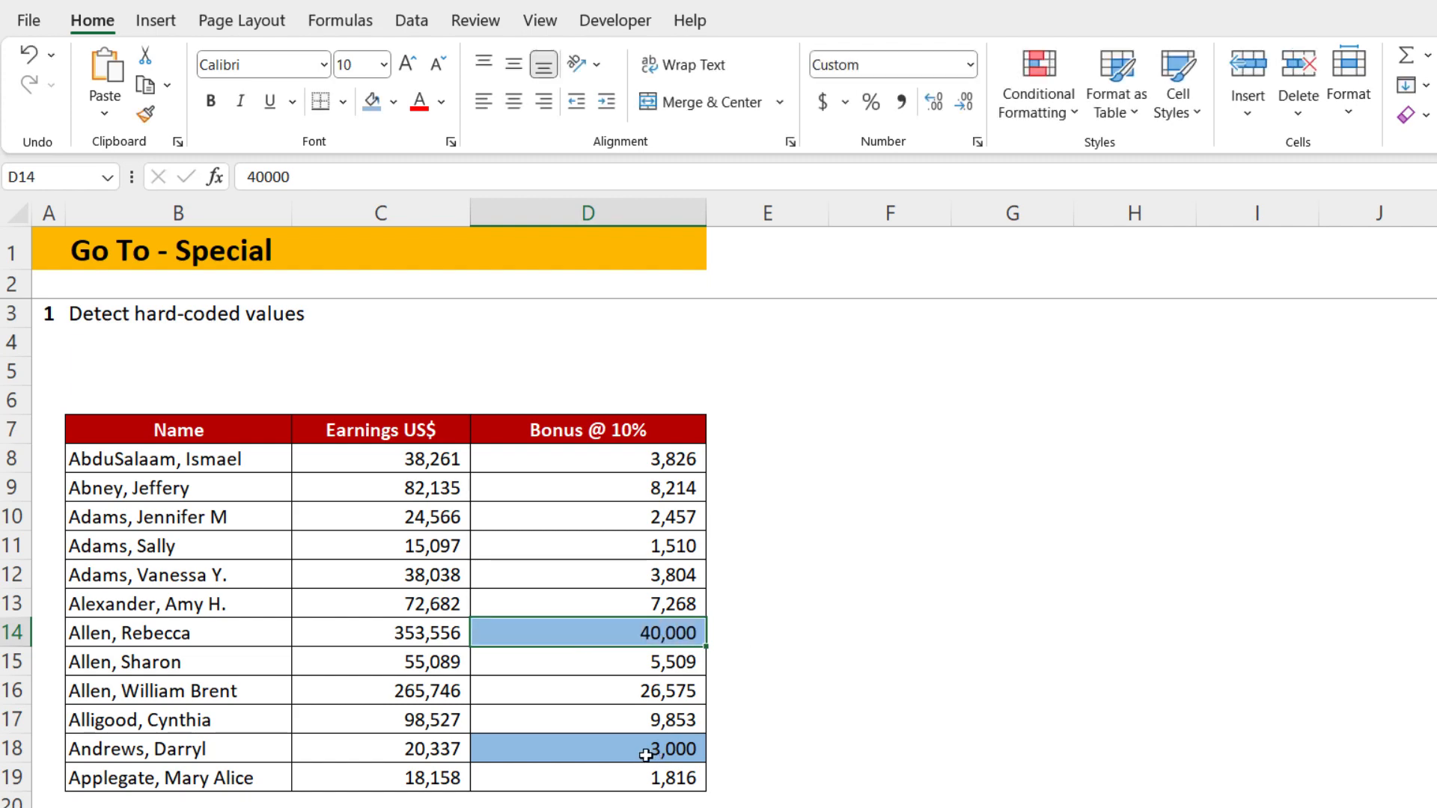
{"action": "double_click", "coordinate": [647, 755]}
{"action": "left_click_drag", "start_coordinate": [645, 755], "coordinate": [802, 744]}
{"action": "key", "text": "Escape"}
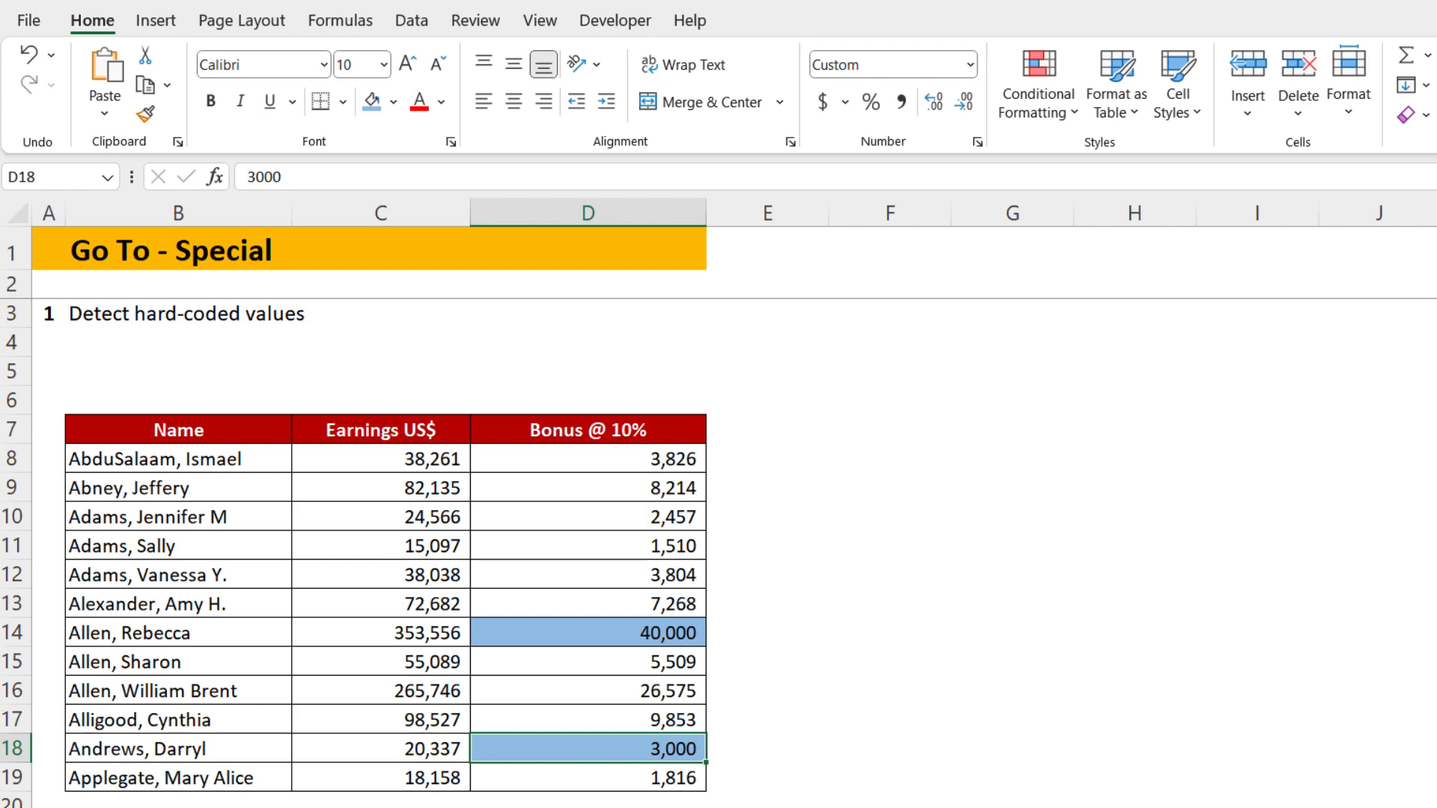
- Switch to the Column Differences sheet and change the bonus formula in D8 to =C8*15%
{"action": "key", "text": "ctrl+Page_Down"}
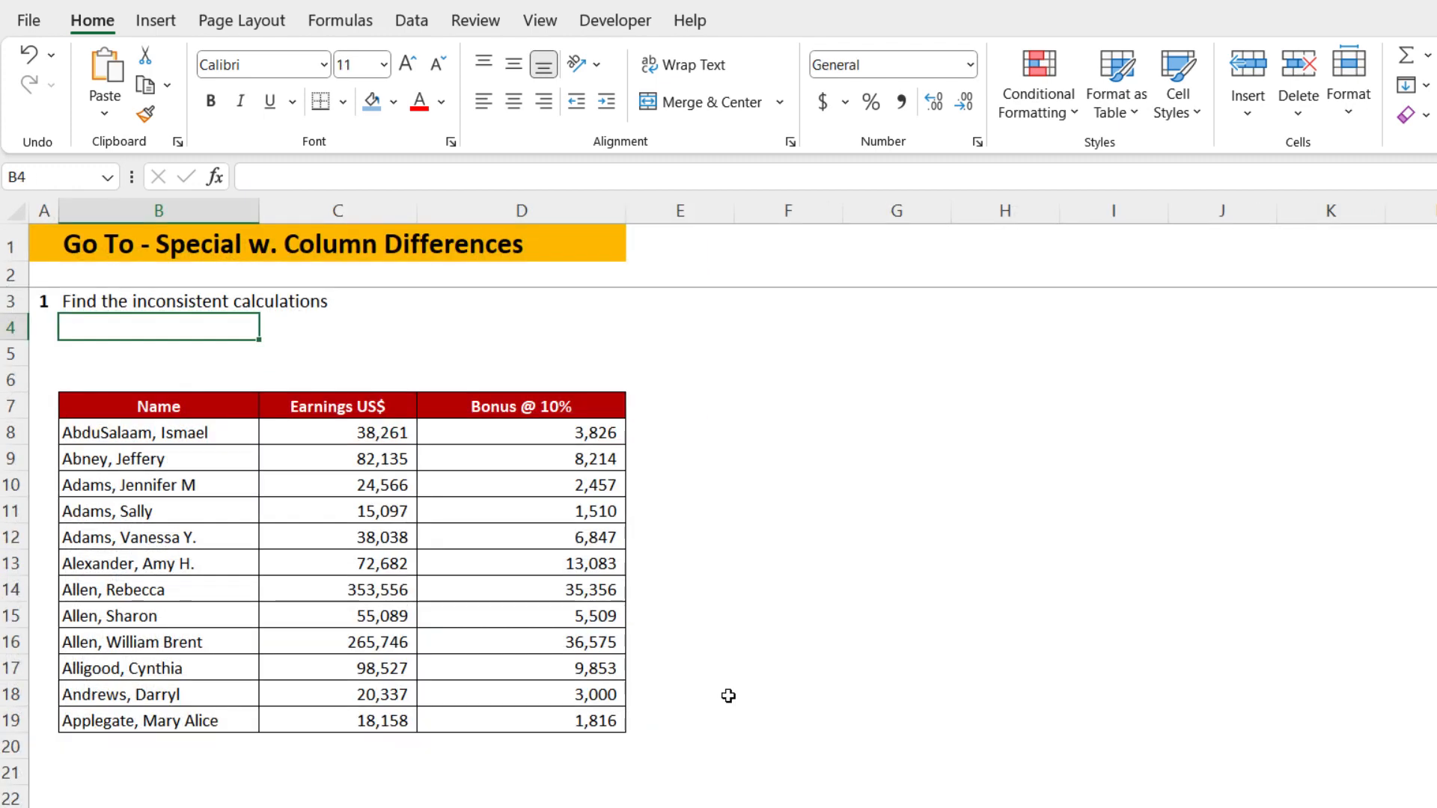
{"action": "left_click", "coordinate": [589, 431]}
{"action": "double_click", "coordinate": [589, 430]}
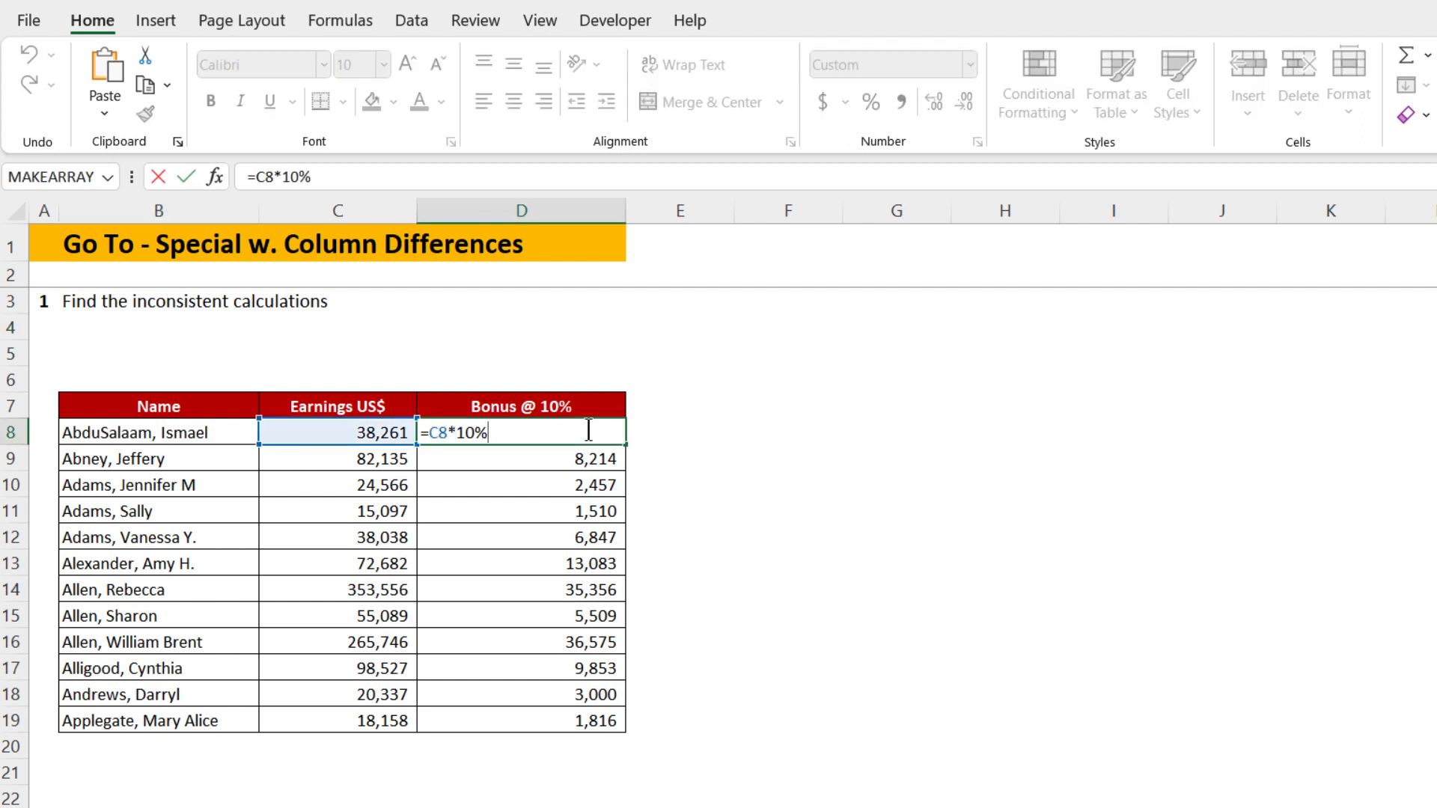
{"action": "left_click", "coordinate": [474, 433]}
{"action": "key", "text": "BackSpace"}
{"action": "type", "text": "5"}
{"action": "key", "text": "Tab"}
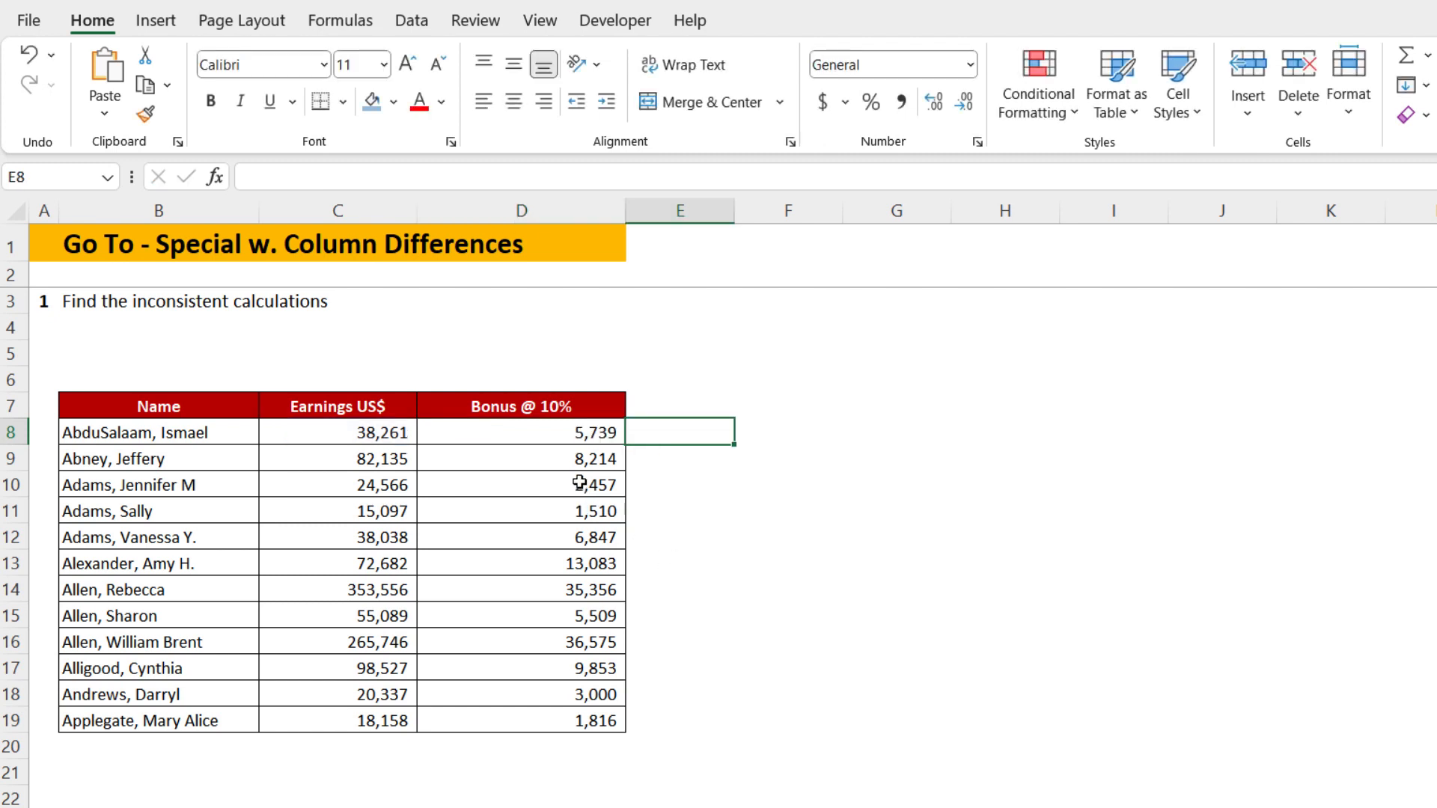
- Check the bonus formula in D8 and undo its last change
{"action": "double_click", "coordinate": [583, 433]}
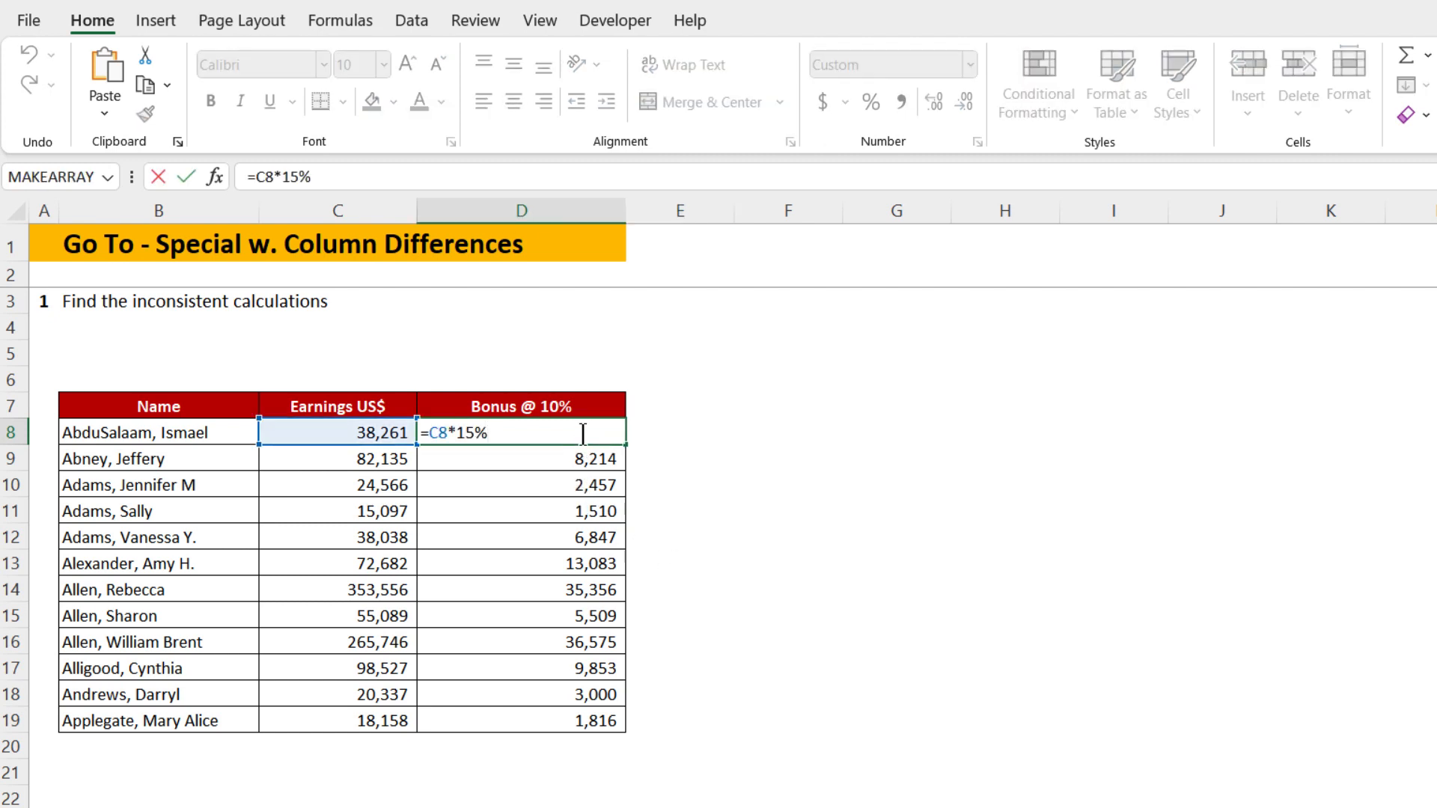
{"action": "key", "text": "Escape"}
{"action": "key", "text": "ctrl+z"}
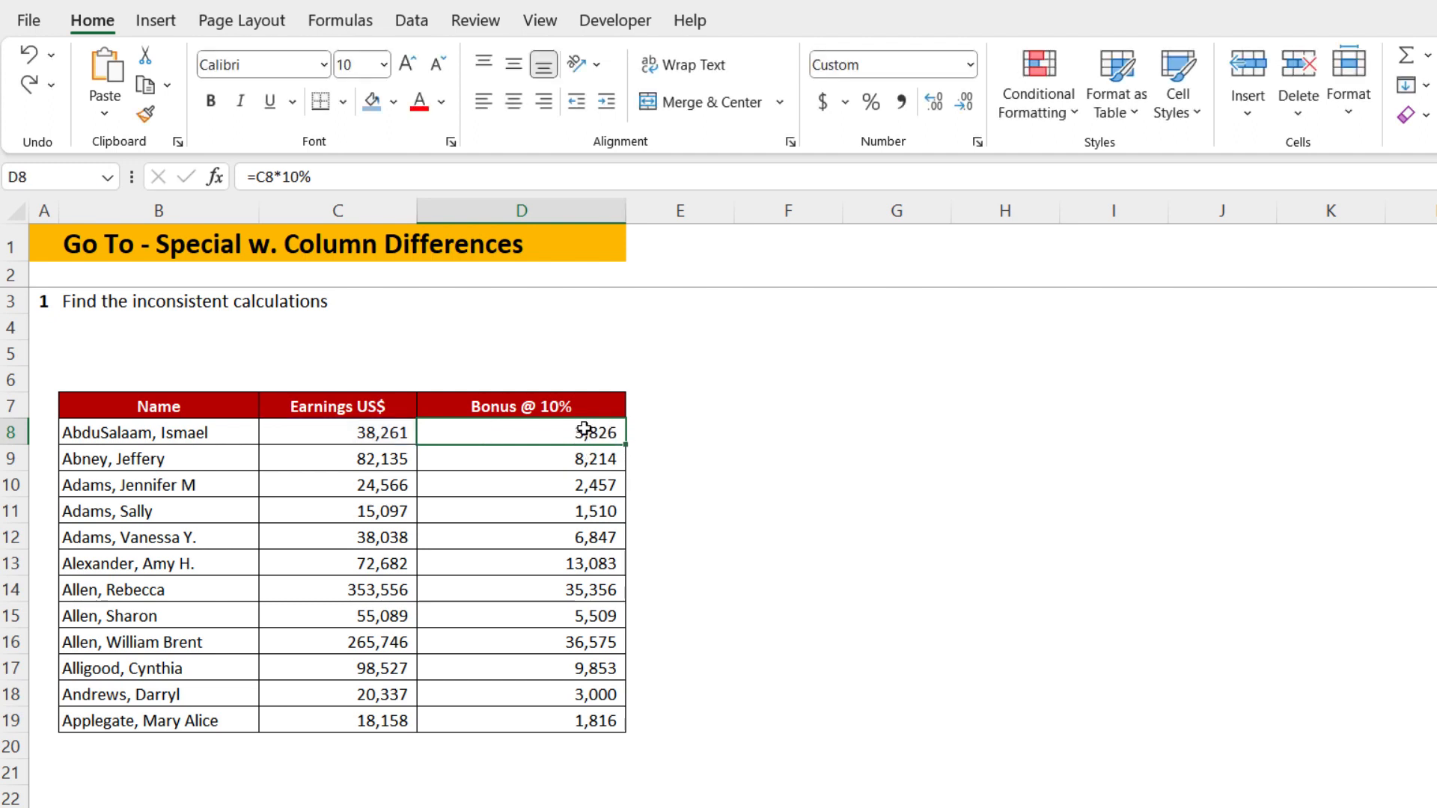
- Select the inconsistent bonus cells in D8:D19 using Go To Special with Column differences, and fill them light gold
{"action": "left_click_drag", "start_coordinate": [584, 430], "coordinate": [585, 726]}
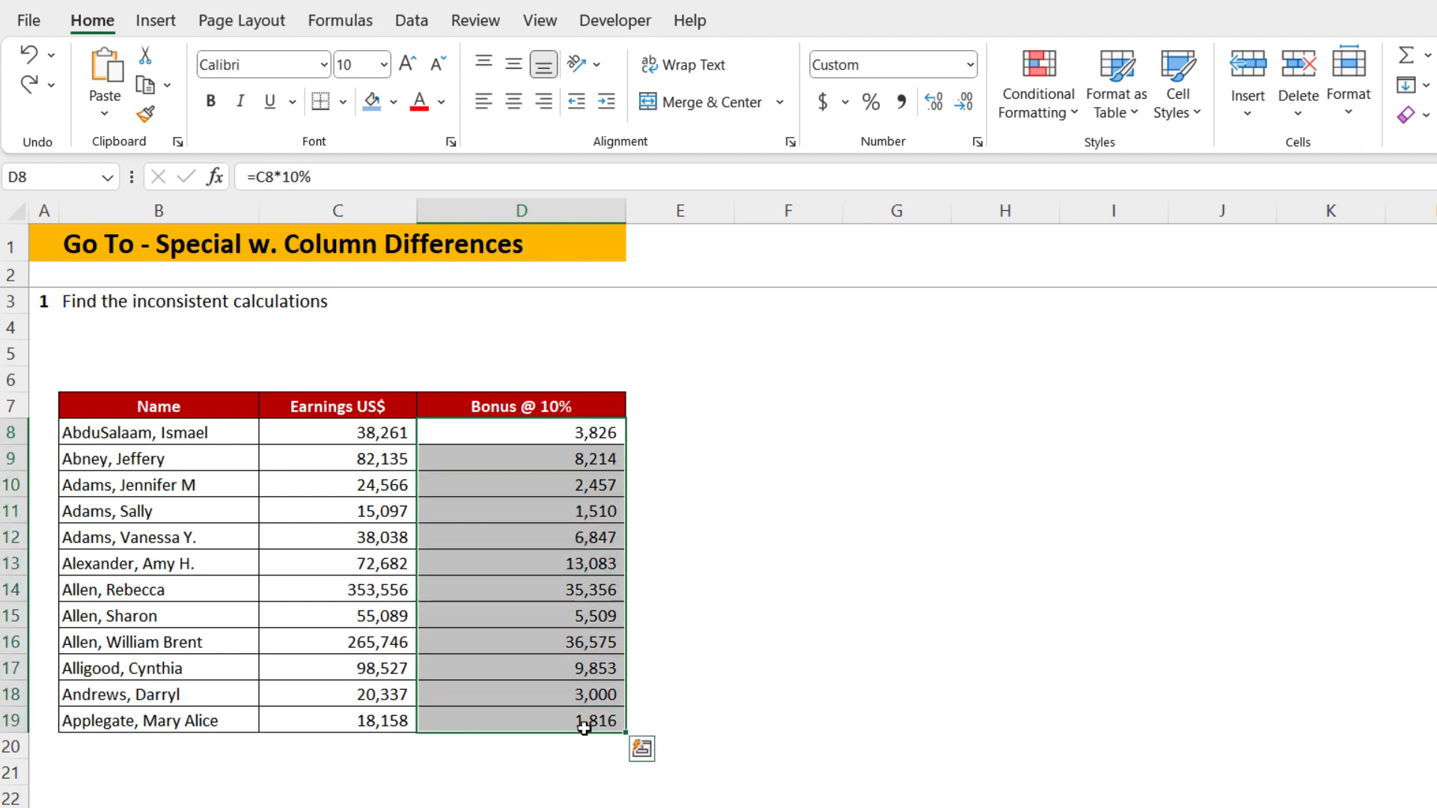
{"action": "key", "text": "F5"}
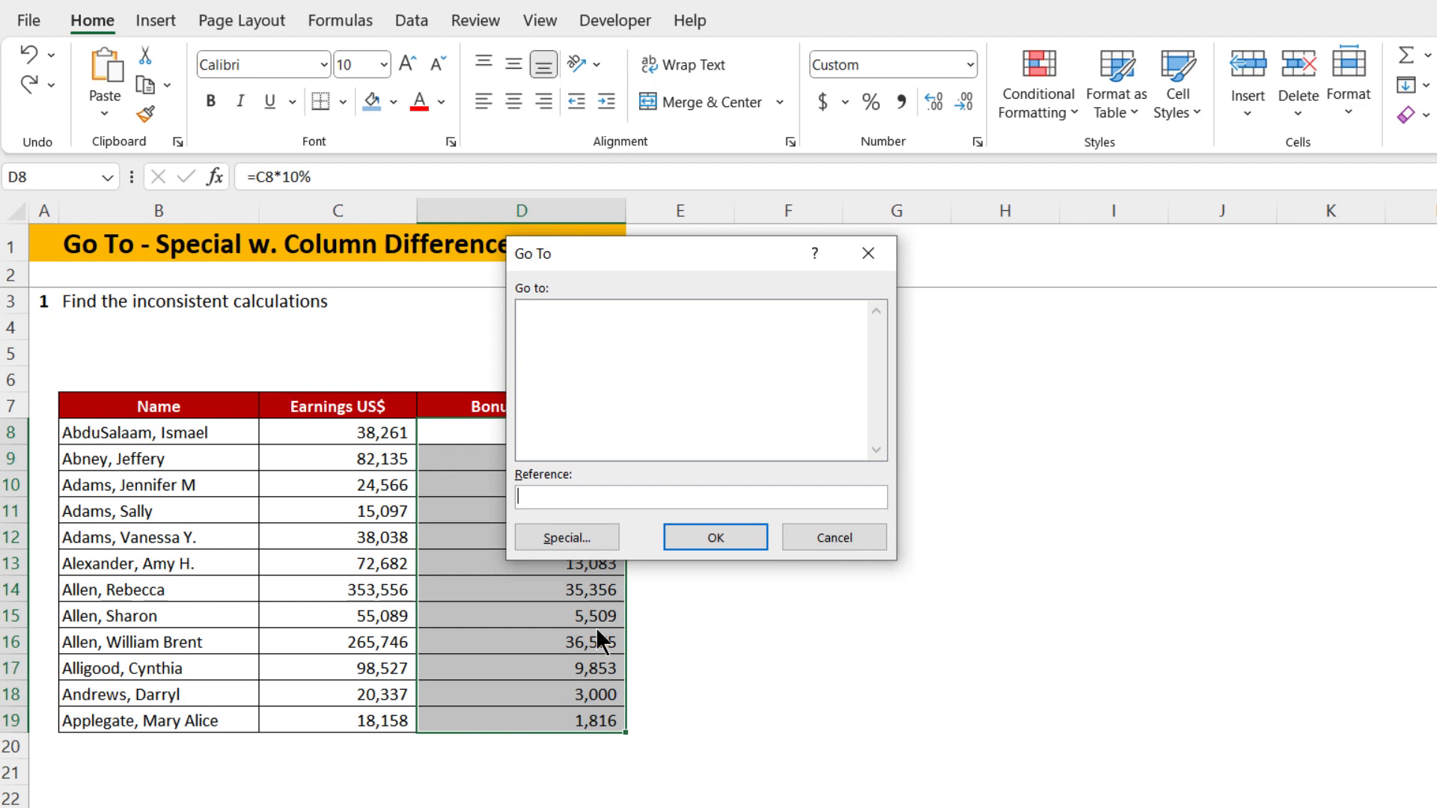
{"action": "left_click", "coordinate": [584, 538]}
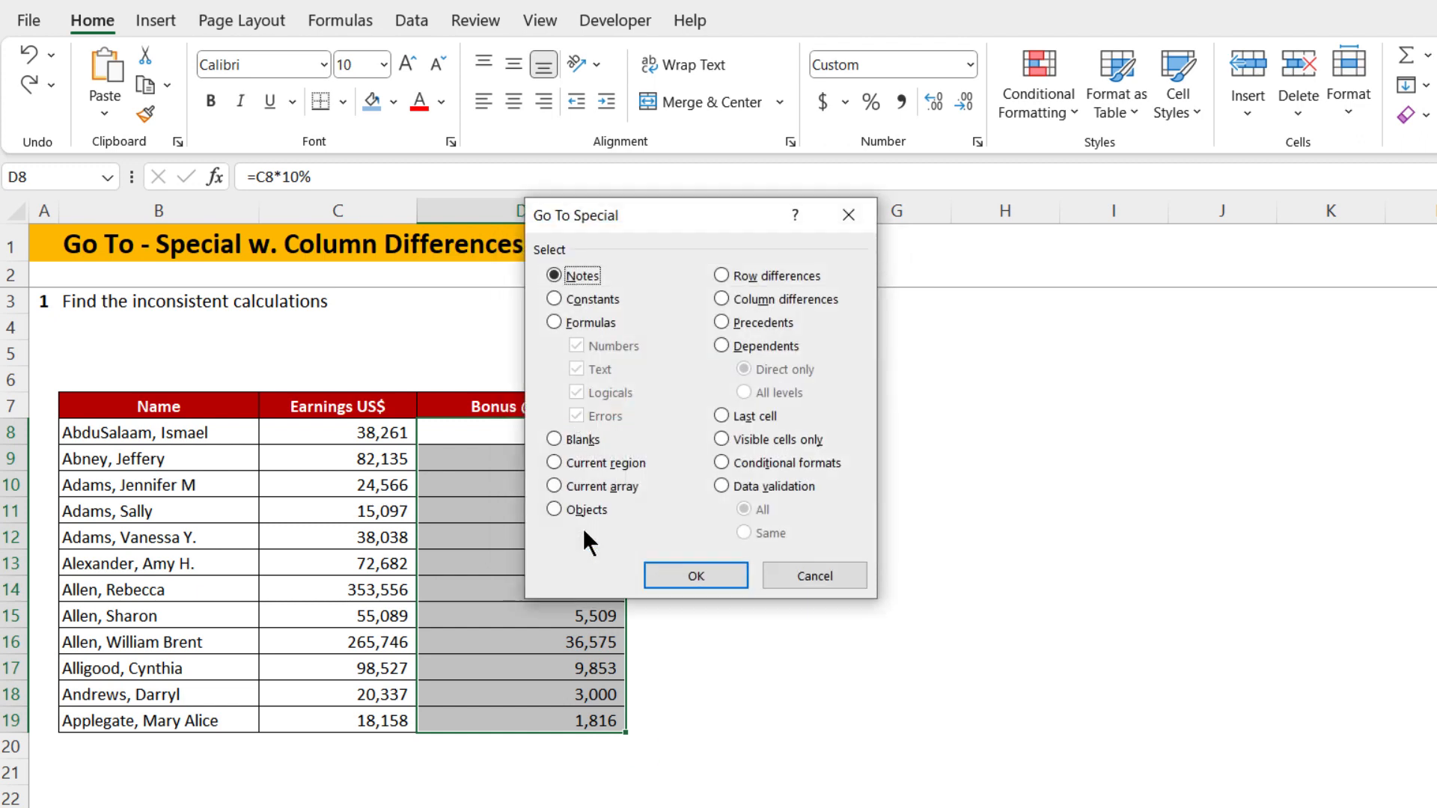
{"action": "left_click", "coordinate": [722, 299]}
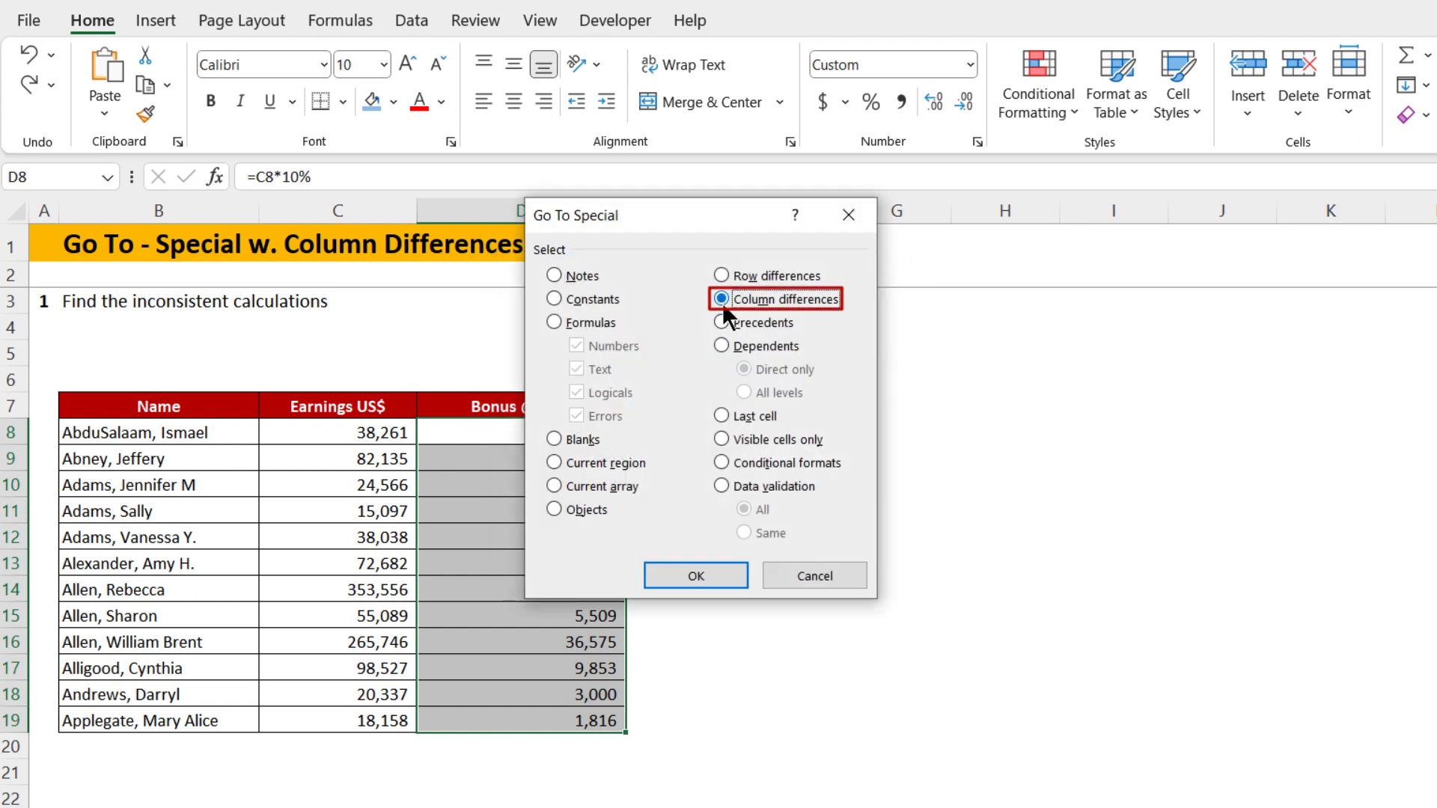
{"action": "left_click_drag", "start_coordinate": [750, 216], "coordinate": [836, 204]}
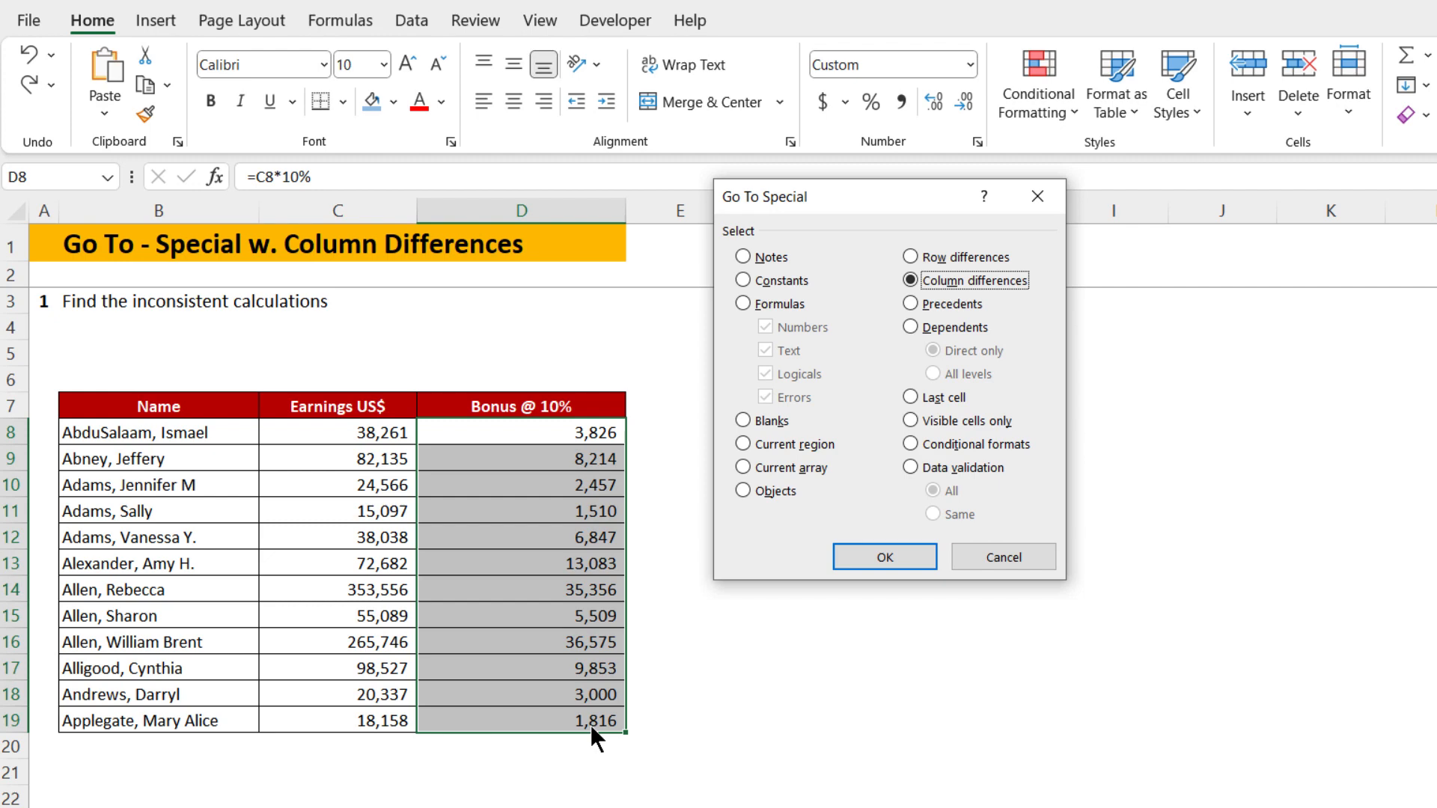
{"action": "left_click", "coordinate": [883, 559]}
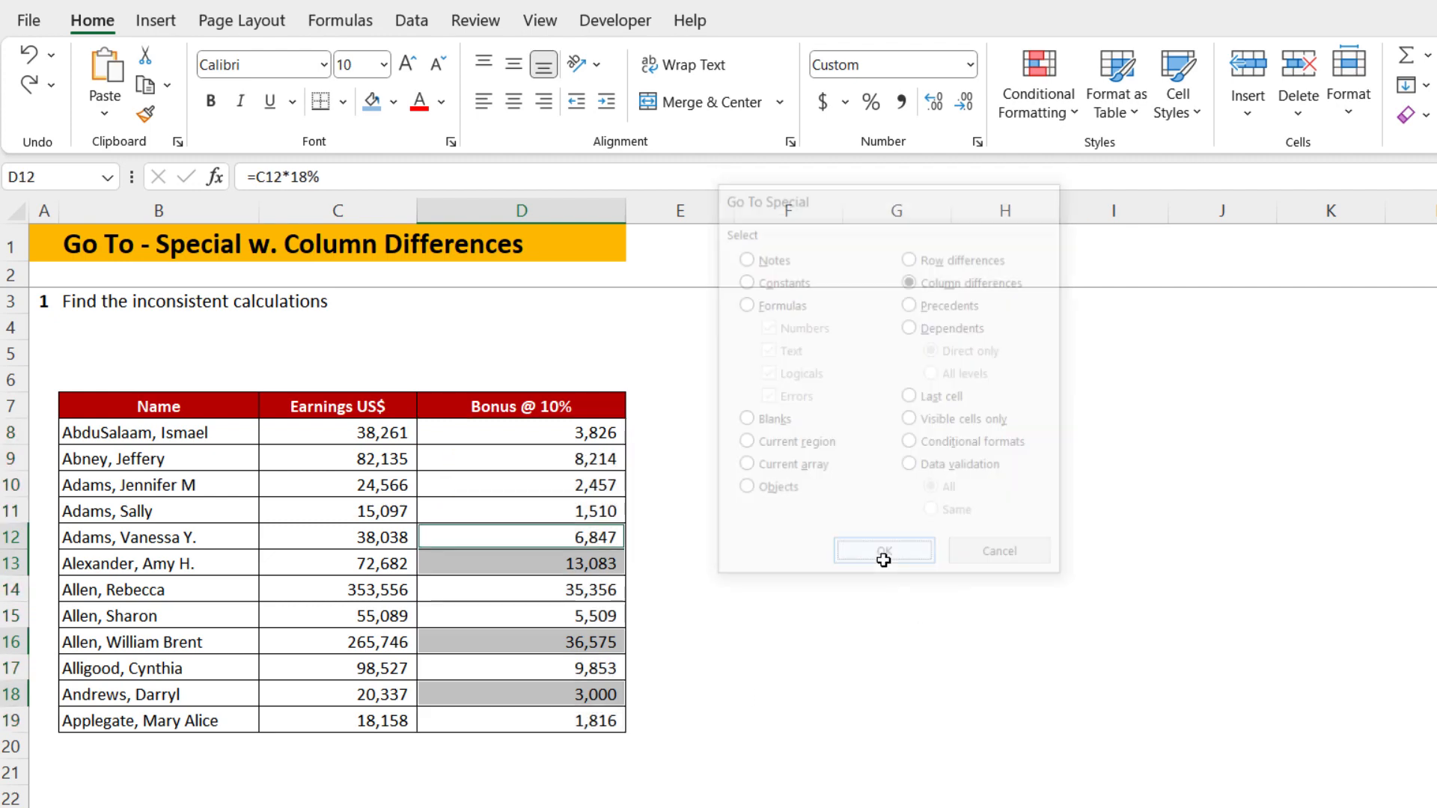
{"action": "left_click", "coordinate": [392, 102]}
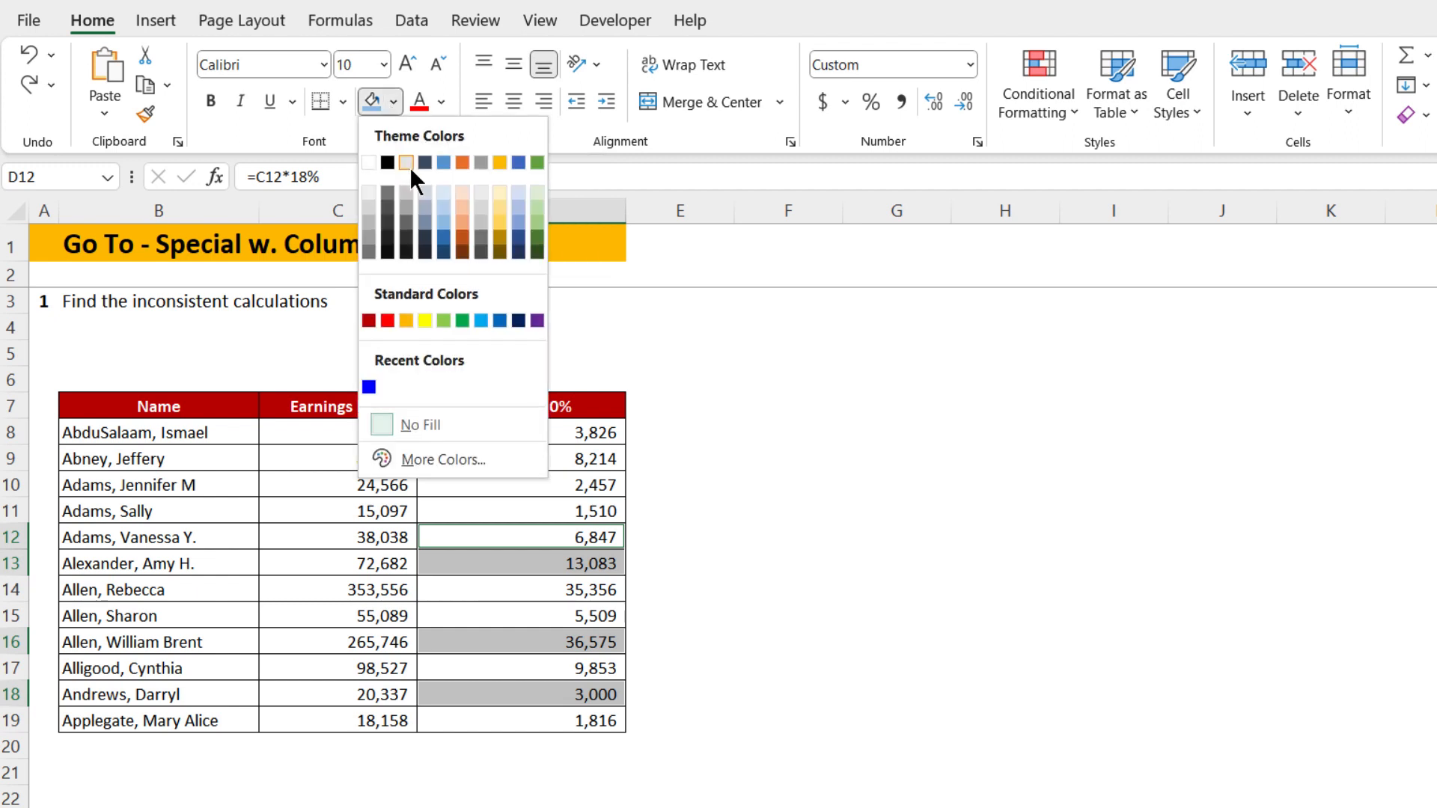
{"action": "left_click", "coordinate": [496, 217]}
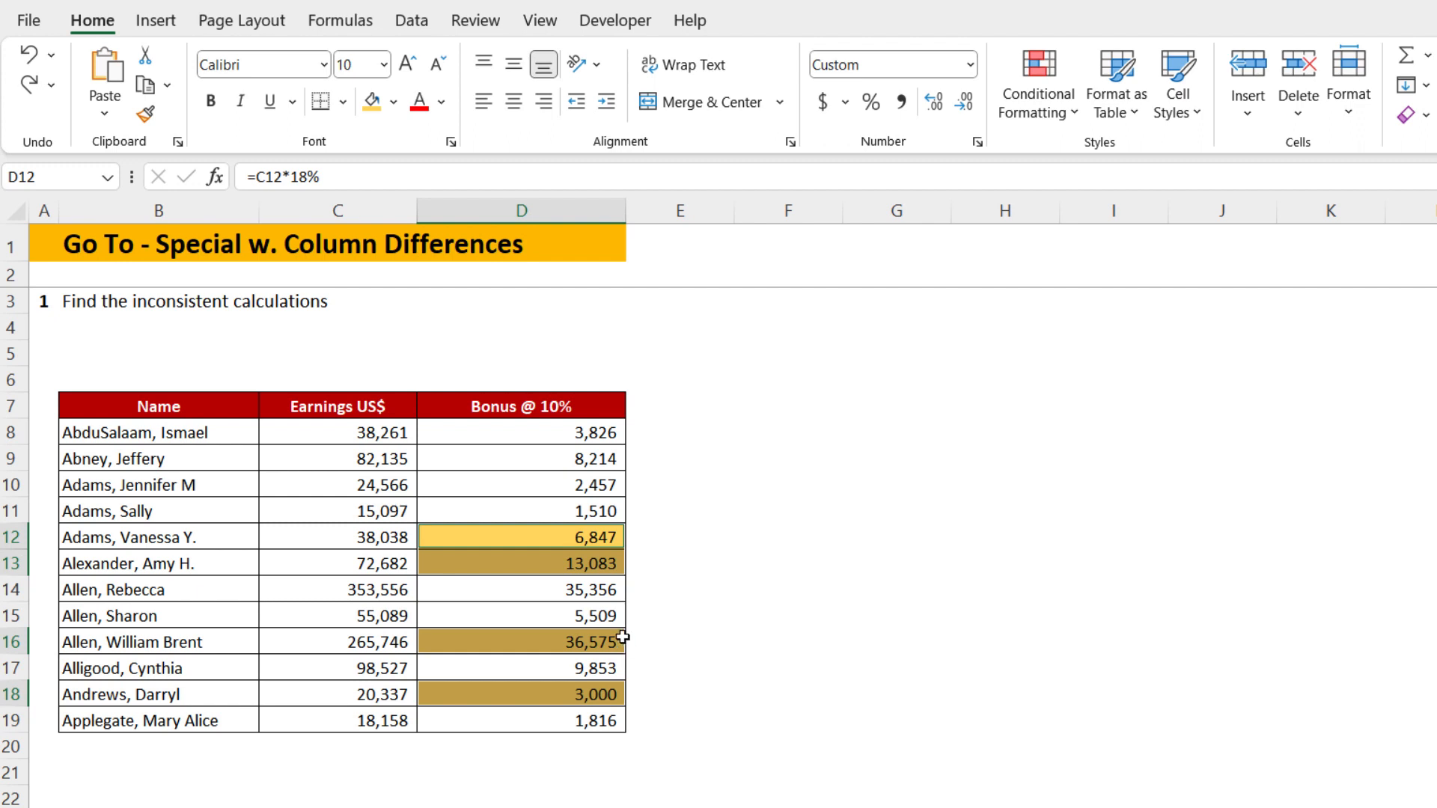
- Inspect the formulas in the uncolored bonus cells D8, D9, D10 and D11
{"action": "double_click", "coordinate": [584, 429]}
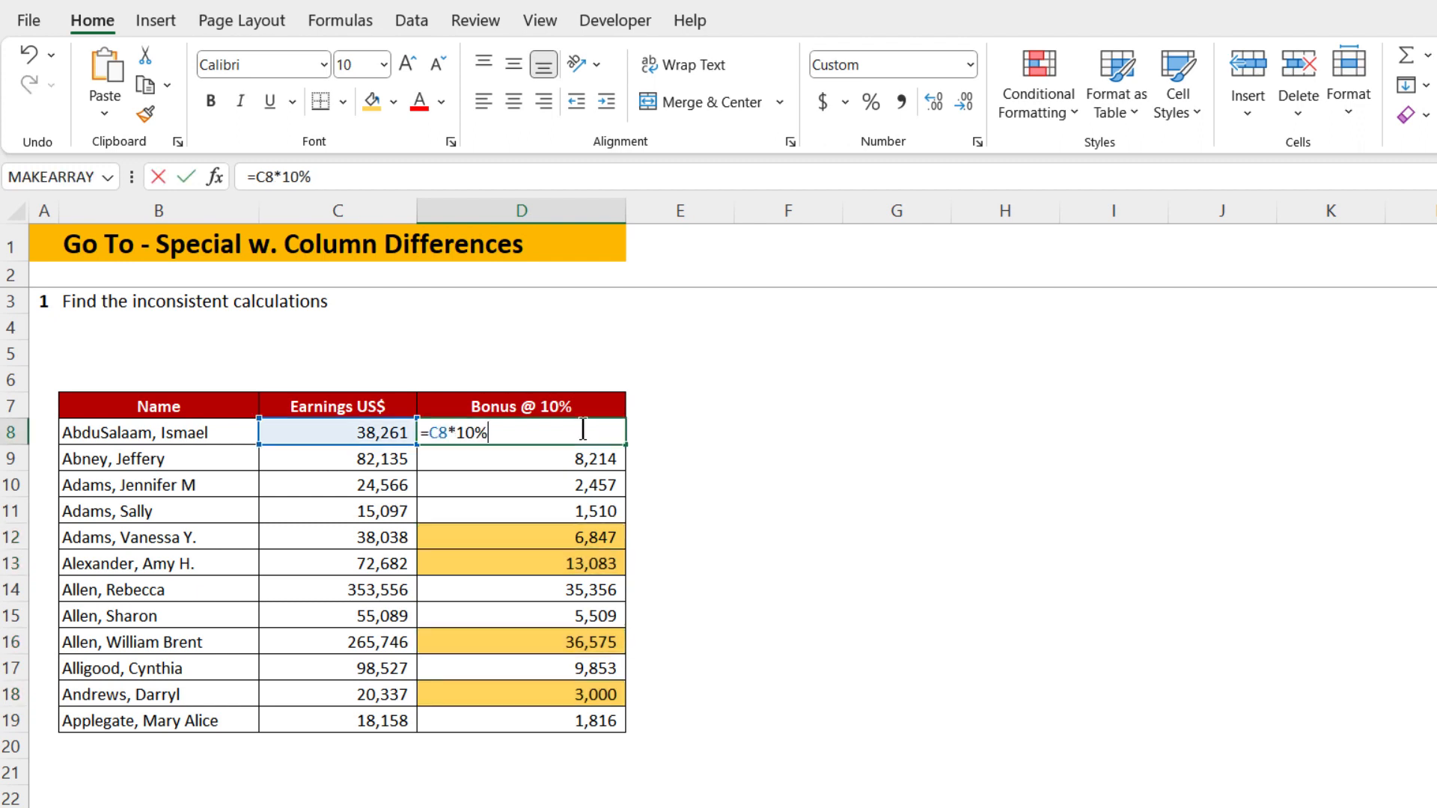
{"action": "key", "text": "Escape"}
{"action": "left_click", "coordinate": [548, 457]}
{"action": "double_click", "coordinate": [548, 457]}
{"action": "key", "text": "Escape"}
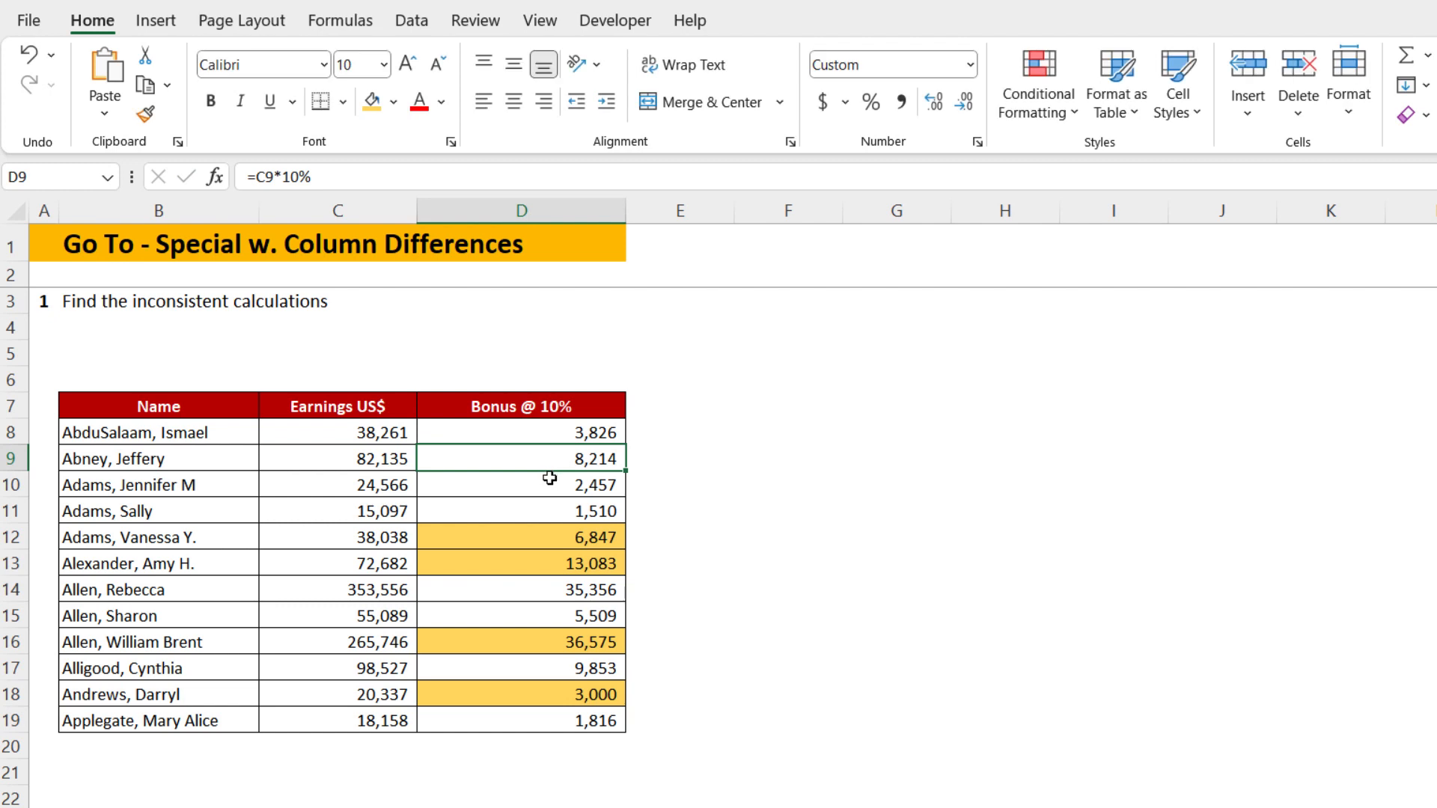
{"action": "double_click", "coordinate": [549, 483]}
{"action": "key", "text": "Escape"}
{"action": "left_click", "coordinate": [545, 508]}
{"action": "double_click", "coordinate": [545, 508]}
{"action": "key", "text": "Escape"}
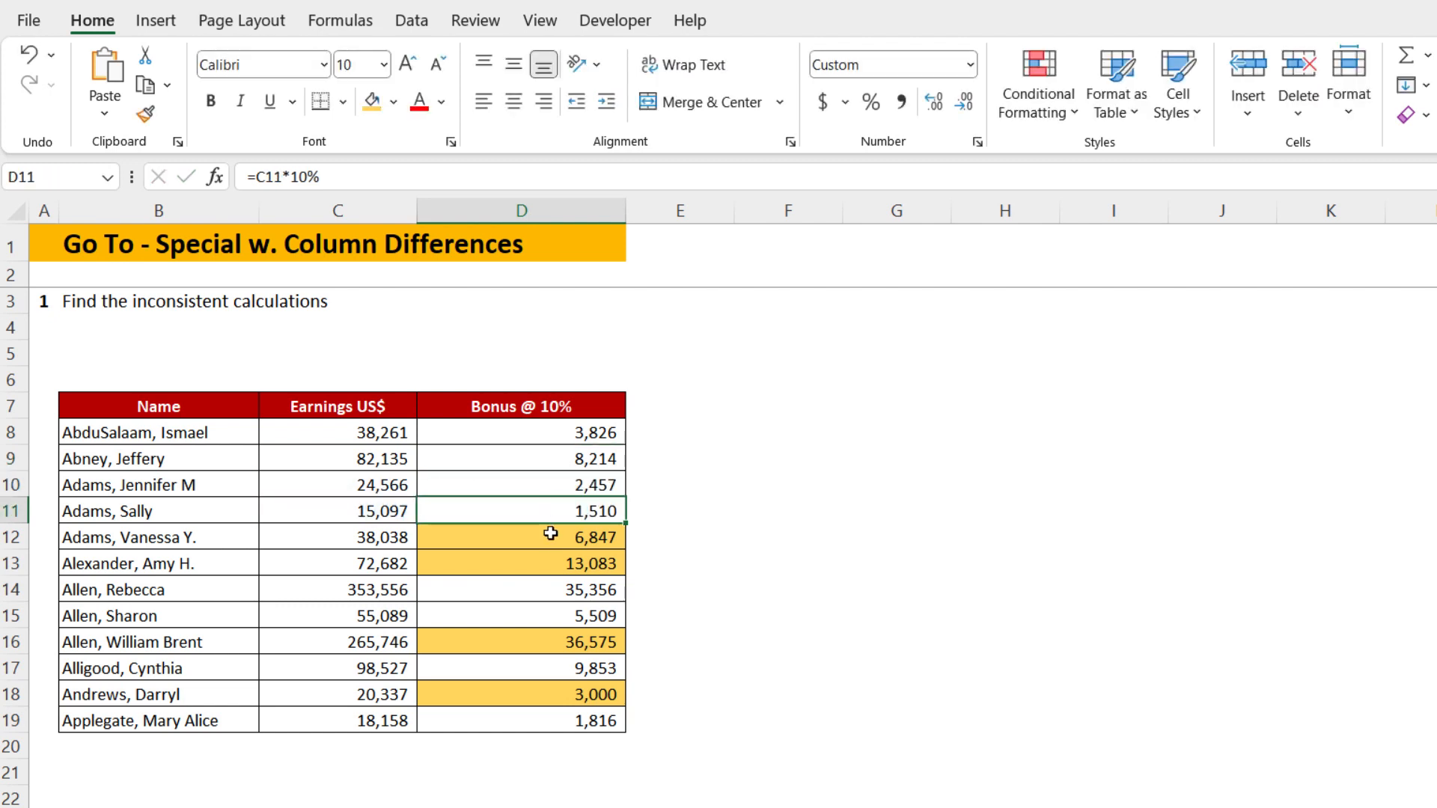
- Inspect the contents of the gold bonus cells D12, D13, D16 and D18 for calculations that deviate from the 10% bonus
{"action": "left_click", "coordinate": [550, 534]}
{"action": "double_click", "coordinate": [550, 535]}
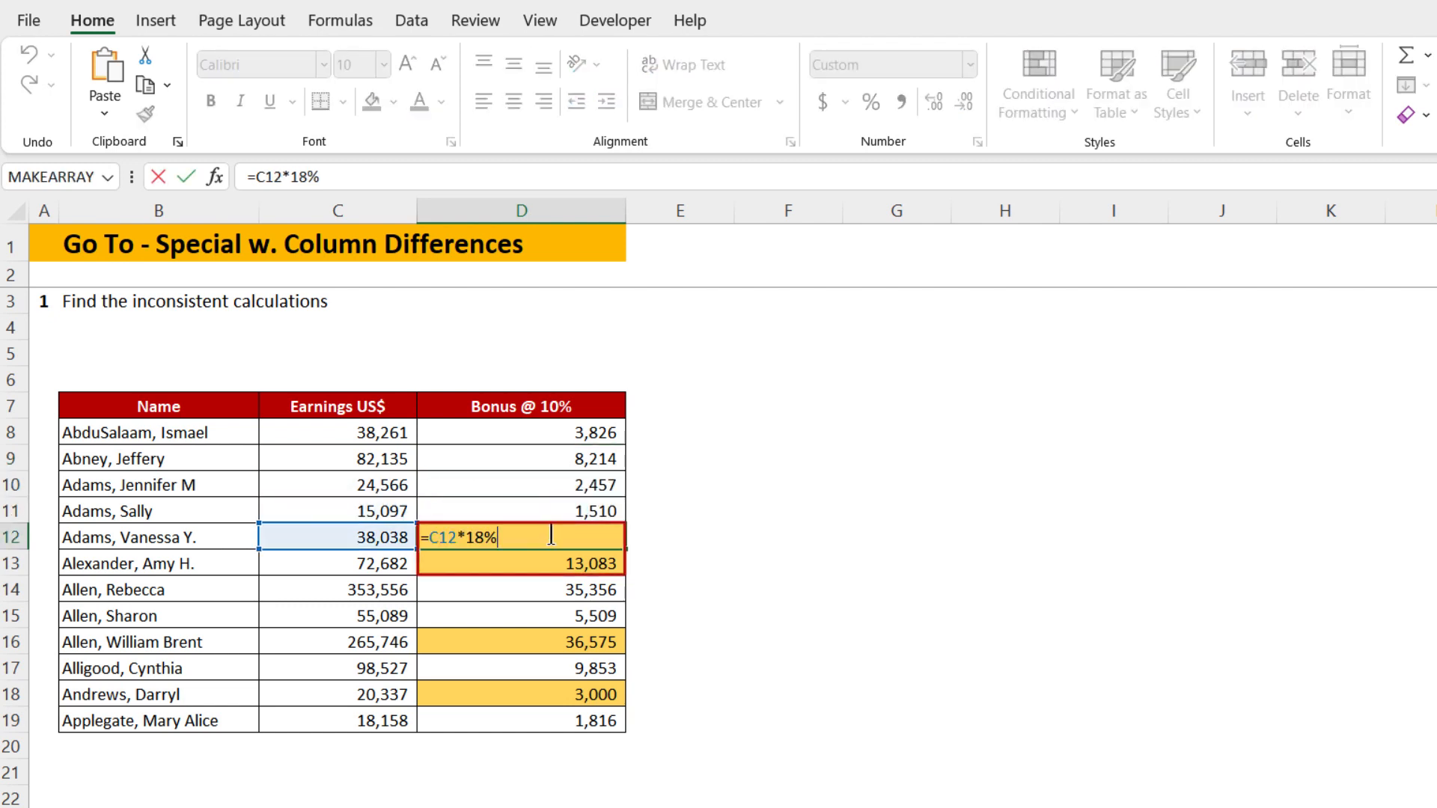
{"action": "key", "text": "Escape"}
{"action": "double_click", "coordinate": [526, 562]}
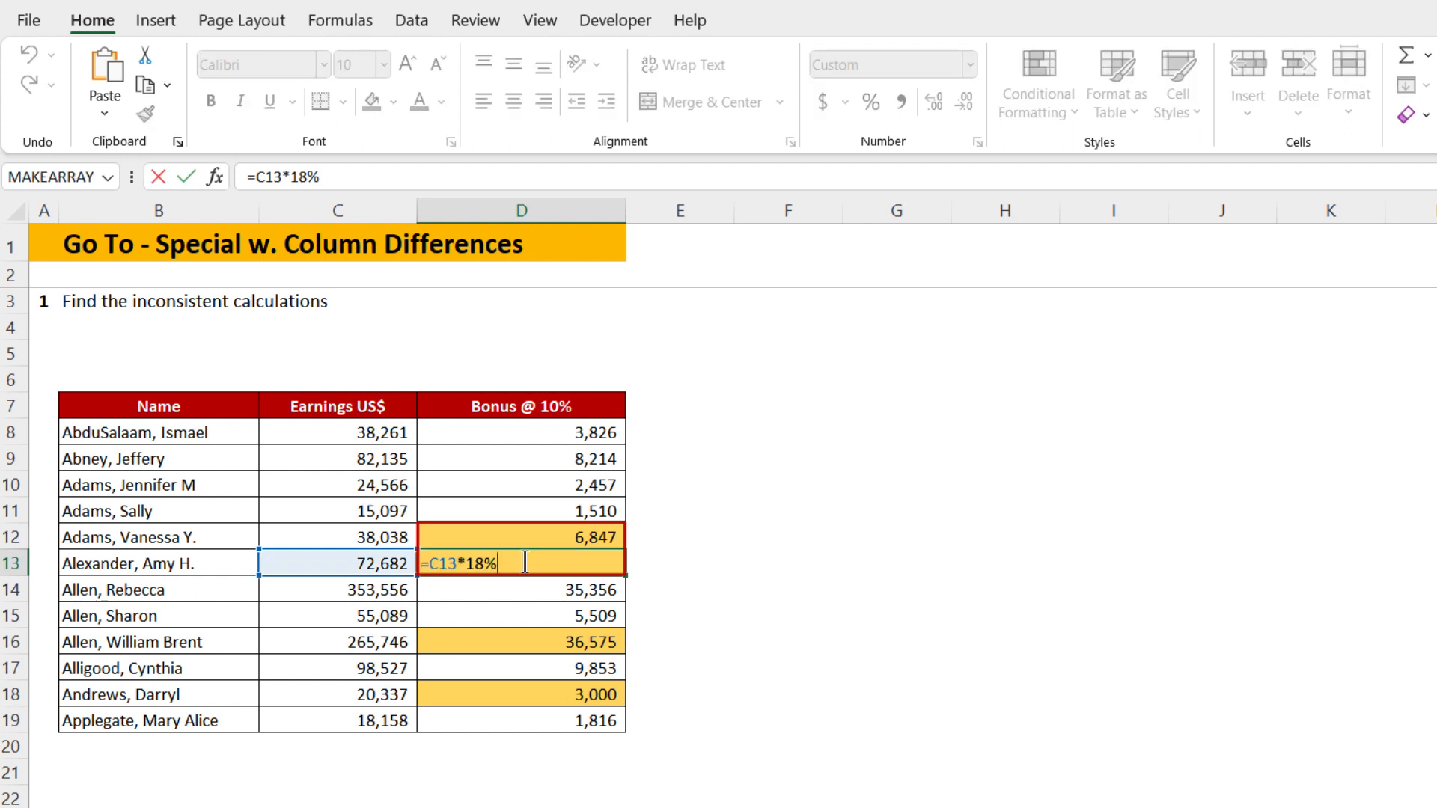
{"action": "key", "text": "Escape"}
{"action": "double_click", "coordinate": [538, 642]}
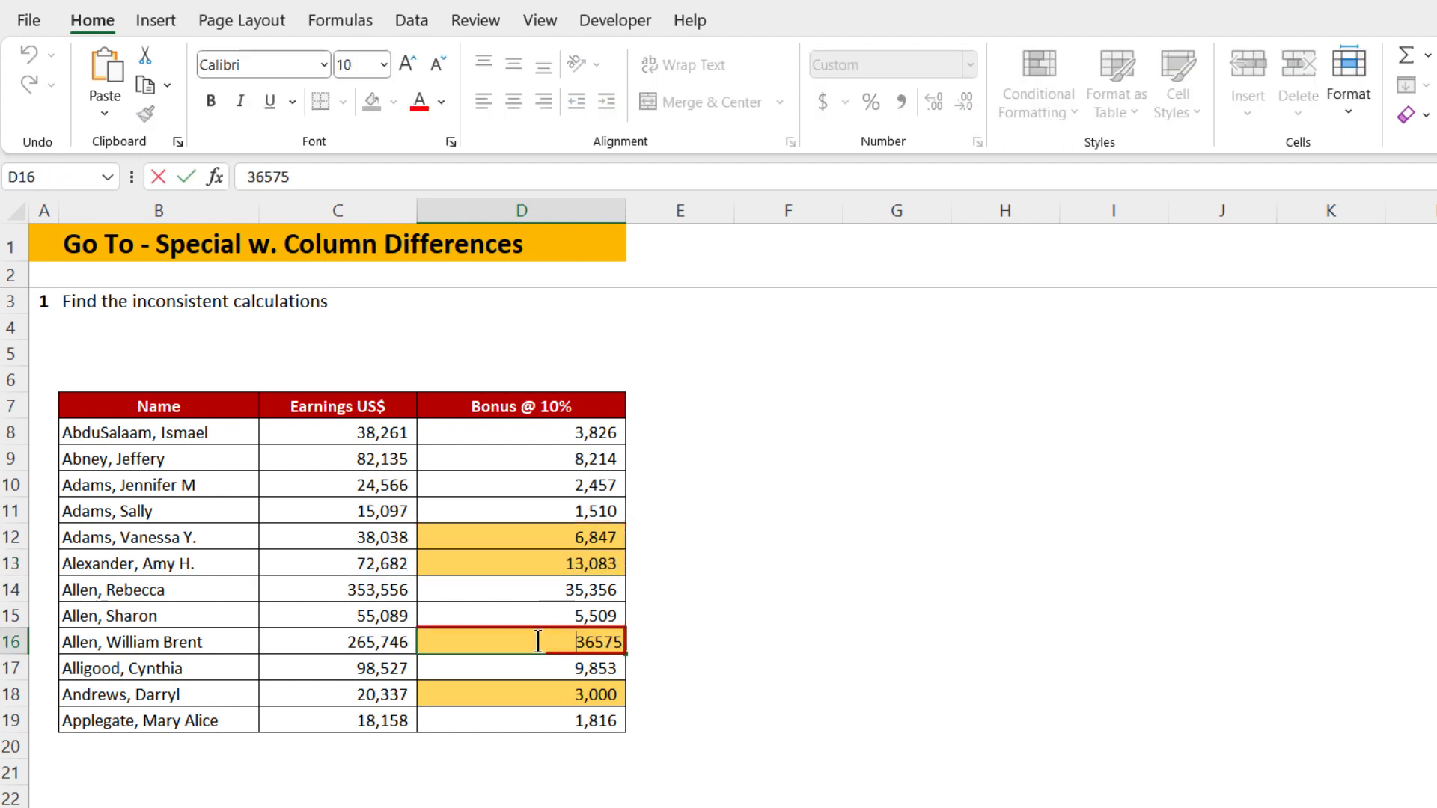
{"action": "left_click_drag", "start_coordinate": [539, 641], "coordinate": [668, 638]}
{"action": "key", "text": "Escape"}
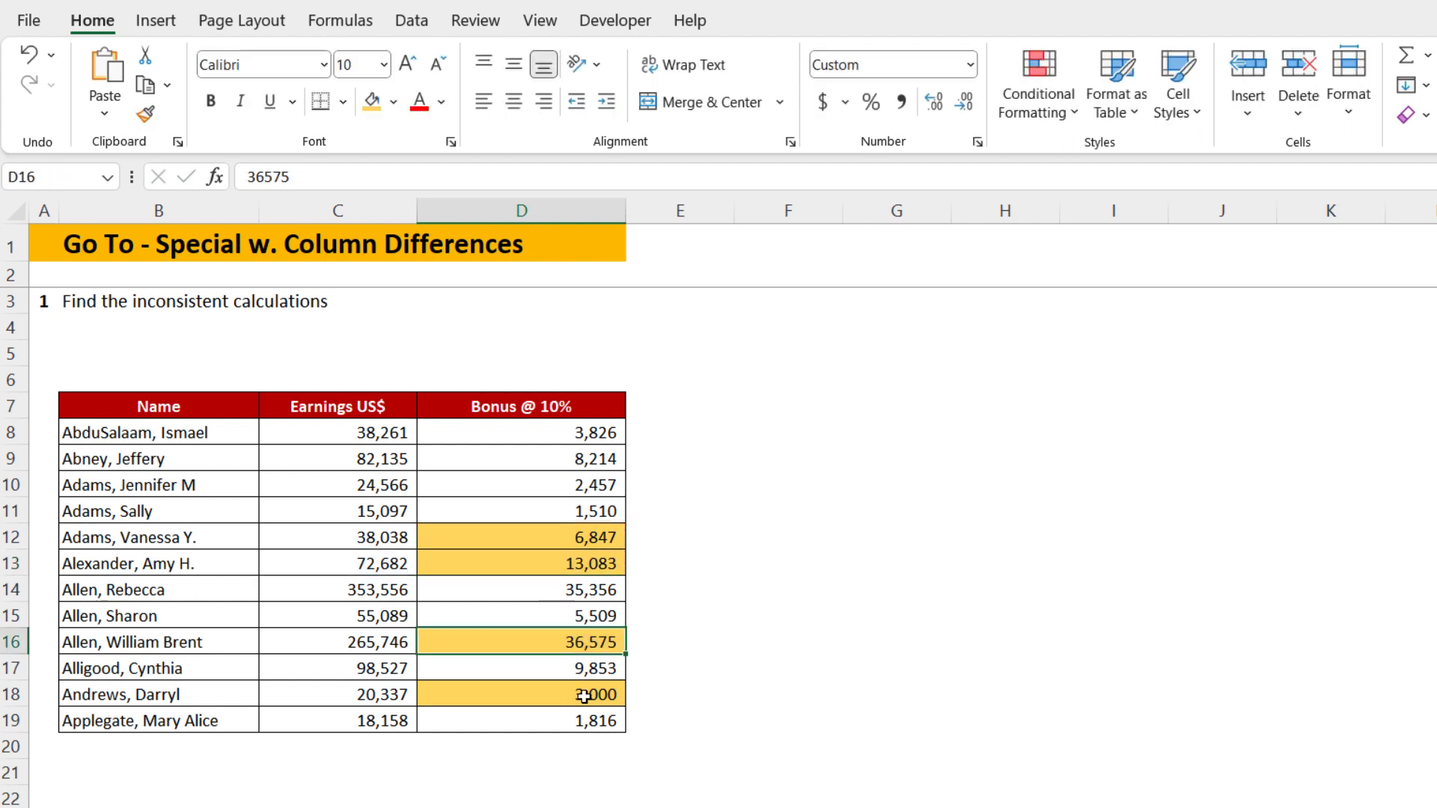
{"action": "double_click", "coordinate": [585, 696]}
{"action": "left_click_drag", "start_coordinate": [534, 692], "coordinate": [375, 681]}
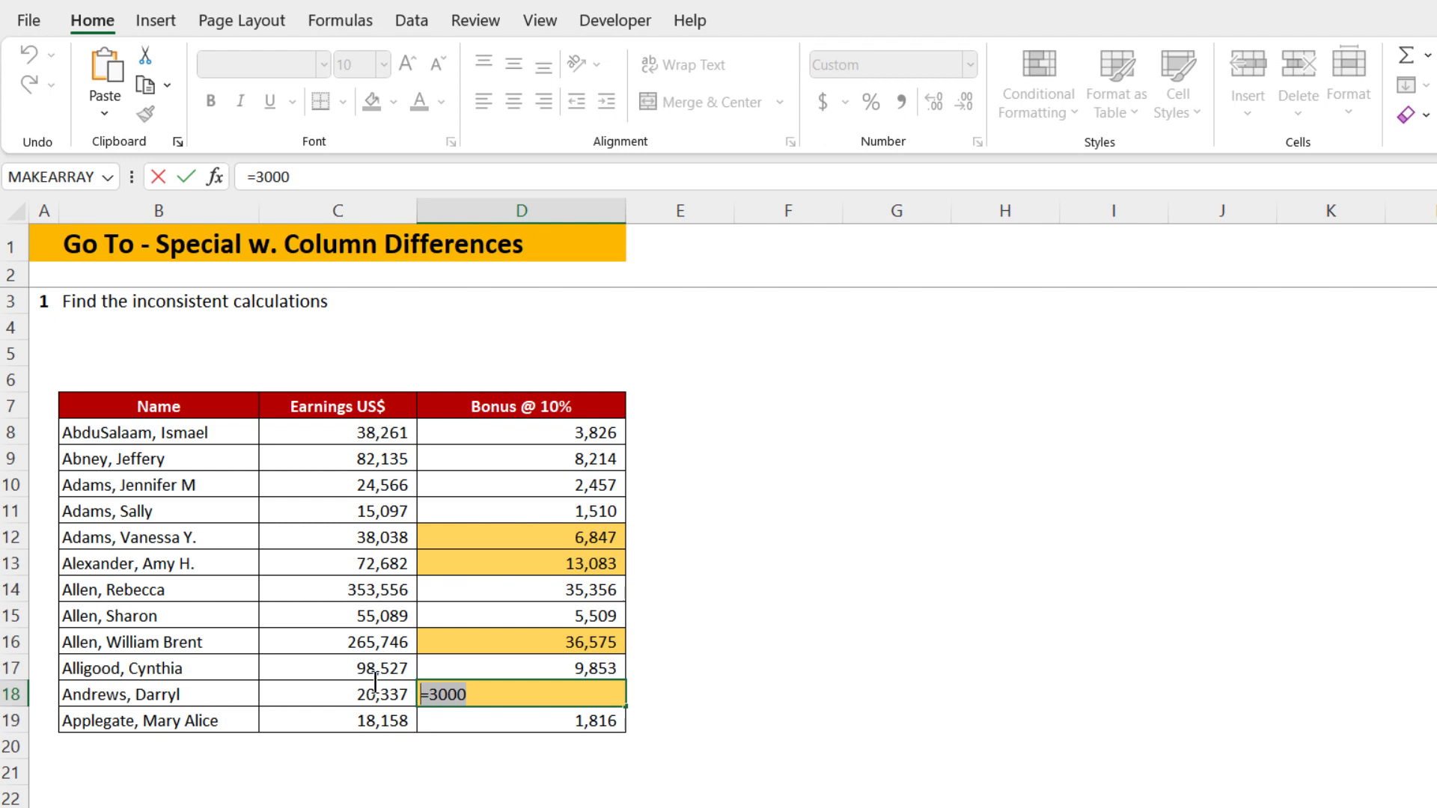
{"action": "key", "text": "Escape"}
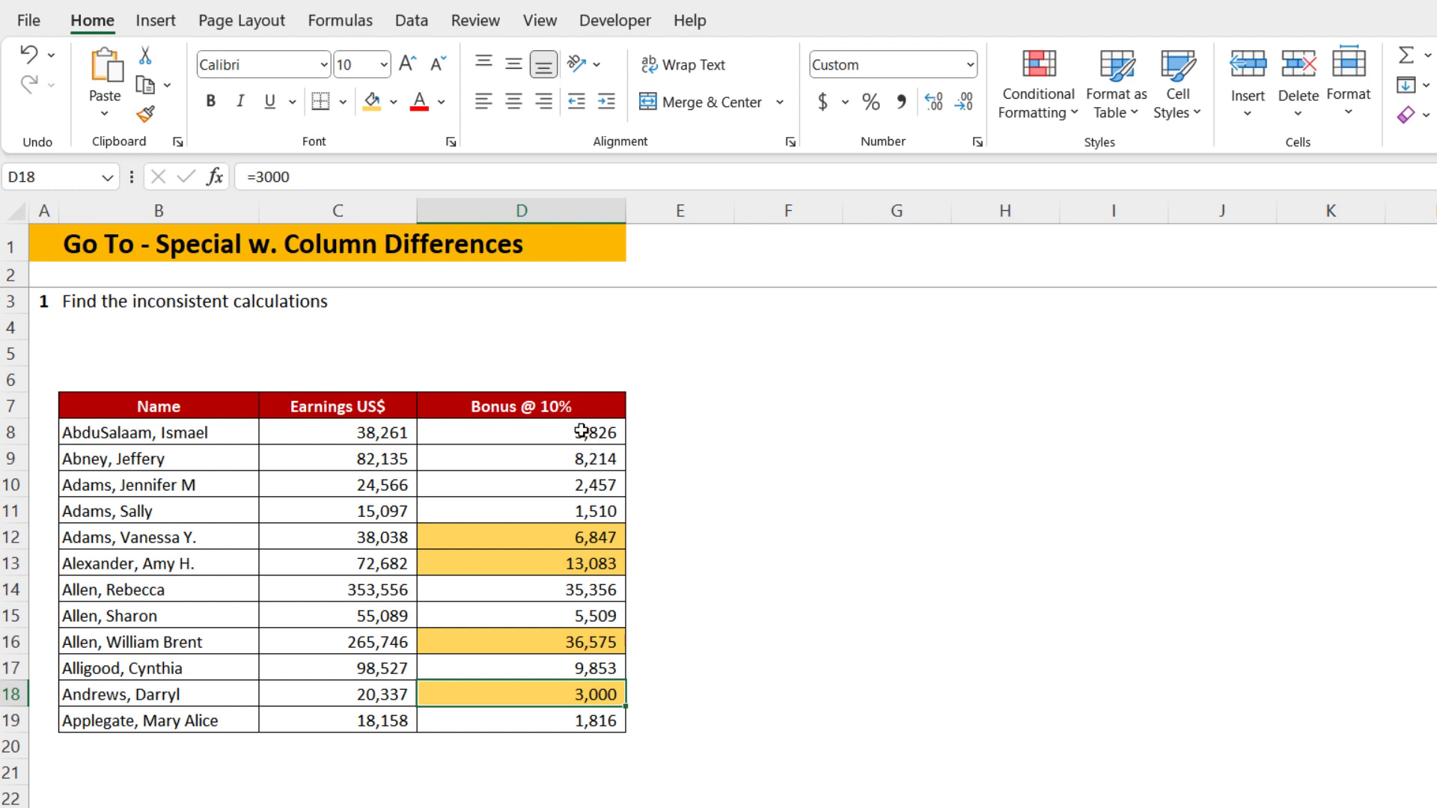
{"action": "left_click_drag", "start_coordinate": [576, 431], "coordinate": [562, 714]}
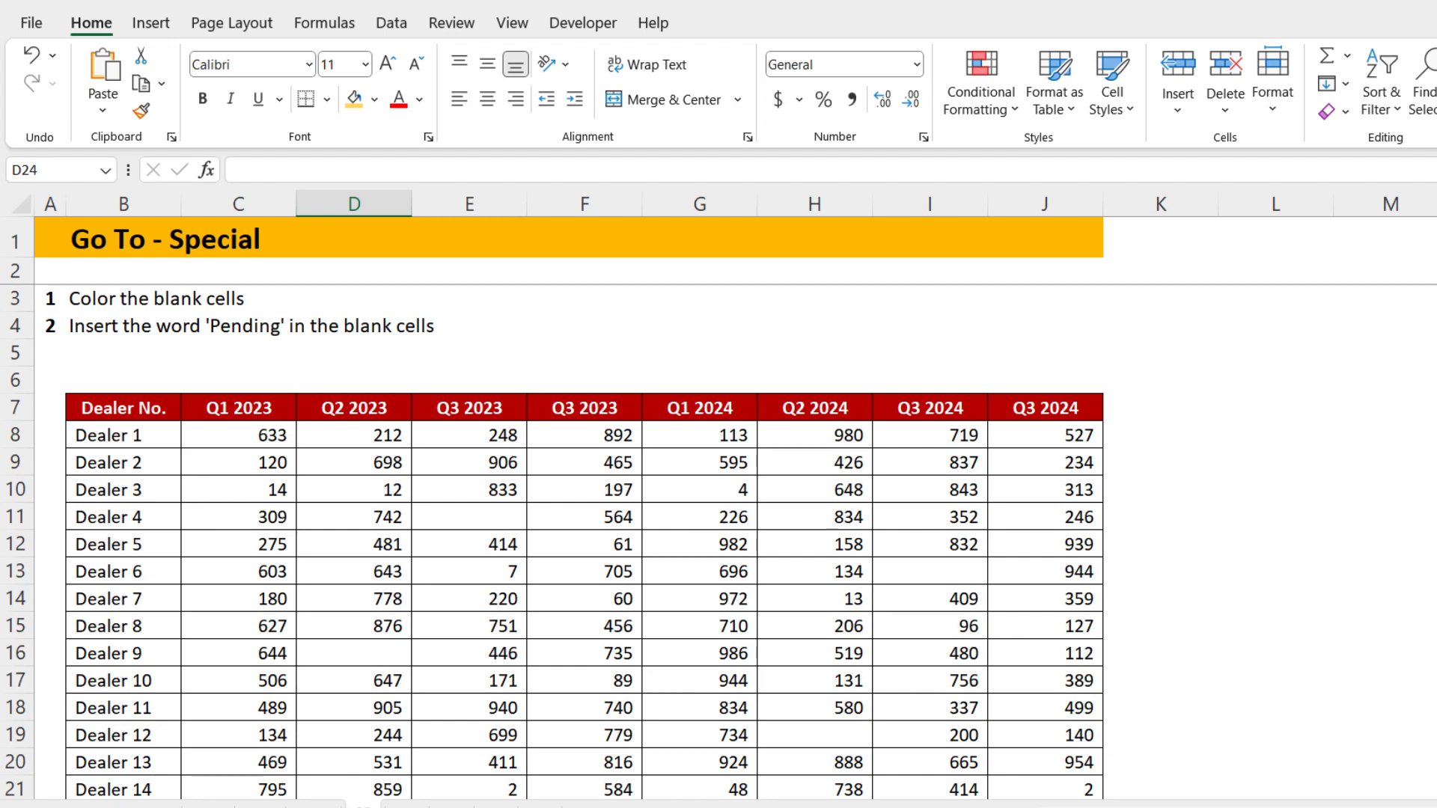
- Examine the dealer table C8:J22 on the Go To - Special sheet for blank cells, checking I13 and D16
{"action": "scroll", "coordinate": [503, 571], "scroll_direction": "down", "scroll_amount": 1}
{"action": "scroll", "coordinate": [503, 570], "scroll_direction": "down", "scroll_amount": 1}
{"action": "left_click_drag", "start_coordinate": [277, 353], "coordinate": [1062, 747]}
{"action": "scroll", "coordinate": [1052, 654], "scroll_direction": "up", "scroll_amount": 2}
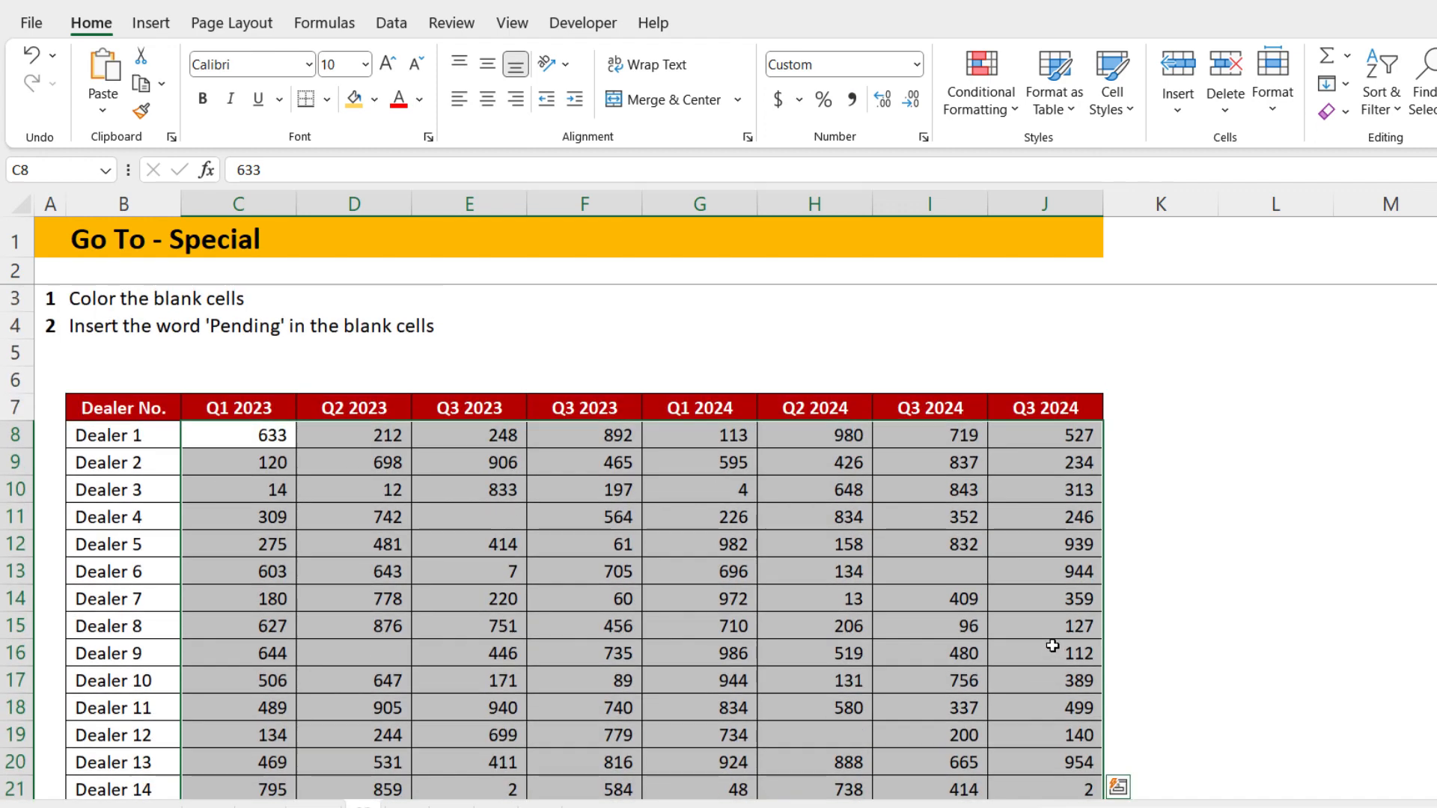
{"action": "left_click", "coordinate": [964, 572]}
{"action": "left_click", "coordinate": [358, 656]}
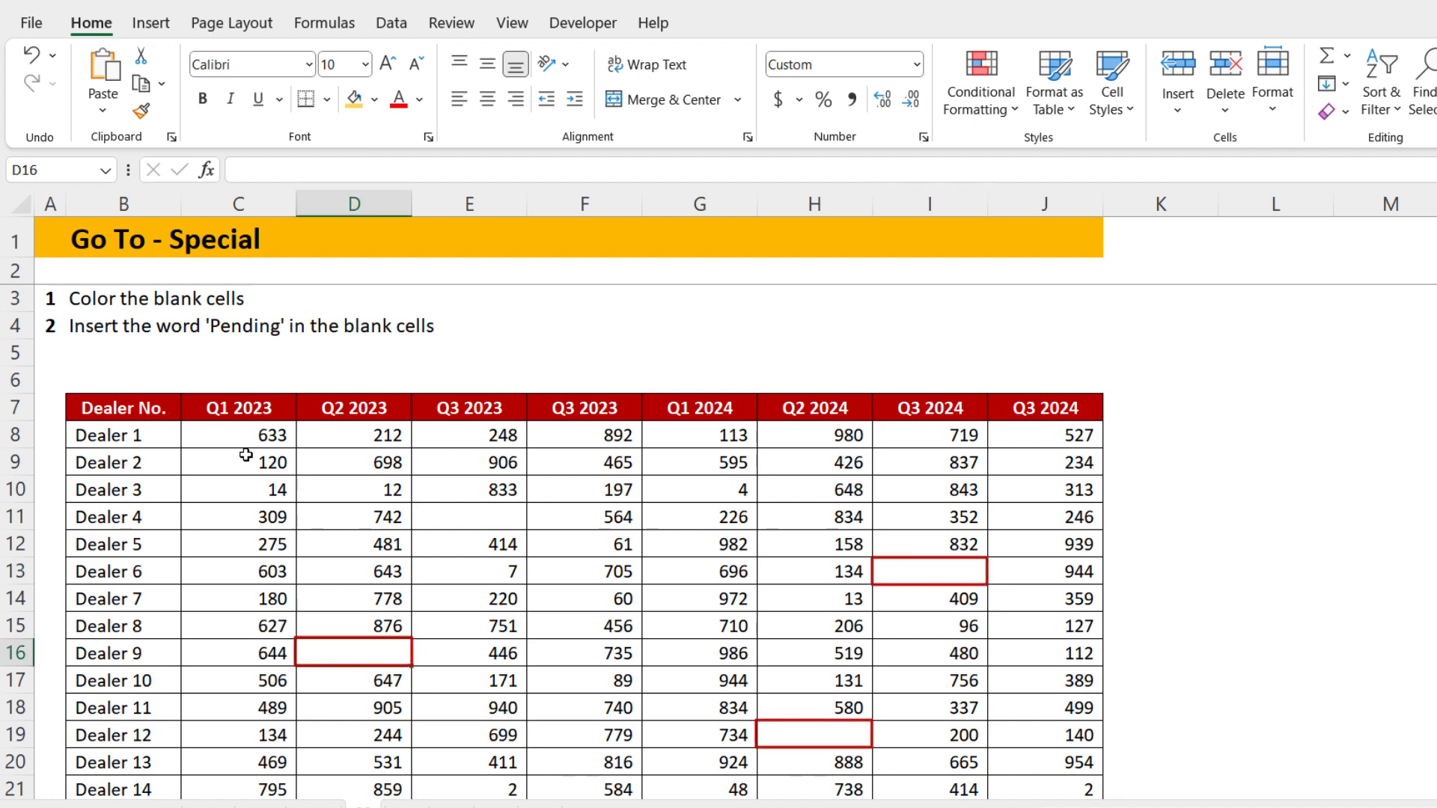
- Select the blank cells in dealer table range C8:J22 using Go To Special with Blanks, and clear the selection by selecting only E11
{"action": "left_click_drag", "start_coordinate": [247, 436], "coordinate": [1053, 735]}
{"action": "key", "text": "ctrl+g"}
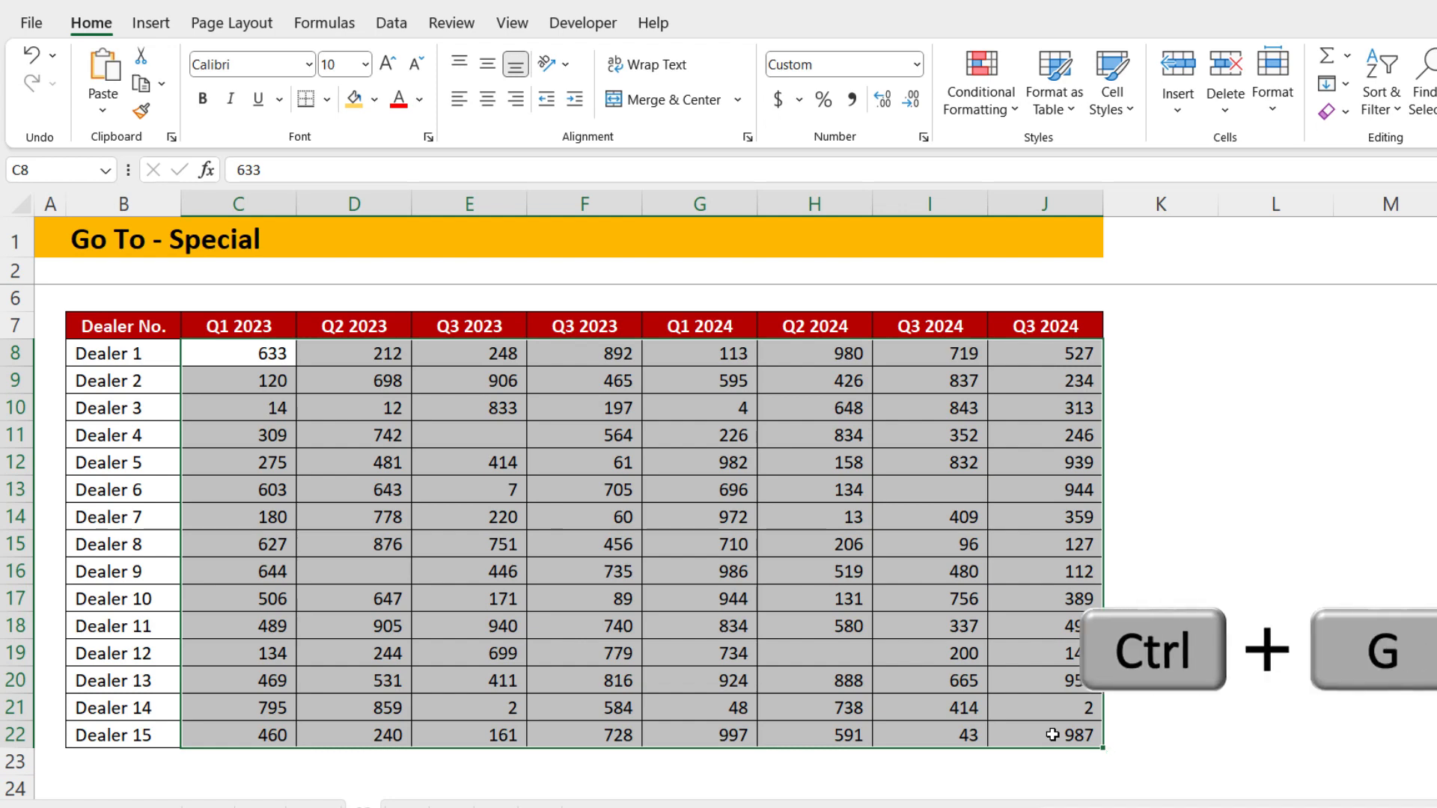
{"action": "left_click", "coordinate": [698, 485]}
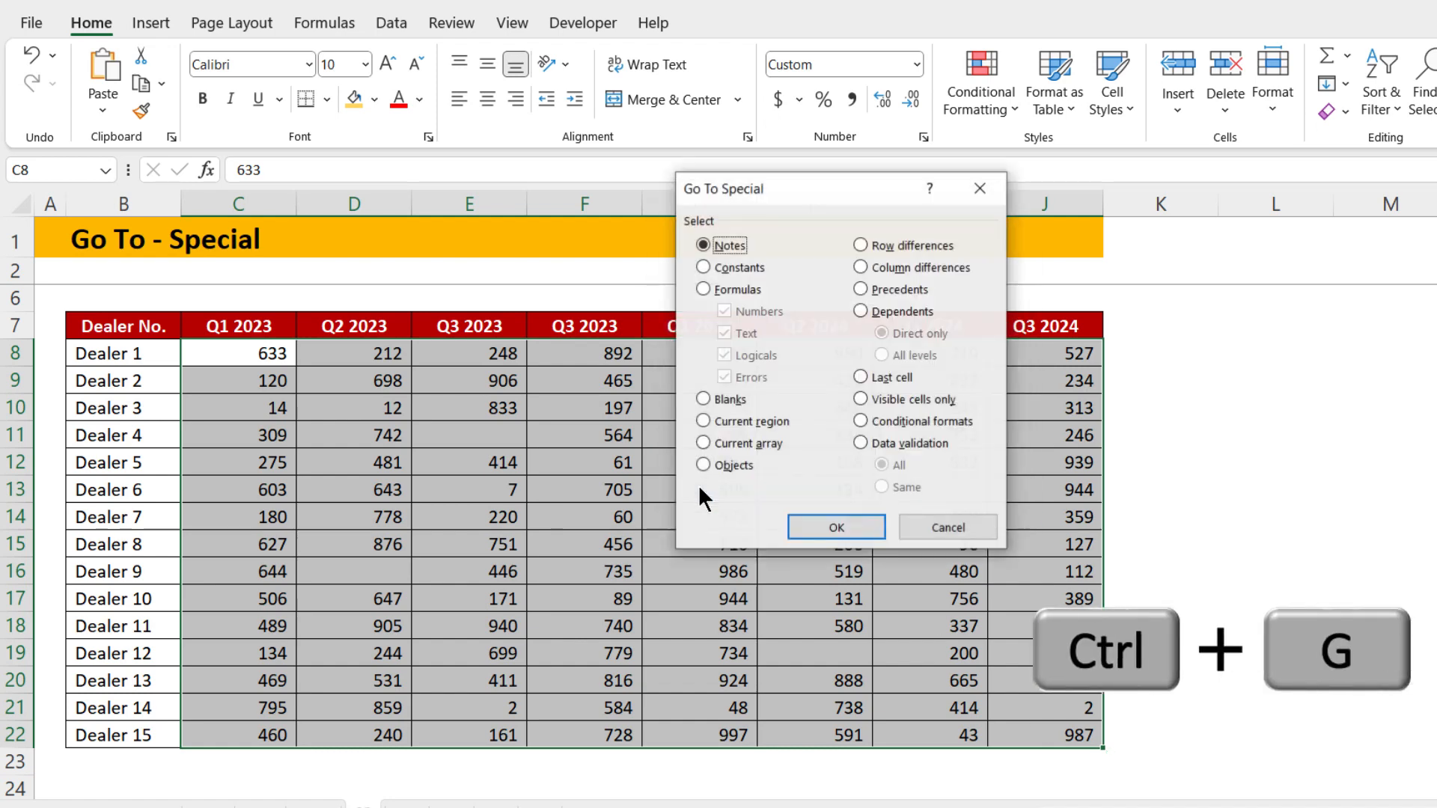
{"action": "left_click", "coordinate": [704, 399]}
{"action": "left_click", "coordinate": [836, 528]}
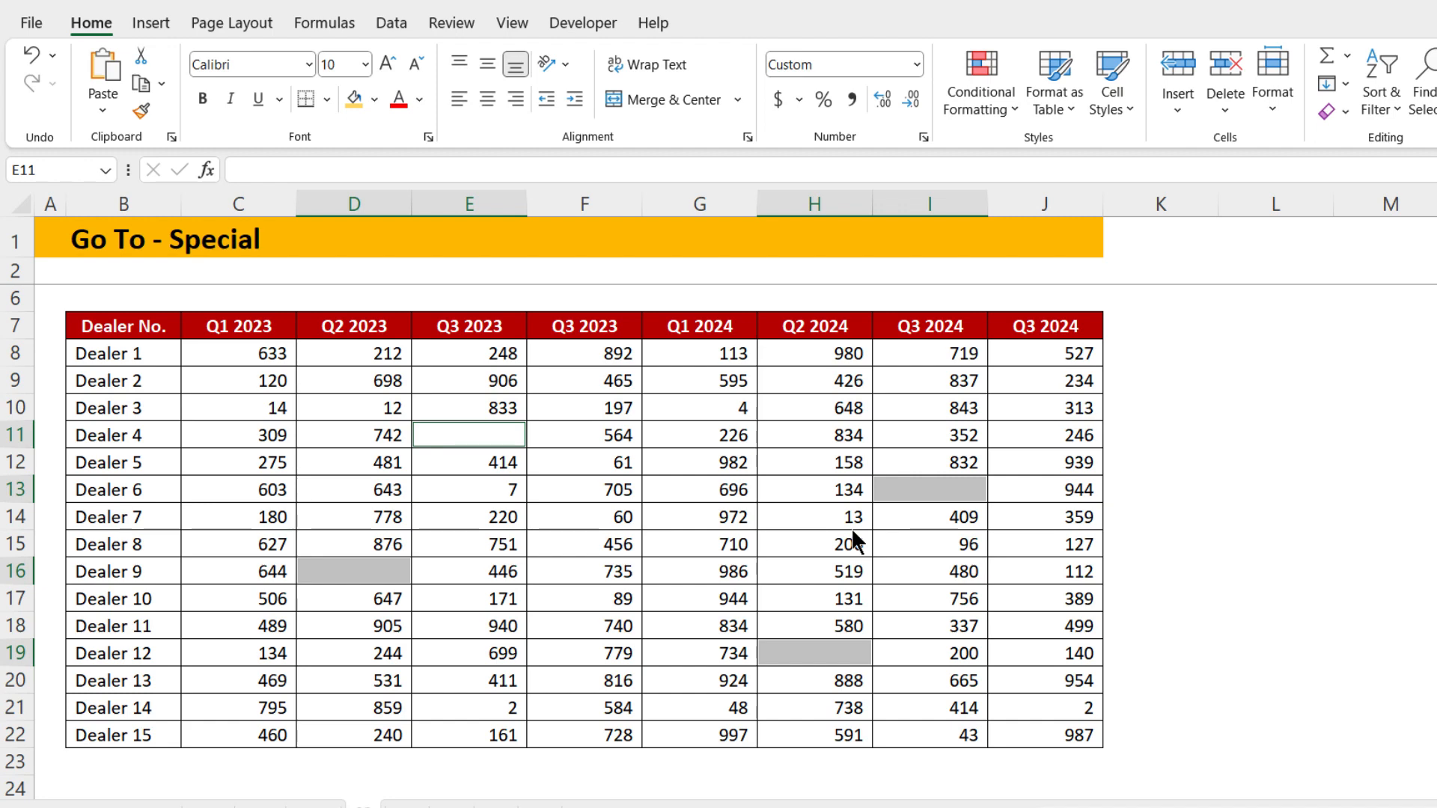
{"action": "left_click", "coordinate": [471, 436]}
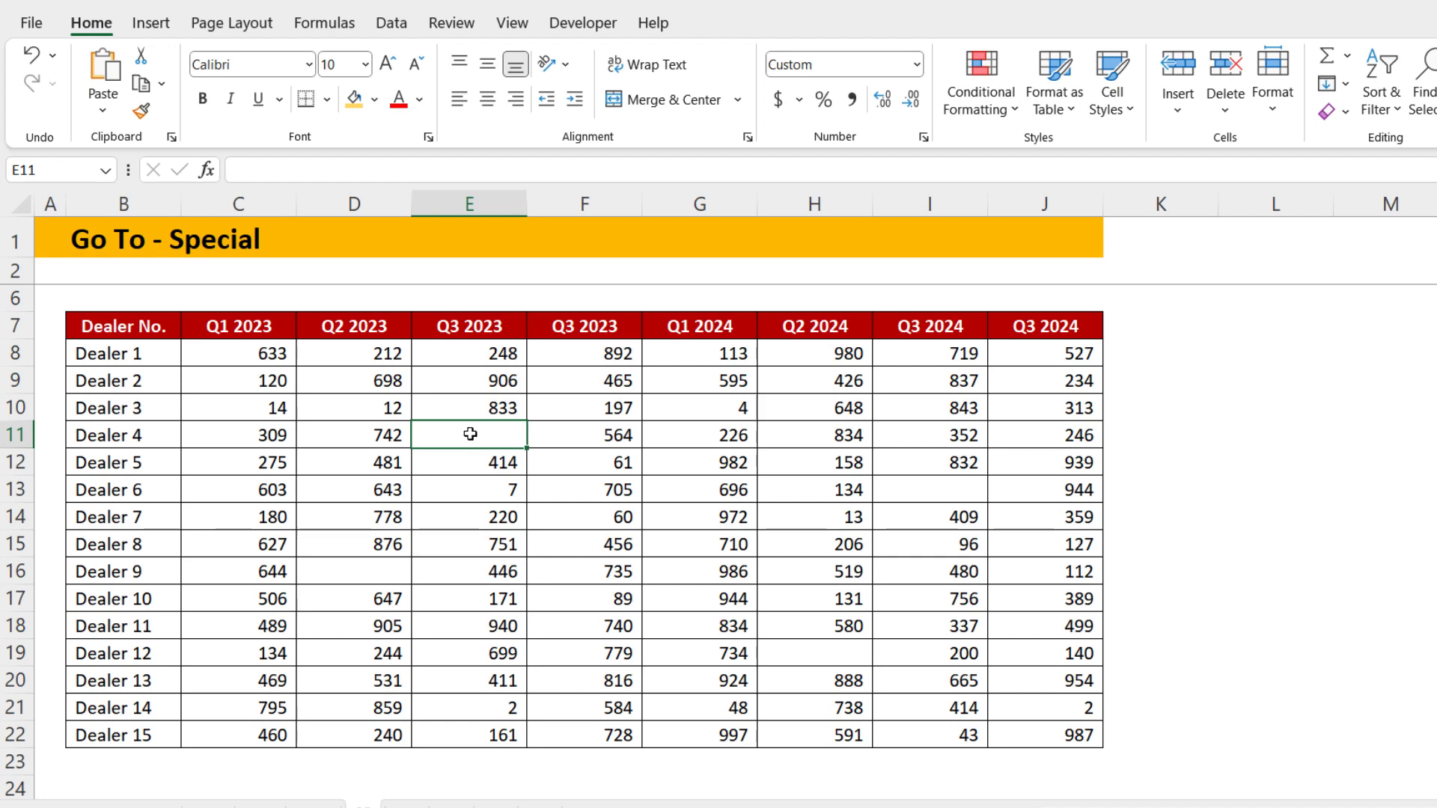
- Fill all blank cells of C8:J22 with Pending at once, using Go To Special with Blanks, and delete the entries again
{"action": "left_click_drag", "start_coordinate": [264, 352], "coordinate": [1014, 725]}
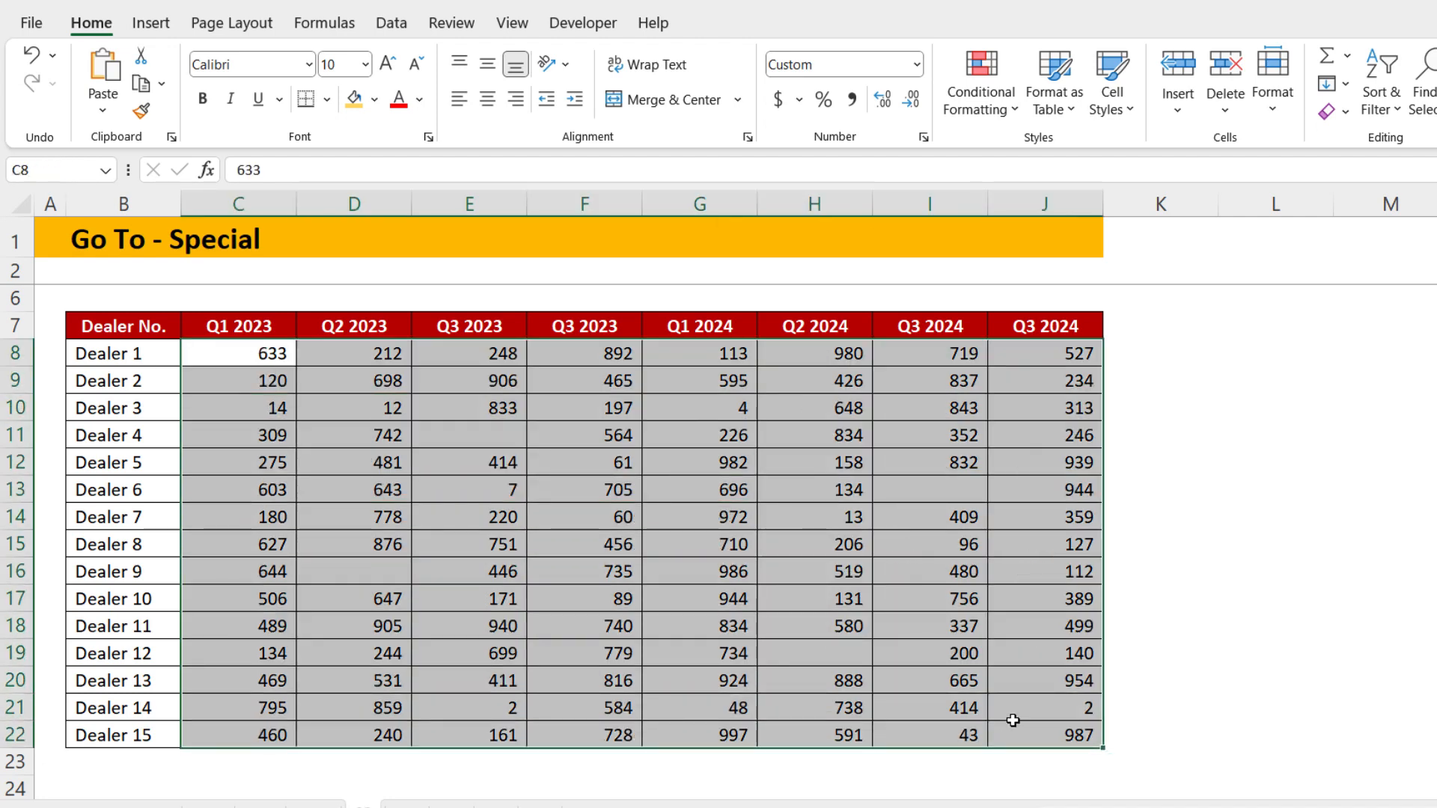
{"action": "key", "text": "F5"}
{"action": "left_click", "coordinate": [703, 491]}
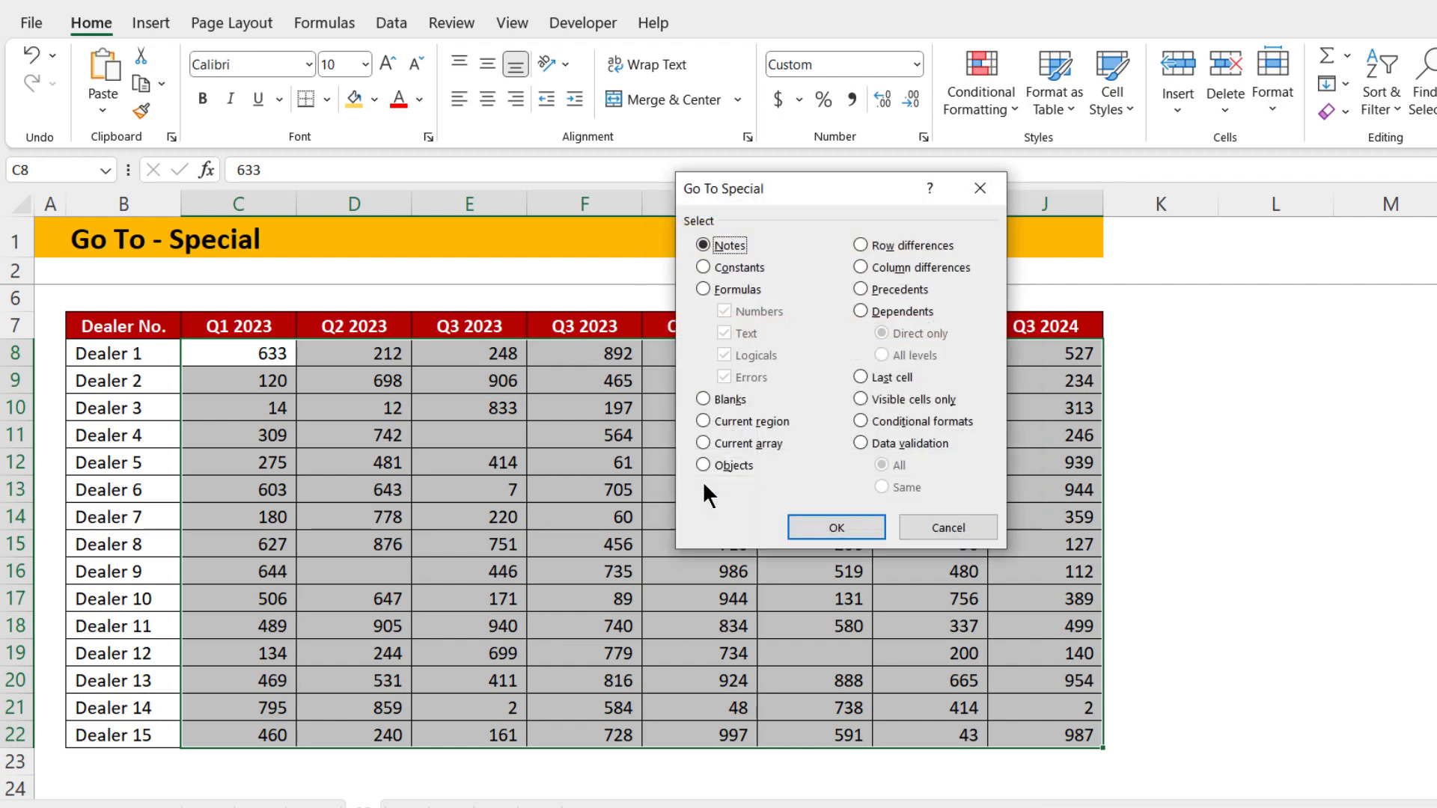
{"action": "left_click", "coordinate": [705, 397]}
{"action": "left_click", "coordinate": [831, 526]}
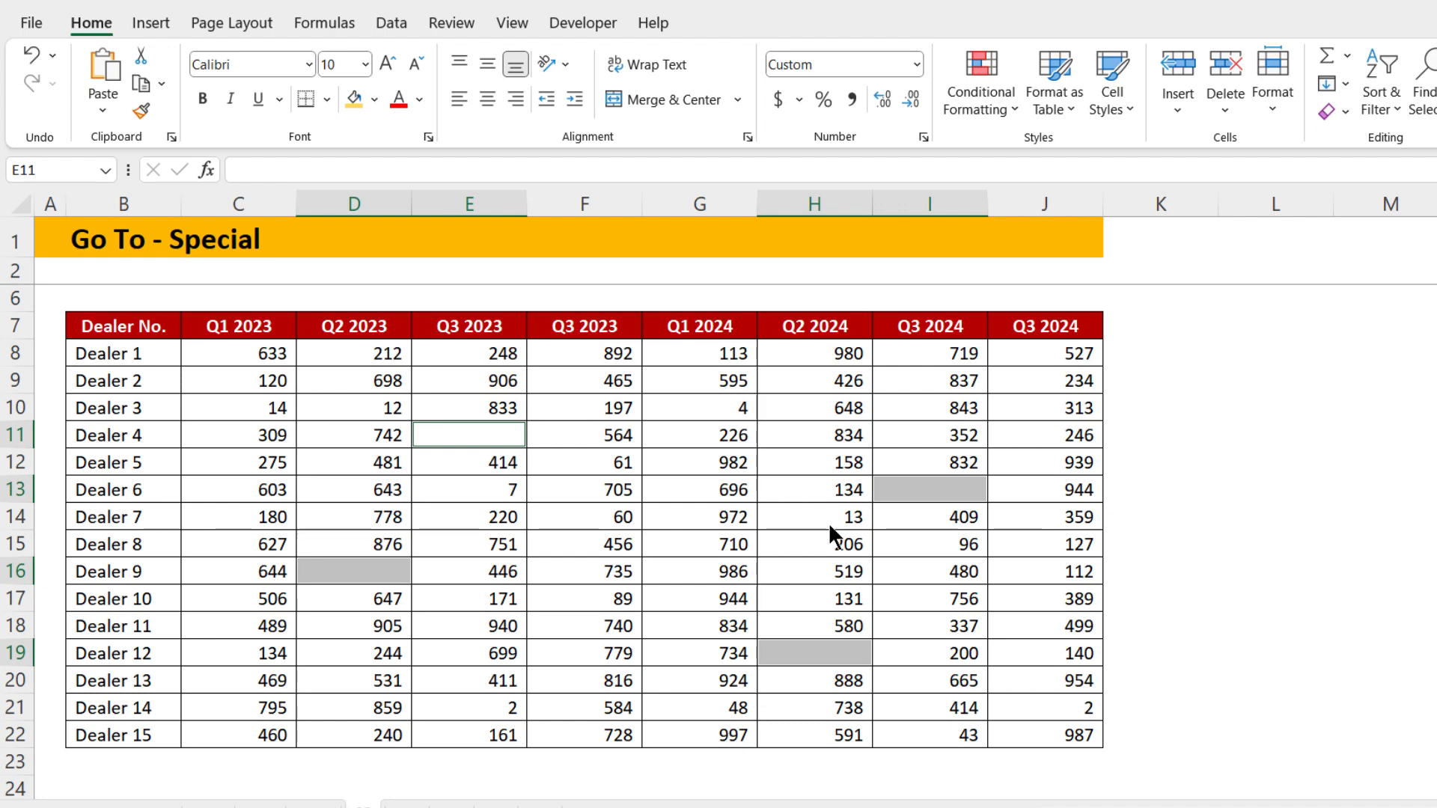
{"action": "type", "text": "Pend"}
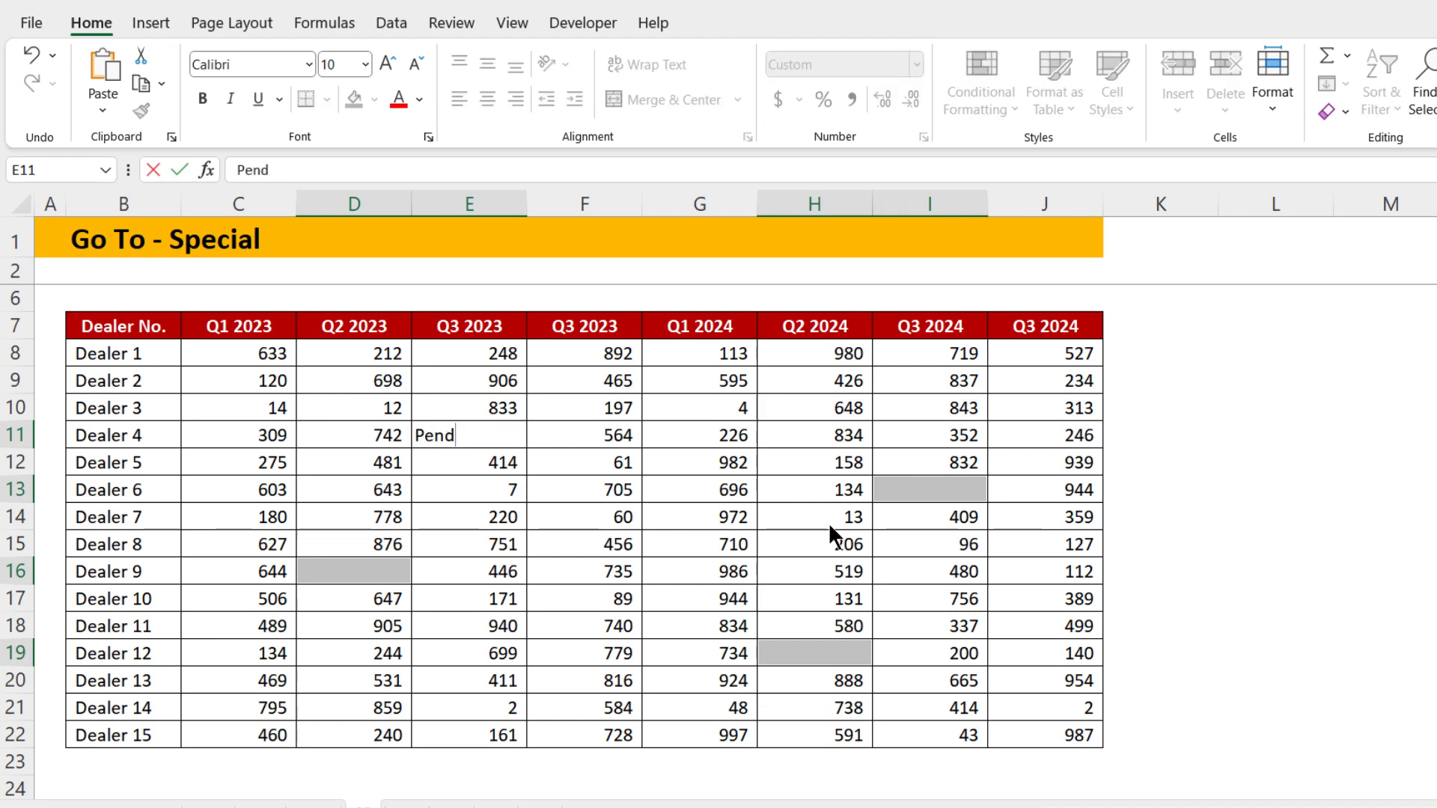
{"action": "type", "text": "ing"}
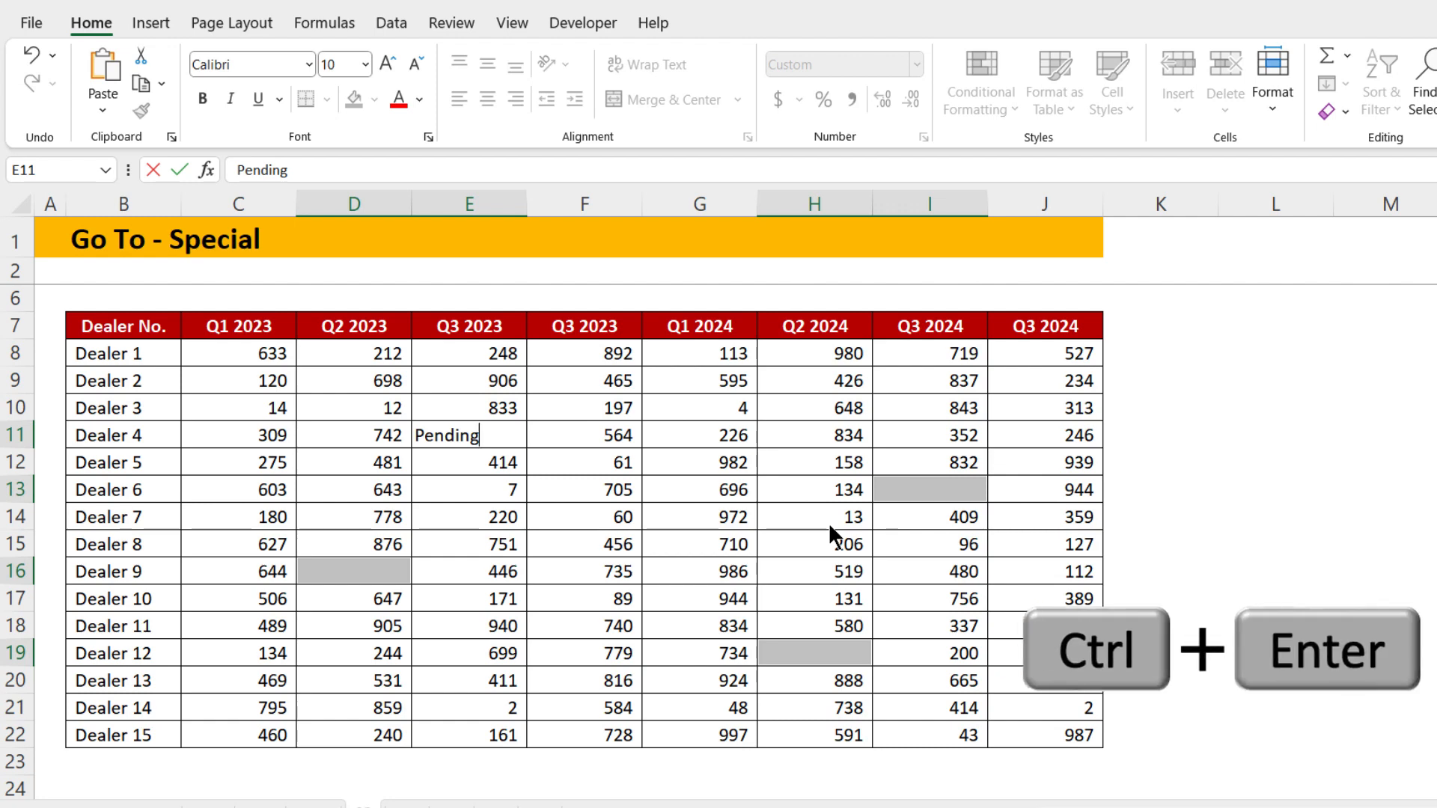
{"action": "key", "text": "ctrl+Return"}
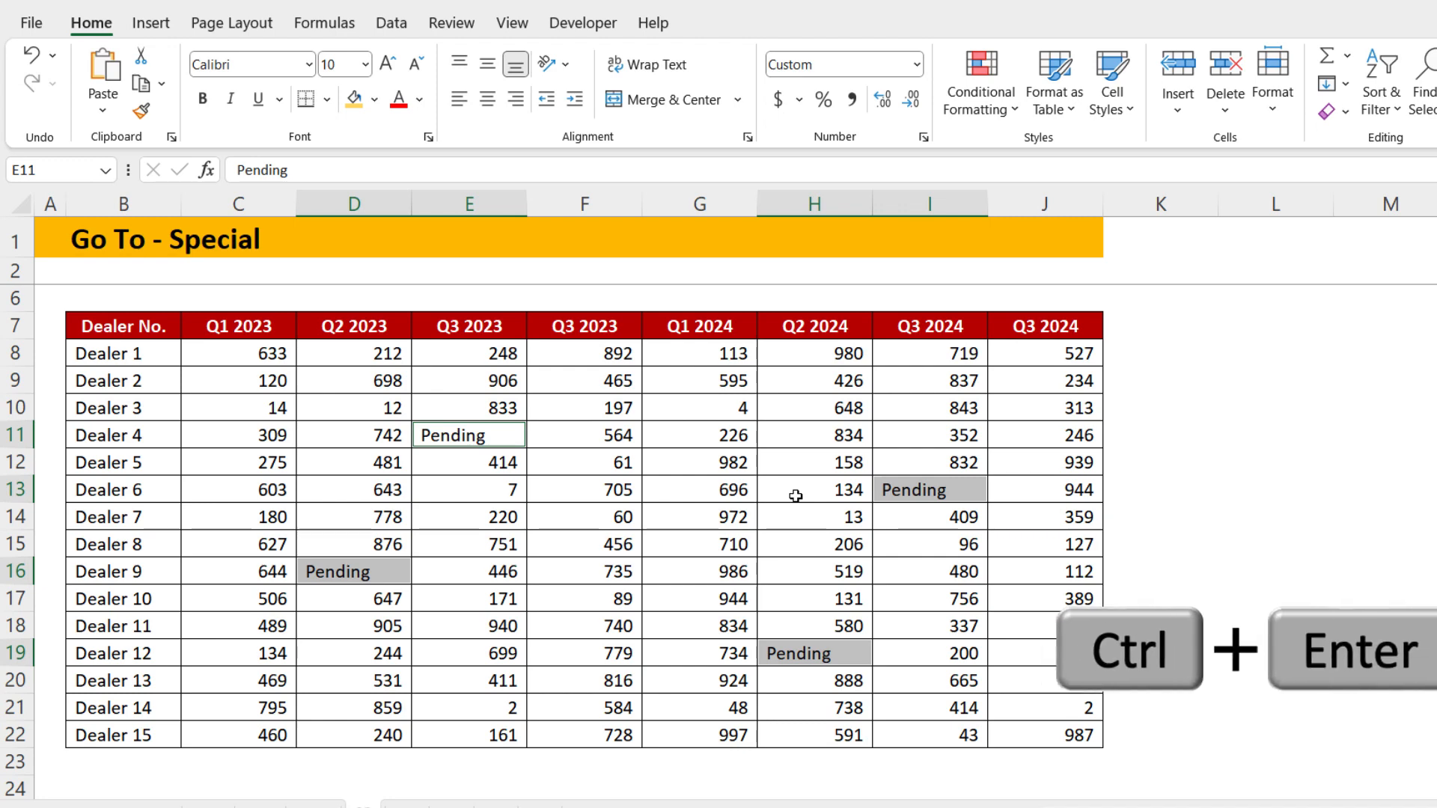
{"action": "key", "text": "Delete"}
- Fill all blank cells of C8:J22 with Pending at once, using Go To Special with Blanks, and color them gold
{"action": "left_click_drag", "start_coordinate": [267, 356], "coordinate": [1037, 723]}
{"action": "key", "text": "ctrl+g"}
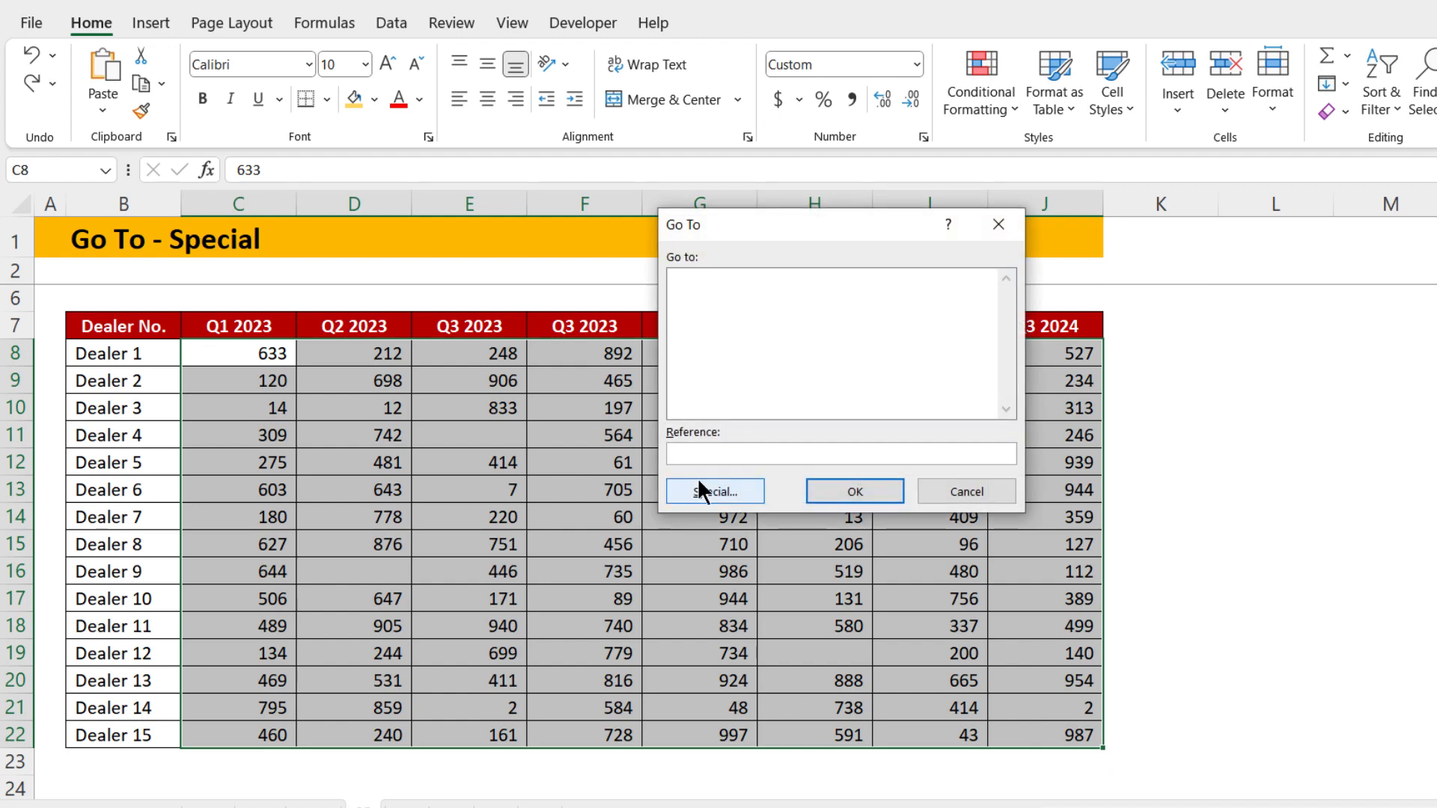
{"action": "left_click", "coordinate": [700, 485]}
{"action": "left_click", "coordinate": [707, 400]}
{"action": "left_click", "coordinate": [817, 529]}
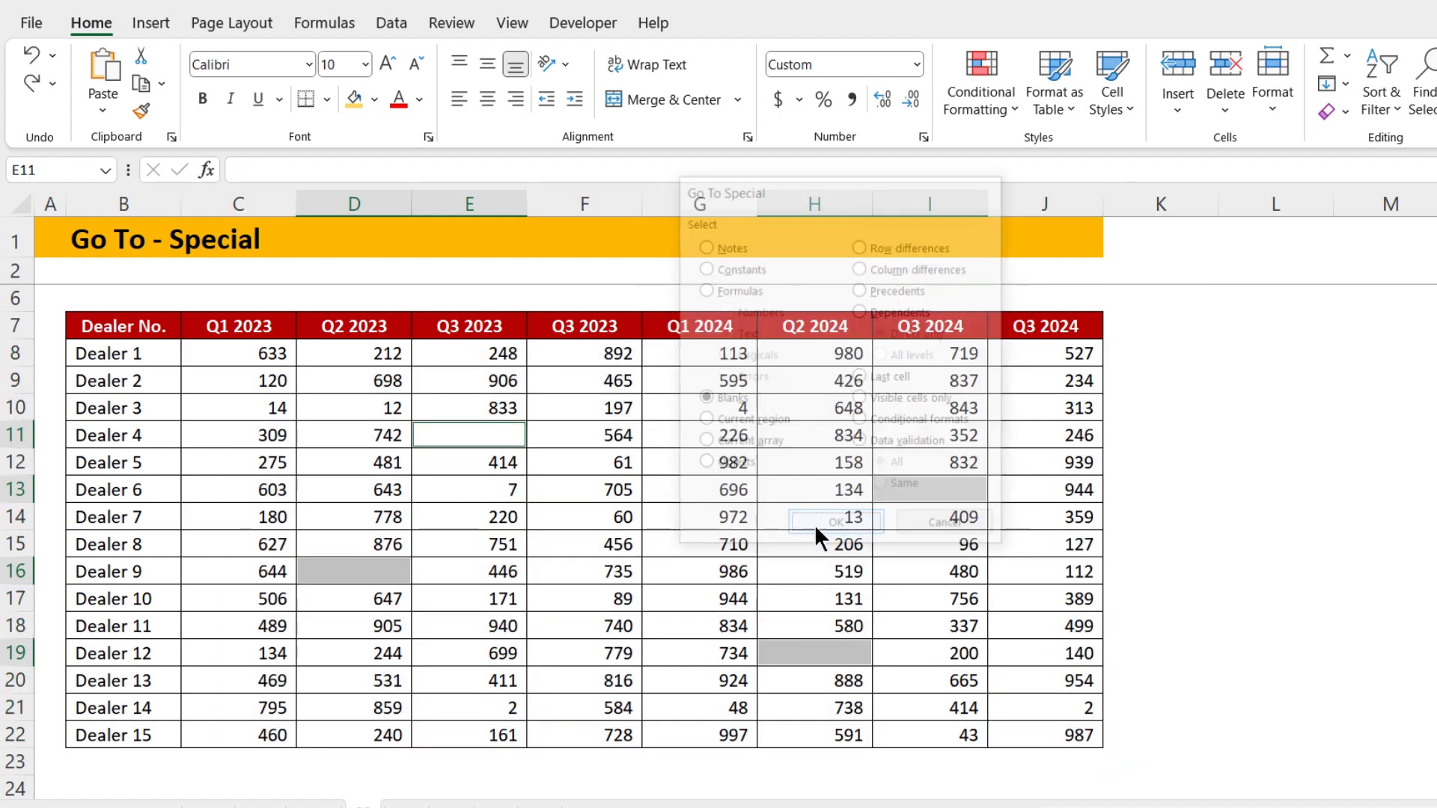
{"action": "type", "text": "Pending"}
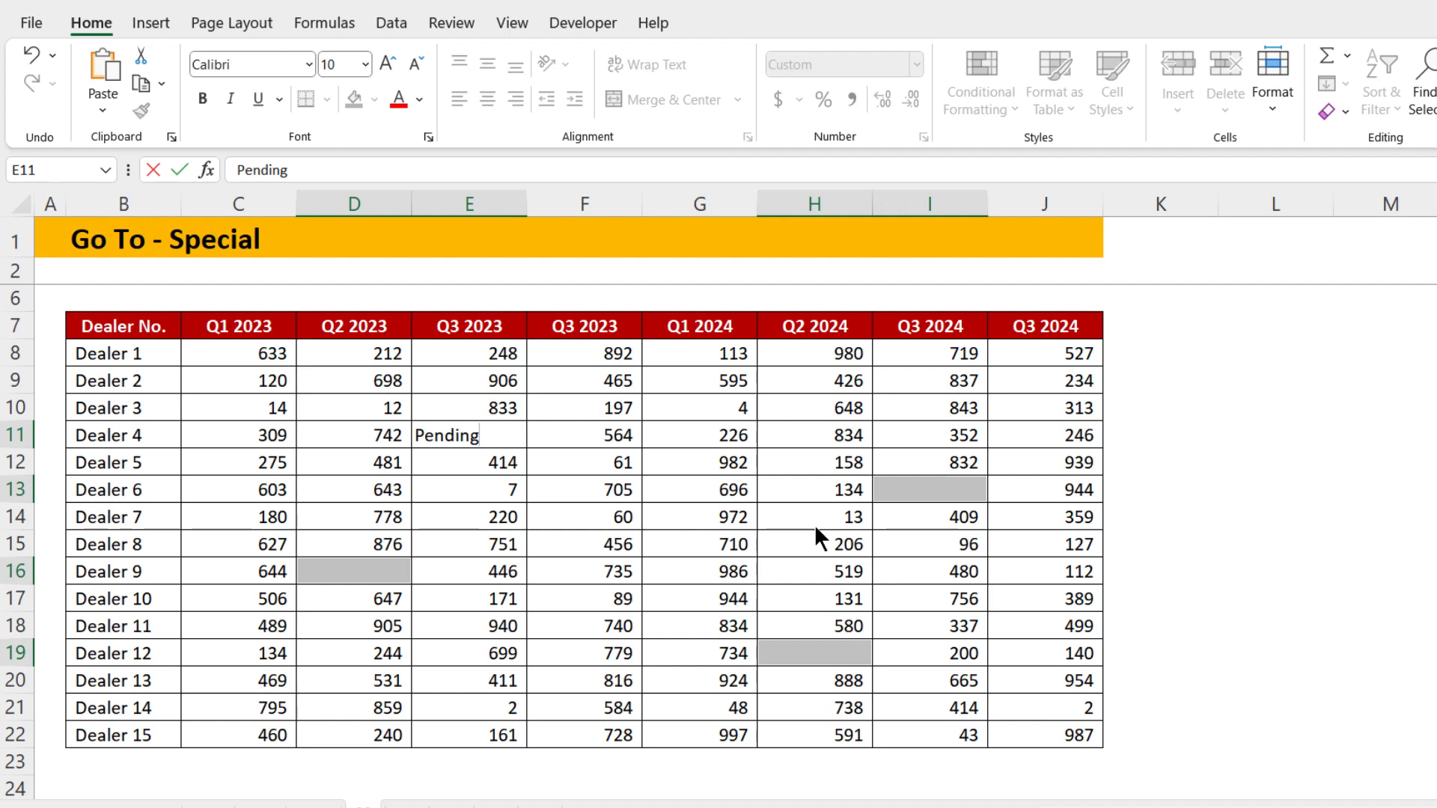
{"action": "key", "text": "ctrl+Return"}
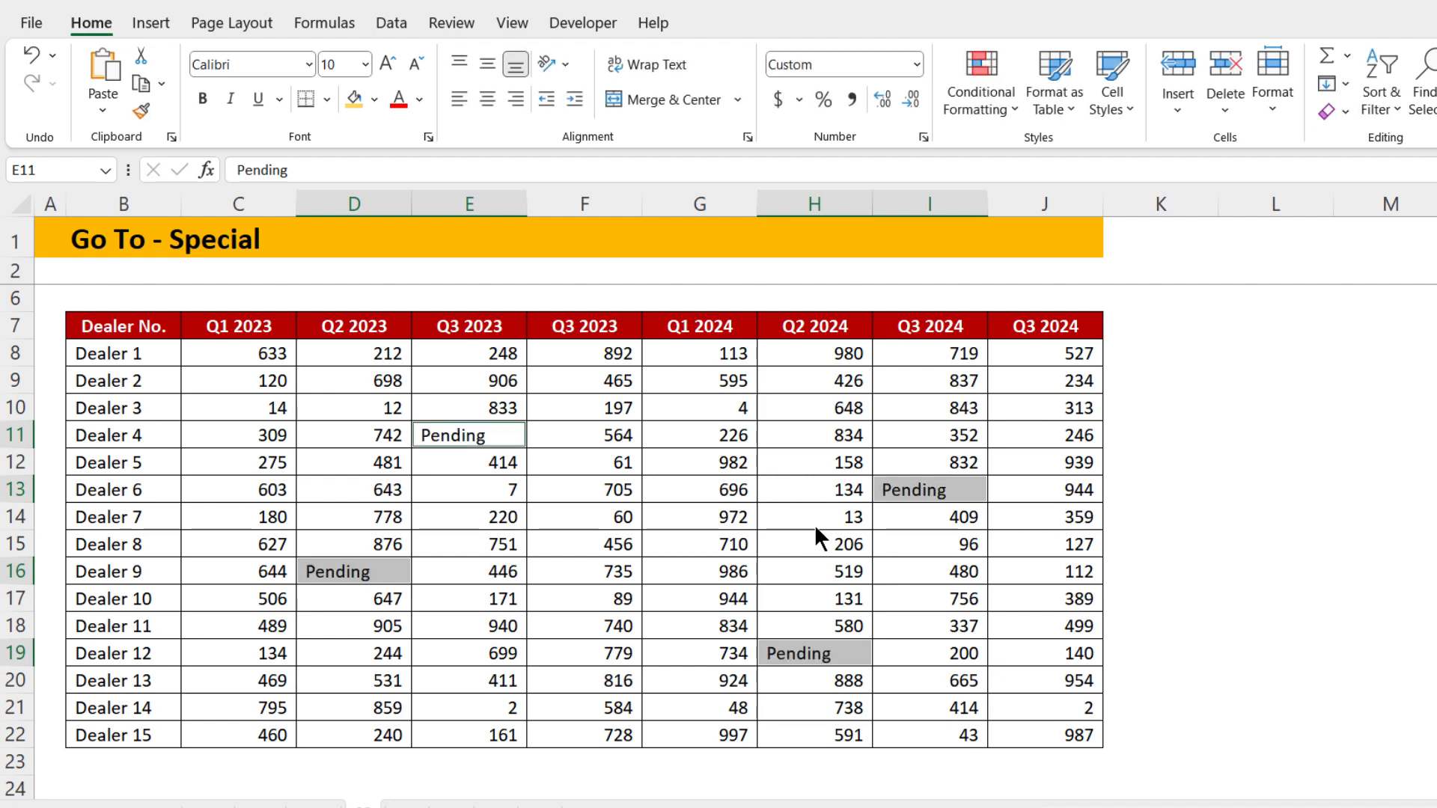
{"action": "left_click", "coordinate": [353, 102]}
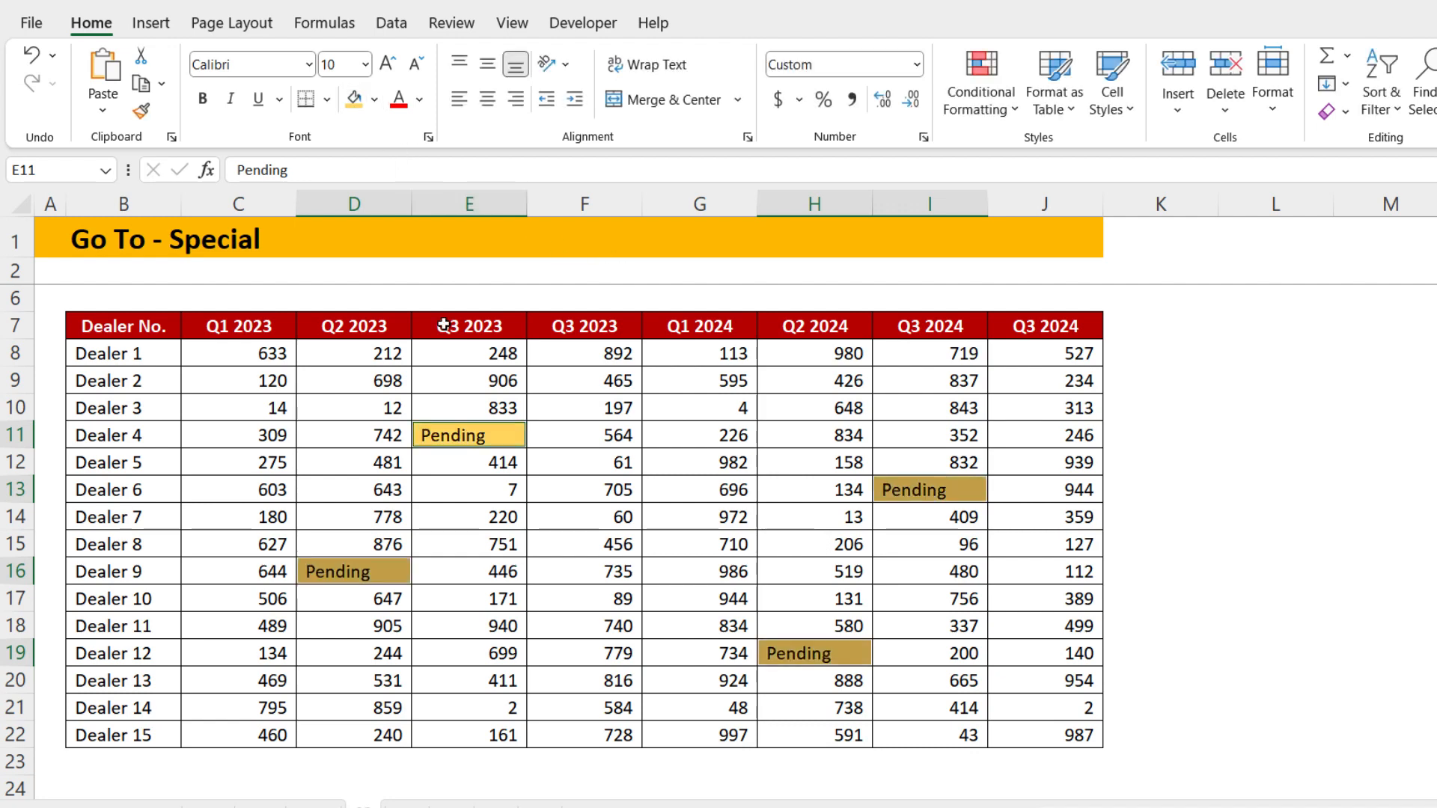
- Open the Go To - Special (Blank) w. Ctrl Enter sheet and examine the first supplier's number, name and transaction amounts in D8:D11
{"action": "left_click", "coordinate": [406, 806]}
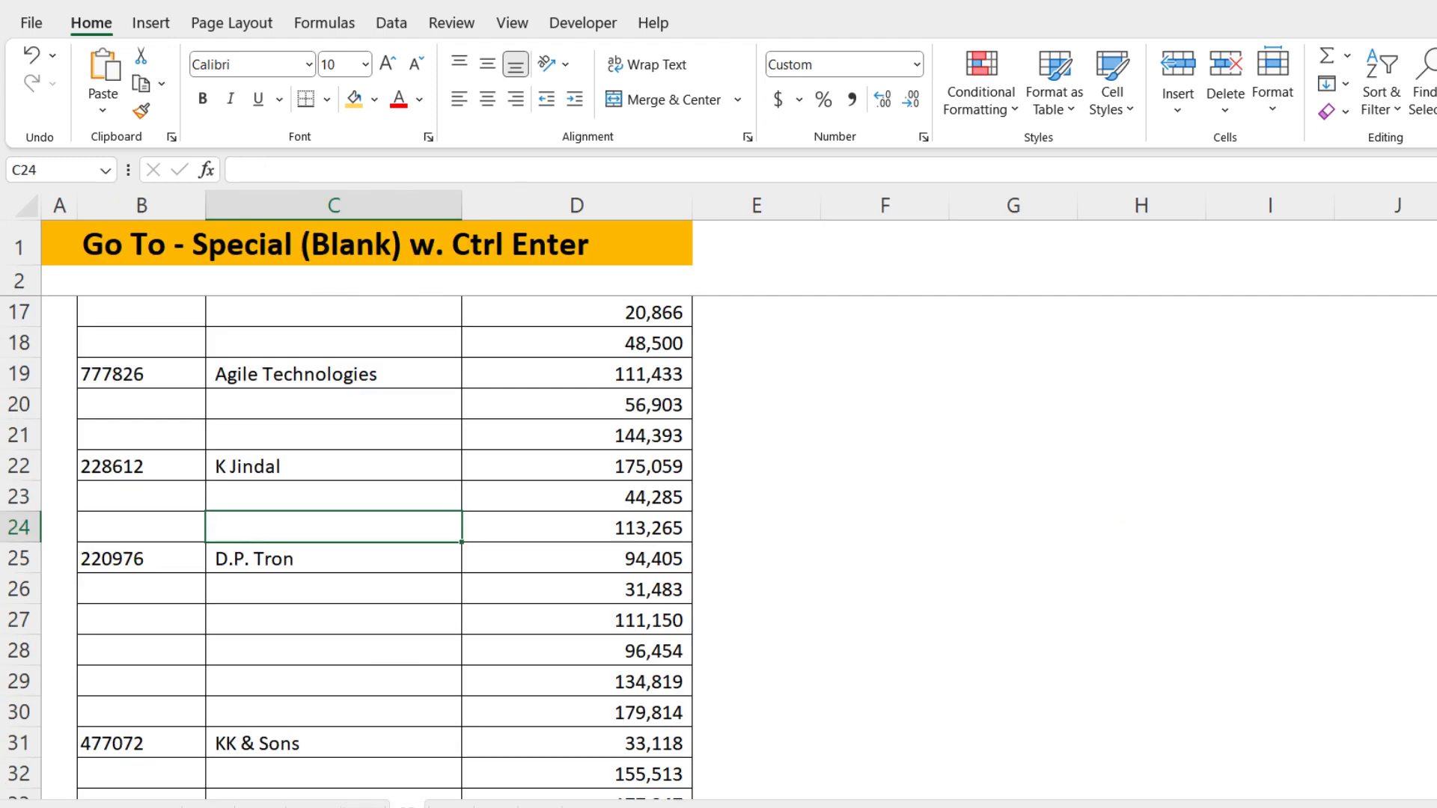
{"action": "scroll", "coordinate": [590, 413], "scroll_direction": "up", "scroll_amount": 5}
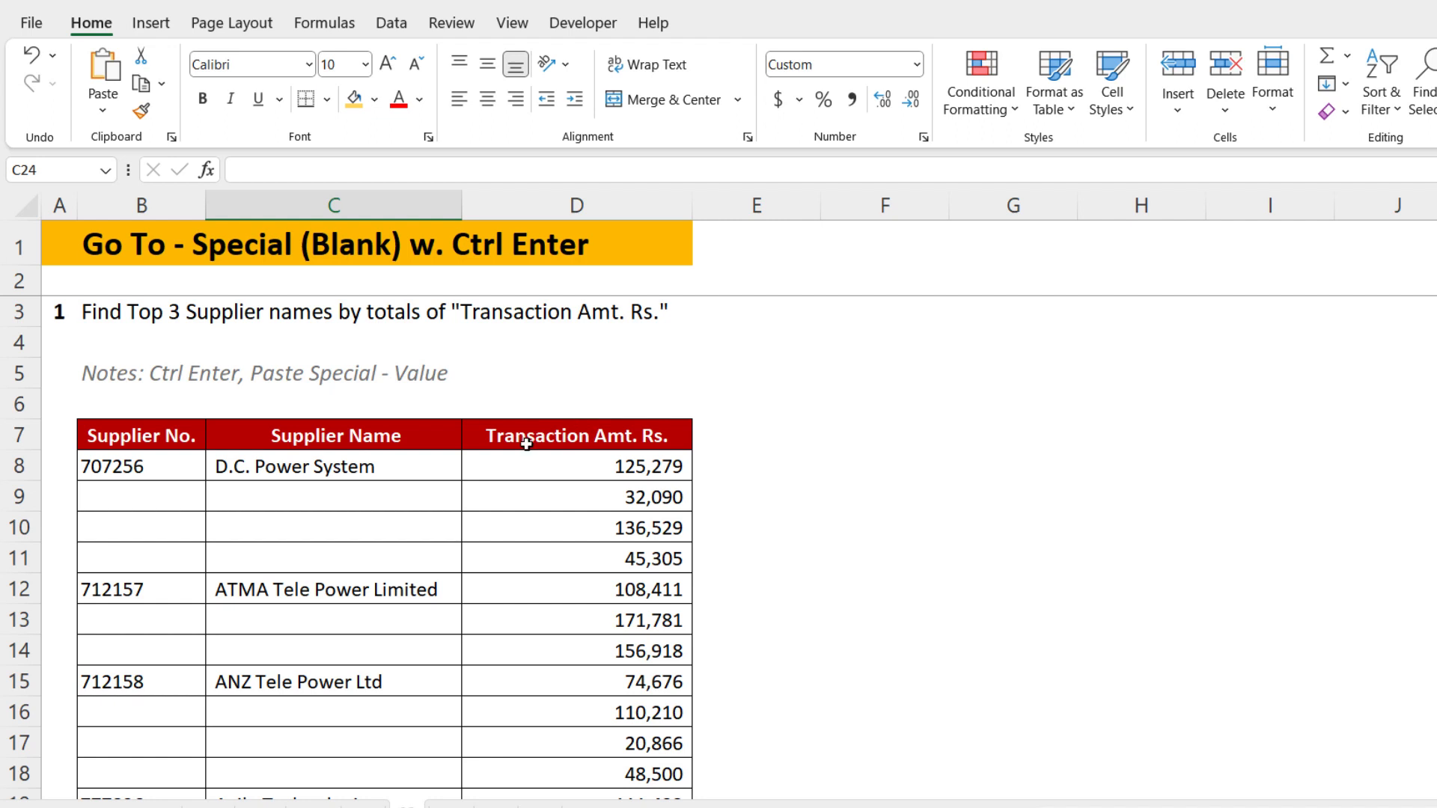
{"action": "scroll", "coordinate": [279, 481], "scroll_direction": "down", "scroll_amount": 1}
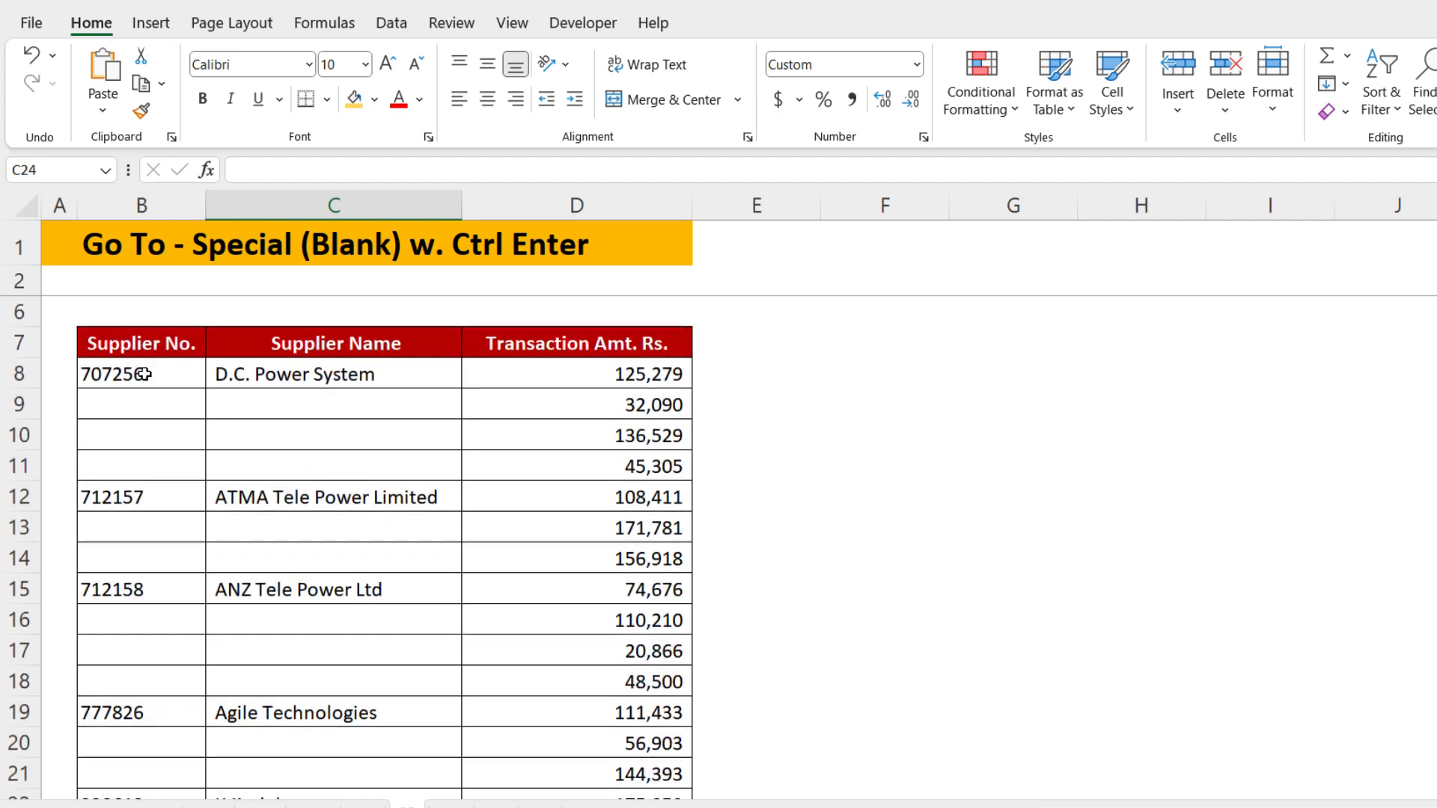
{"action": "left_click", "coordinate": [129, 374]}
{"action": "left_click_drag", "start_coordinate": [129, 375], "coordinate": [372, 367]}
{"action": "left_click_drag", "start_coordinate": [603, 370], "coordinate": [601, 462]}
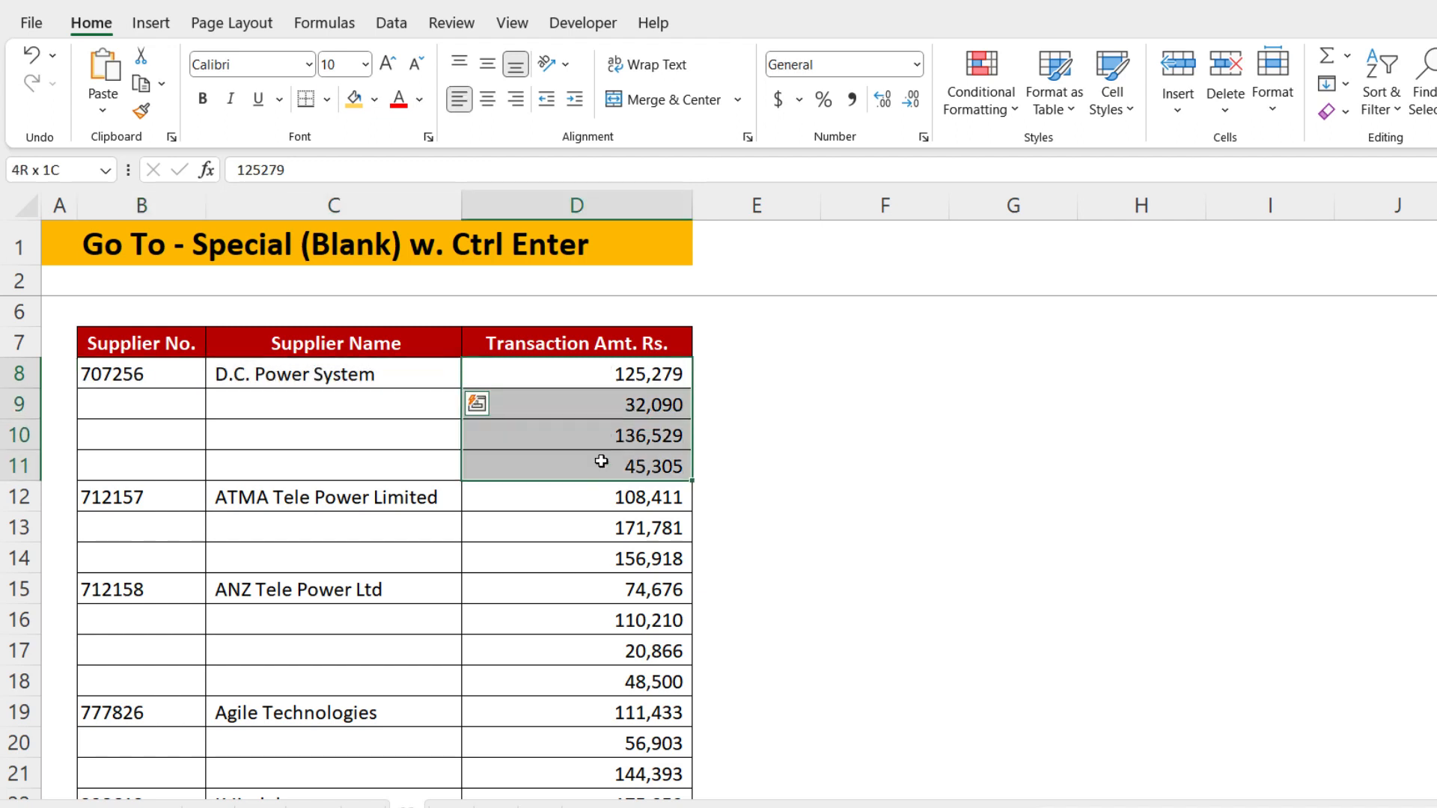
- Select the whole supplier table and add filters to its header row
{"action": "left_click", "coordinate": [605, 434]}
{"action": "key", "text": "ctrl+a"}
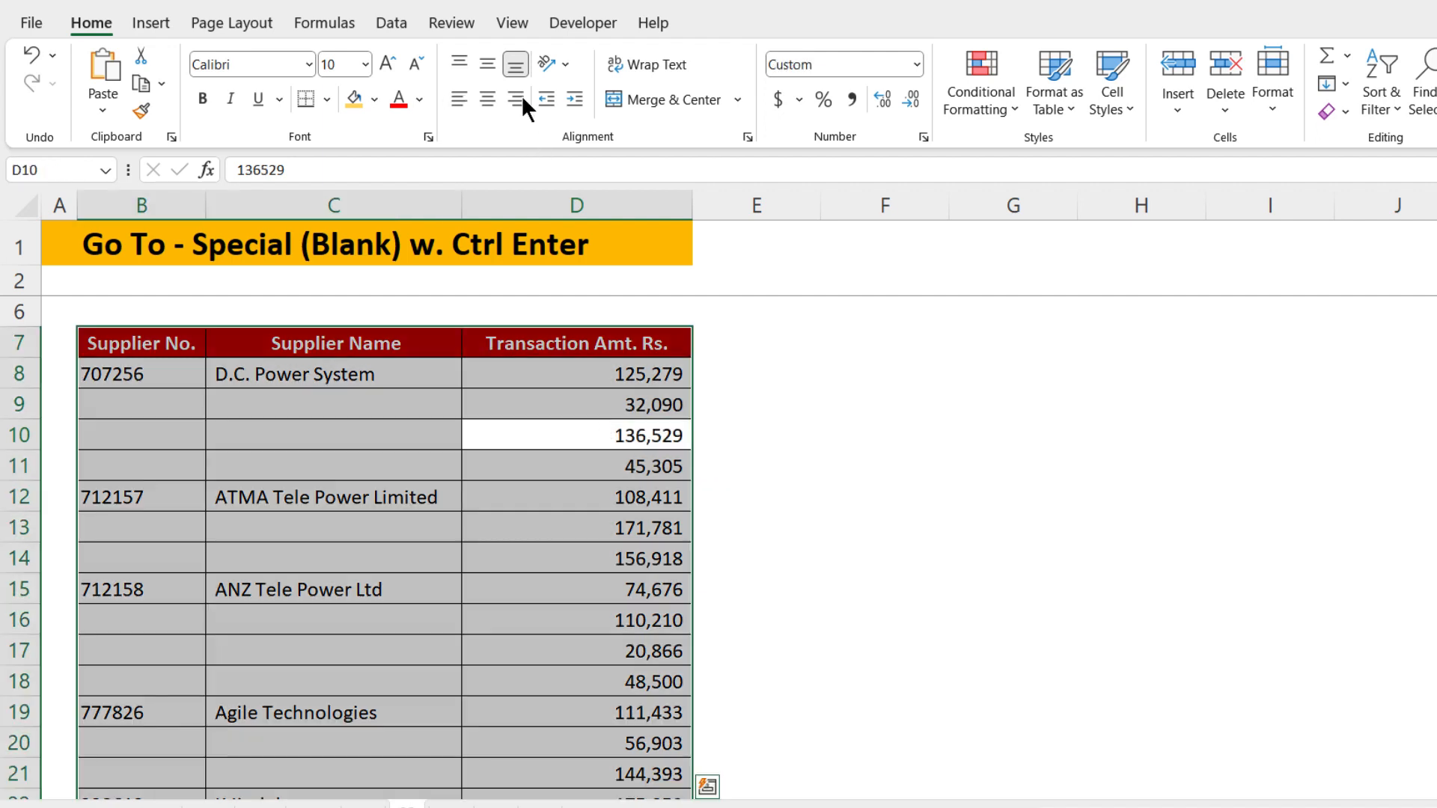
{"action": "left_click", "coordinate": [386, 20]}
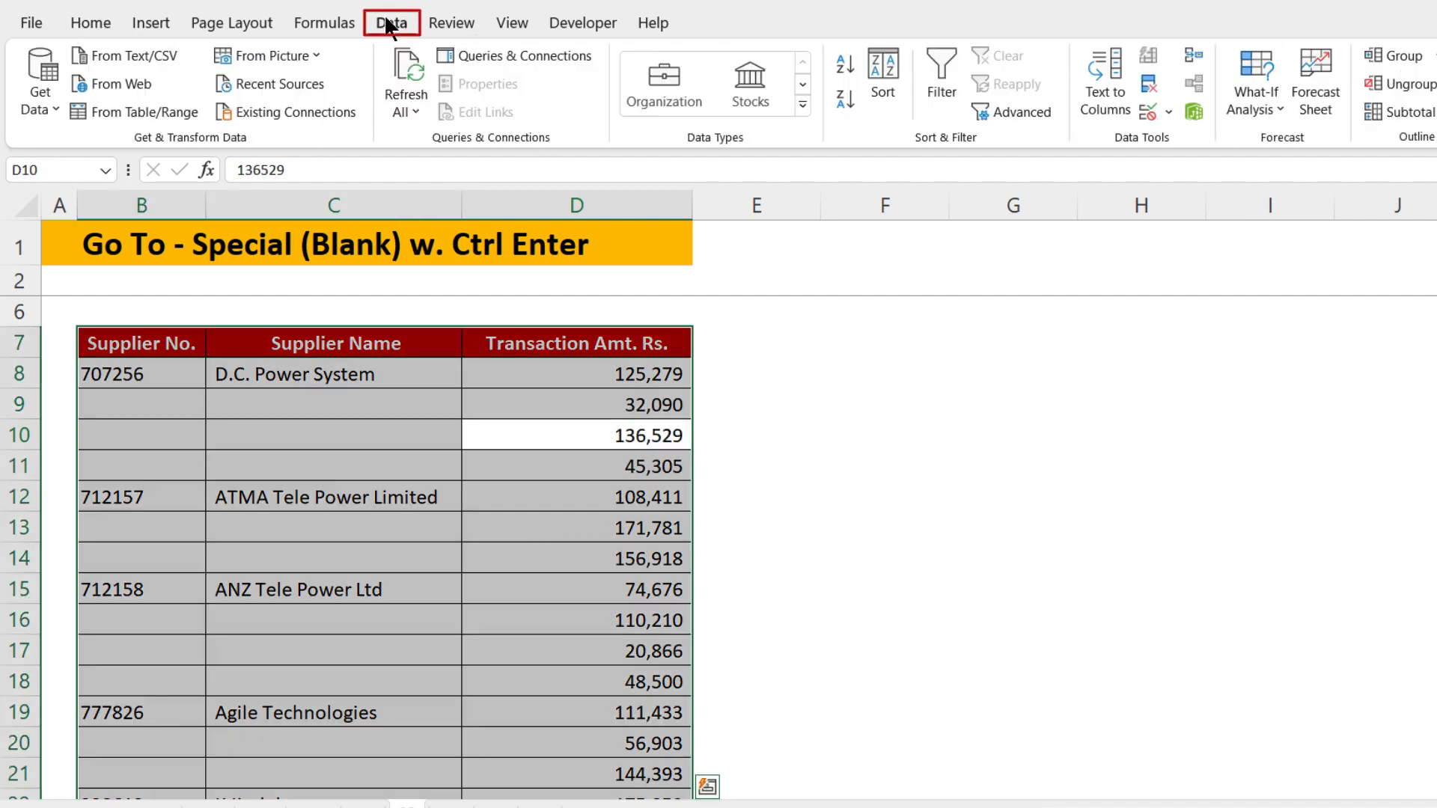
{"action": "left_click", "coordinate": [950, 97]}
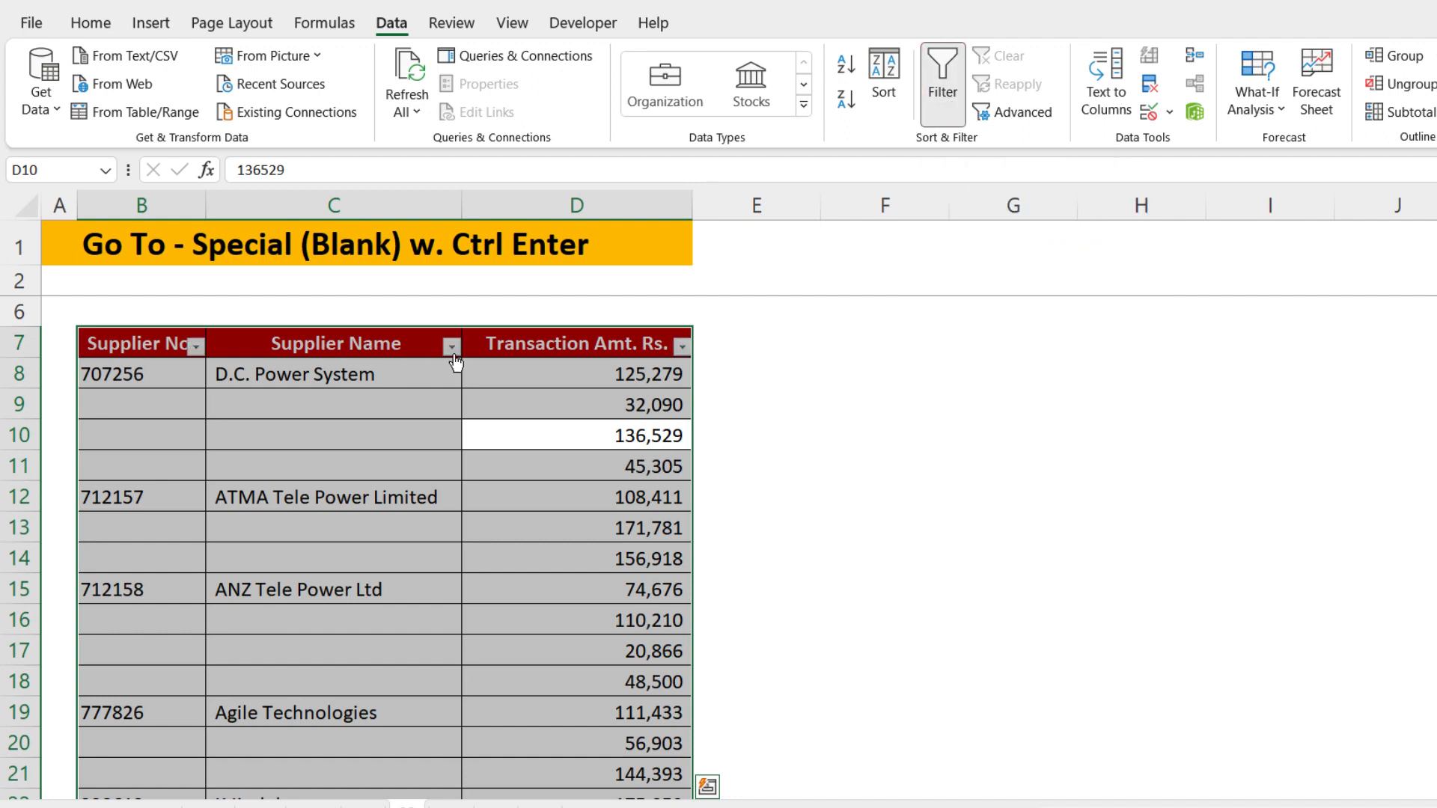
- Filter the Supplier Name column to show only D.C. Power System, and clear the filter again
{"action": "left_click", "coordinate": [451, 347]}
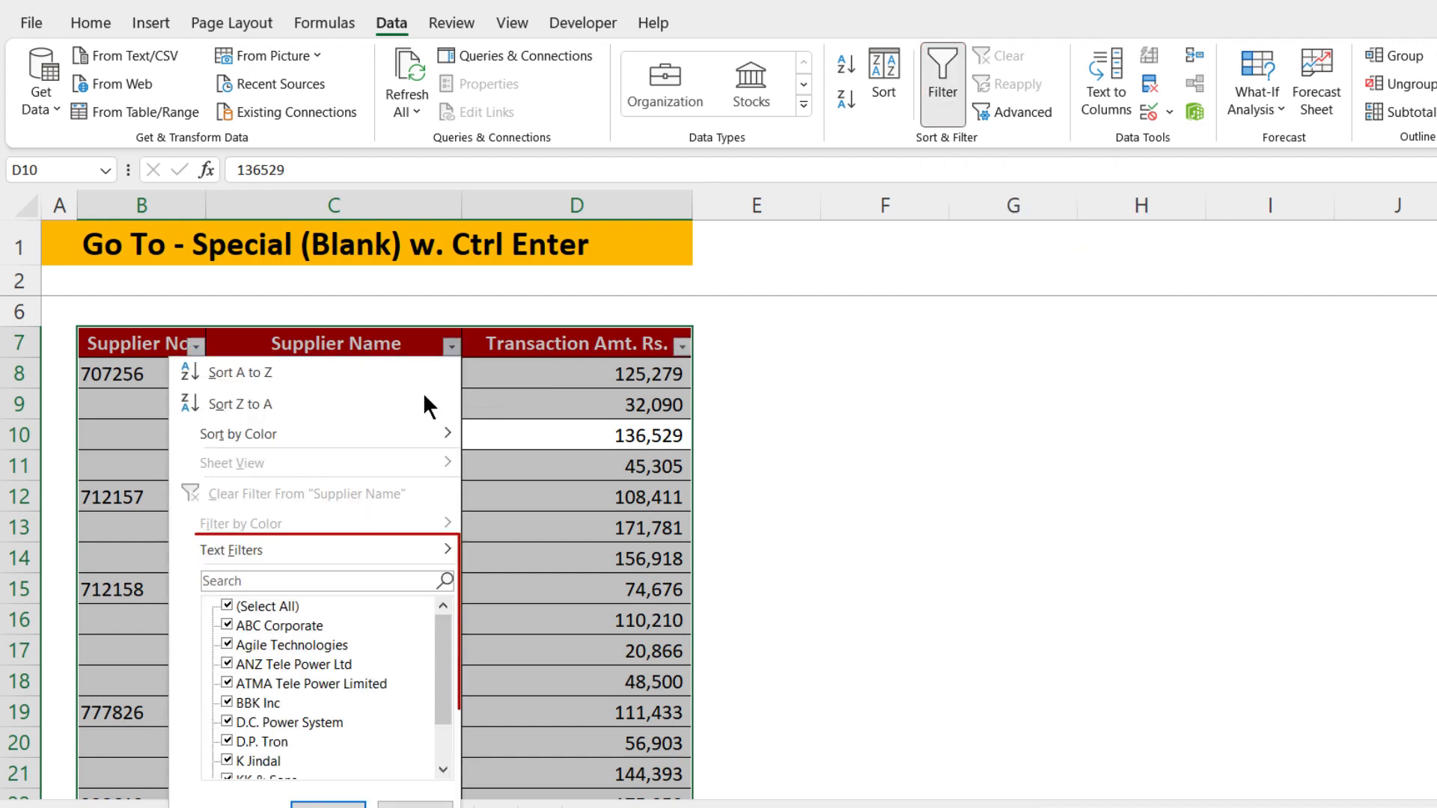
{"action": "left_click", "coordinate": [227, 606]}
{"action": "left_click", "coordinate": [227, 722]}
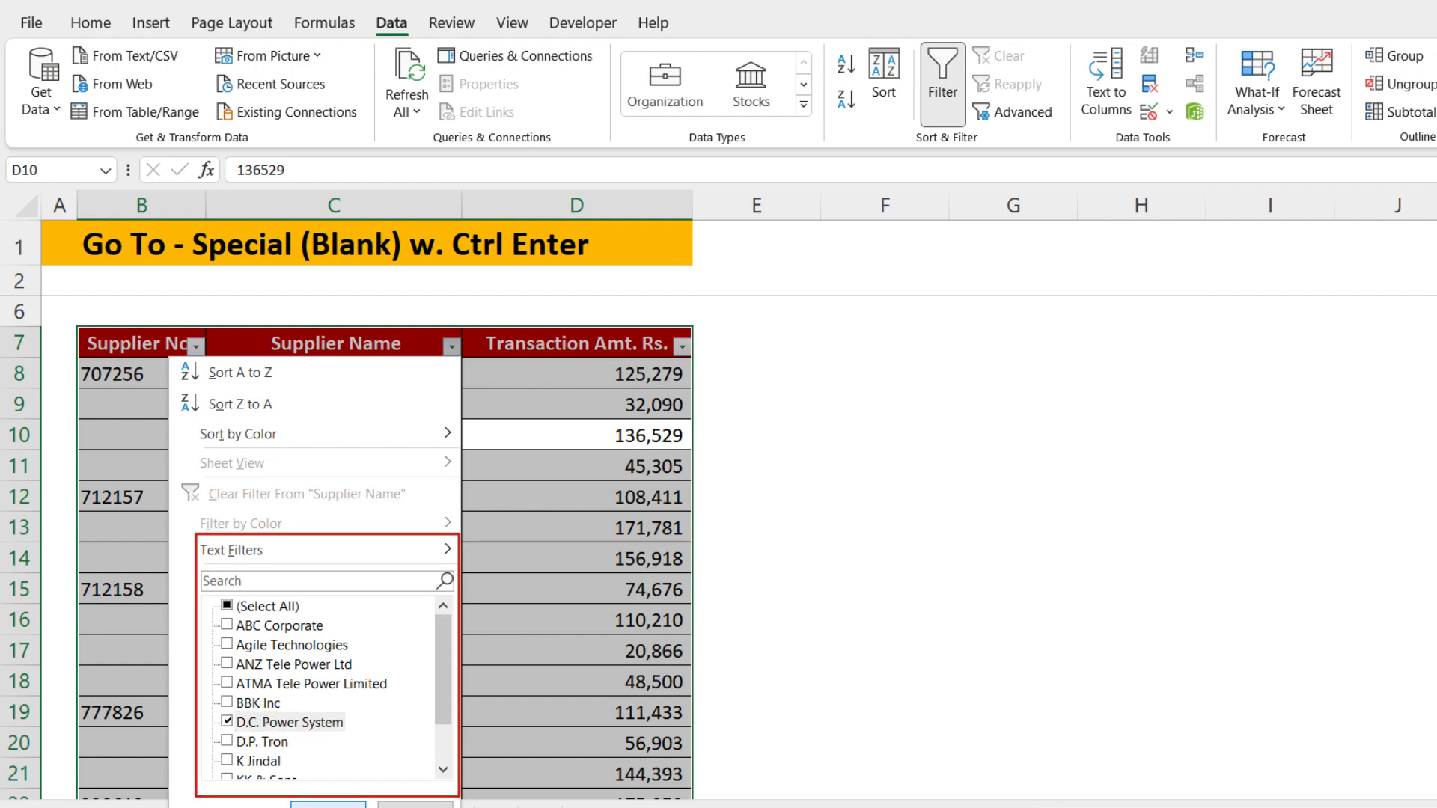
{"action": "key", "text": "Return"}
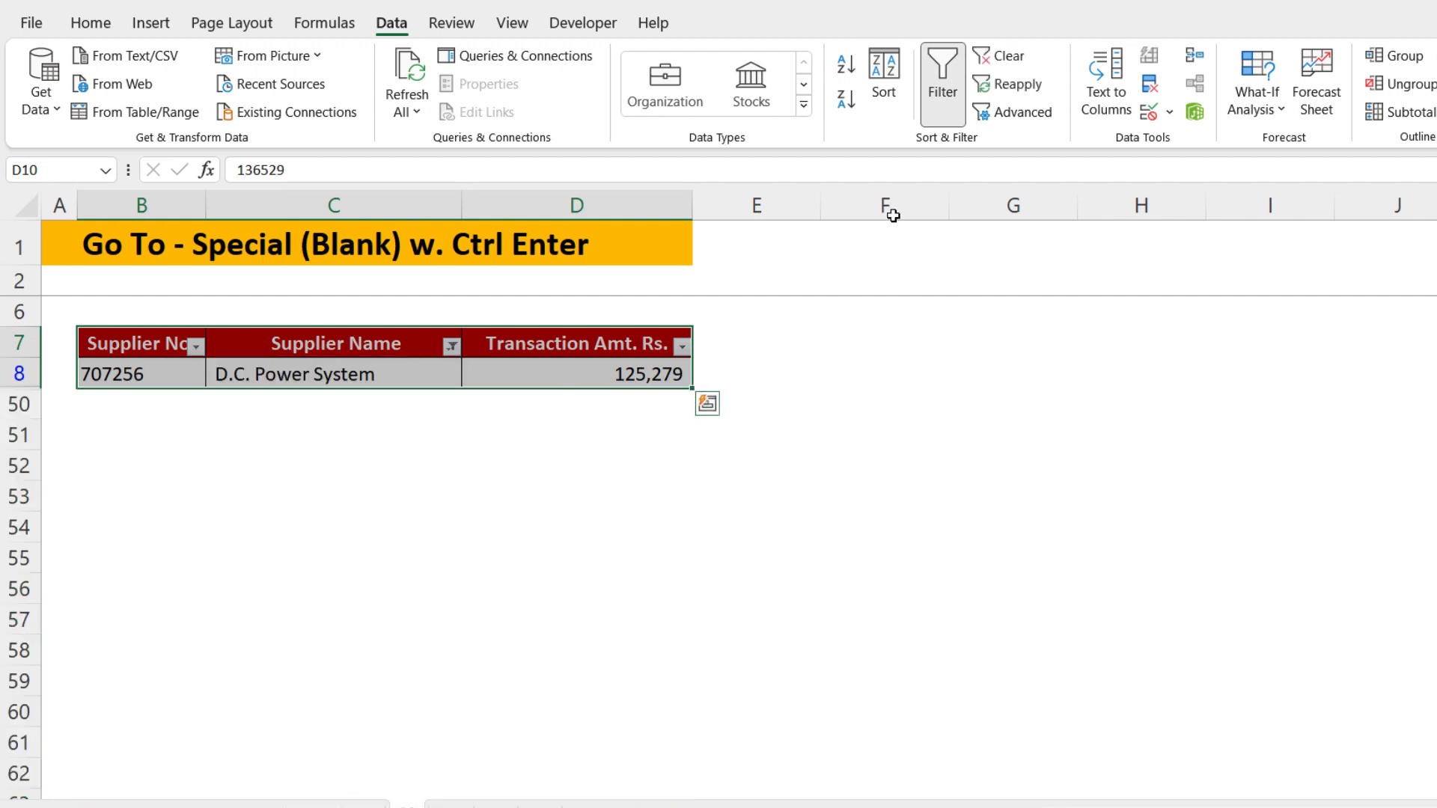
{"action": "left_click", "coordinate": [1006, 57]}
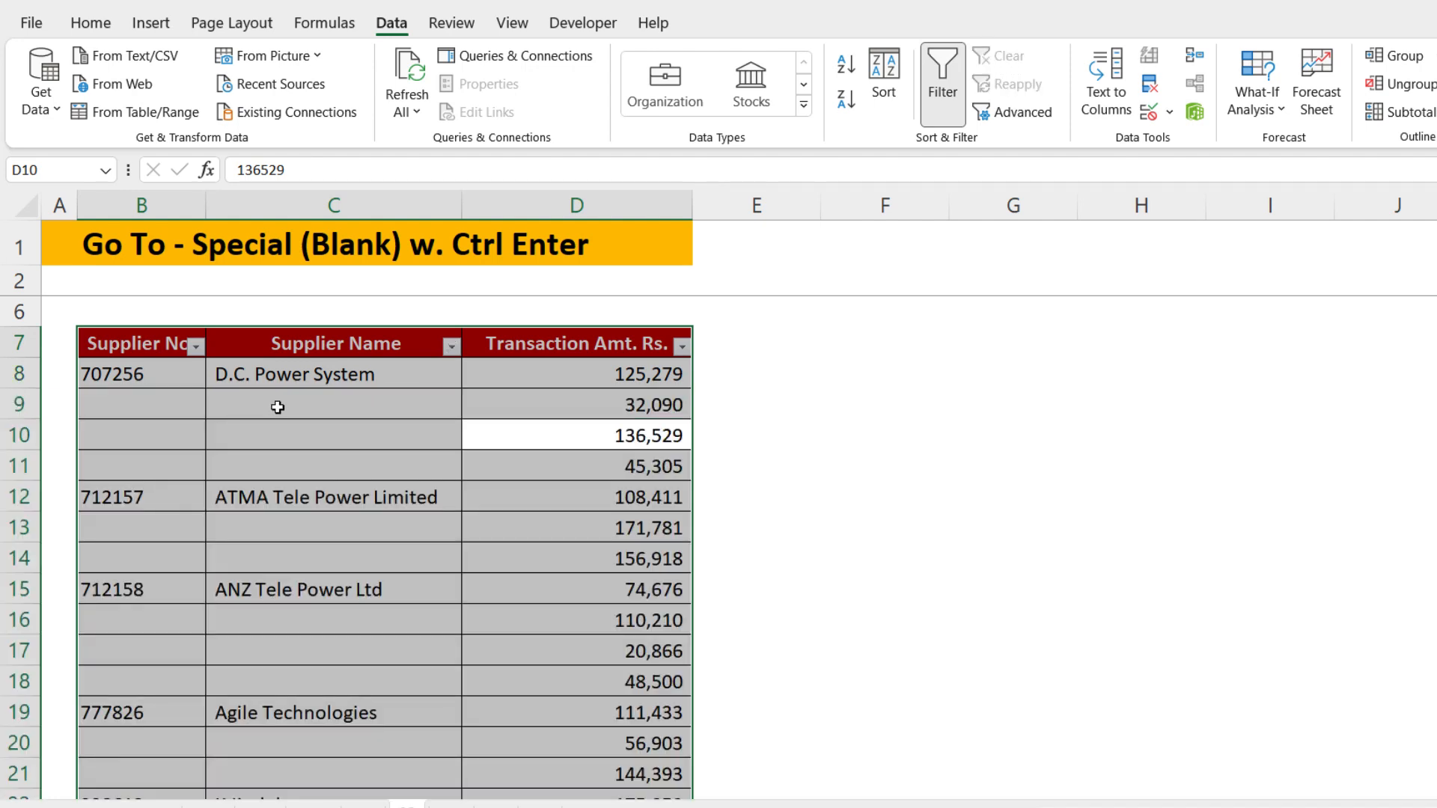
- Try copying D.C. Power System into C9:C11 and ATMA Tele Power Limited into C13:C14, and undo both pastes
{"action": "left_click_drag", "start_coordinate": [277, 407], "coordinate": [279, 460]}
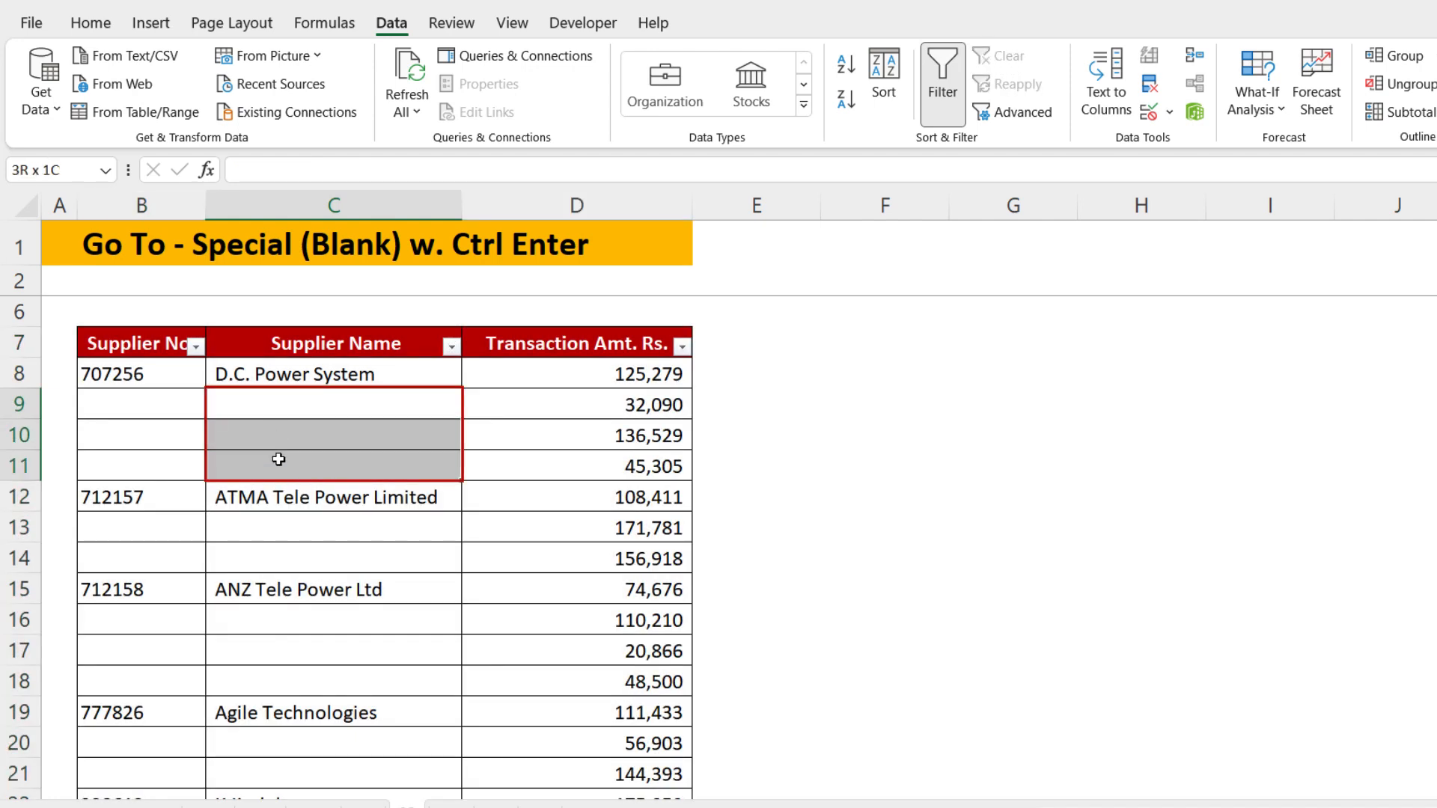
{"action": "left_click", "coordinate": [347, 375]}
{"action": "key", "text": "ctrl+c"}
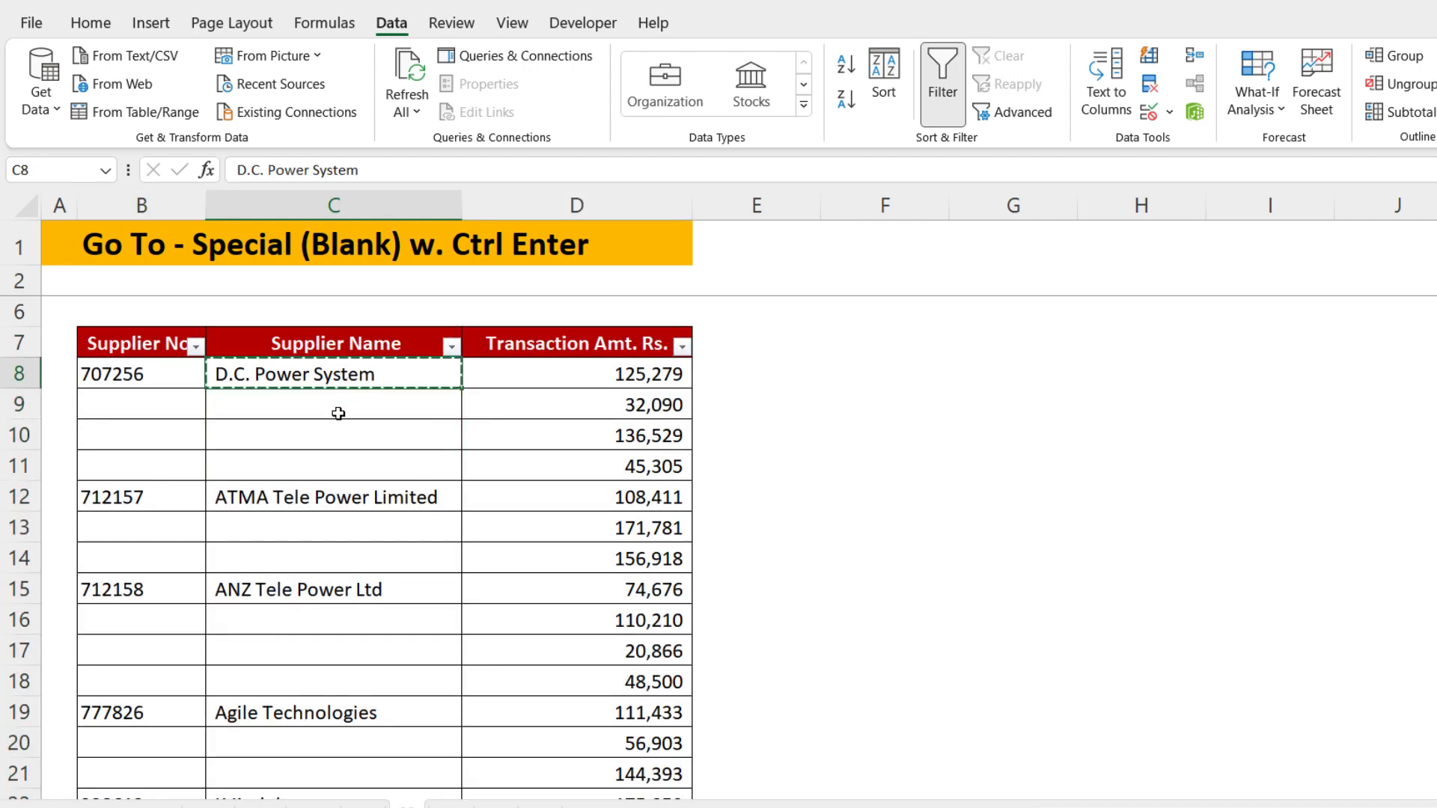
{"action": "left_click_drag", "start_coordinate": [337, 411], "coordinate": [330, 455]}
{"action": "key", "text": "ctrl+v"}
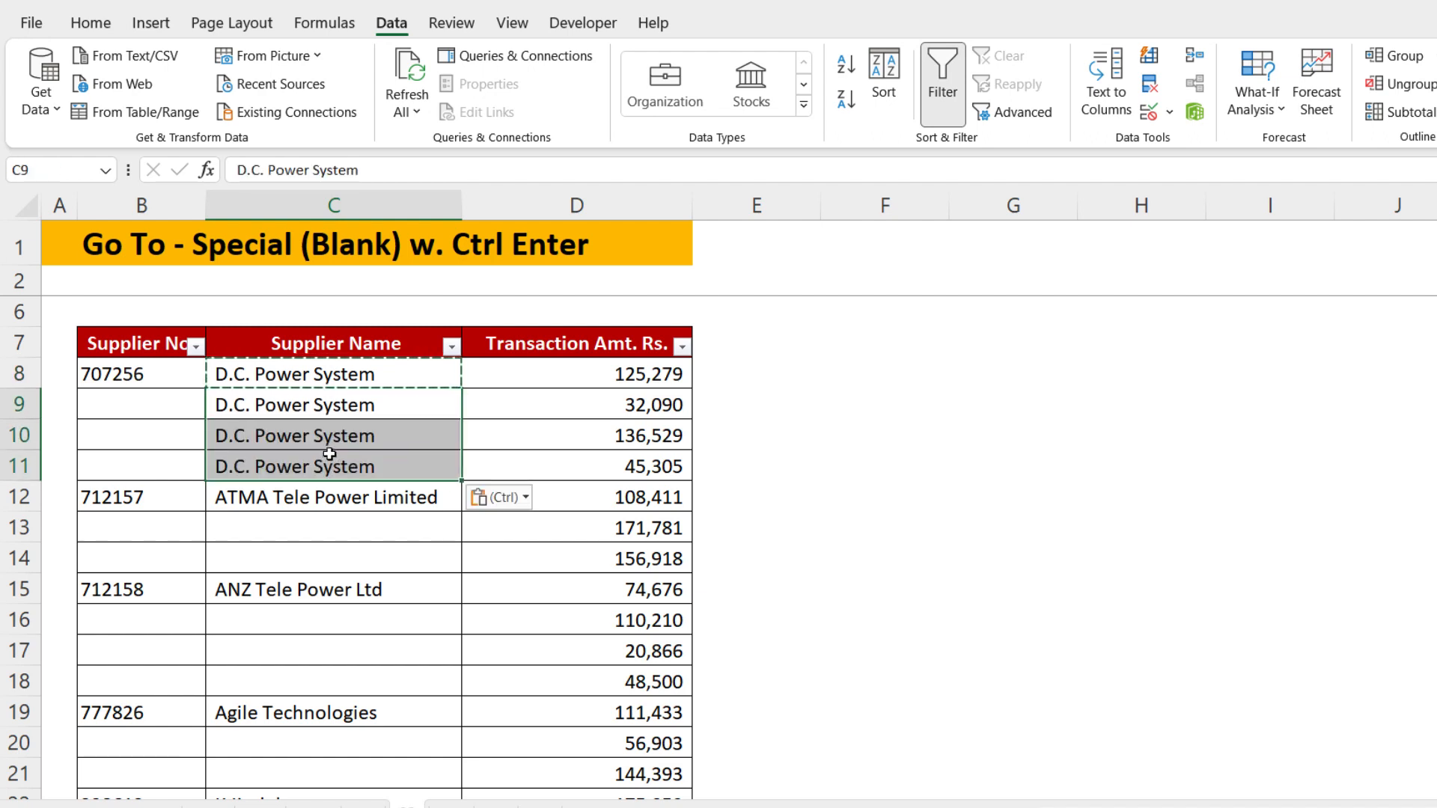
{"action": "left_click", "coordinate": [321, 497]}
{"action": "key", "text": "ctrl+c"}
{"action": "left_click_drag", "start_coordinate": [319, 534], "coordinate": [314, 553]}
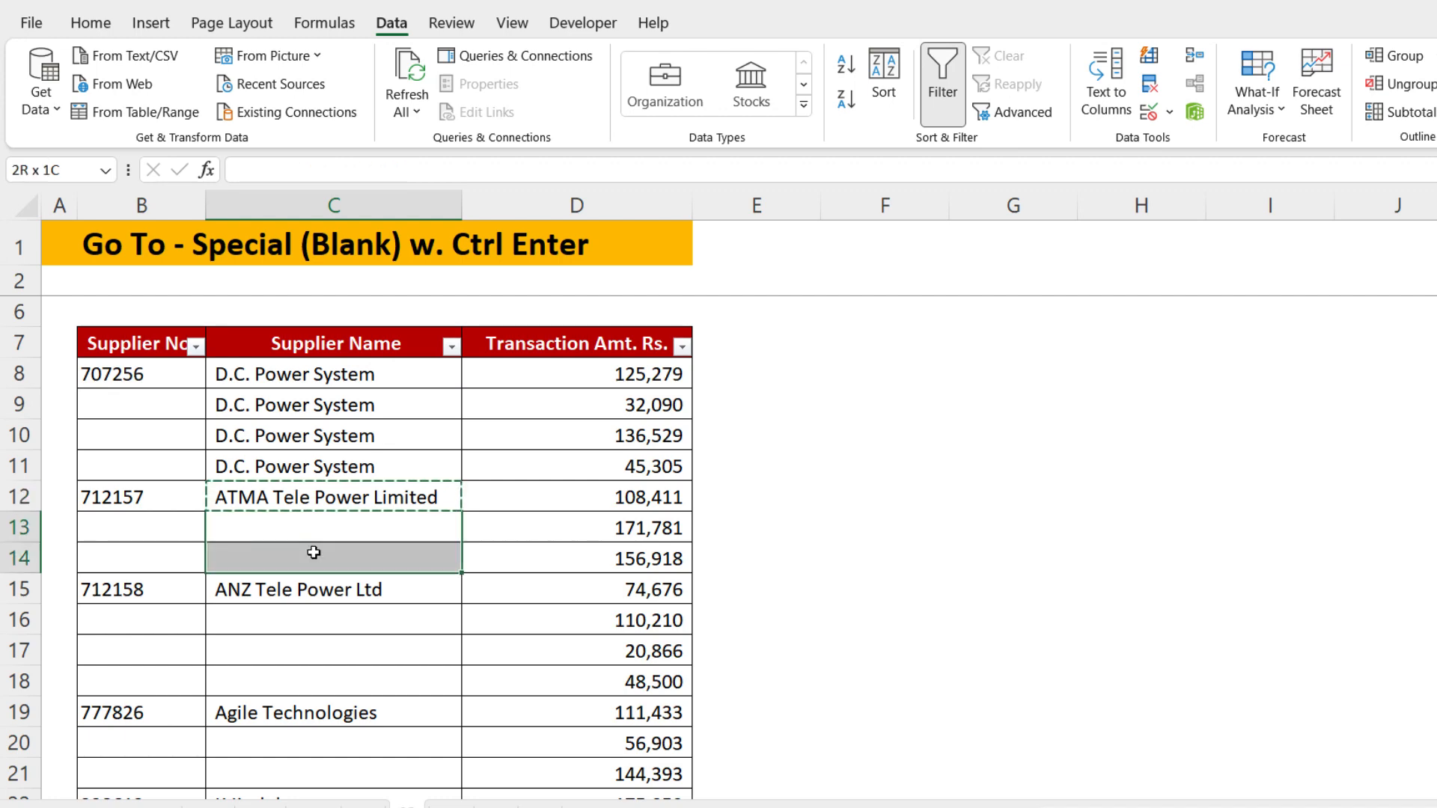
{"action": "key", "text": "ctrl+v"}
{"action": "key", "text": "ctrl+z"}
{"action": "key", "text": "ctrl+z"}
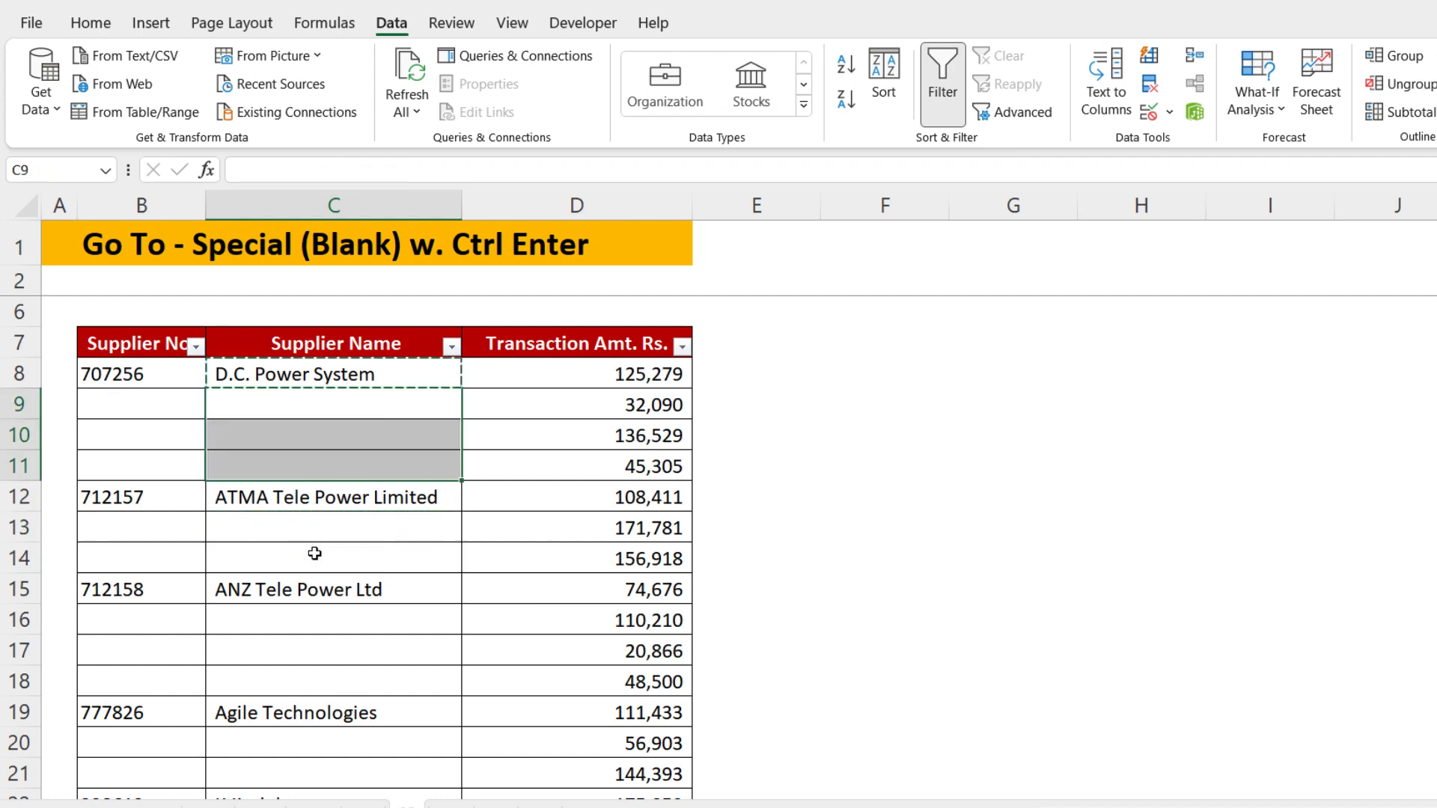
- Select the blank cells in supplier range B8:C49 using Go To Special with Blanks, and clear the selection by selecting only B9
{"action": "scroll", "coordinate": [317, 551], "scroll_direction": "down", "scroll_amount": 6}
{"action": "scroll", "coordinate": [325, 530], "scroll_direction": "up", "scroll_amount": 7}
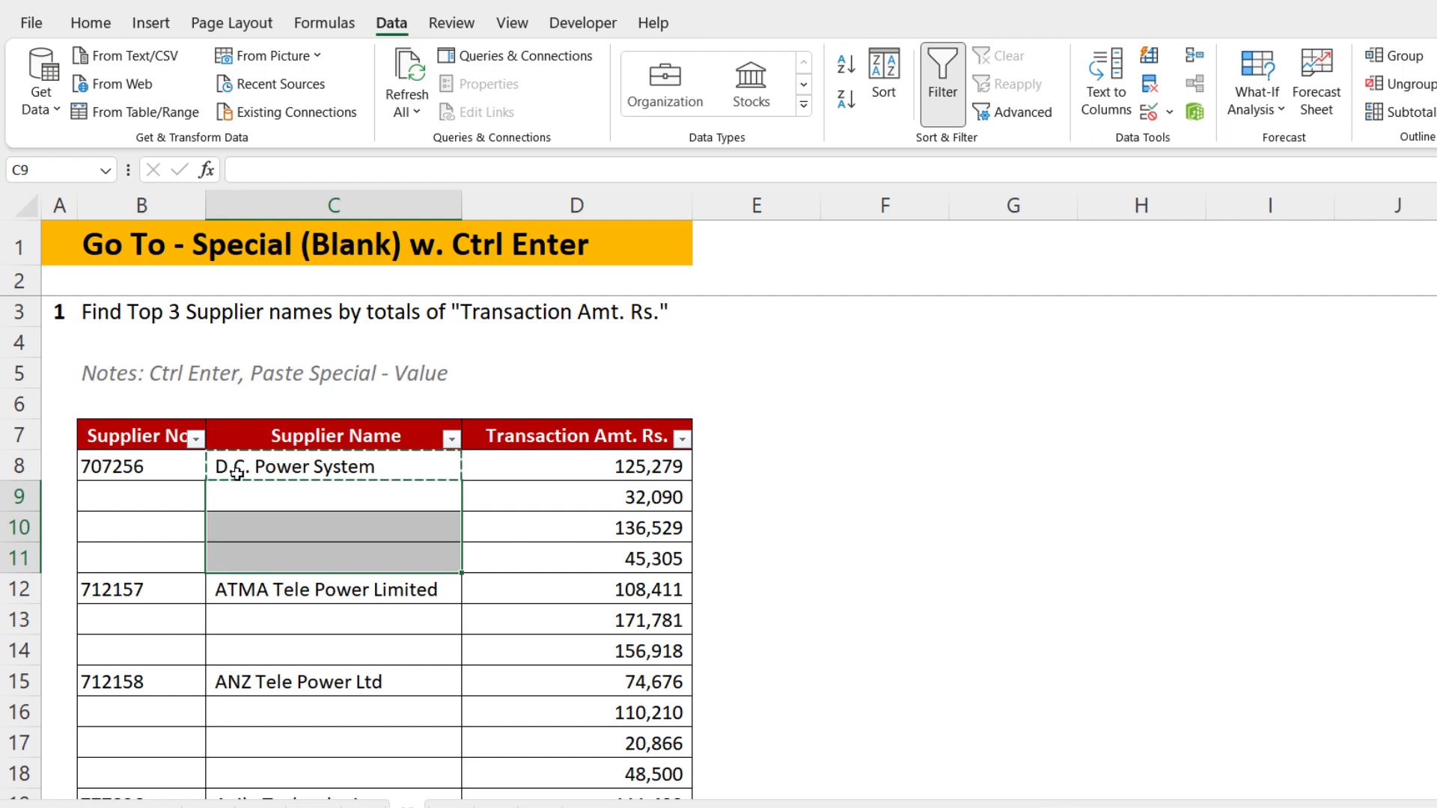
{"action": "key", "text": "Escape"}
{"action": "left_click_drag", "start_coordinate": [157, 465], "coordinate": [292, 738]}
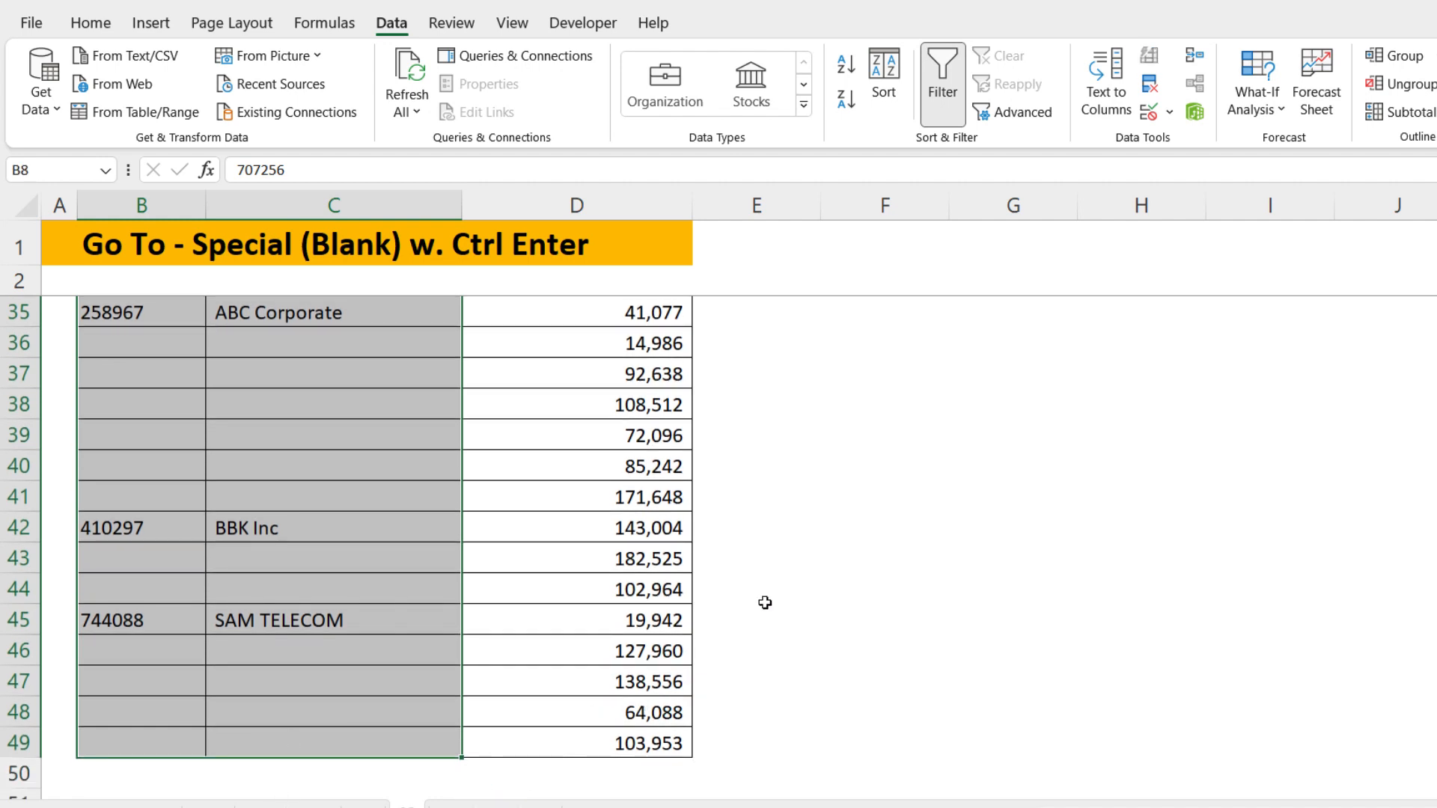
{"action": "key", "text": "F5"}
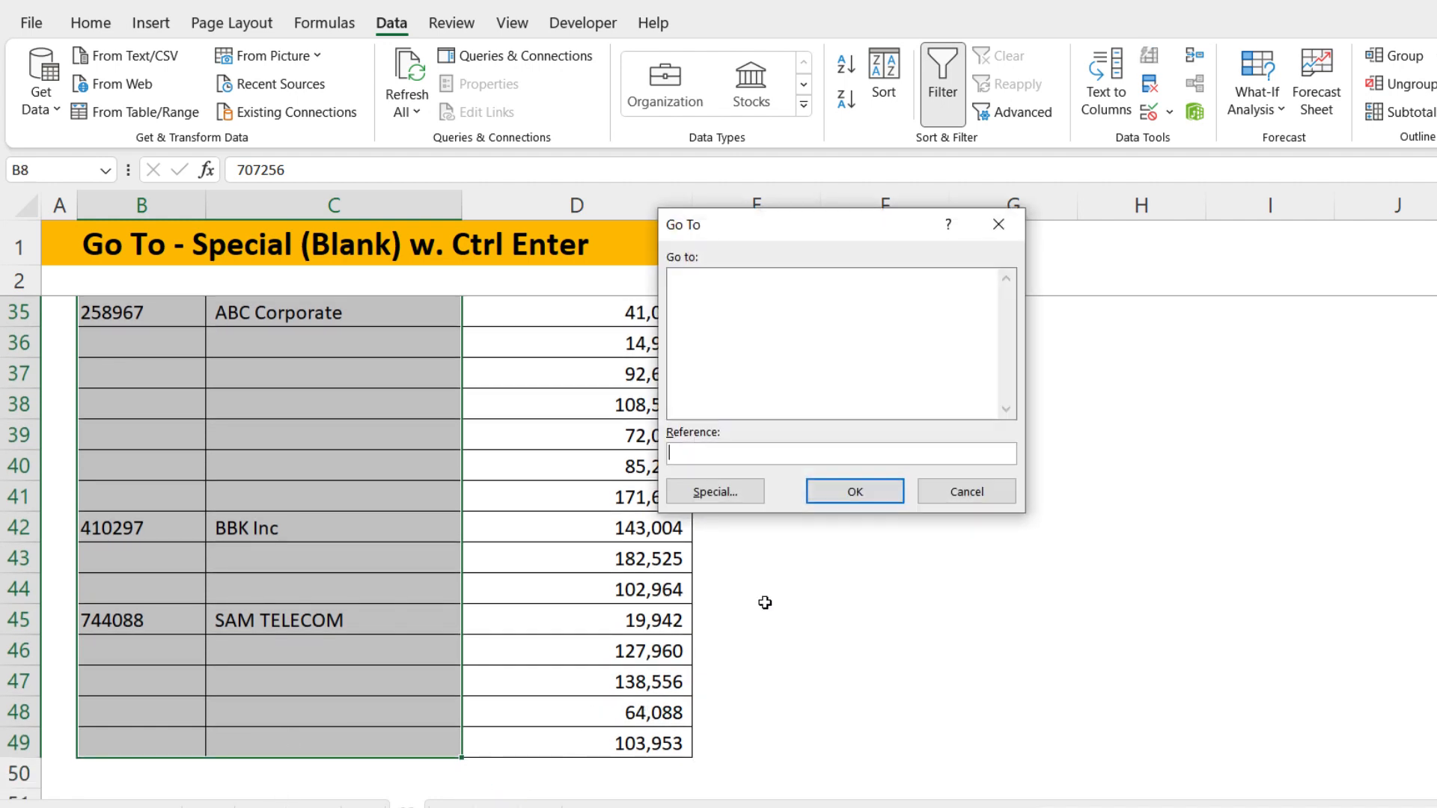
{"action": "left_click", "coordinate": [706, 490]}
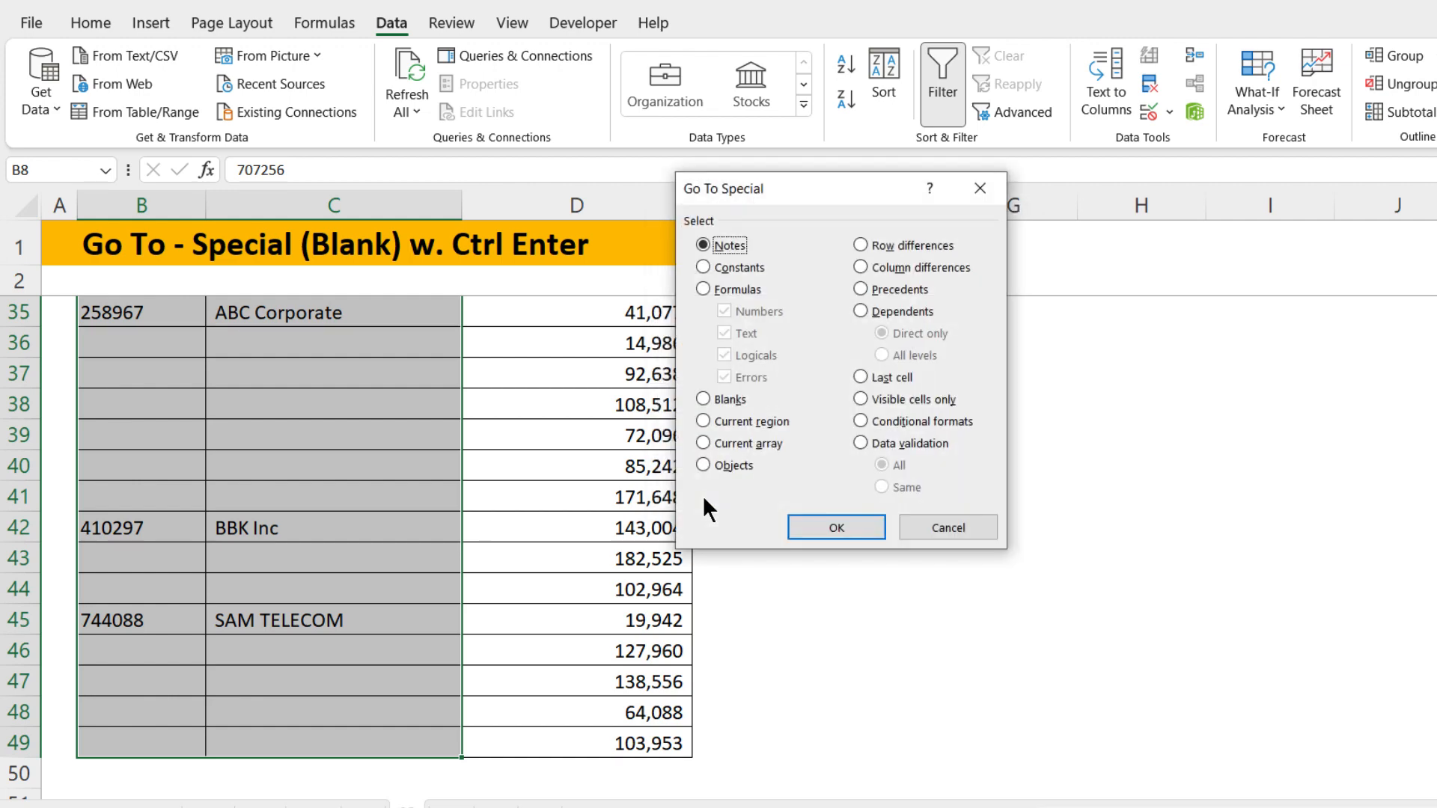
{"action": "left_click", "coordinate": [714, 396]}
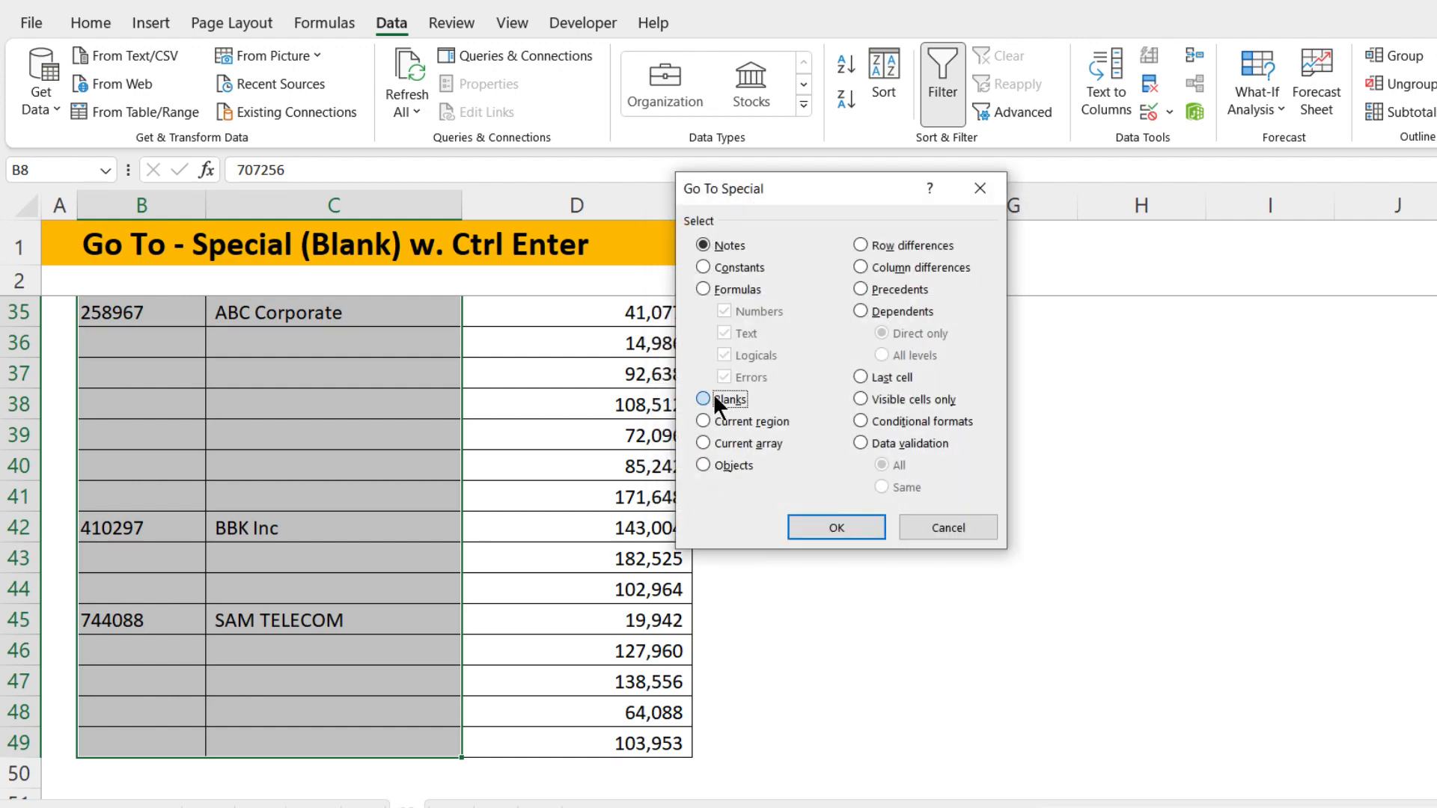
{"action": "left_click", "coordinate": [824, 532]}
{"action": "scroll", "coordinate": [819, 534], "scroll_direction": "up", "scroll_amount": 1}
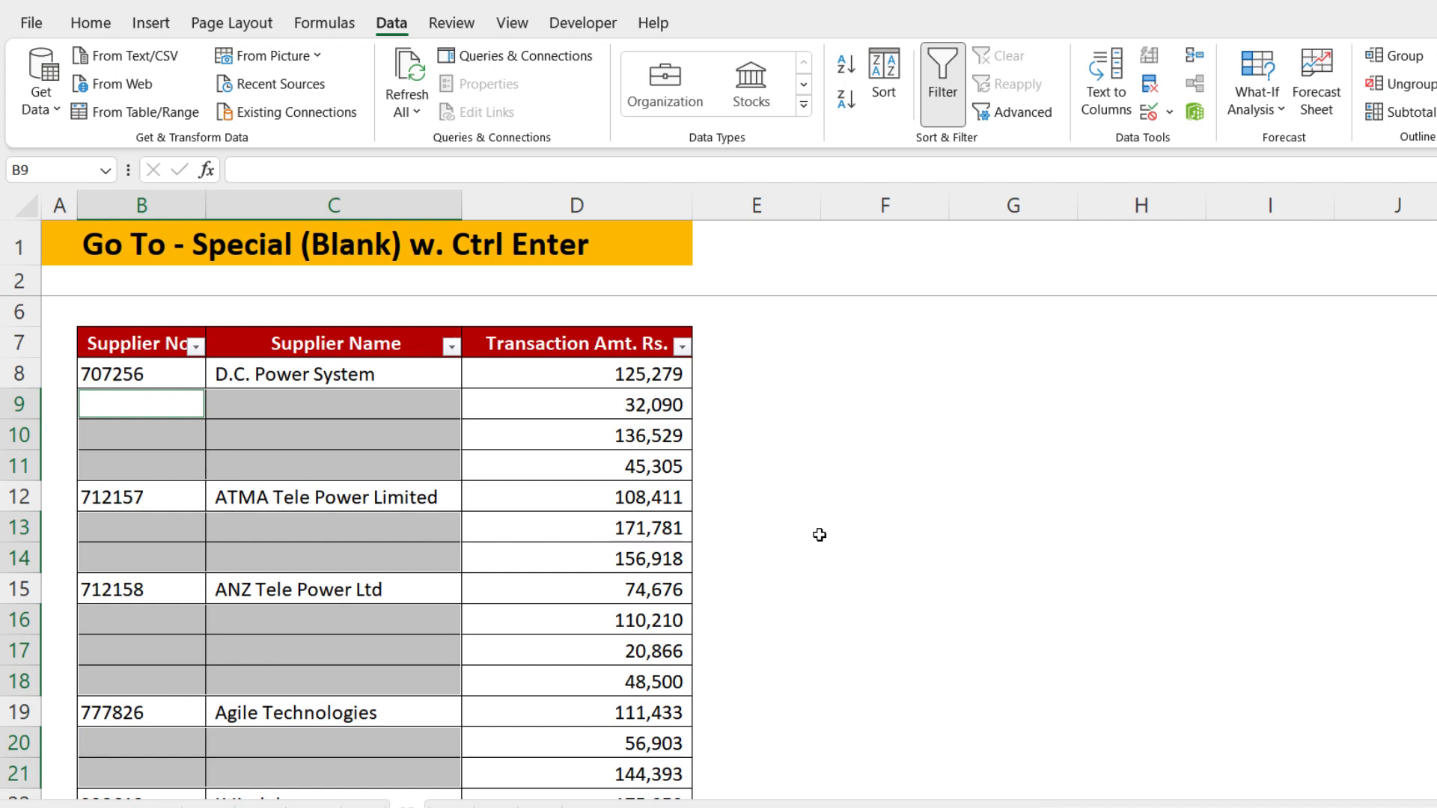
{"action": "left_click", "coordinate": [156, 404]}
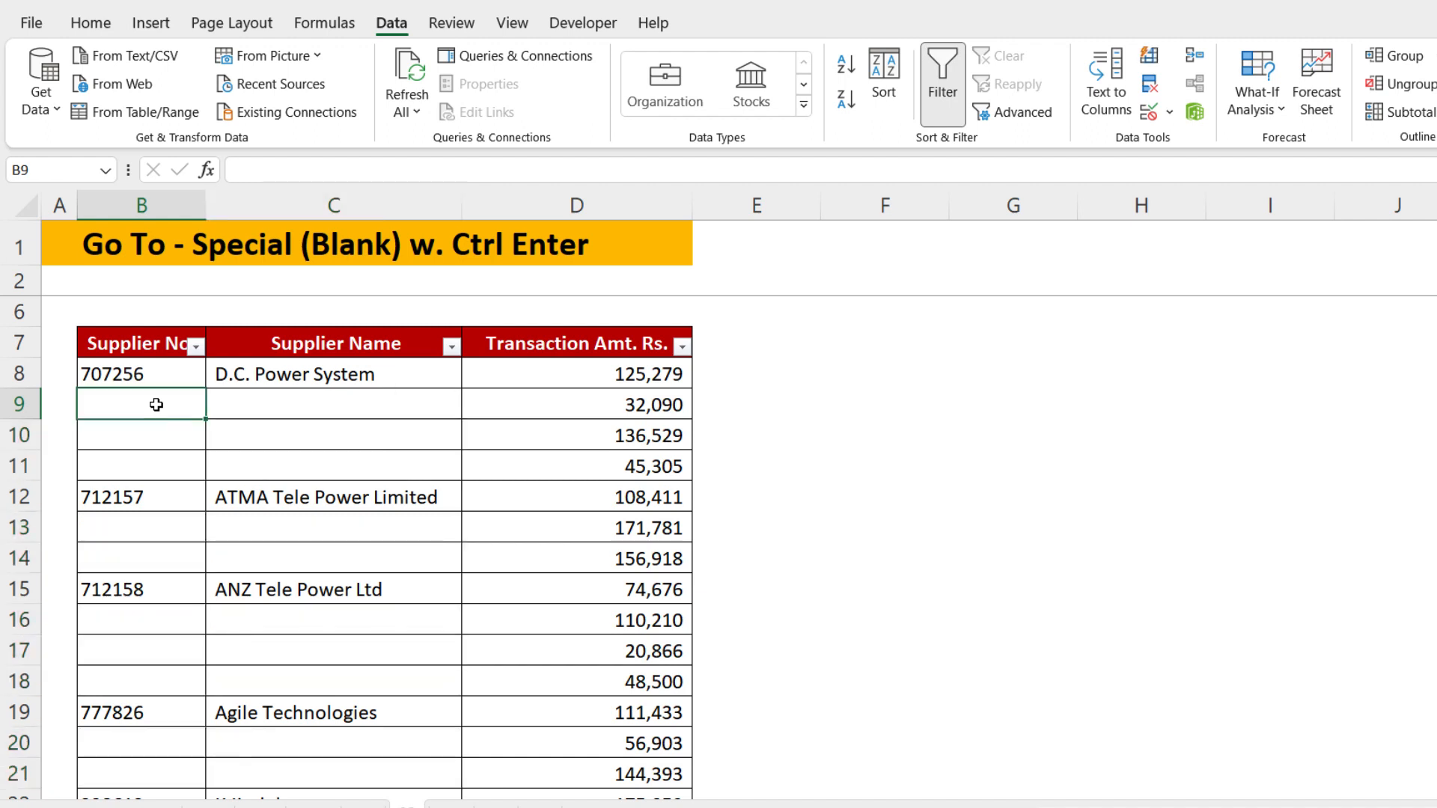
- Select all blank cells in supplier range B8:C49 using Go To Special with Blanks
{"action": "left_click_drag", "start_coordinate": [154, 373], "coordinate": [295, 374]}
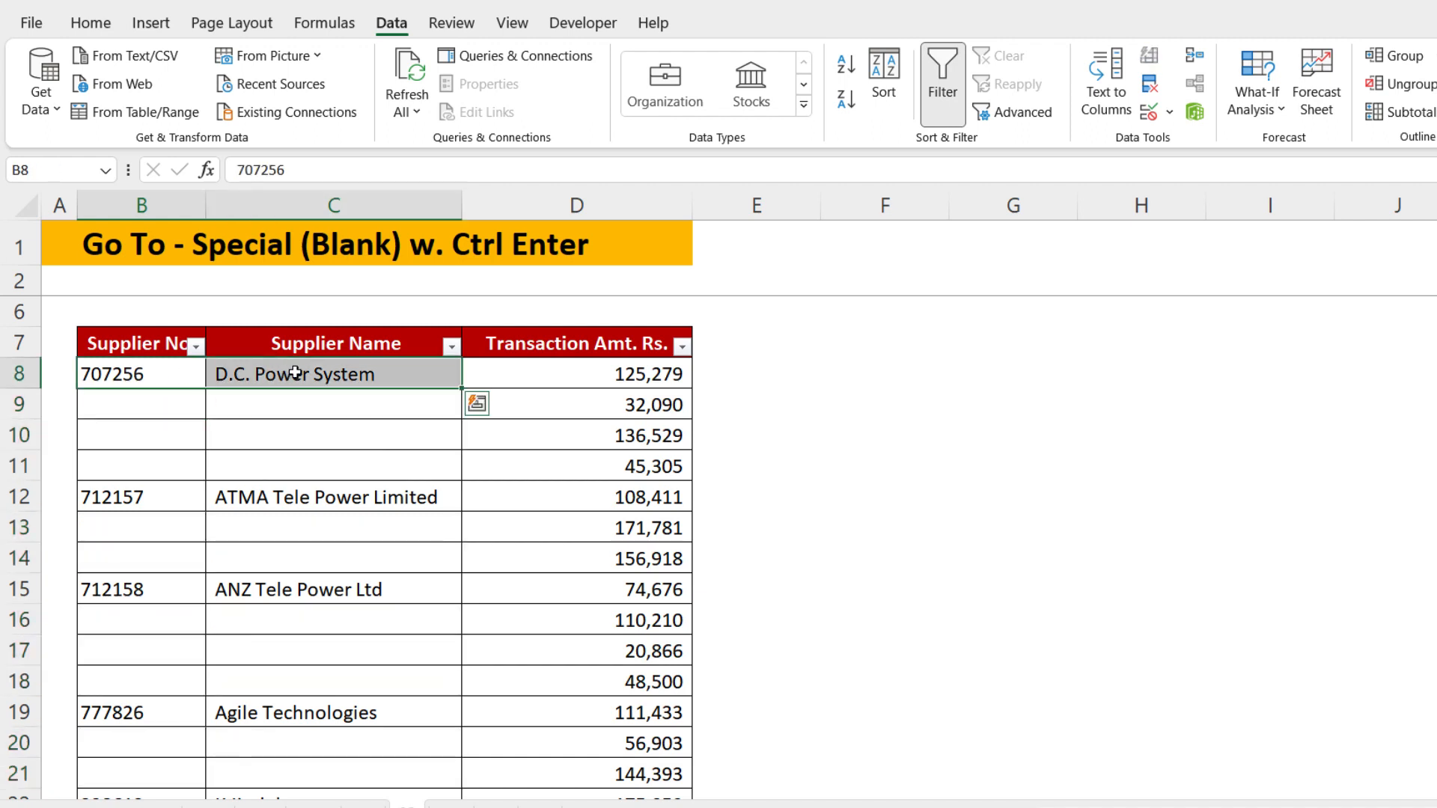
{"action": "scroll", "coordinate": [296, 373], "scroll_direction": "down", "scroll_amount": 12}
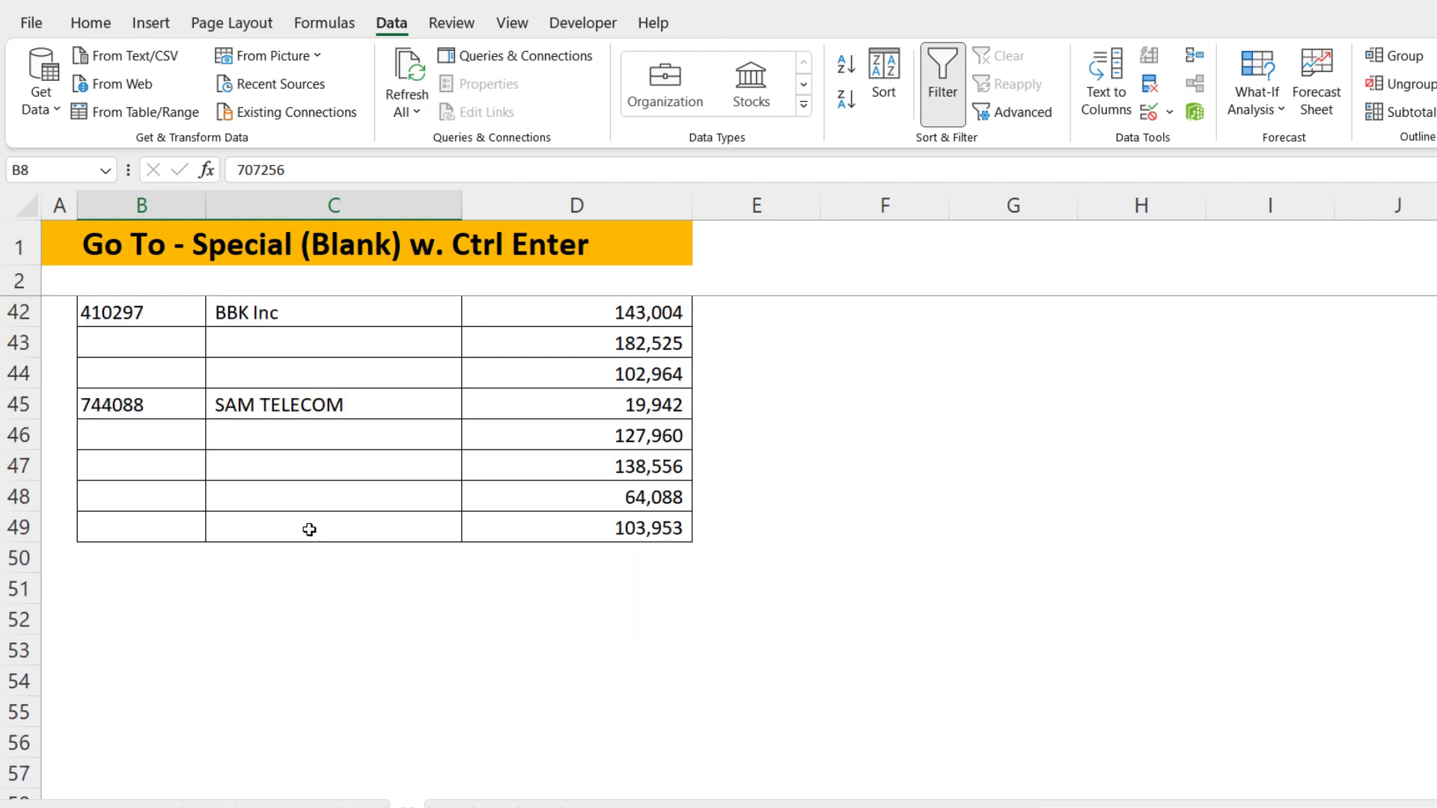
{"action": "left_click", "coordinate": [309, 529], "text": "shift"}
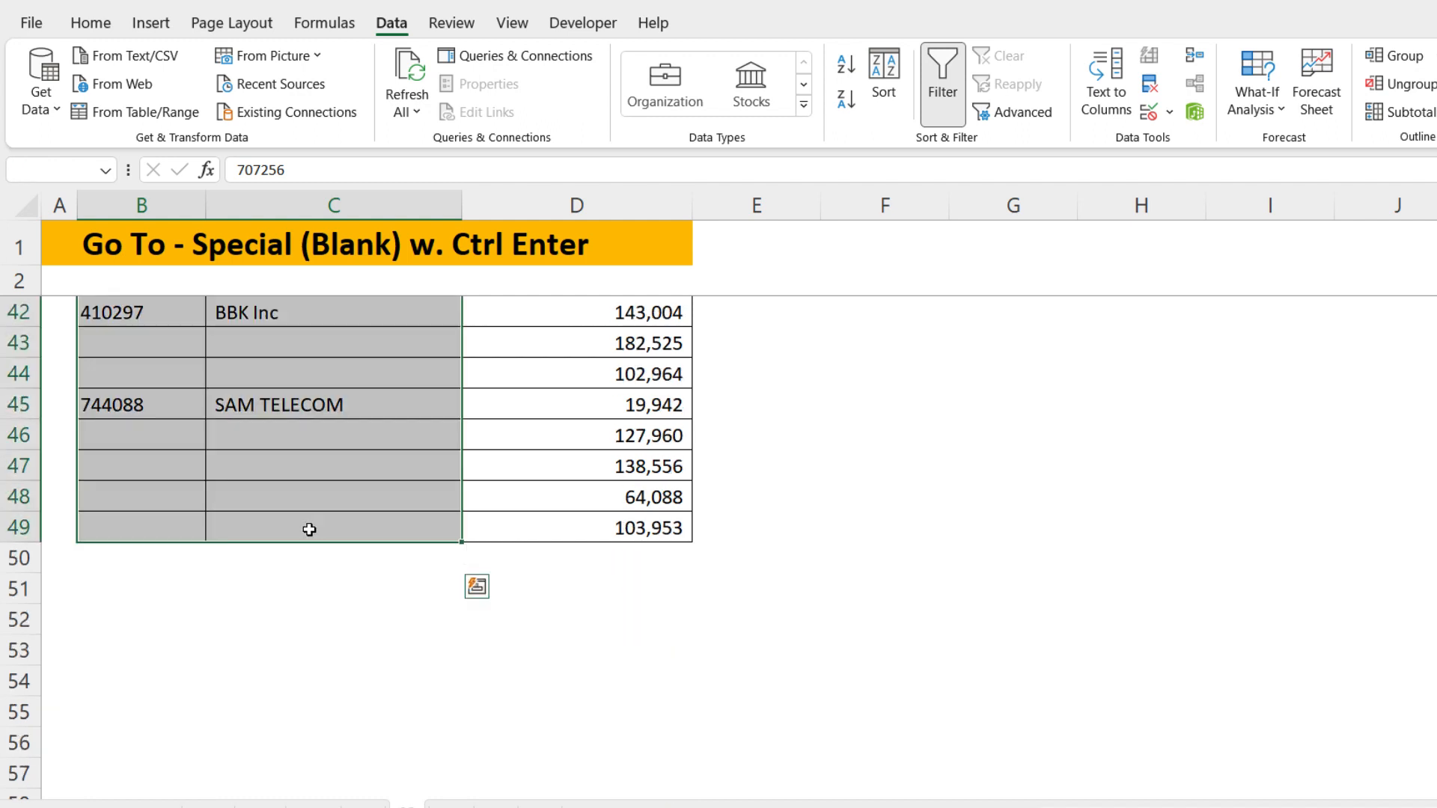
{"action": "key", "text": "ctrl+g"}
{"action": "left_click", "coordinate": [692, 494]}
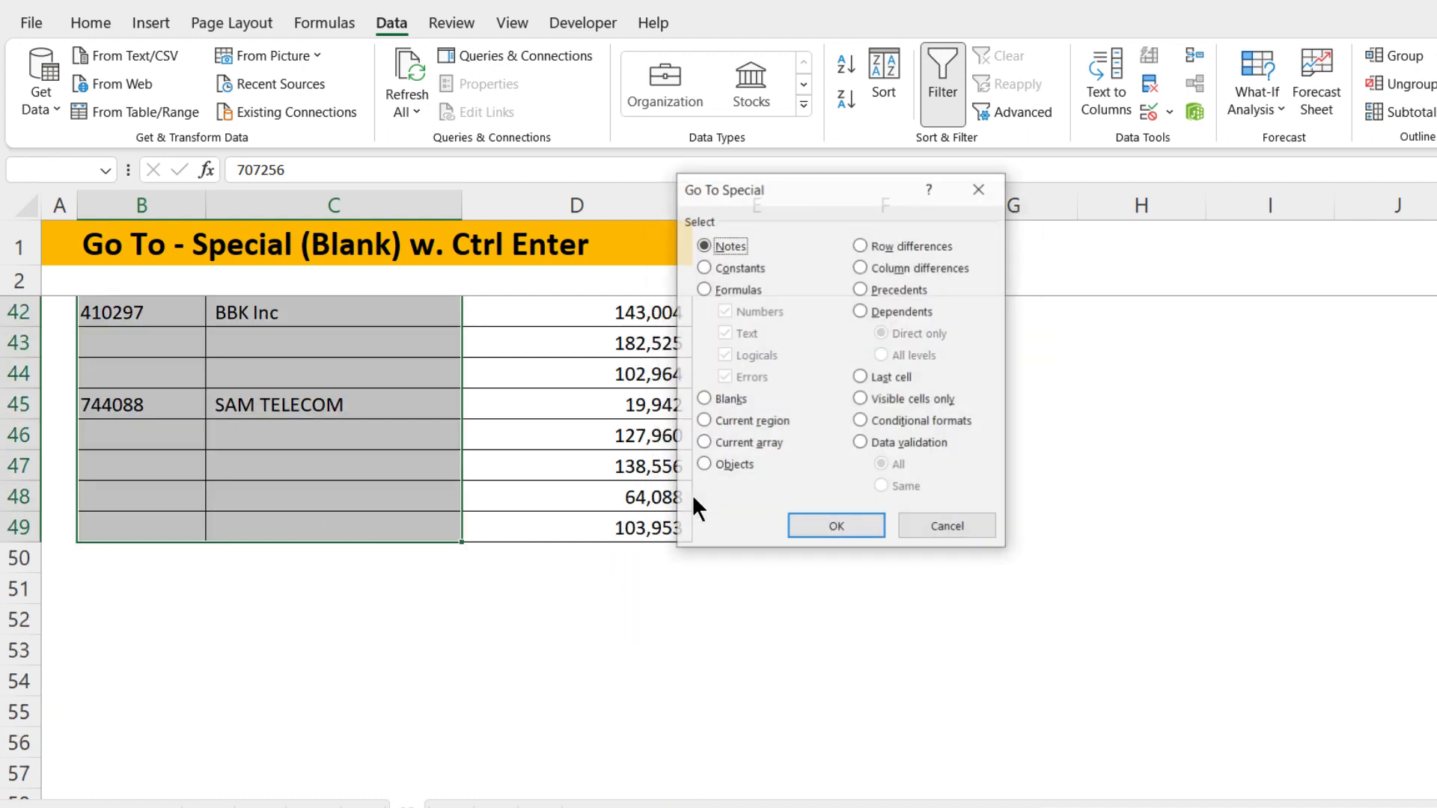
{"action": "left_click", "coordinate": [715, 399]}
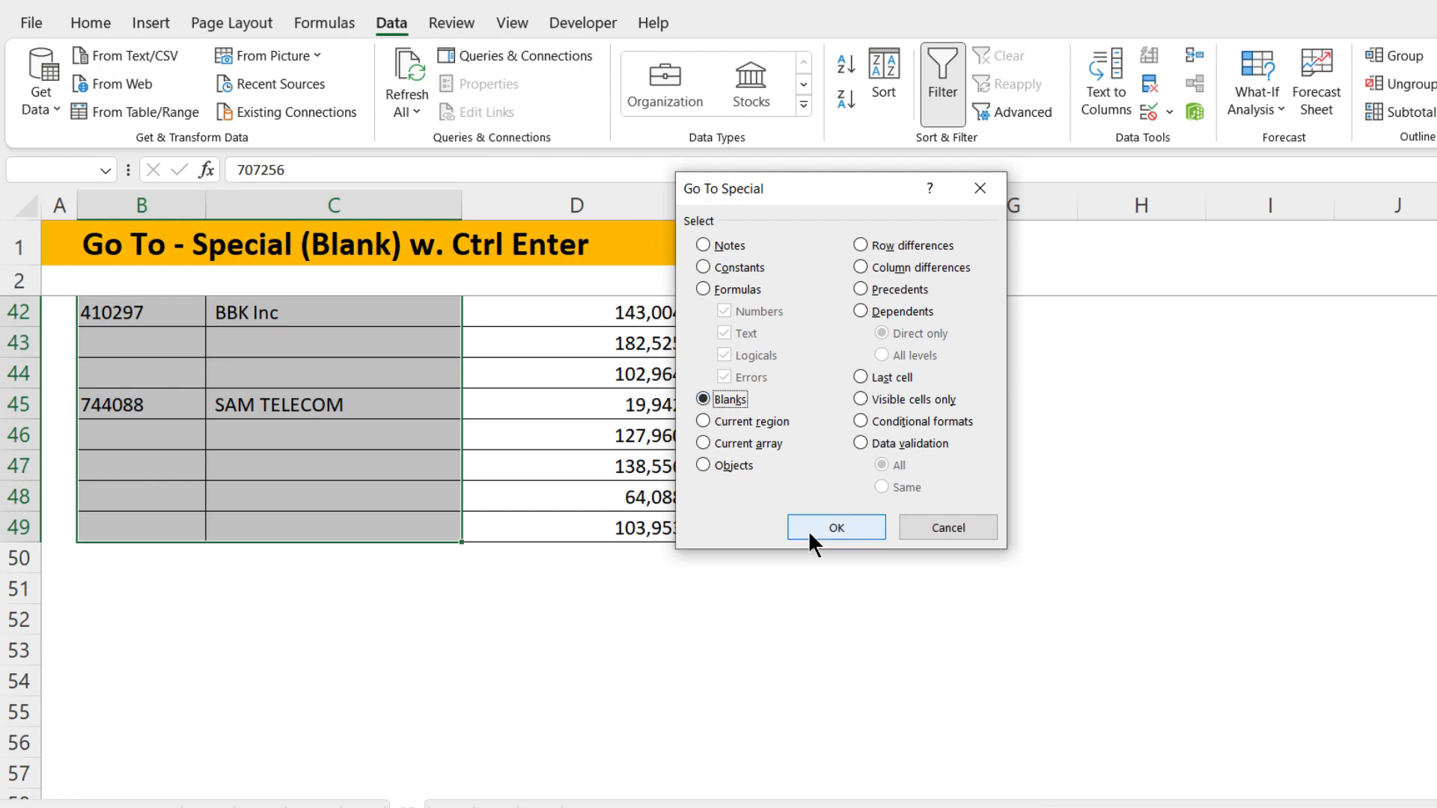
{"action": "left_click", "coordinate": [808, 529]}
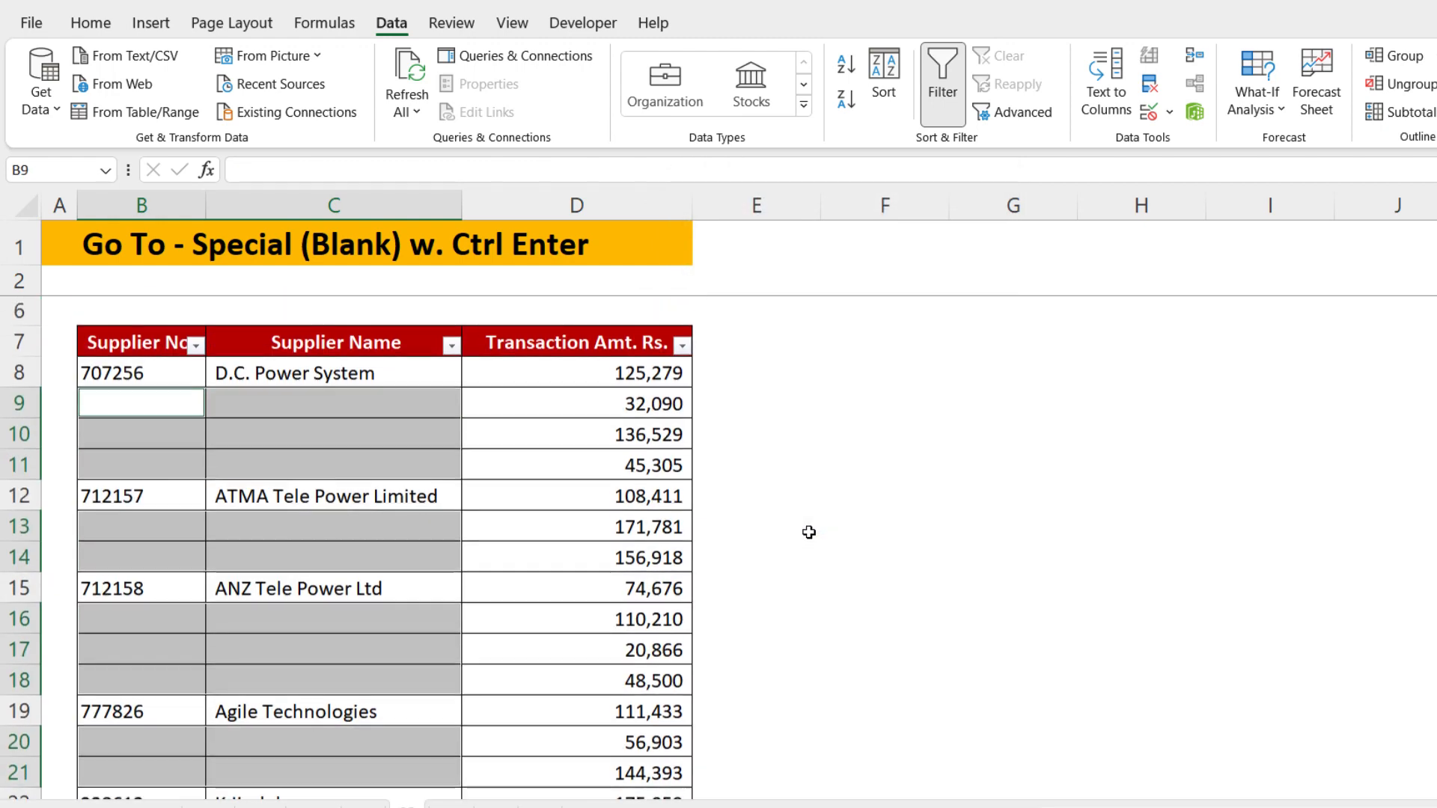
- Fill all selected blank supplier cells at once with the relative formula =B8, and check the filled rows
{"action": "type", "text": "="}
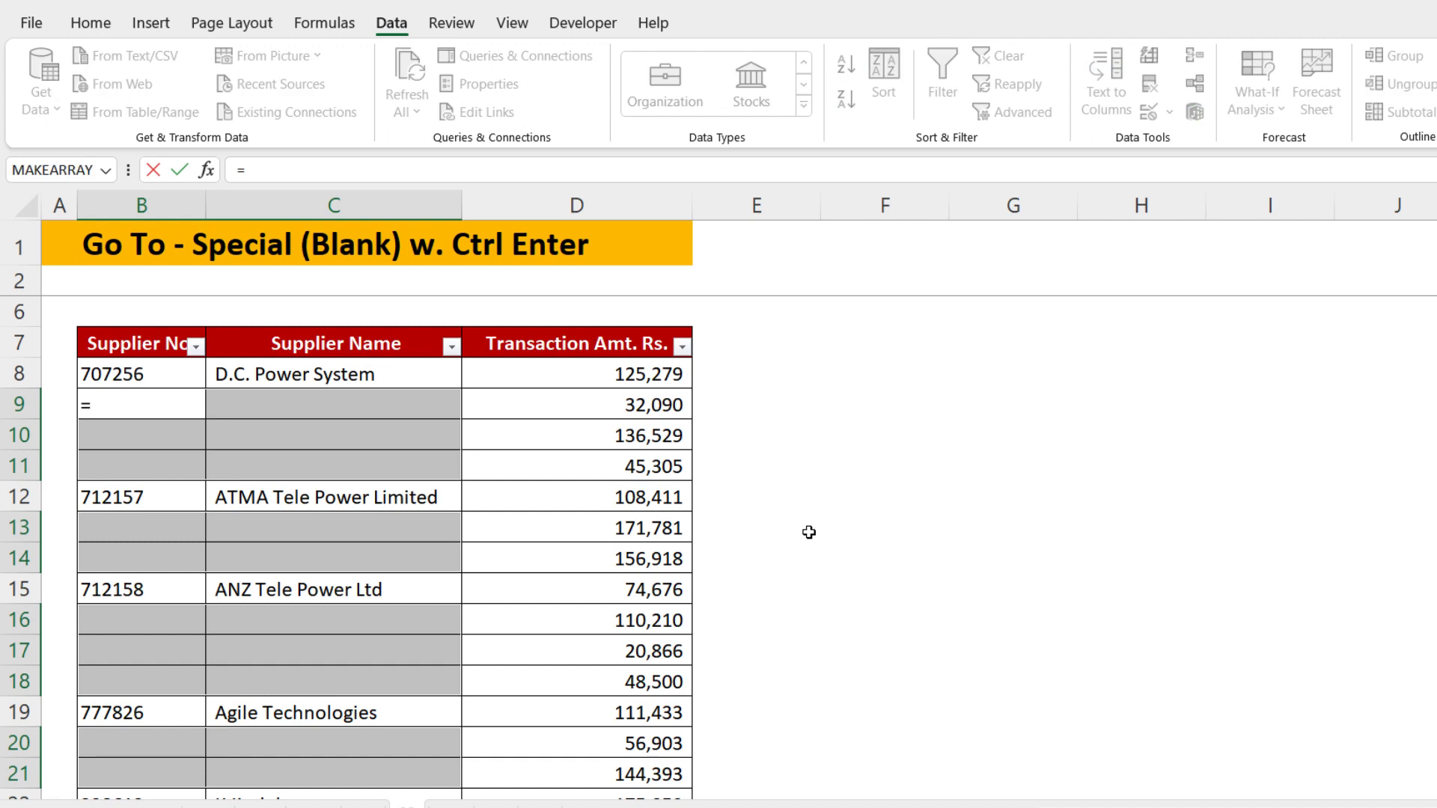
{"action": "left_click", "coordinate": [132, 376]}
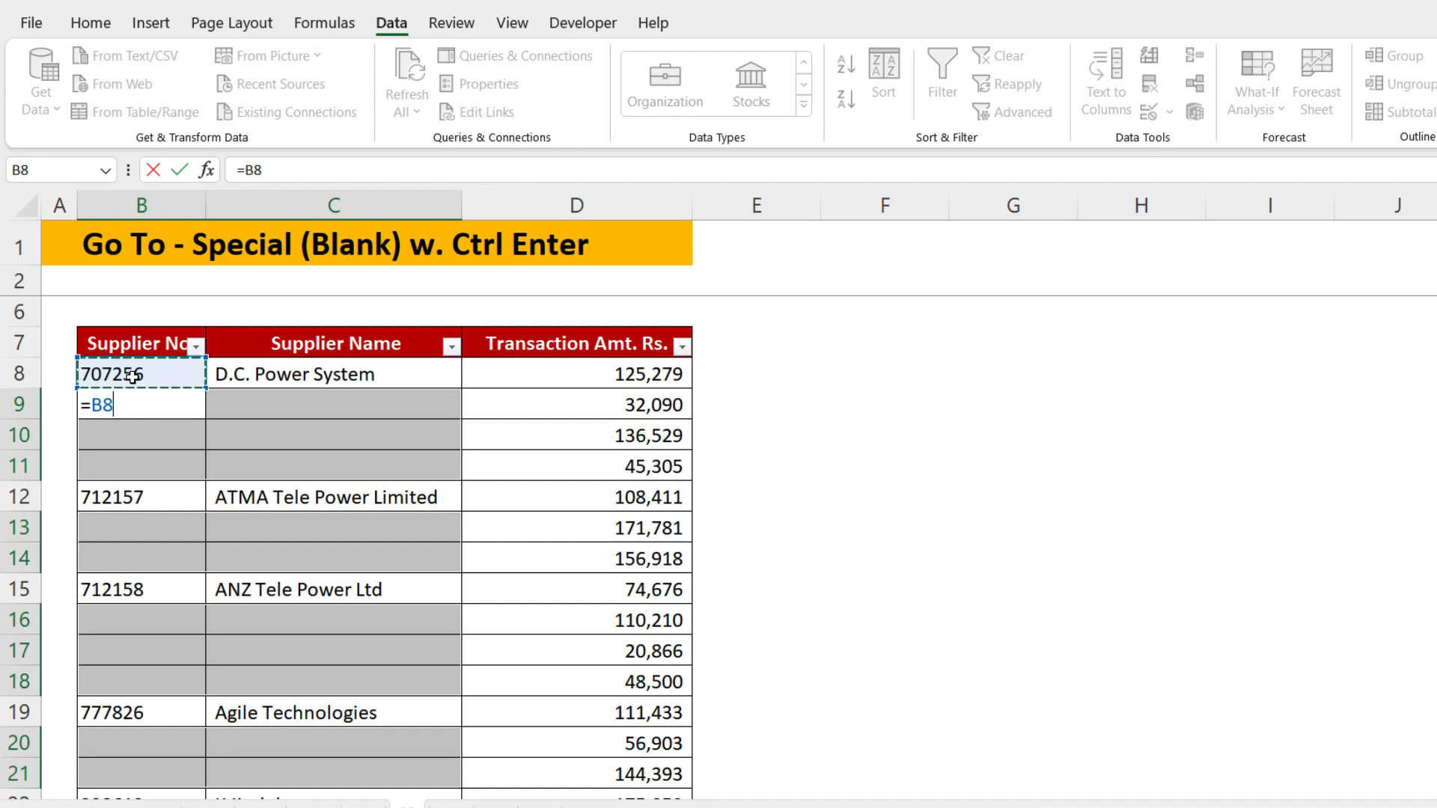
{"action": "key", "text": "ctrl+Return"}
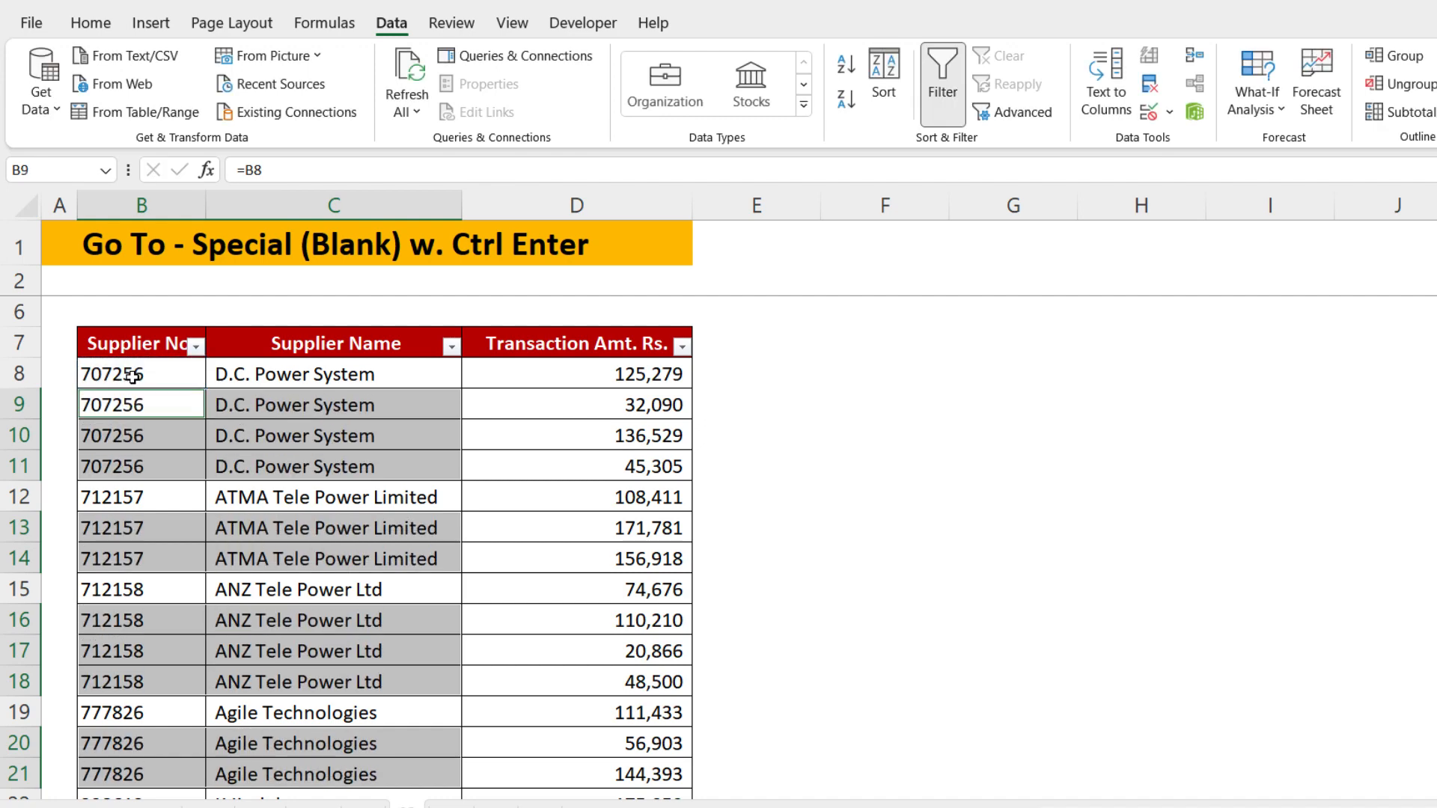
{"action": "left_click", "coordinate": [293, 440]}
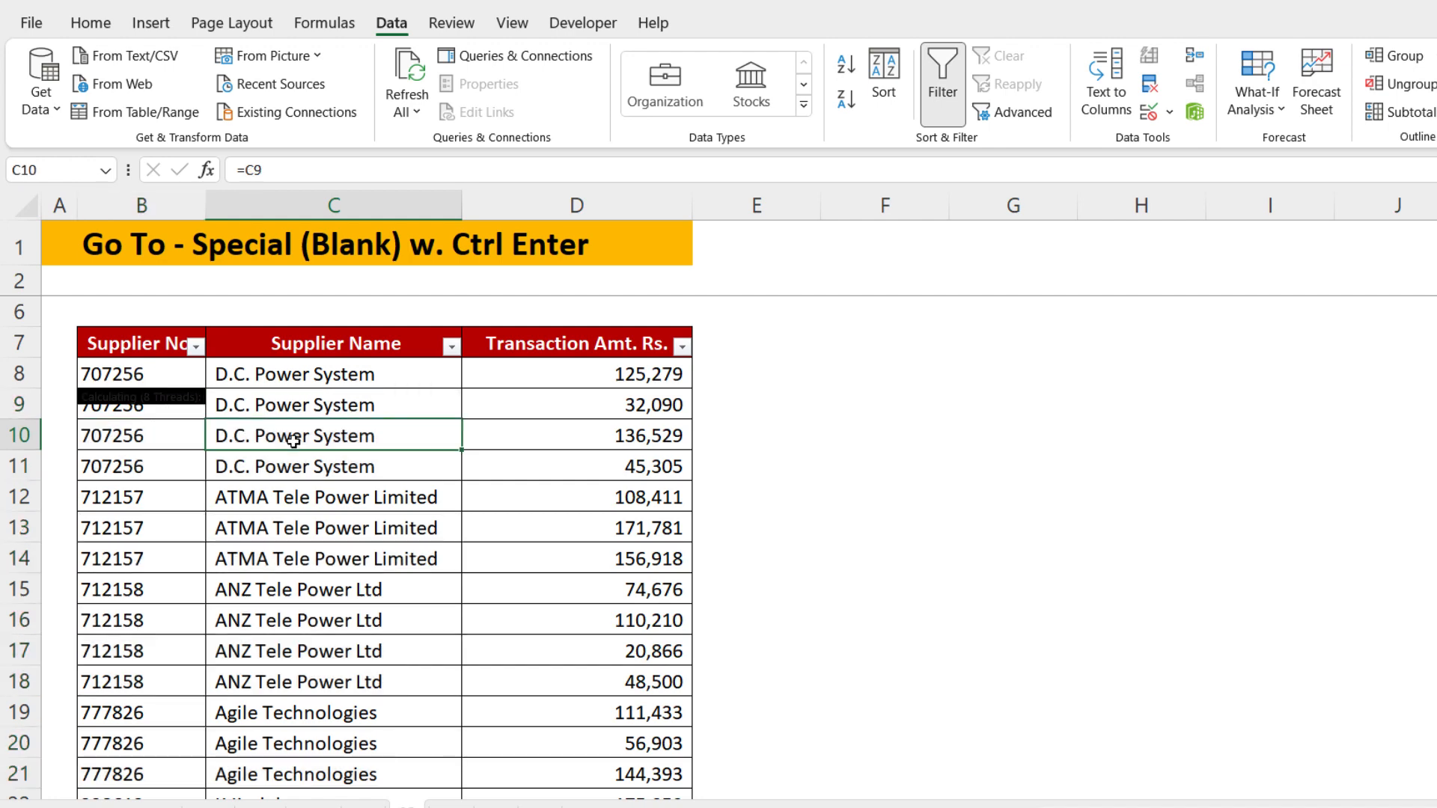
{"action": "scroll", "coordinate": [293, 441], "scroll_direction": "down", "scroll_amount": 2}
{"action": "scroll", "coordinate": [293, 440], "scroll_direction": "down", "scroll_amount": 1}
{"action": "scroll", "coordinate": [293, 440], "scroll_direction": "up", "scroll_amount": 2}
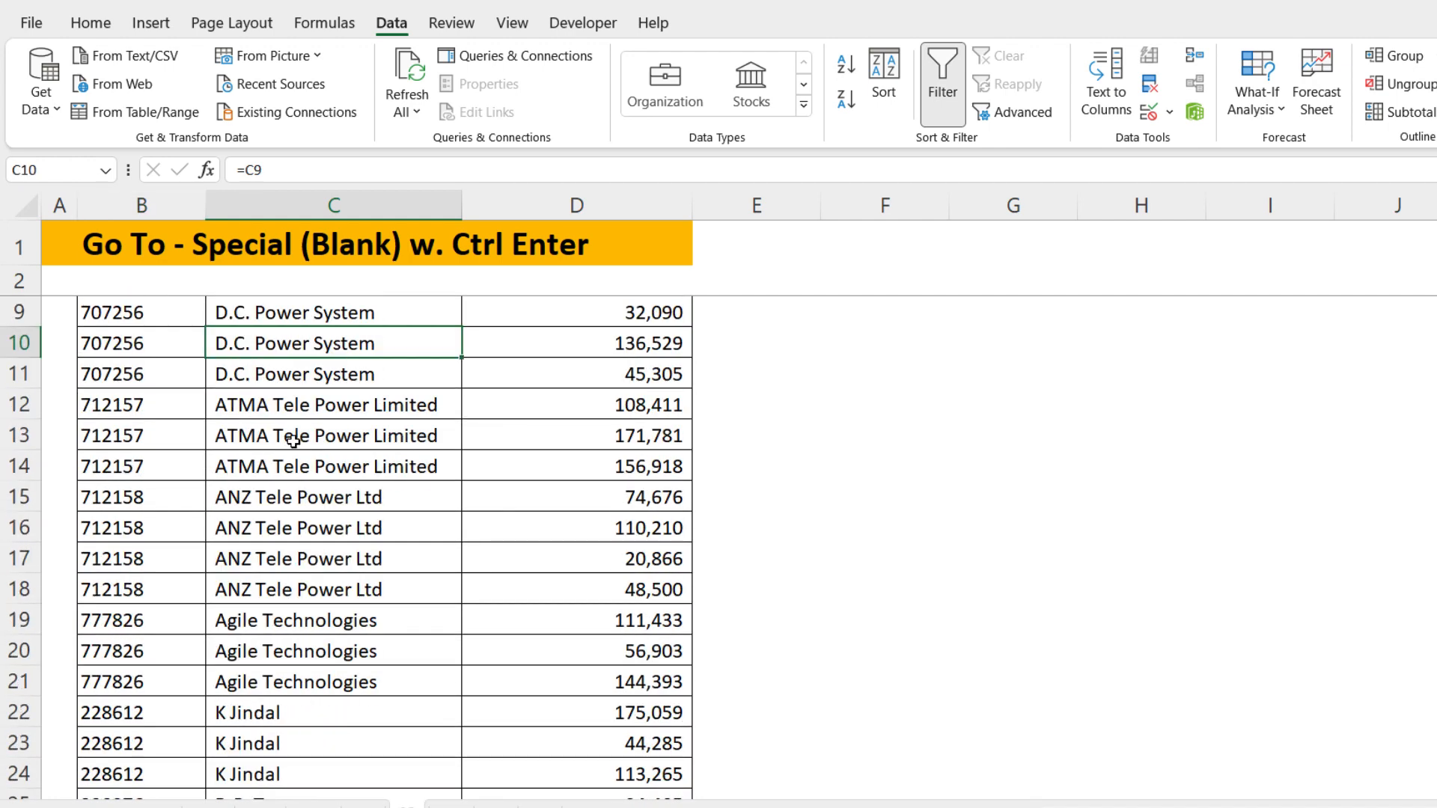
{"action": "scroll", "coordinate": [293, 440], "scroll_direction": "up", "scroll_amount": 2}
- Clear D.C. Power System from C8 to test the dependent formulas in C9:C11, and undo the deletion
{"action": "left_click", "coordinate": [321, 466]}
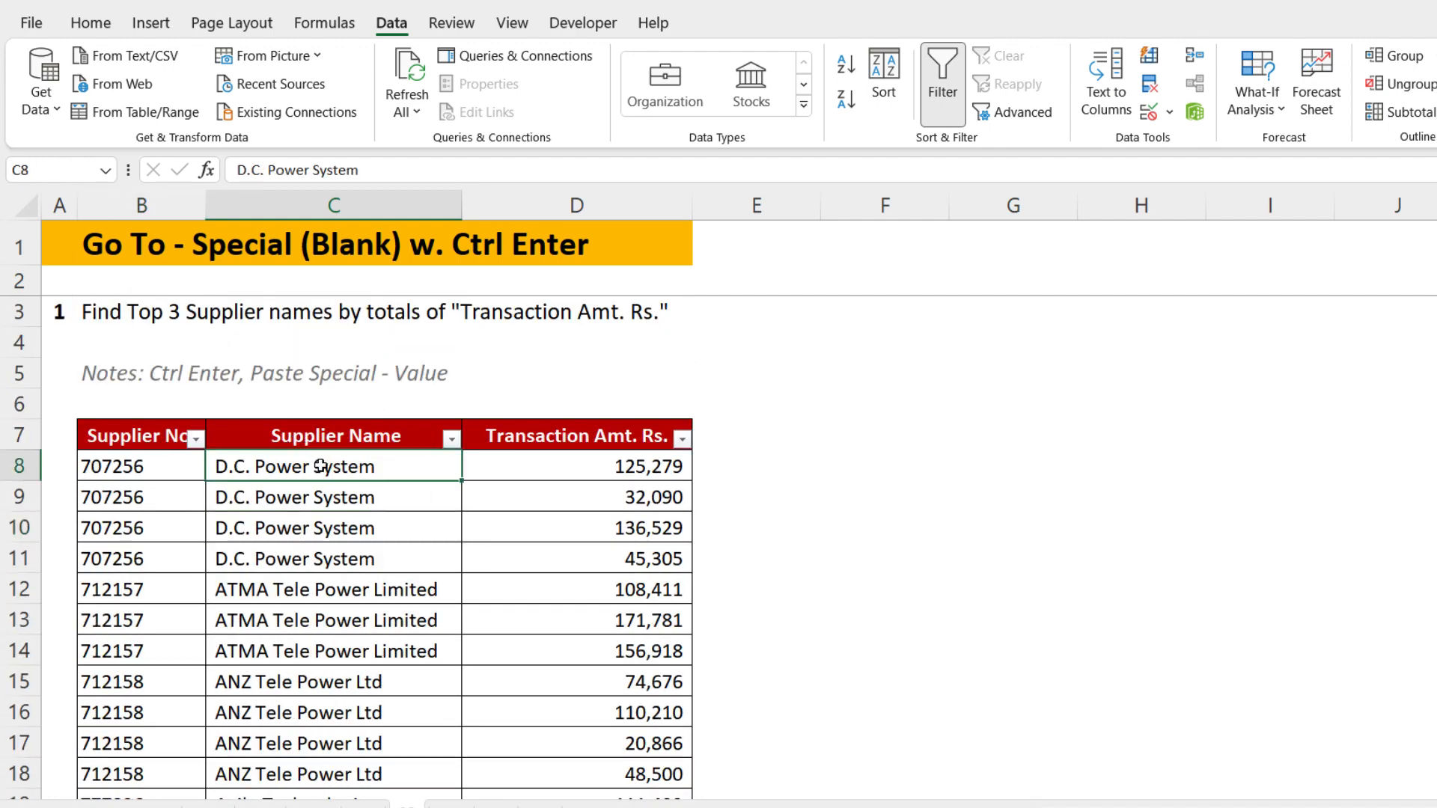
{"action": "key", "text": "Delete"}
{"action": "left_click_drag", "start_coordinate": [317, 497], "coordinate": [323, 560]}
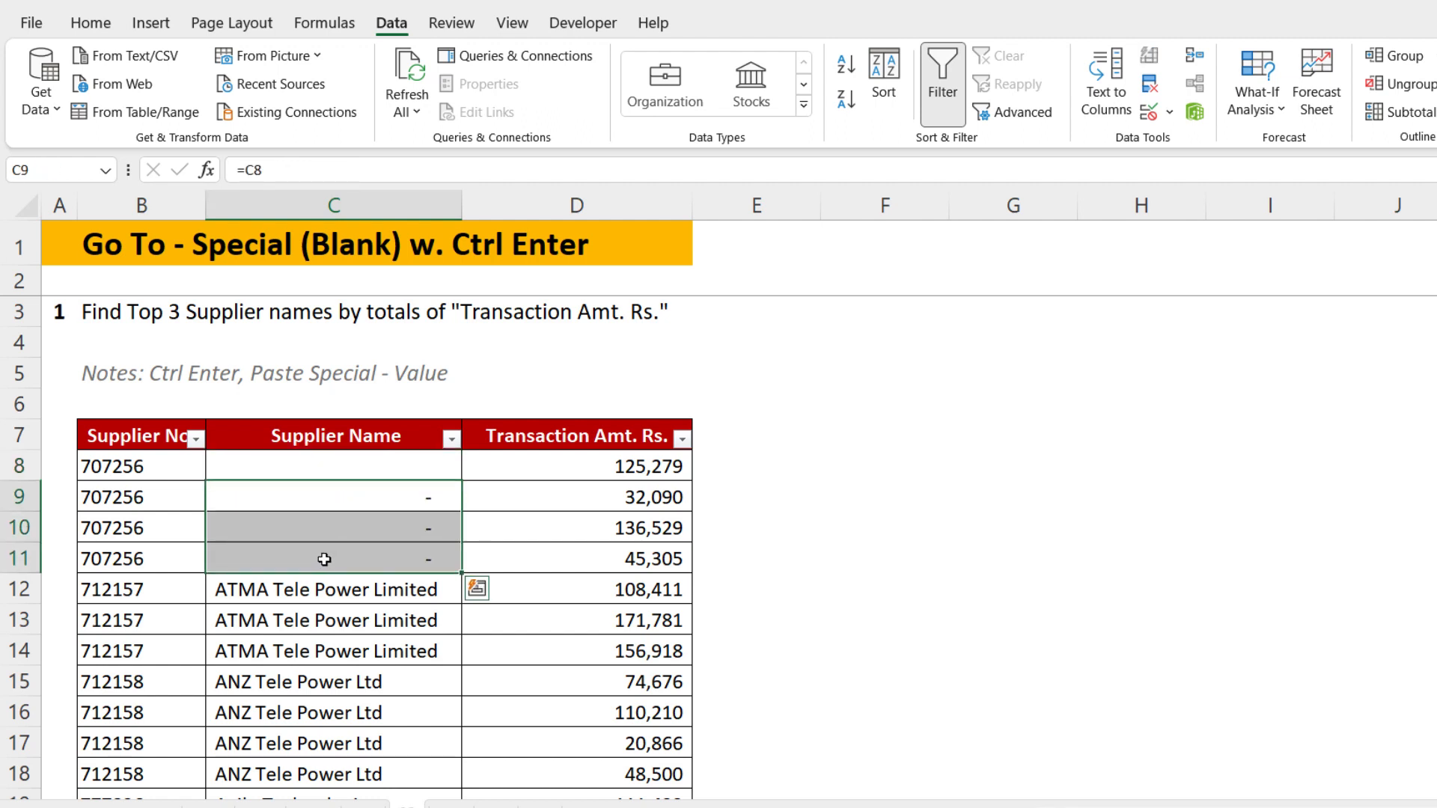
{"action": "key", "text": "ctrl+z"}
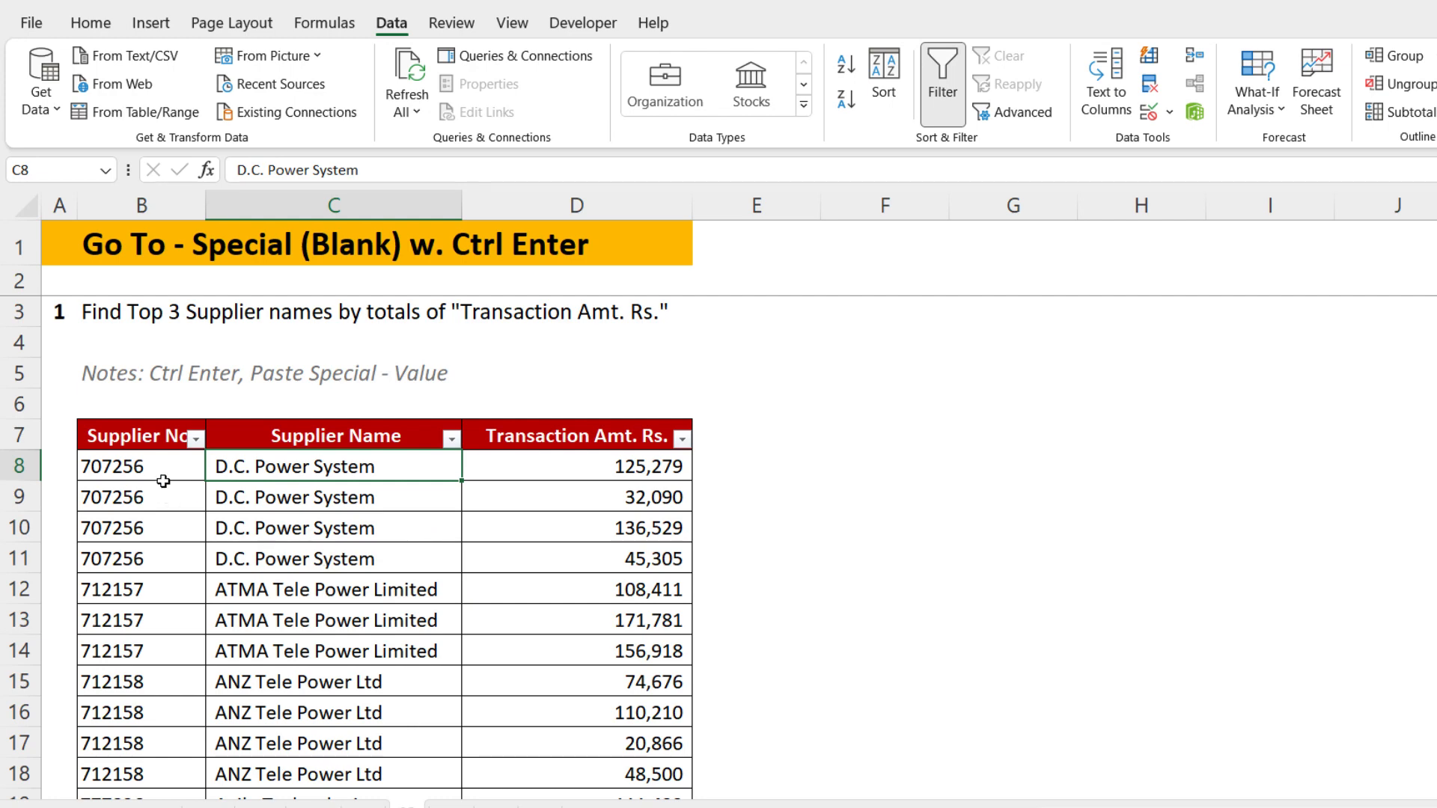
- Convert supplier range B8:C49 to static data by copying it and pasting it over itself as Values
{"action": "left_click", "coordinate": [164, 469]}
{"action": "key", "text": "shift+Right"}
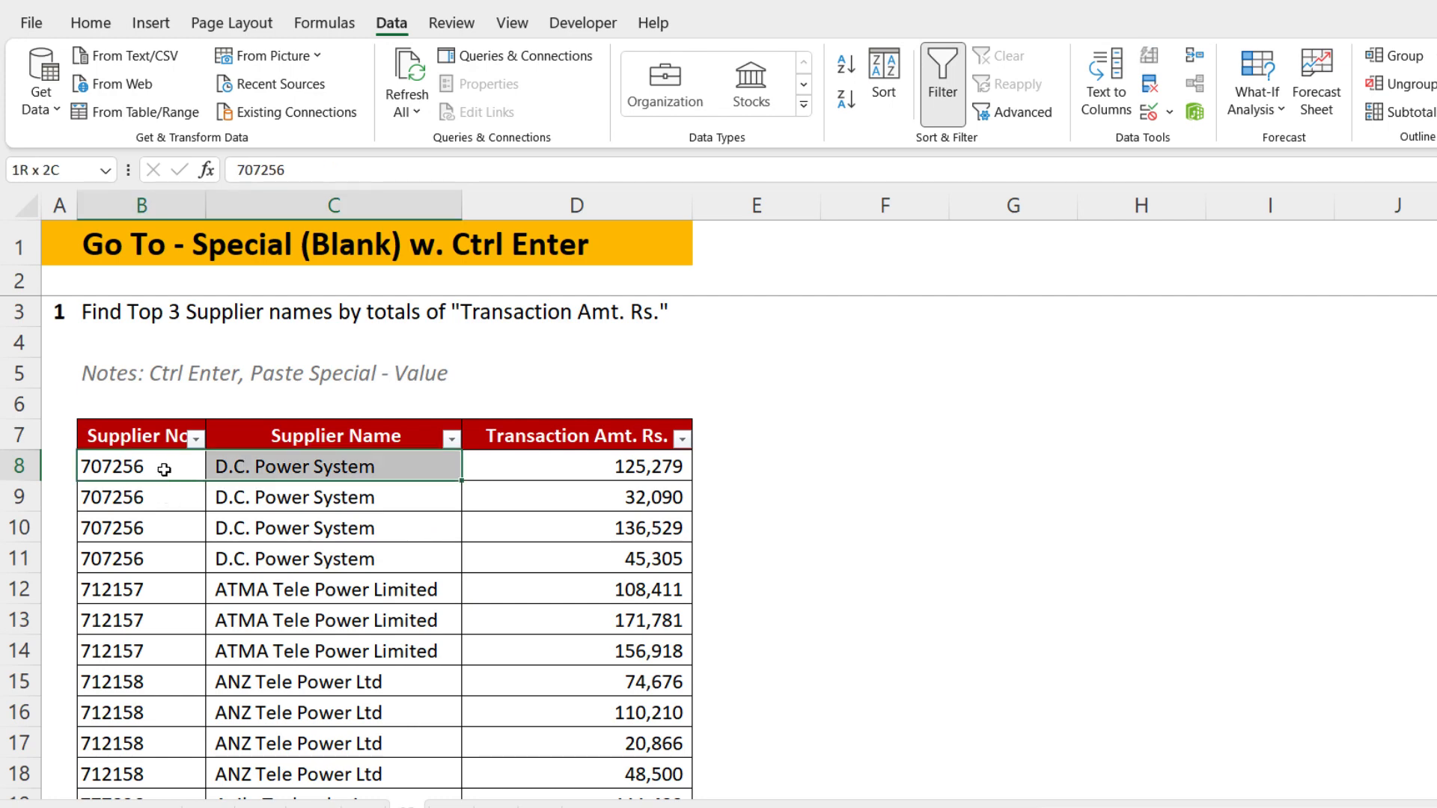
{"action": "key", "text": "ctrl+shift+Down"}
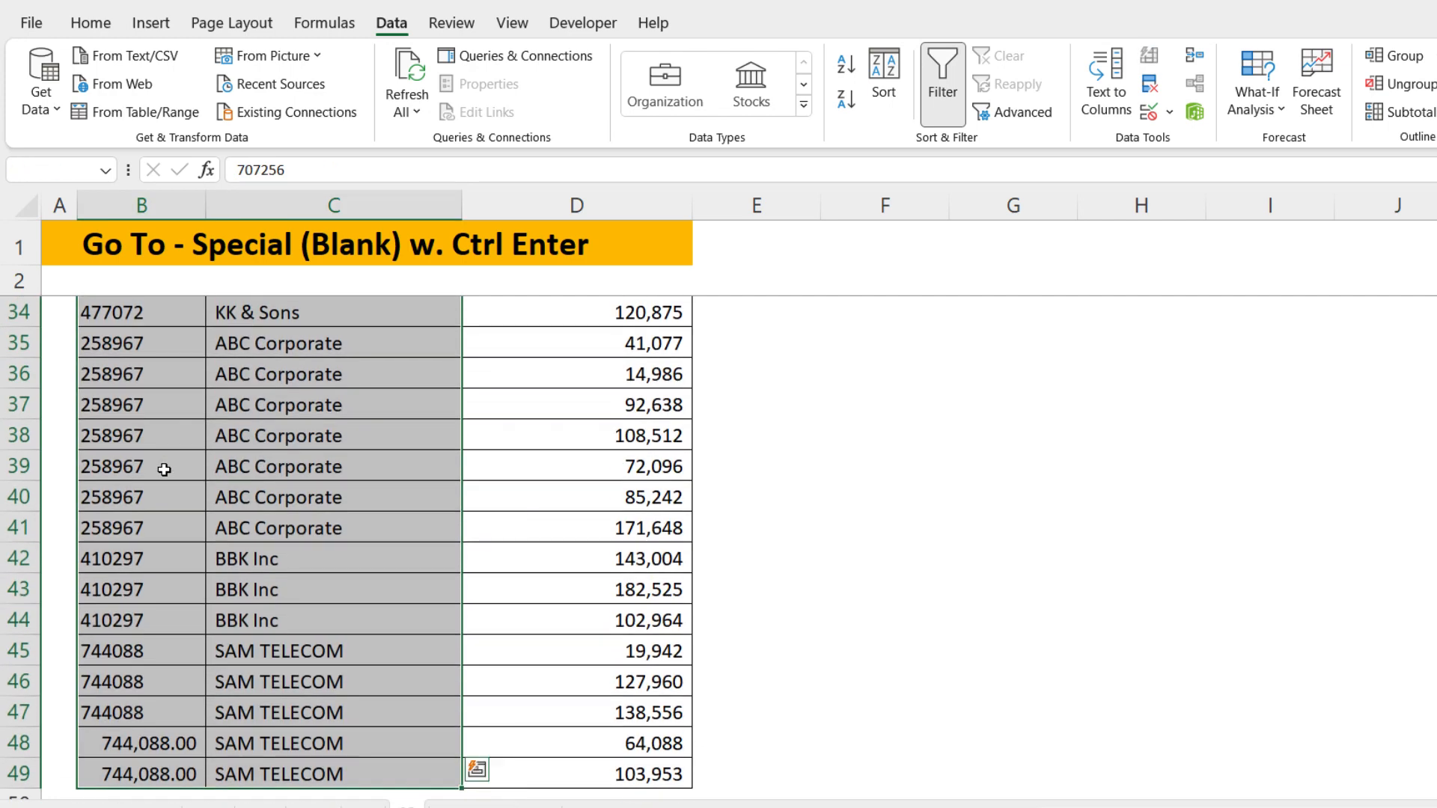
{"action": "right_click", "coordinate": [283, 431]}
{"action": "left_click", "coordinate": [350, 243]}
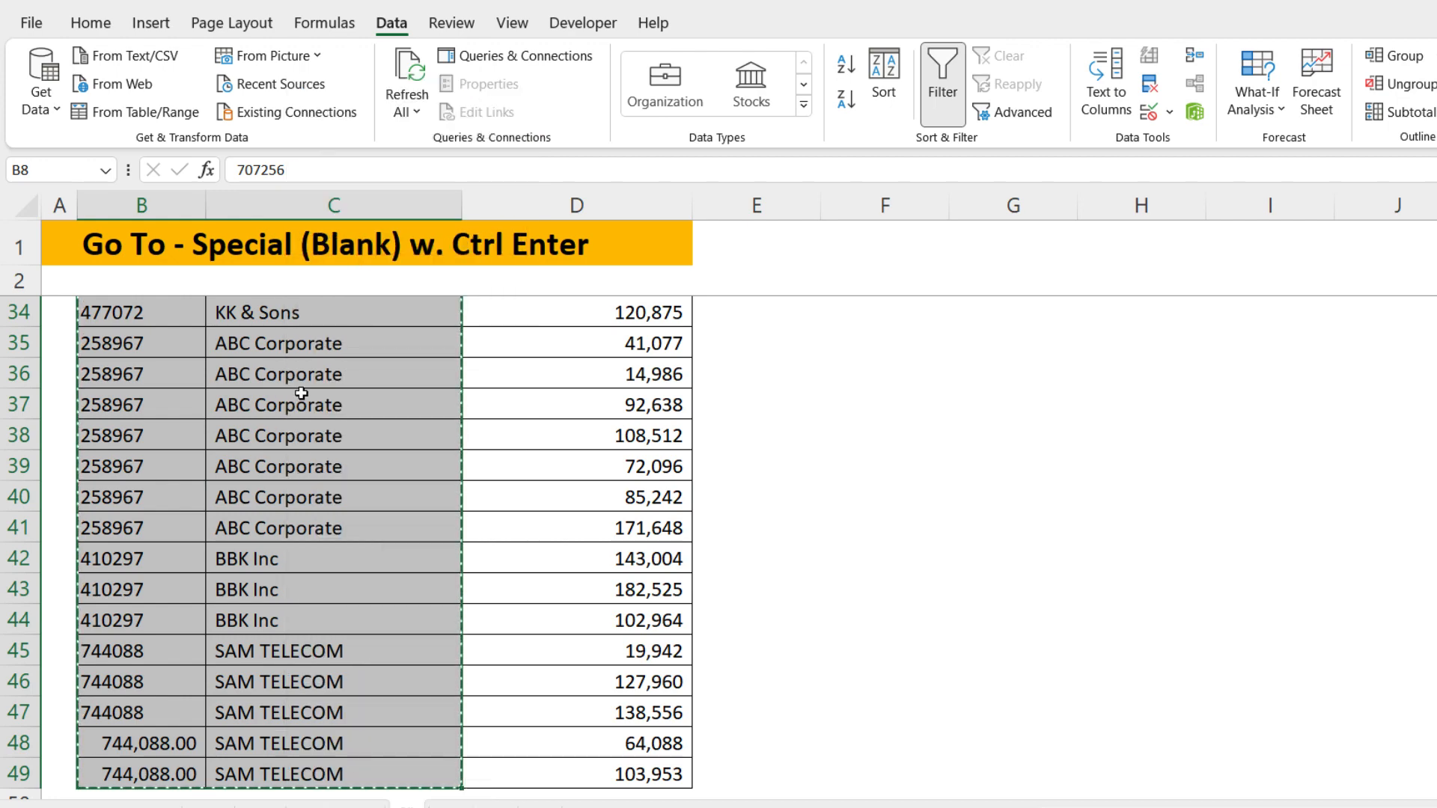
{"action": "right_click", "coordinate": [302, 394]}
{"action": "left_click", "coordinate": [355, 348]}
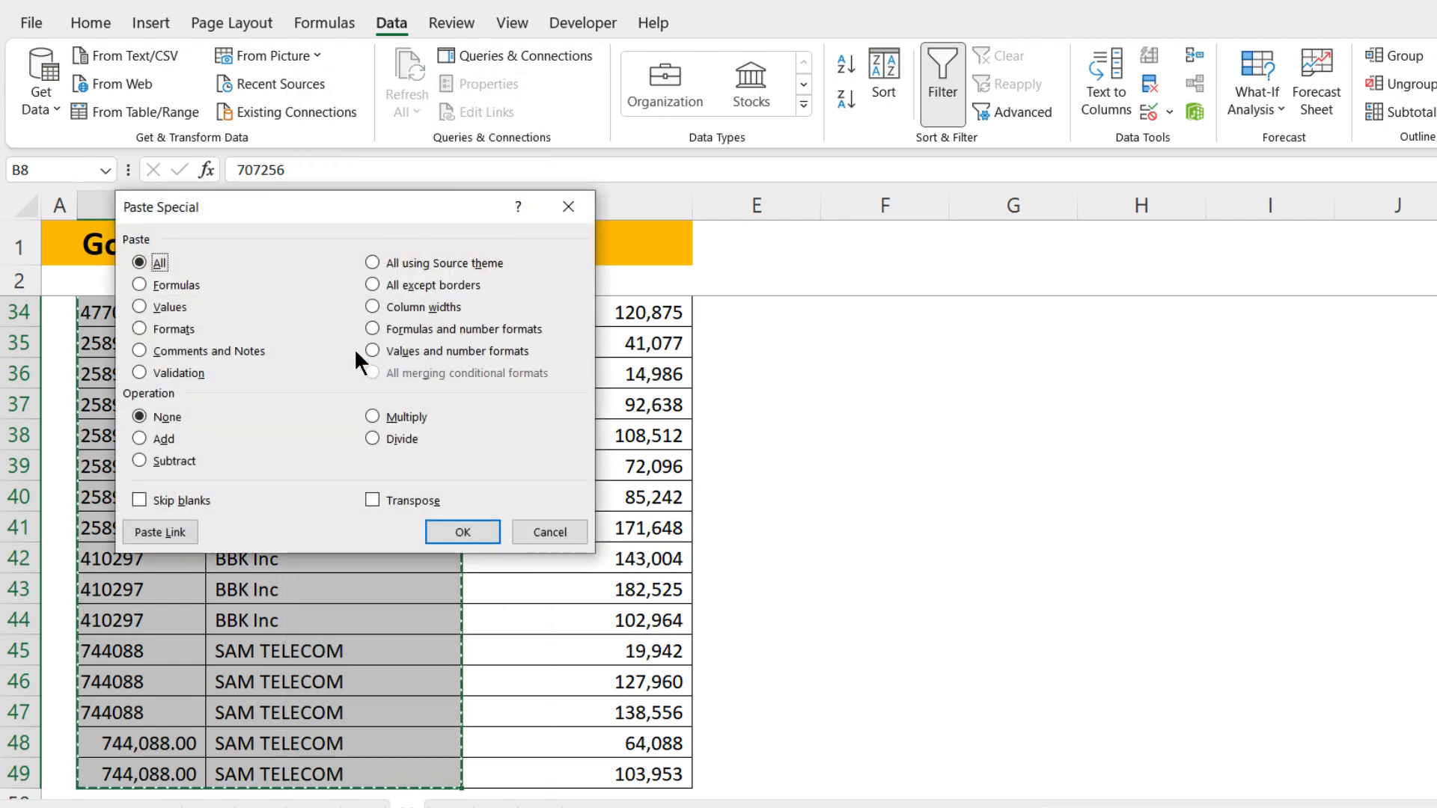
{"action": "left_click", "coordinate": [155, 304]}
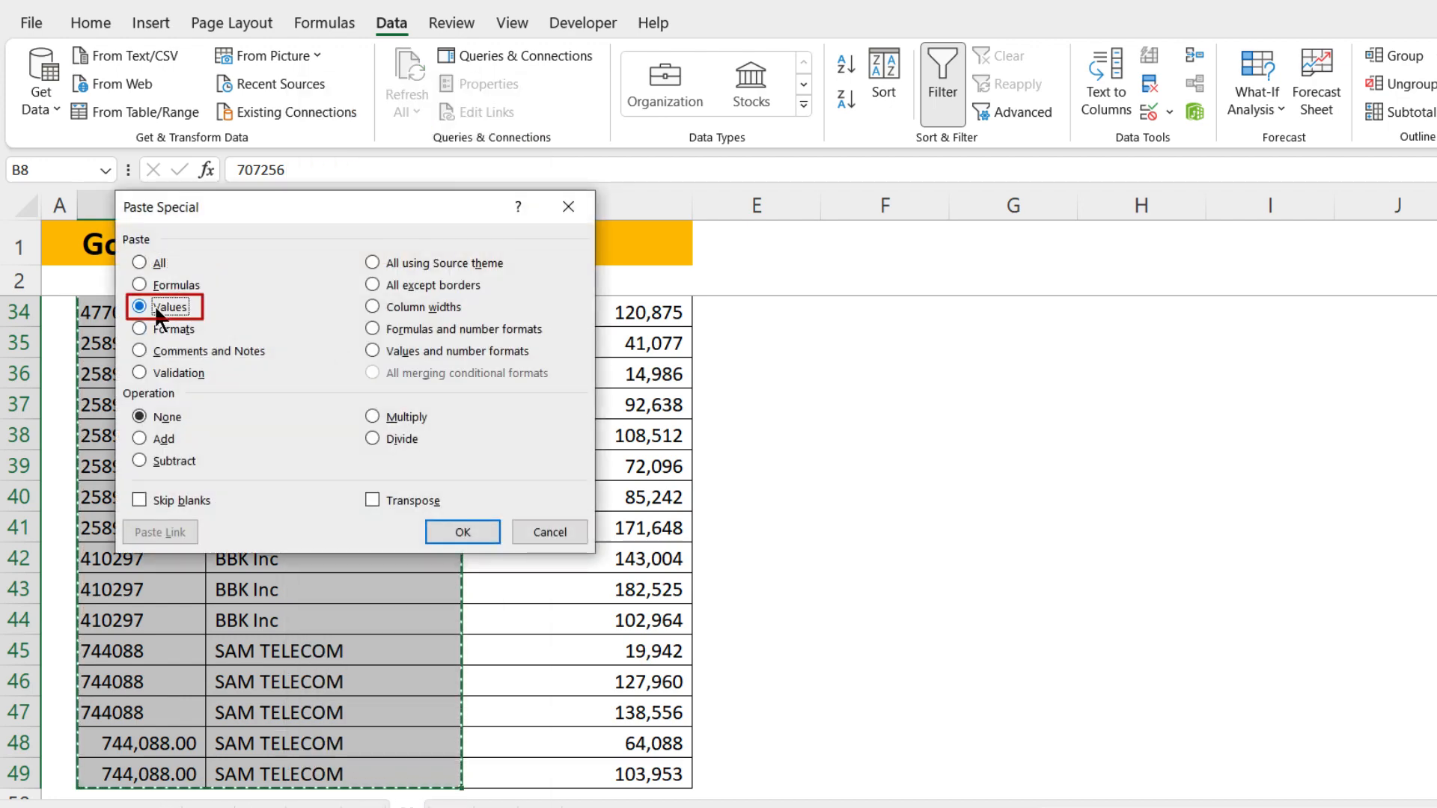
{"action": "left_click", "coordinate": [463, 532]}
- Inspect the contents of C9 and C10 to check whether they hold plain text instead of formulas
{"action": "scroll", "coordinate": [396, 501], "scroll_direction": "up", "scroll_amount": 10}
{"action": "left_click", "coordinate": [396, 501]}
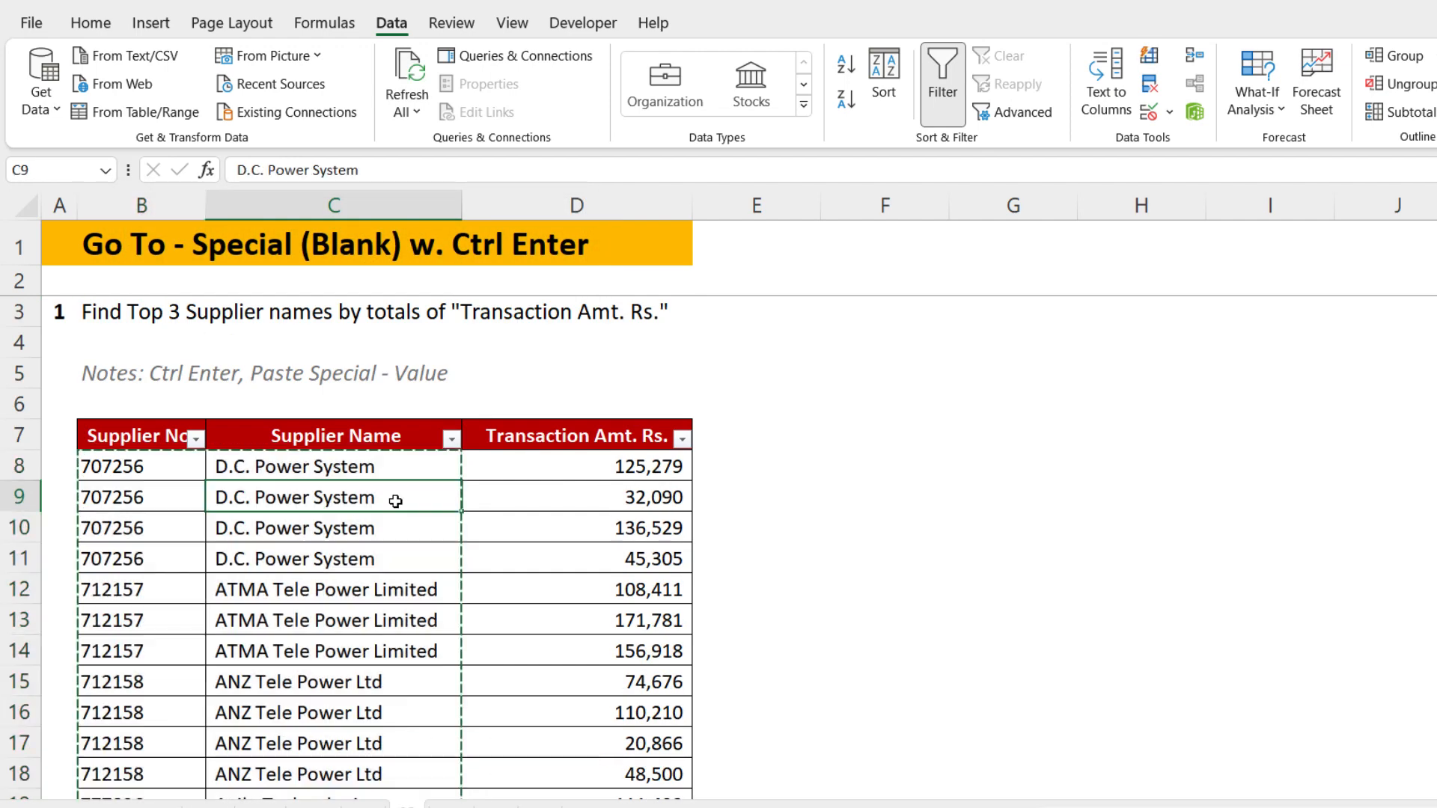
{"action": "double_click", "coordinate": [396, 500]}
{"action": "left_click_drag", "start_coordinate": [396, 501], "coordinate": [182, 492]}
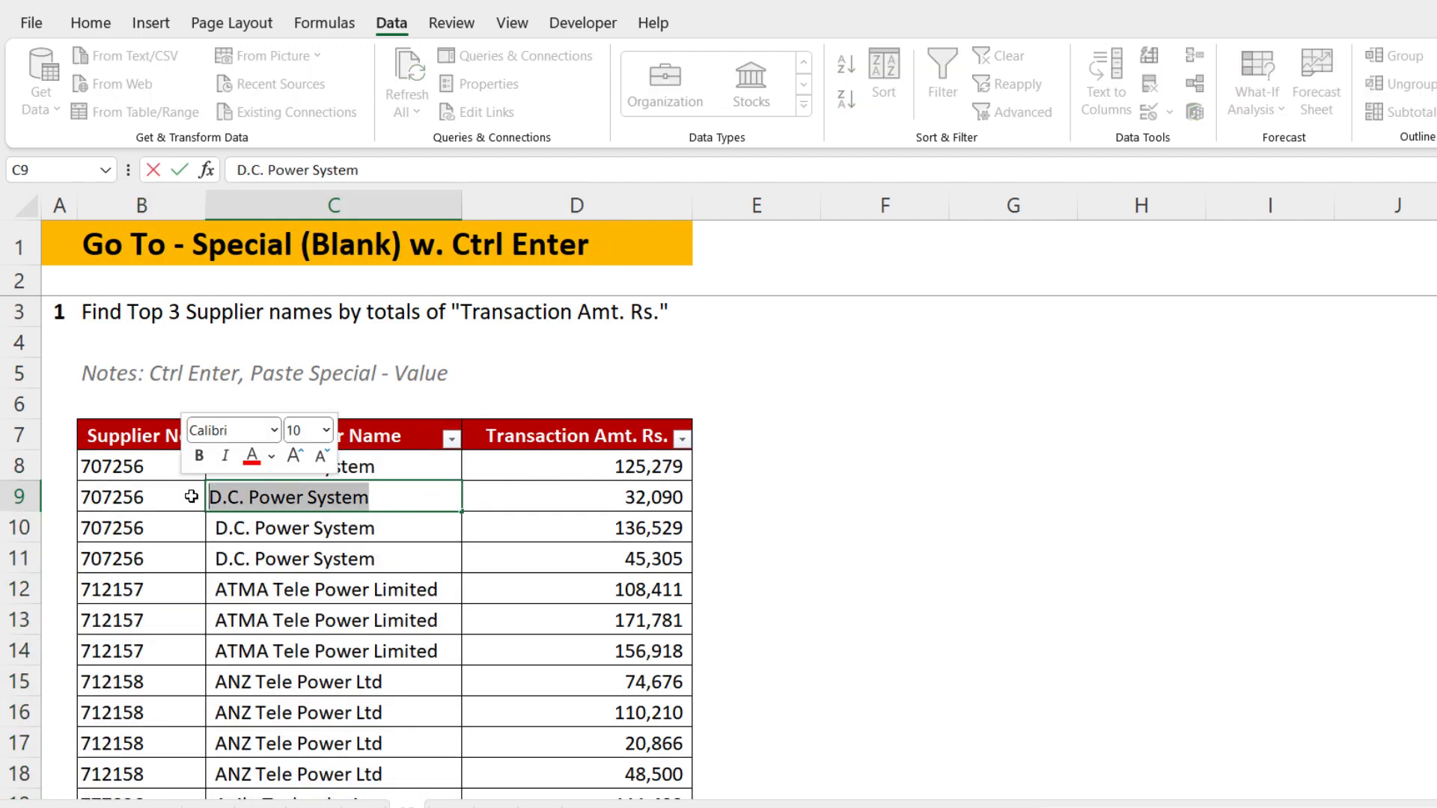
{"action": "left_click", "coordinate": [397, 528]}
{"action": "double_click", "coordinate": [397, 528]}
{"action": "left_click_drag", "start_coordinate": [397, 528], "coordinate": [182, 526]}
{"action": "key", "text": "Escape"}
- Delete the supplier name in C8, check C9:C11 for dependence on it, and restore C8
{"action": "left_click", "coordinate": [406, 476]}
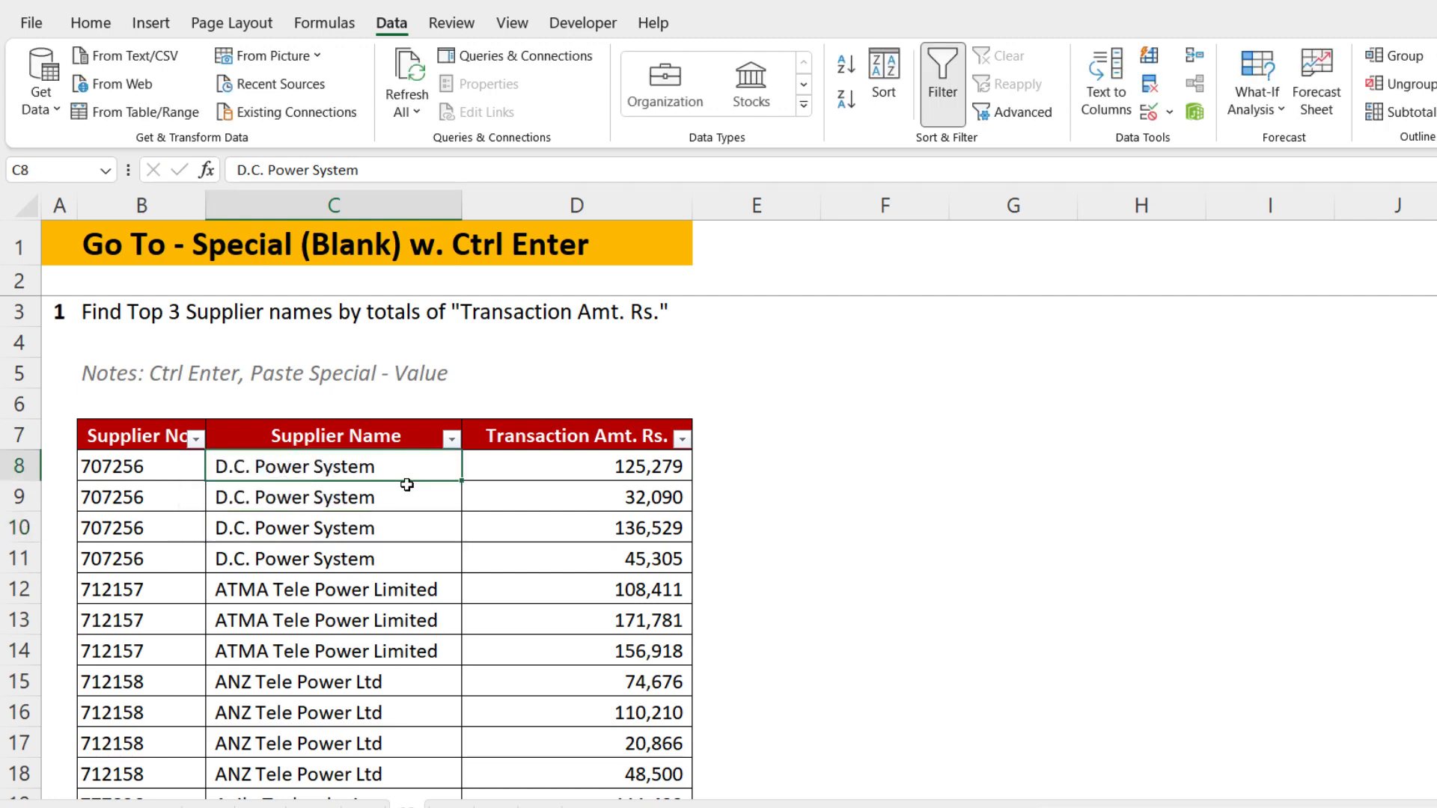
{"action": "key", "text": "Delete"}
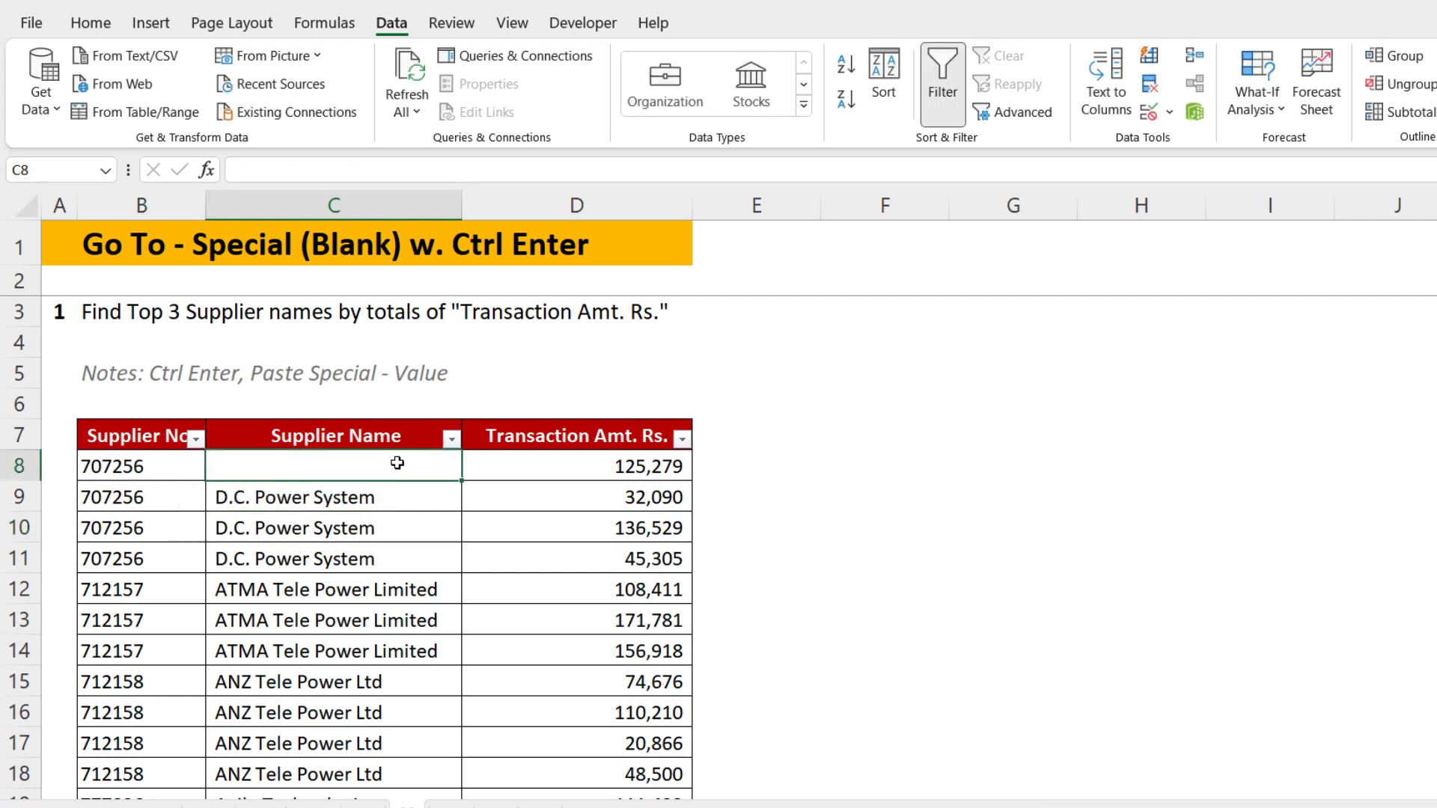
{"action": "left_click_drag", "start_coordinate": [387, 494], "coordinate": [390, 563]}
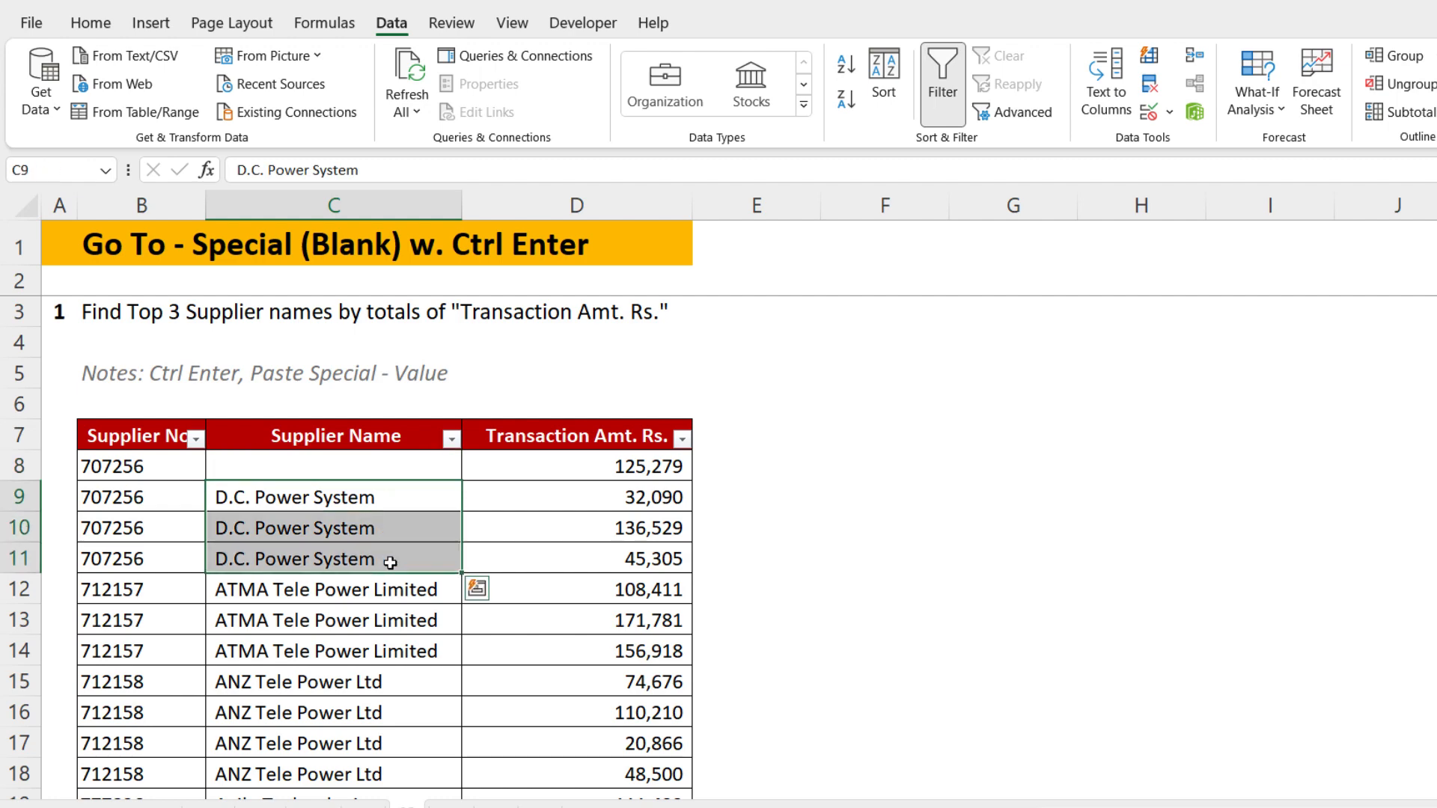
{"action": "key", "text": "ctrl+z"}
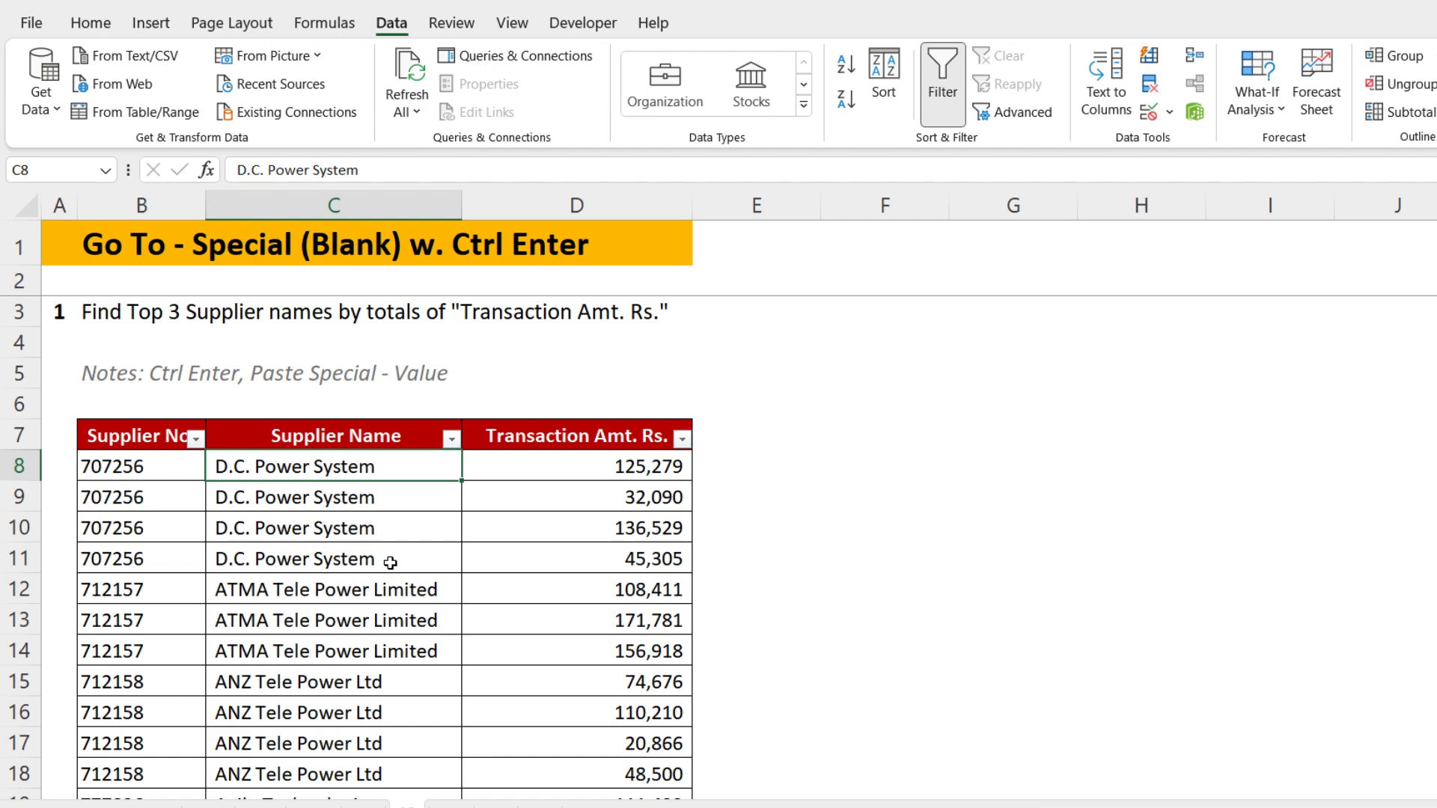
- Undo the values paste and the formula fill in the supplier number and name columns
{"action": "key", "text": "ctrl+z"}
{"action": "key", "text": "ctrl+z"}
{"action": "key", "text": "ctrl+z"}
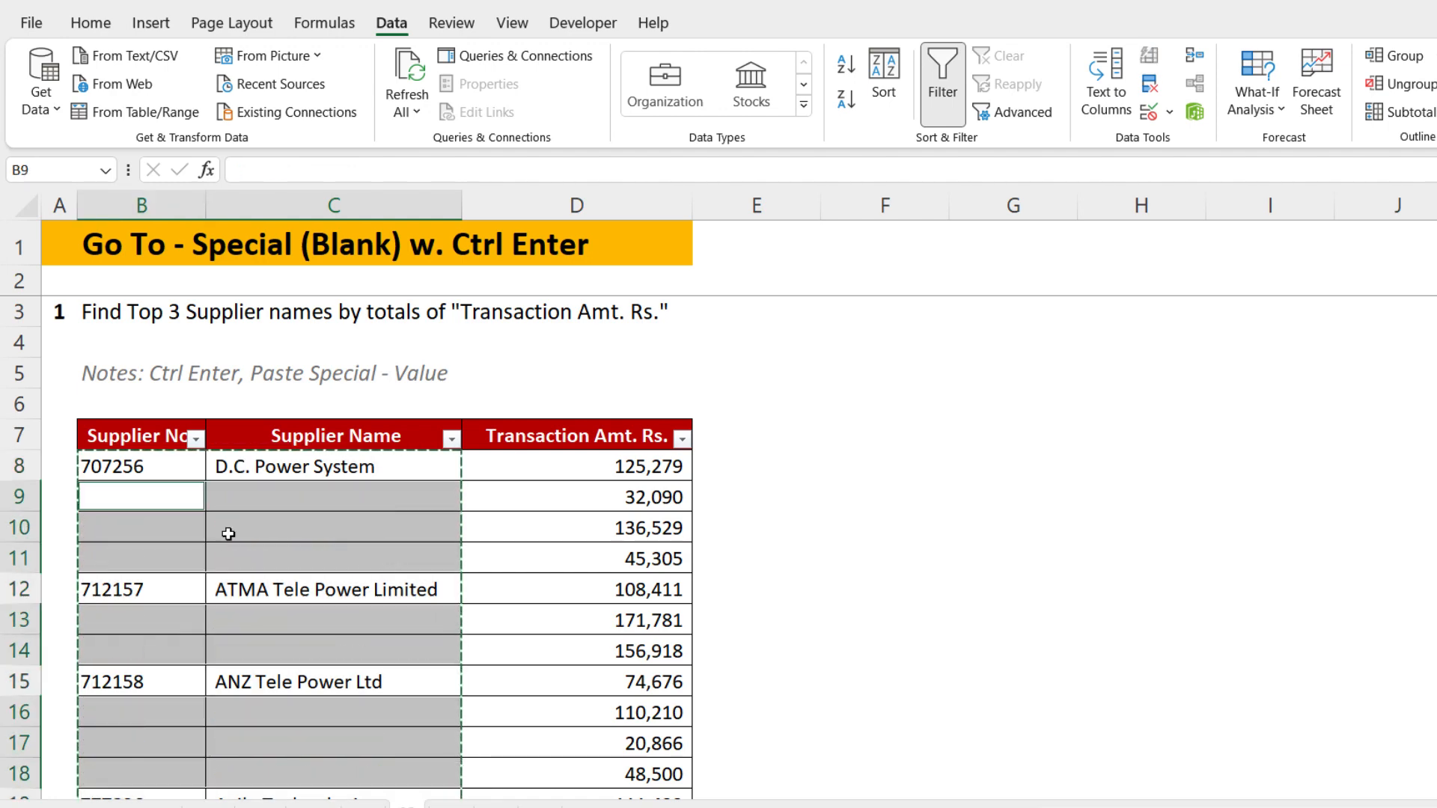
- Select only the blank cells within B8:C14 using Go To Special with Blanks
{"action": "left_click_drag", "start_coordinate": [104, 465], "coordinate": [333, 648]}
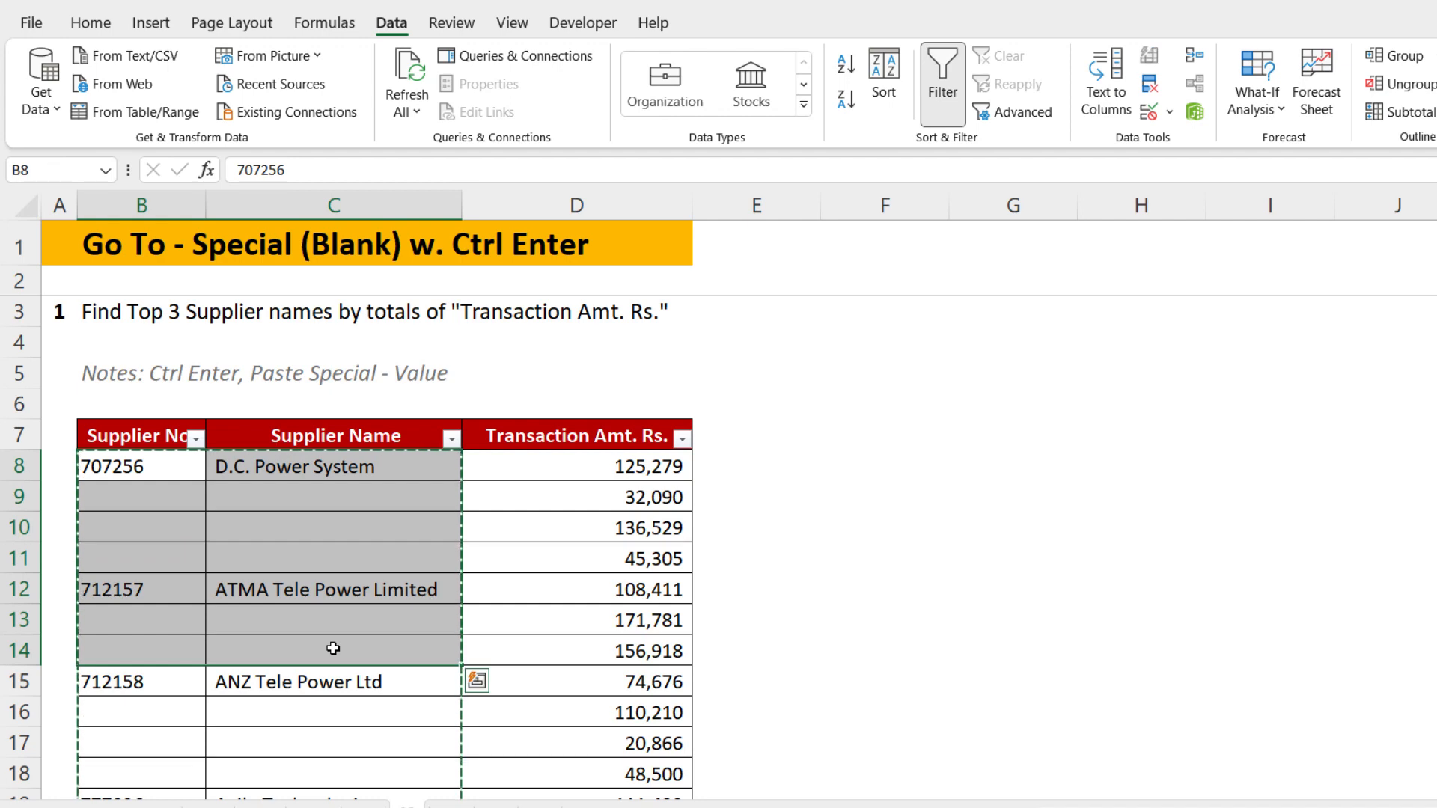
{"action": "key", "text": "ctrl+g"}
{"action": "left_click", "coordinate": [725, 494]}
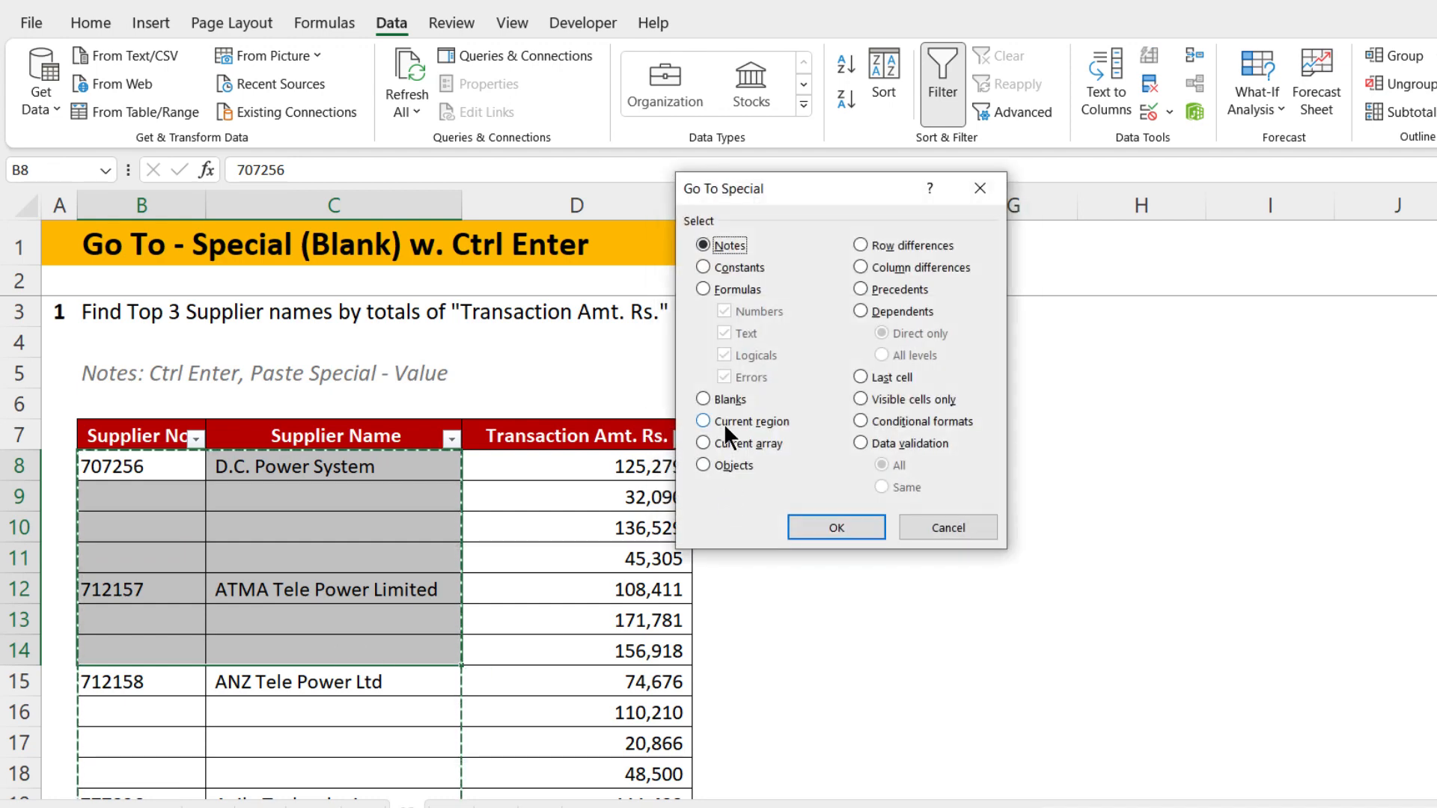
{"action": "left_click", "coordinate": [716, 397]}
{"action": "left_click", "coordinate": [819, 528]}
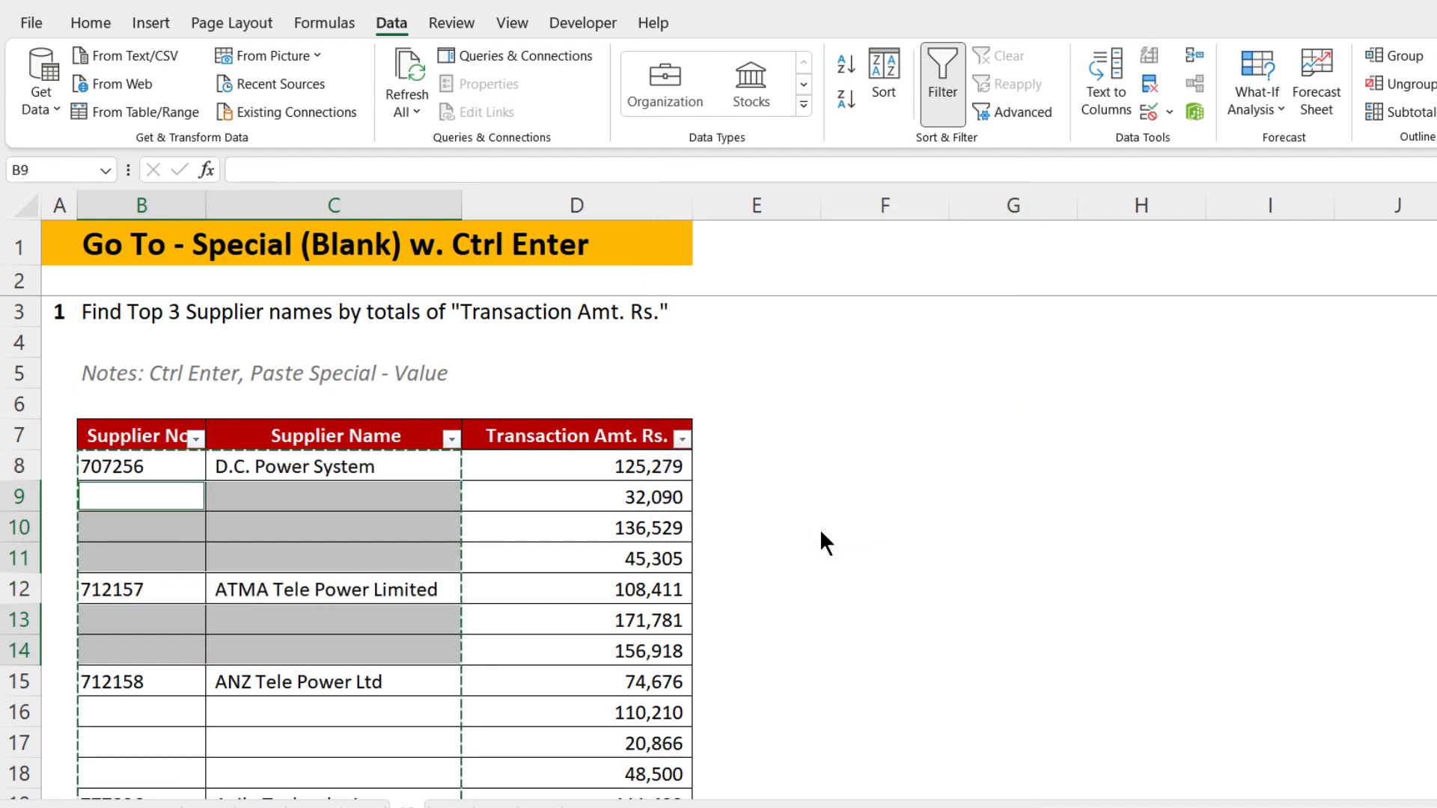
- Fill the selected blanks in B9:C14 simultaneously with the formula =B8, and deselect them by selecting C5
{"action": "type", "text": "="}
{"action": "key", "text": "Up"}
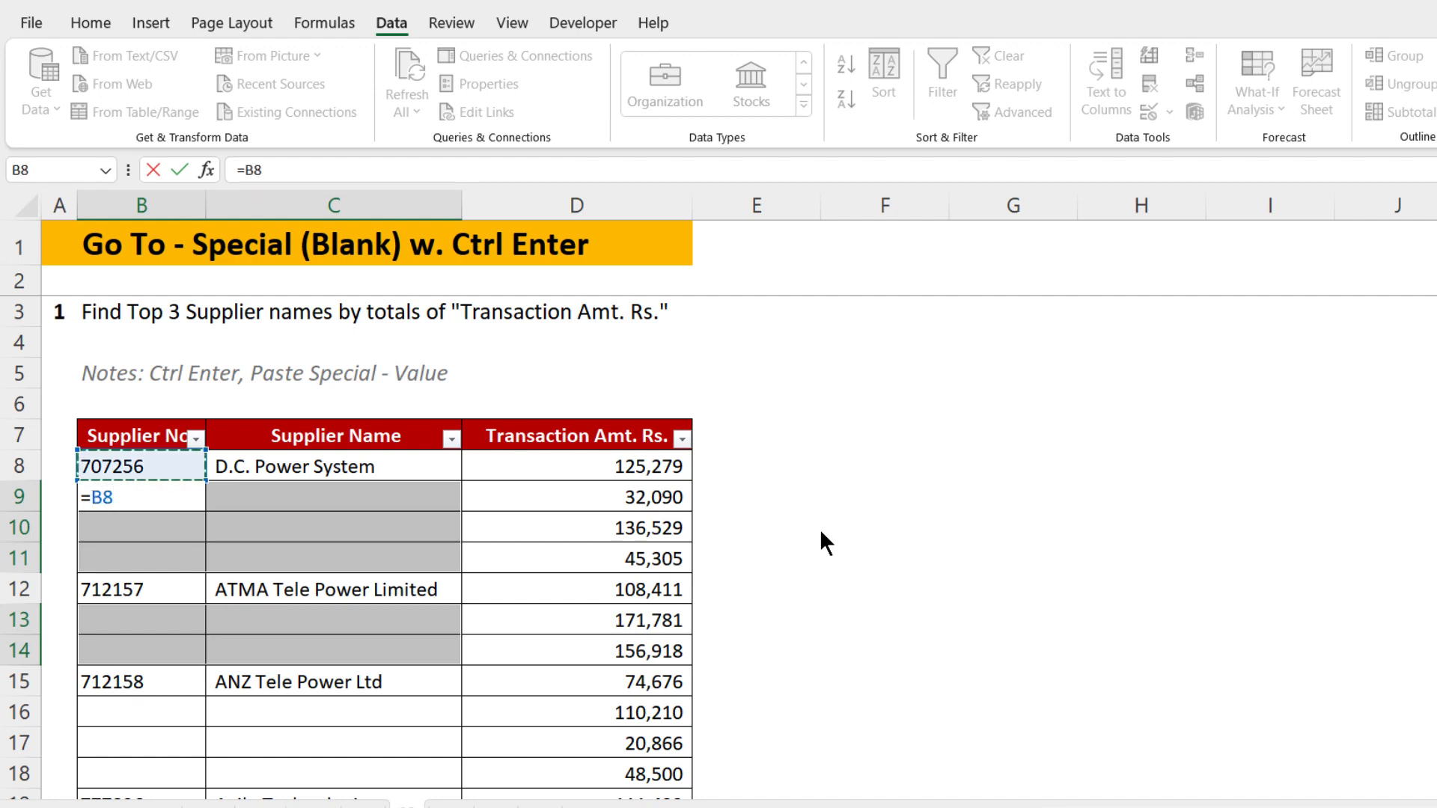
{"action": "key", "text": "ctrl+Return"}
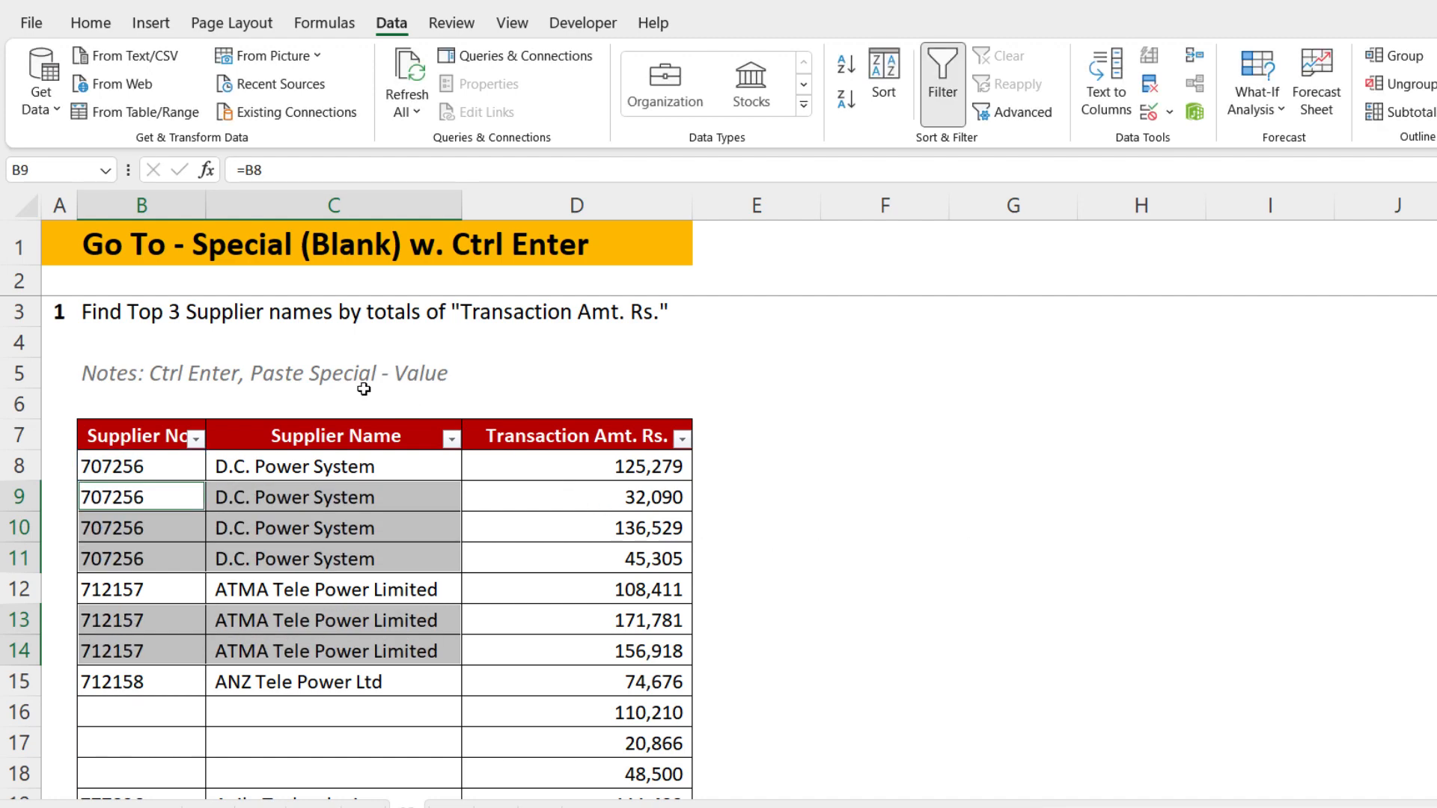
{"action": "left_click", "coordinate": [266, 375]}
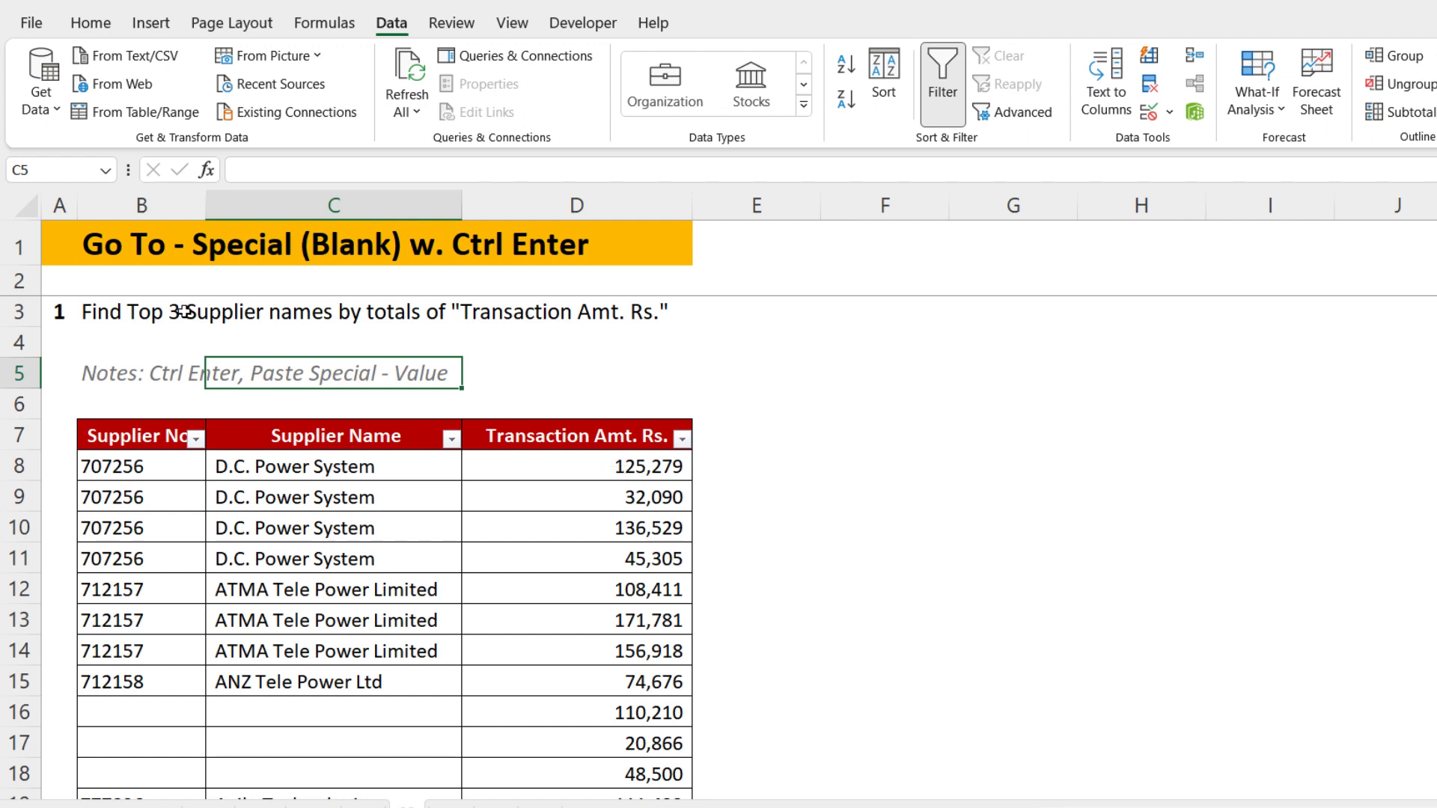
- Enter =SUM(D8:D11) in E11 to total the D.C. Power System transactions, and reselect E11
{"action": "left_click_drag", "start_coordinate": [631, 470], "coordinate": [643, 560]}
{"action": "left_click", "coordinate": [722, 557]}
{"action": "type", "text": "=sum"}
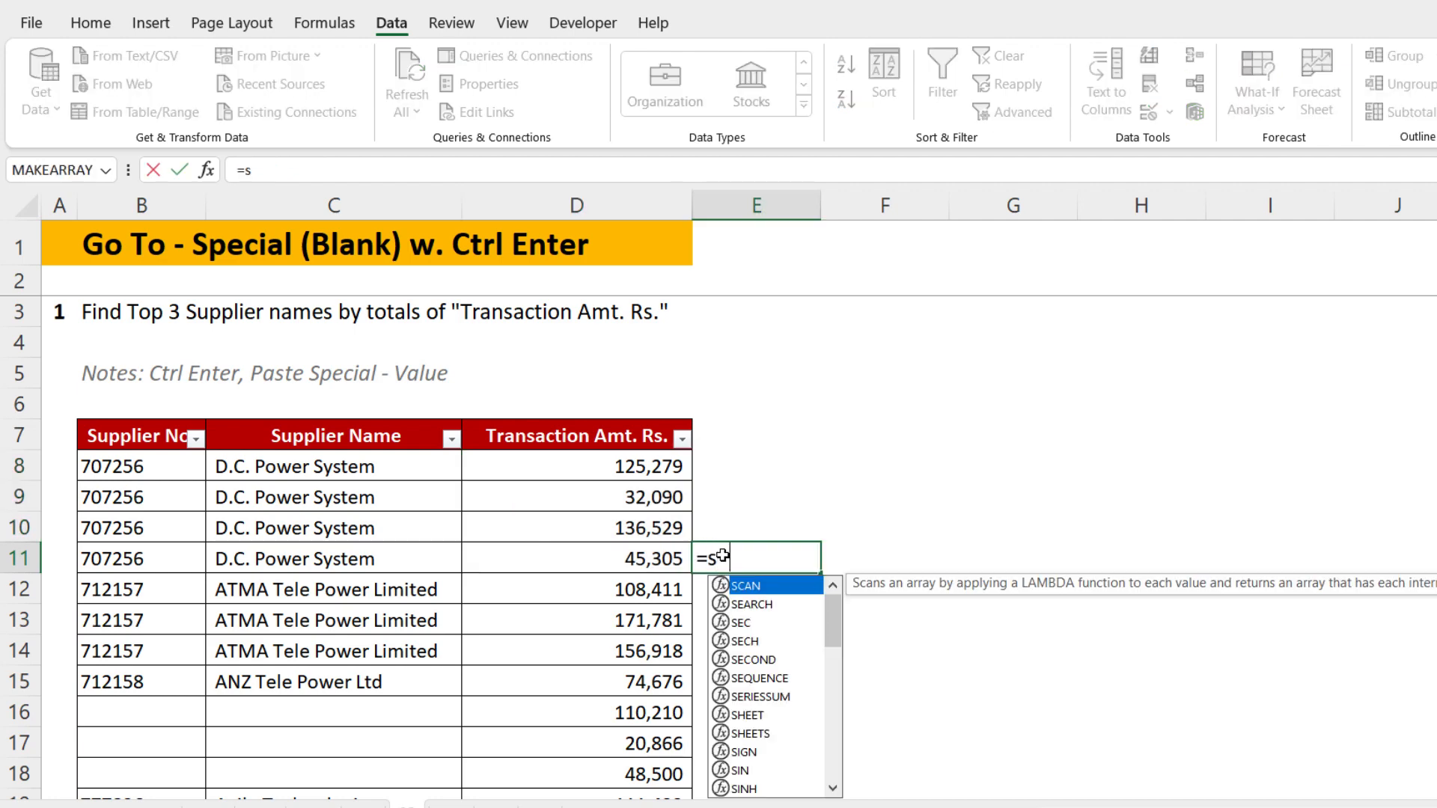
{"action": "key", "text": "Tab"}
{"action": "left_click_drag", "start_coordinate": [659, 465], "coordinate": [659, 552]}
{"action": "key", "text": "Return"}
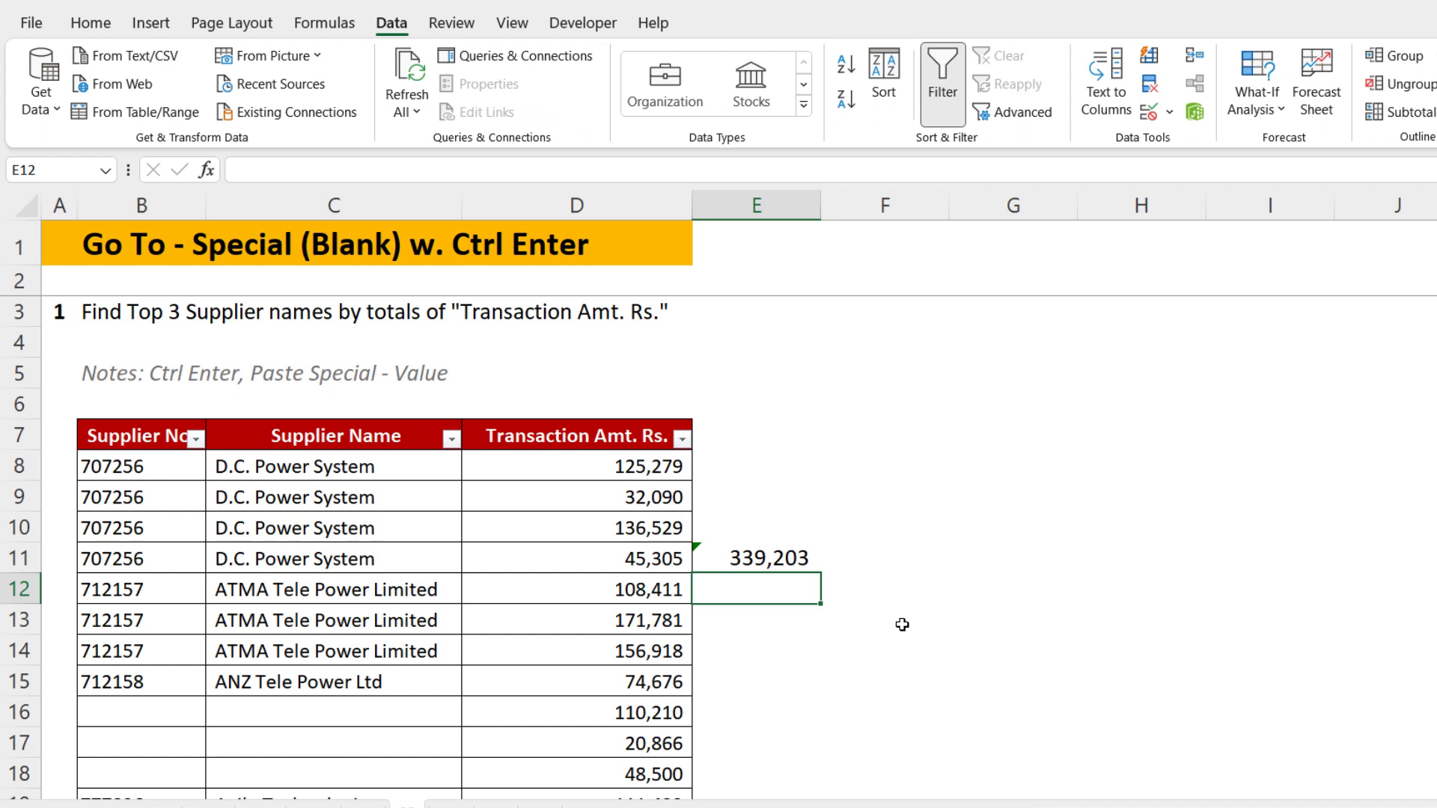
{"action": "left_click", "coordinate": [777, 559]}
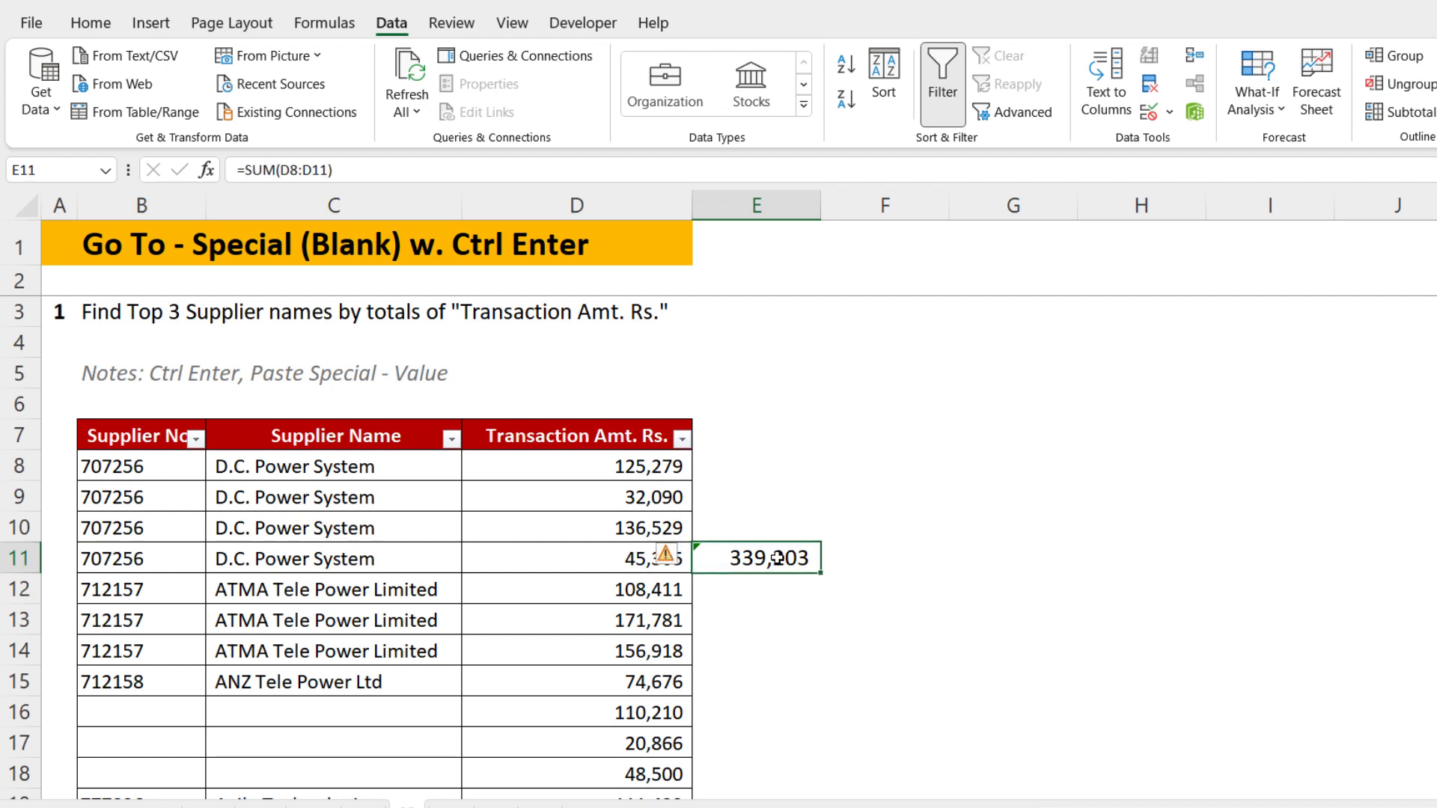
- Clear E11 and re-enter the D.C. Power System total there as =SUM(D8:D11)
{"action": "key", "text": "Delete"}
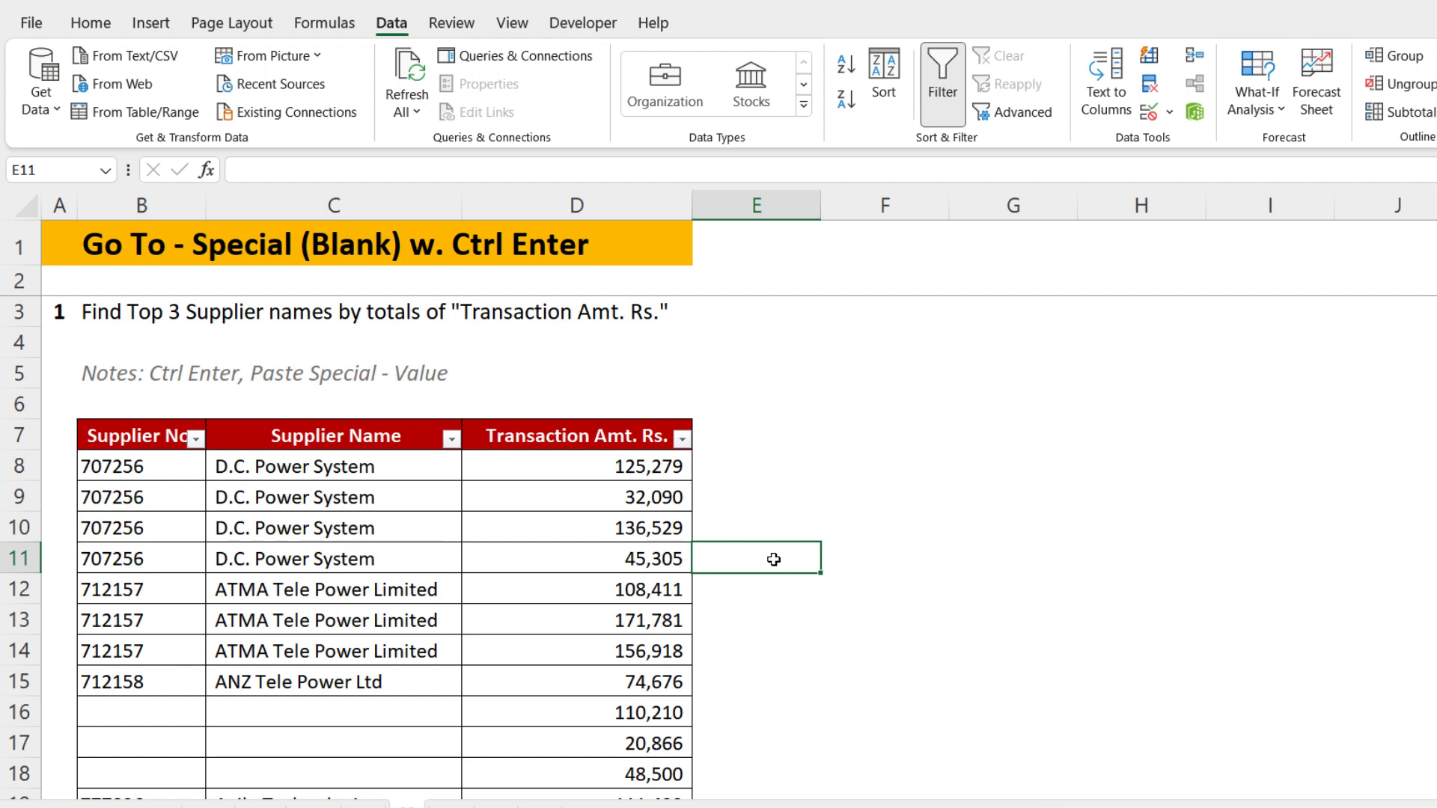
{"action": "type", "text": "=sum"}
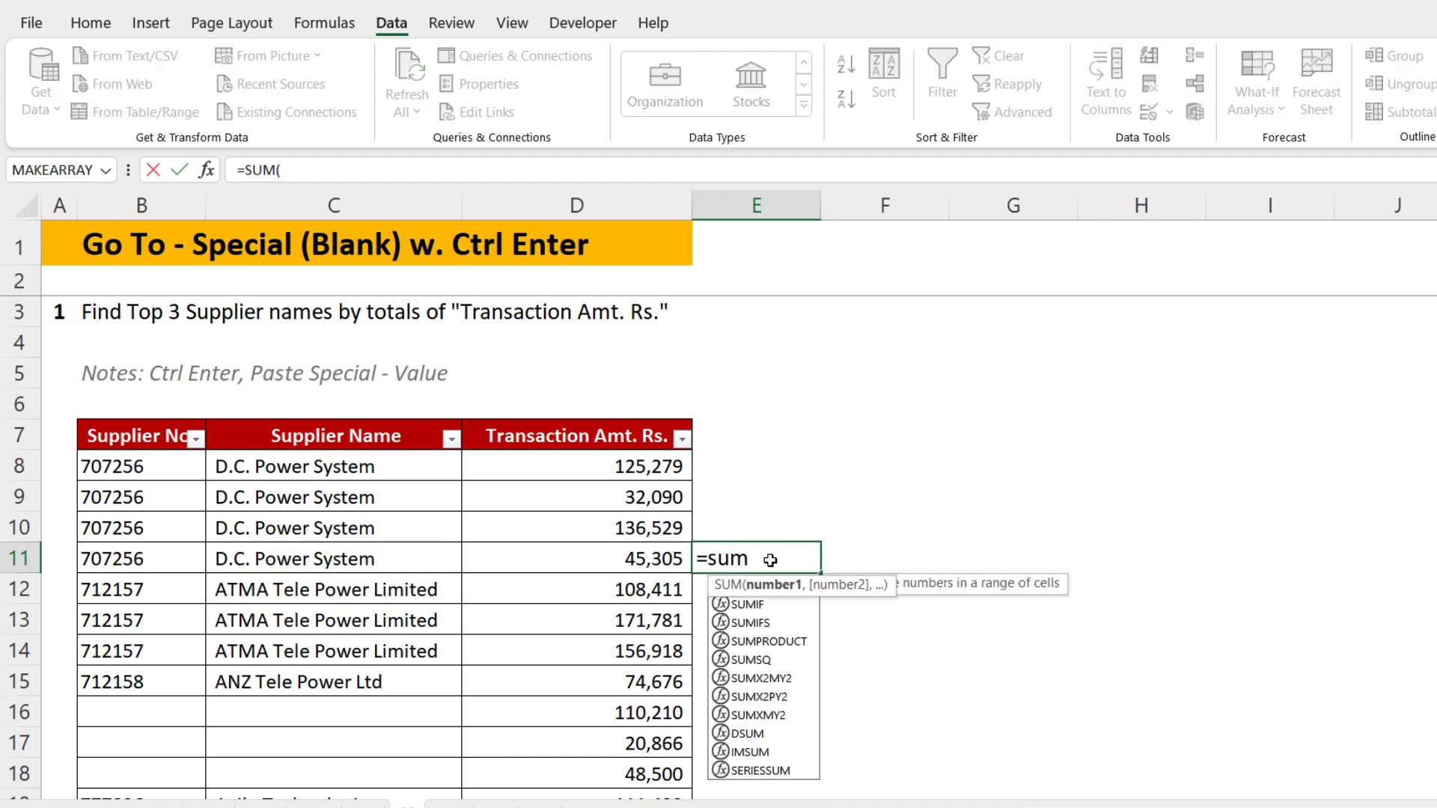
{"action": "key", "text": "Tab"}
{"action": "left_click", "coordinate": [627, 479]}
{"action": "left_click_drag", "start_coordinate": [627, 481], "coordinate": [617, 555]}
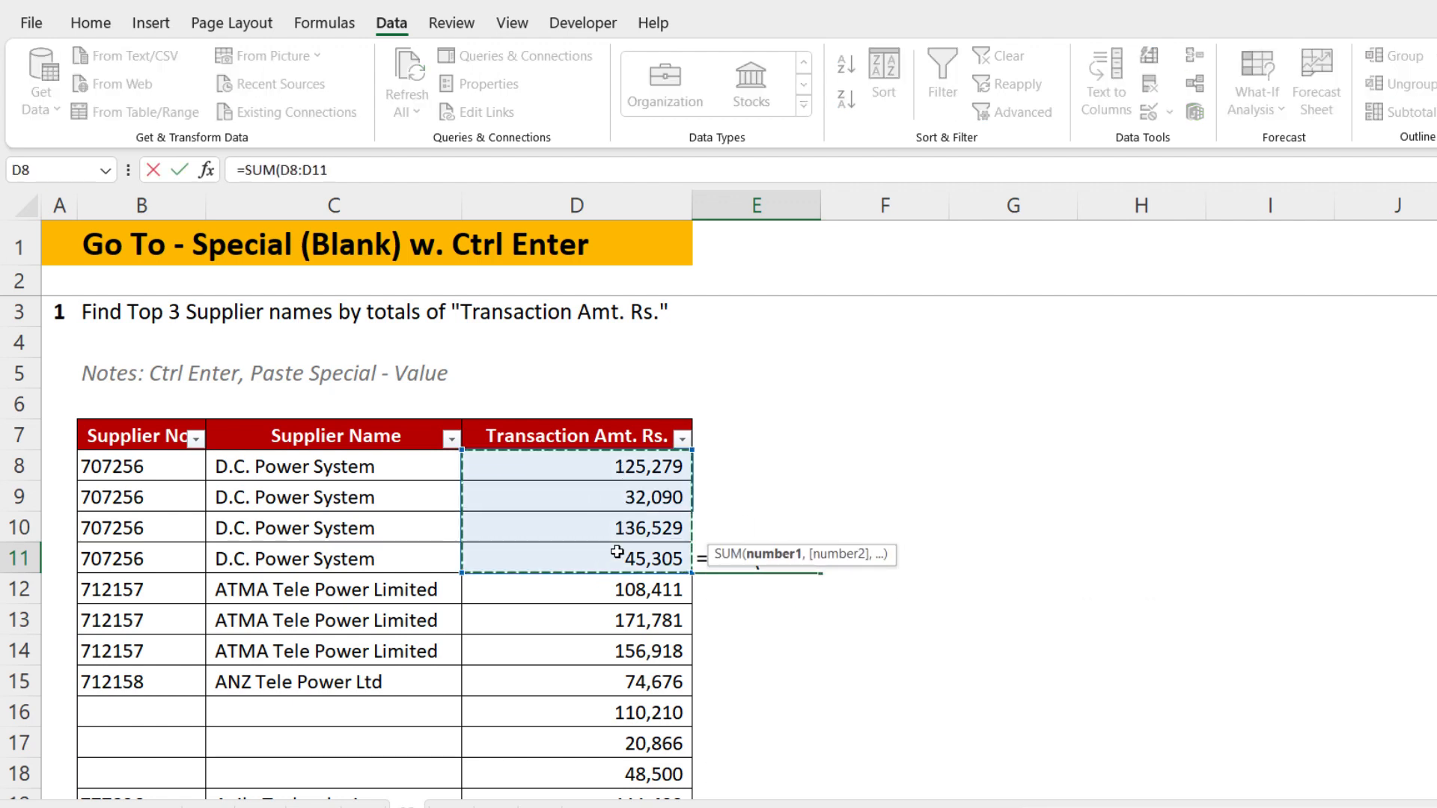
{"action": "key", "text": "Return"}
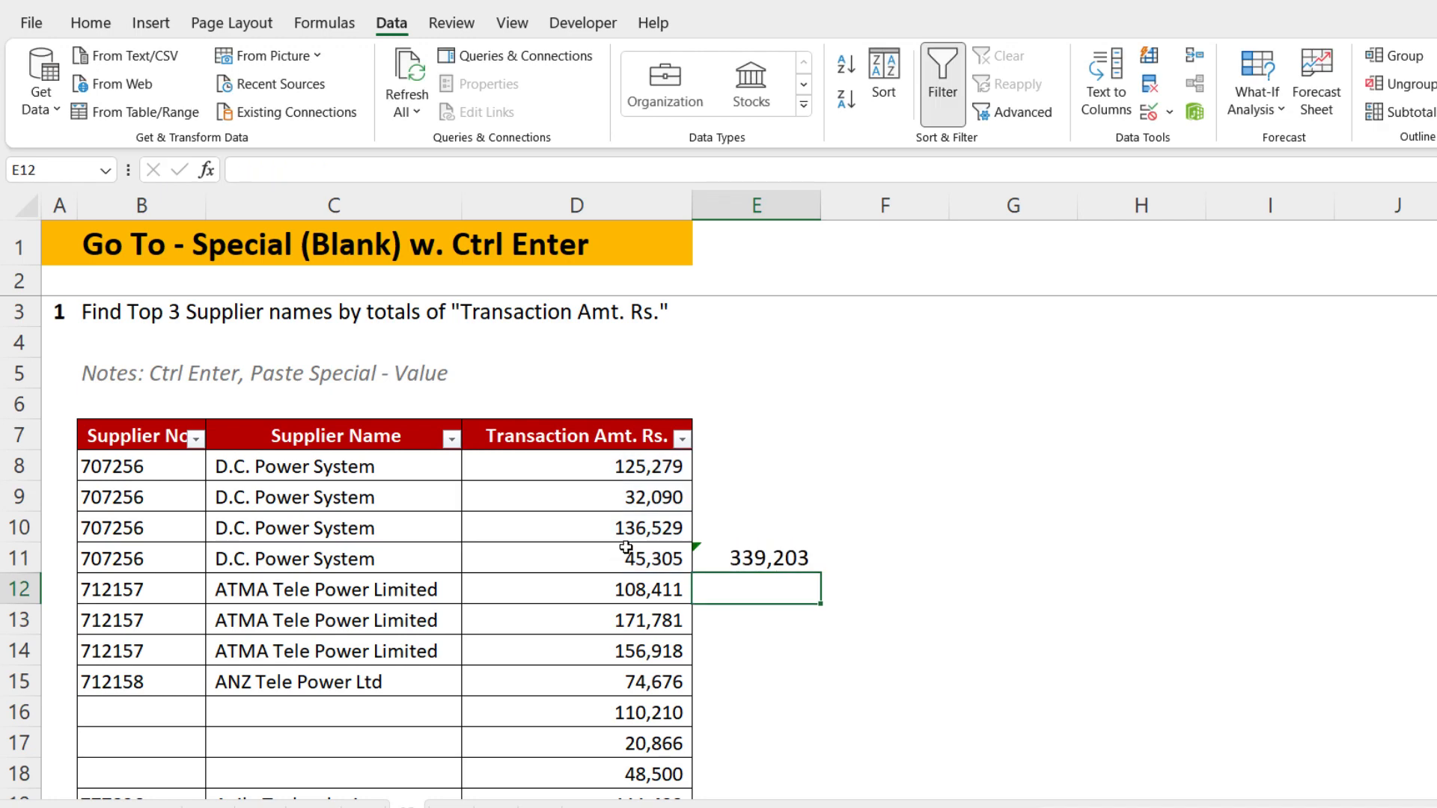
- Total the ATMA Tele Power Limited transactions in E14 with =SUM(D12:D14), and reselect E14
{"action": "left_click", "coordinate": [752, 650]}
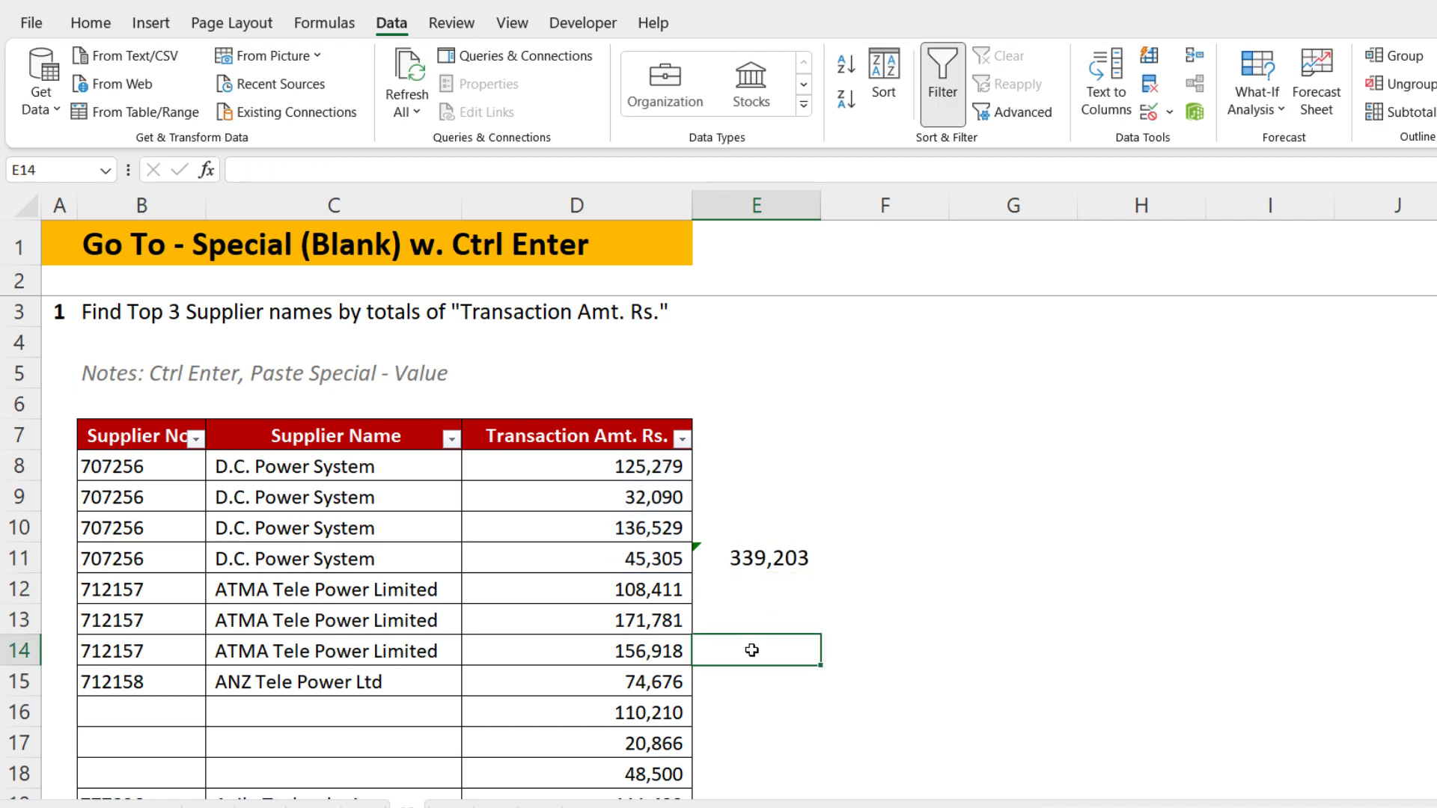
{"action": "type", "text": "=sum"}
{"action": "key", "text": "Tab"}
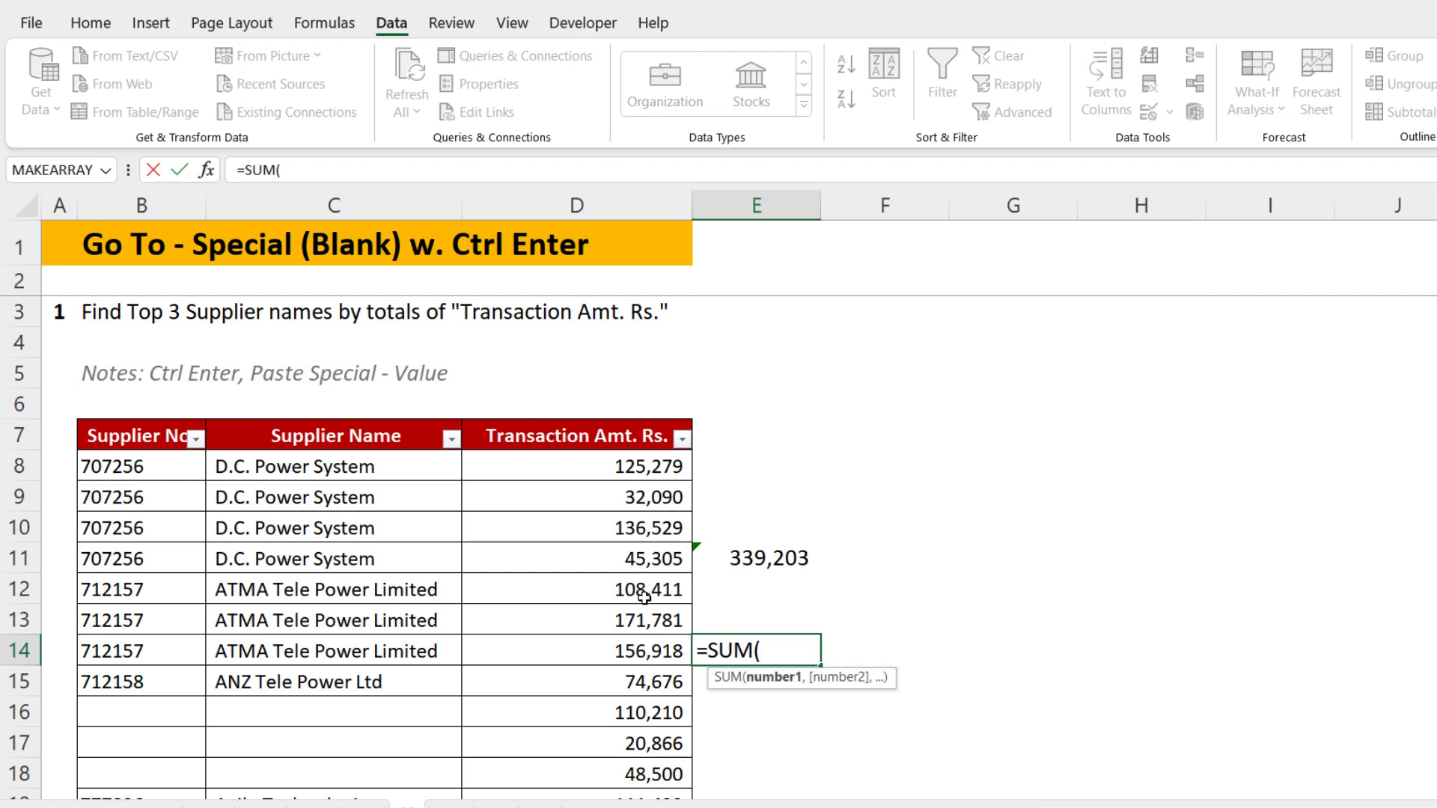
{"action": "left_click_drag", "start_coordinate": [643, 596], "coordinate": [636, 652]}
{"action": "key", "text": "Return"}
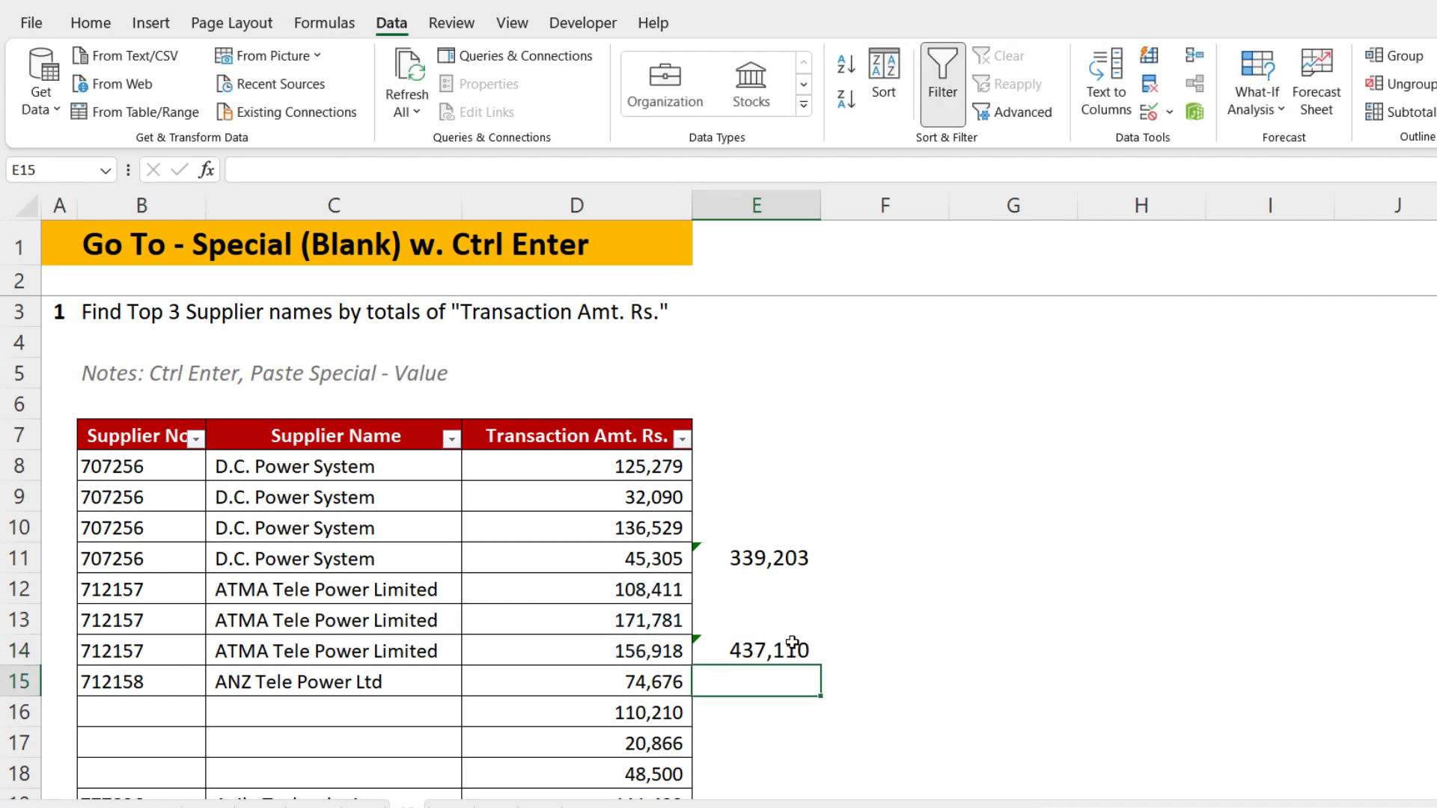
{"action": "left_click", "coordinate": [757, 558]}
{"action": "left_click_drag", "start_coordinate": [758, 557], "coordinate": [759, 648]}
{"action": "left_click", "coordinate": [760, 648]}
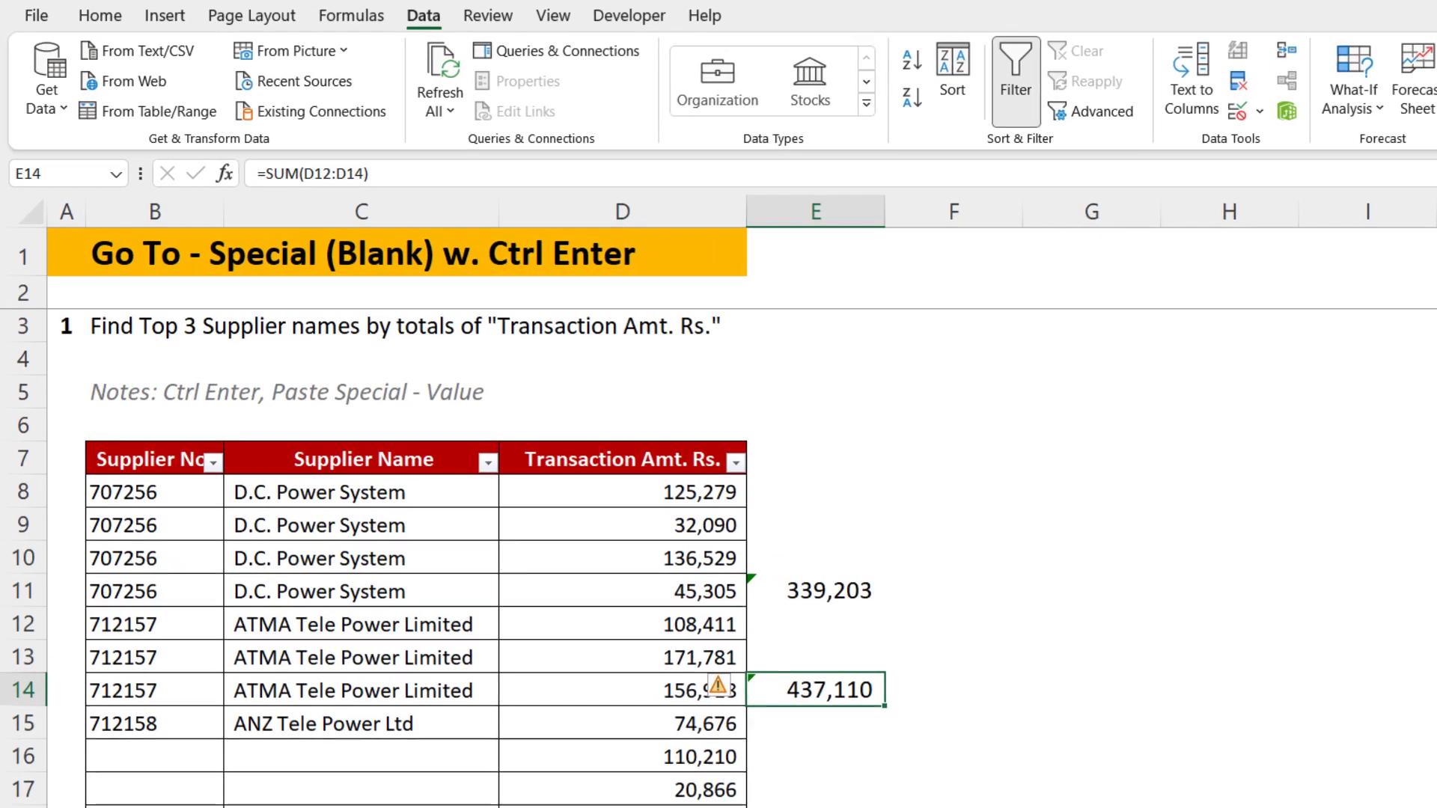
- Switch to the "Go To - Special w. Visible cells" worksheet and hide rows 10, 14 and 16
{"action": "key", "text": "ctrl+Page_Down"}
{"action": "scroll", "coordinate": [687, 574], "scroll_direction": "up", "scroll_amount": 1}
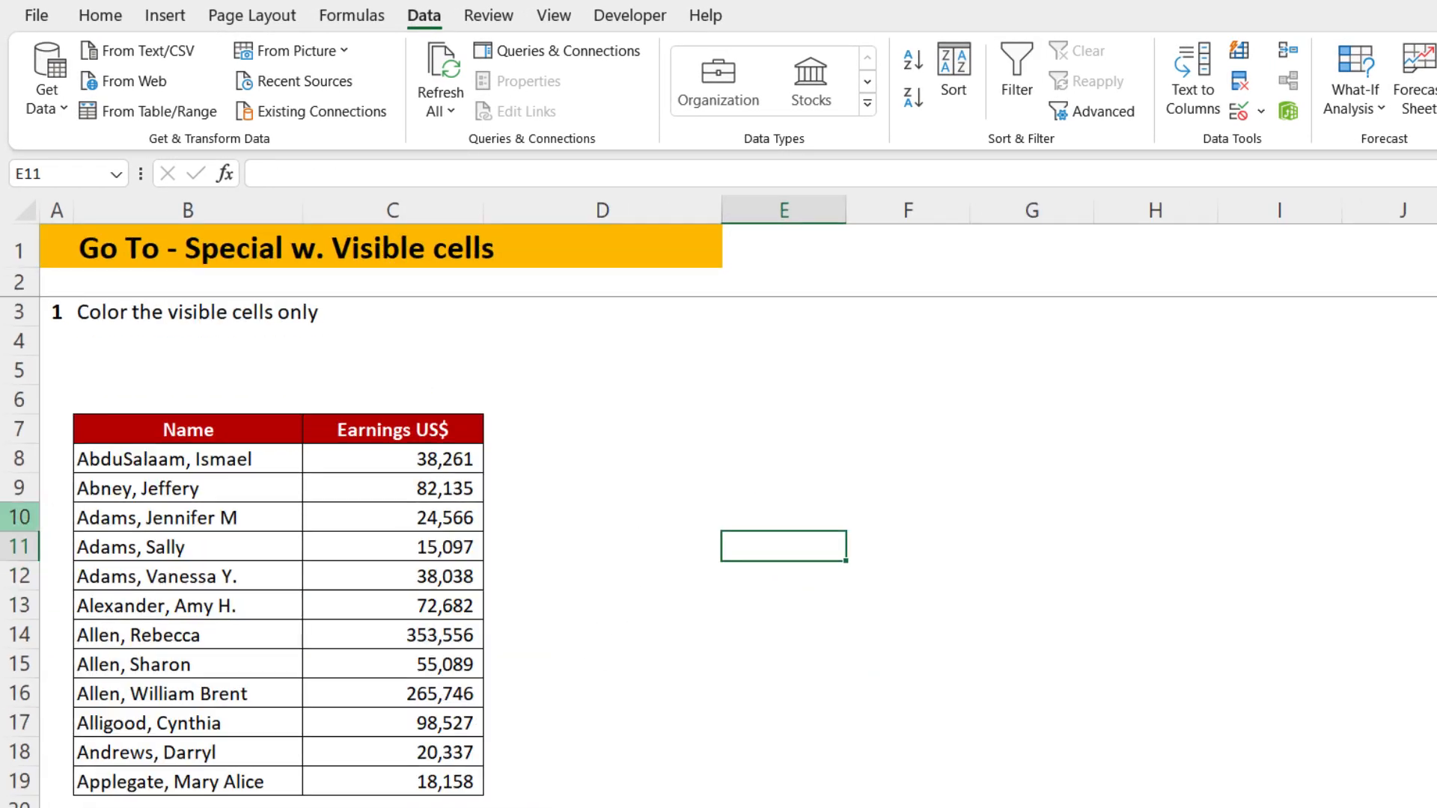
{"action": "left_click", "coordinate": [15, 517]}
{"action": "left_click", "coordinate": [14, 634], "text": "ctrl"}
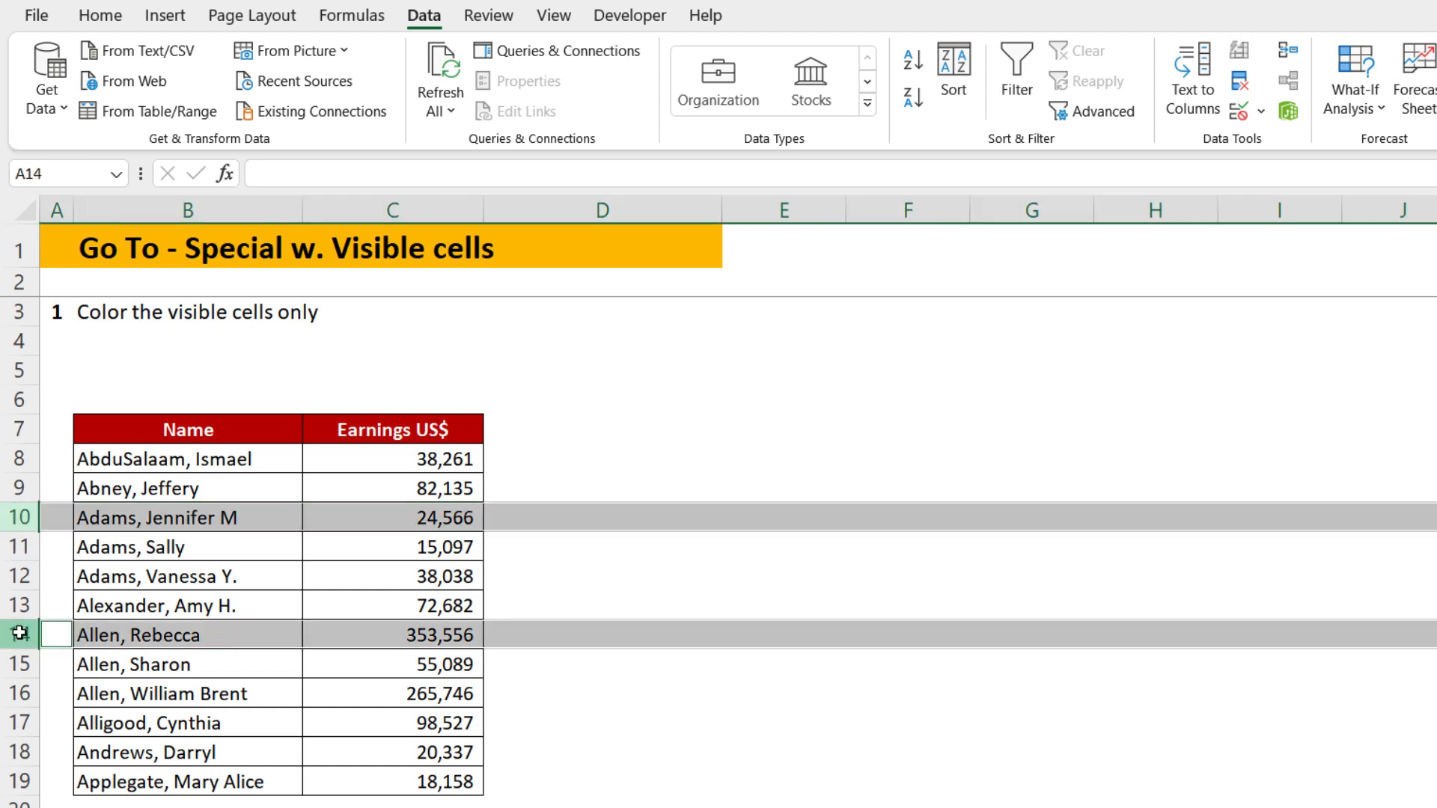
{"action": "left_click", "coordinate": [23, 695], "text": "ctrl"}
{"action": "right_click", "coordinate": [26, 697]}
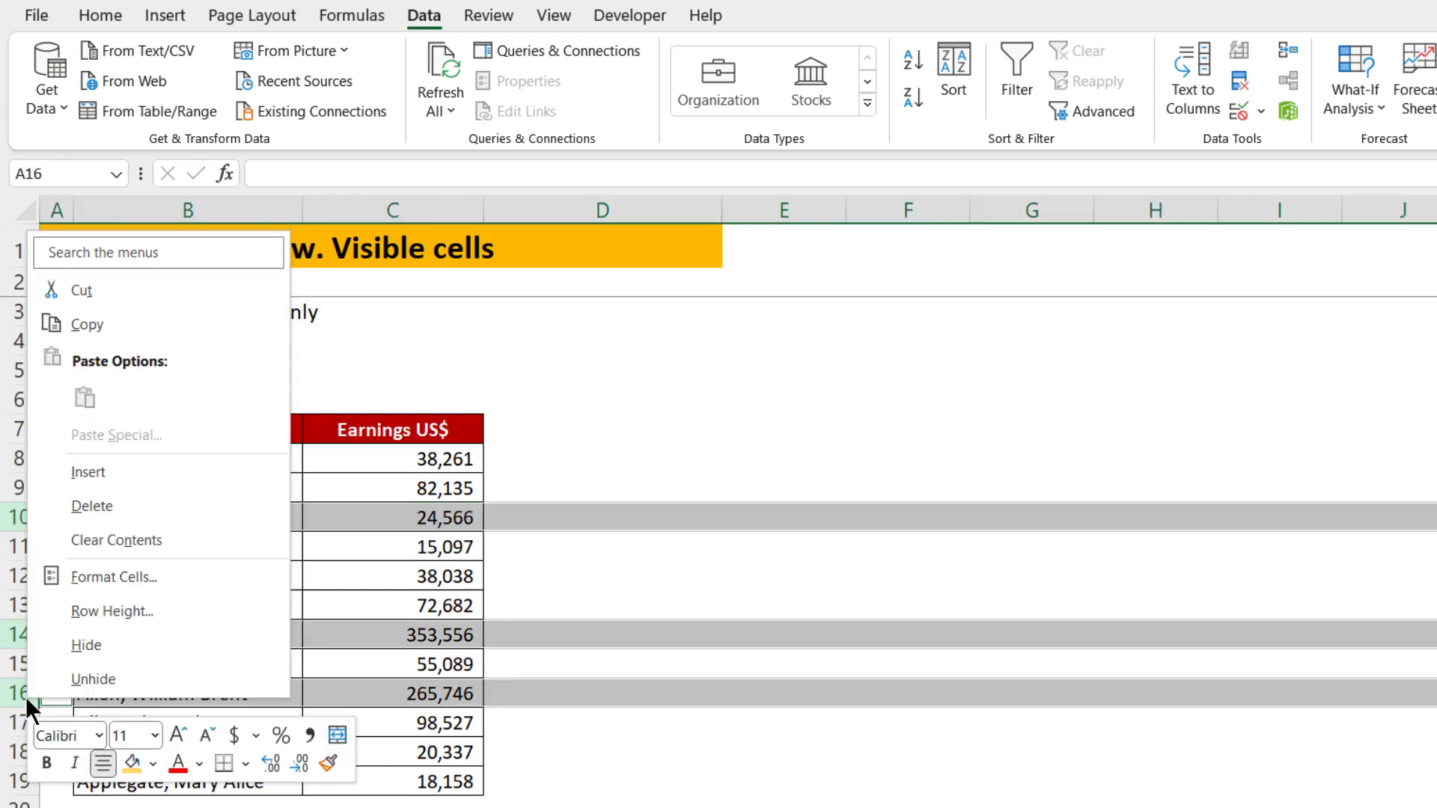
{"action": "left_click", "coordinate": [84, 645]}
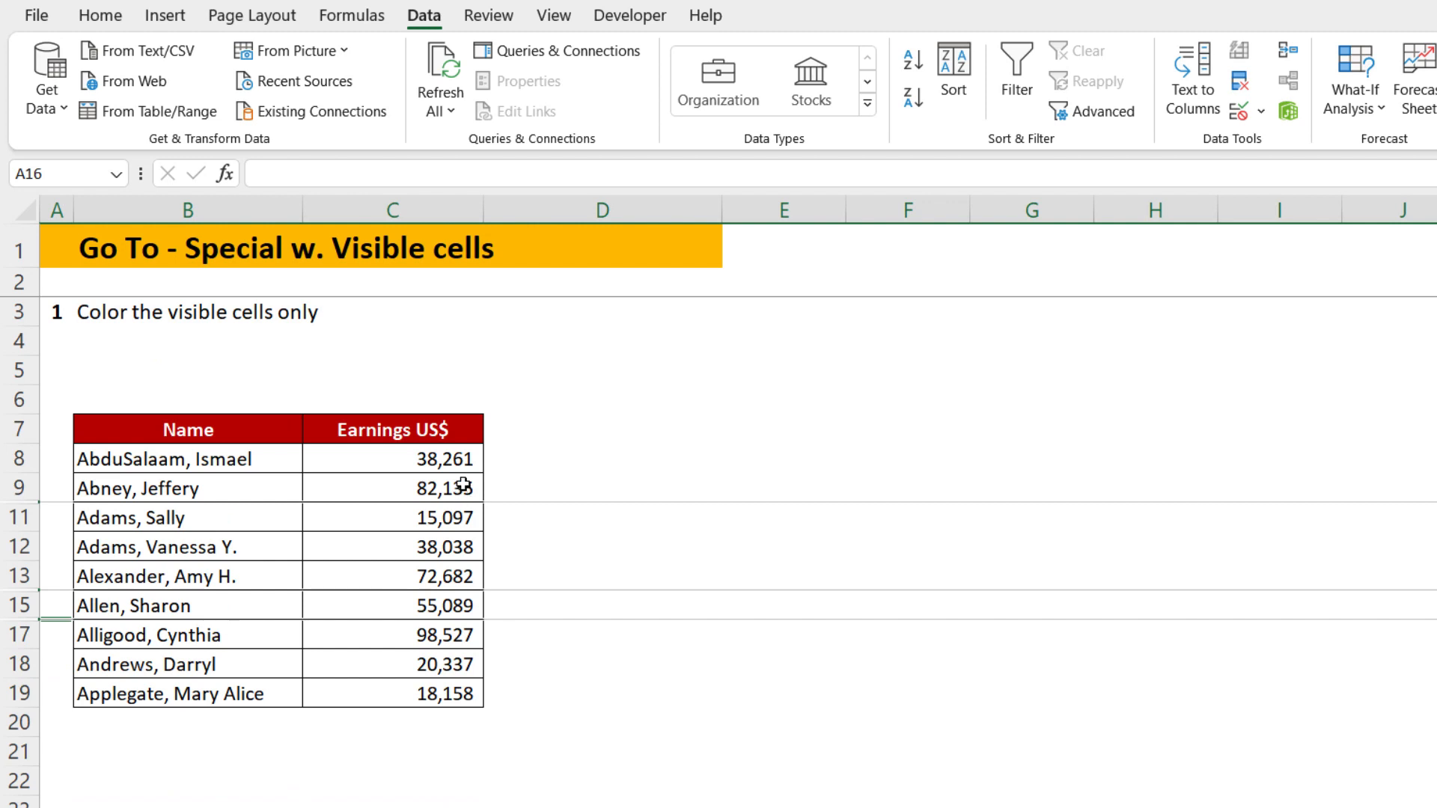
- Fill the earnings range C8:C19 with gold as an ordinary selection, and unhide all rows between 8 and 20
{"action": "left_click_drag", "start_coordinate": [425, 462], "coordinate": [407, 697]}
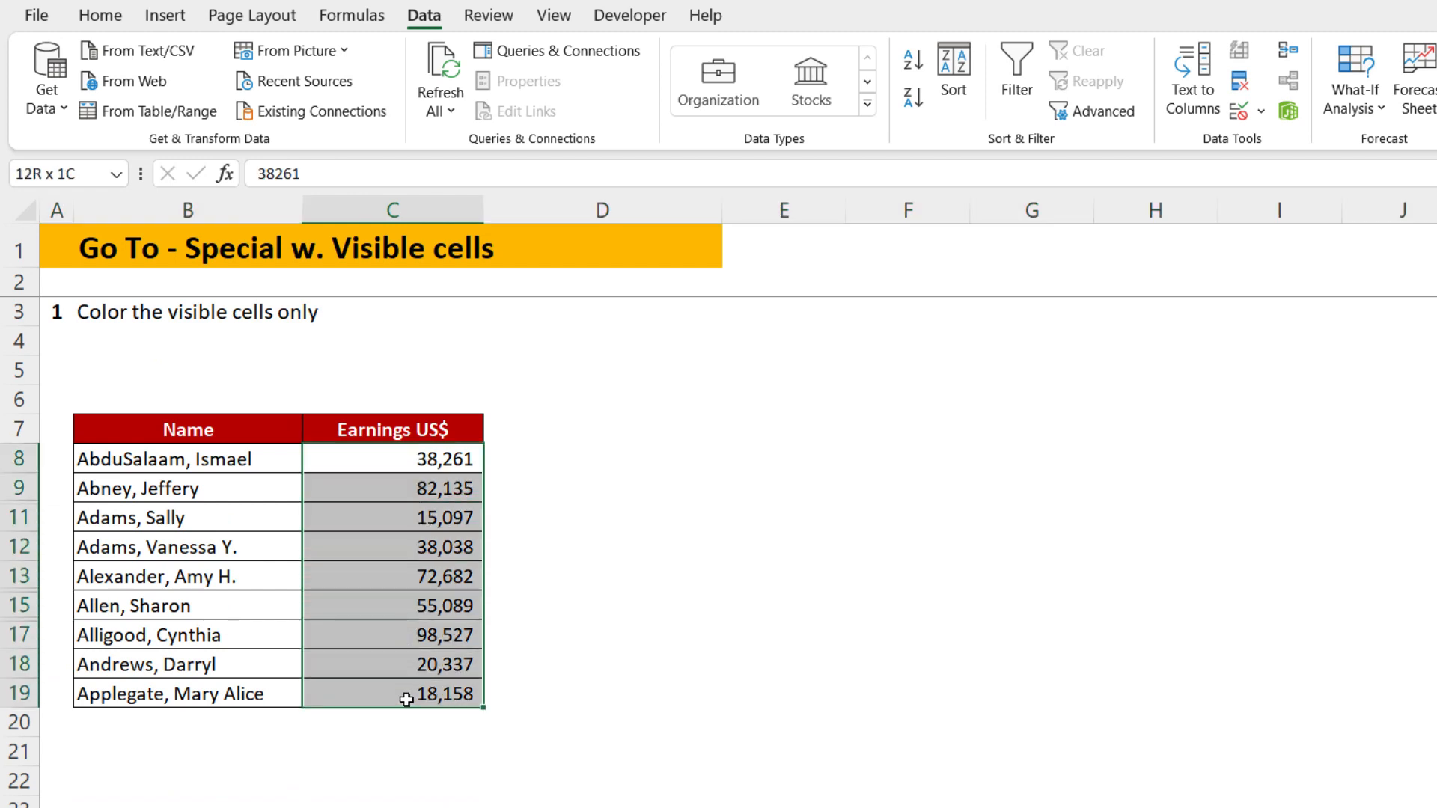
{"action": "left_click", "coordinate": [118, 21]}
{"action": "left_click", "coordinate": [384, 98]}
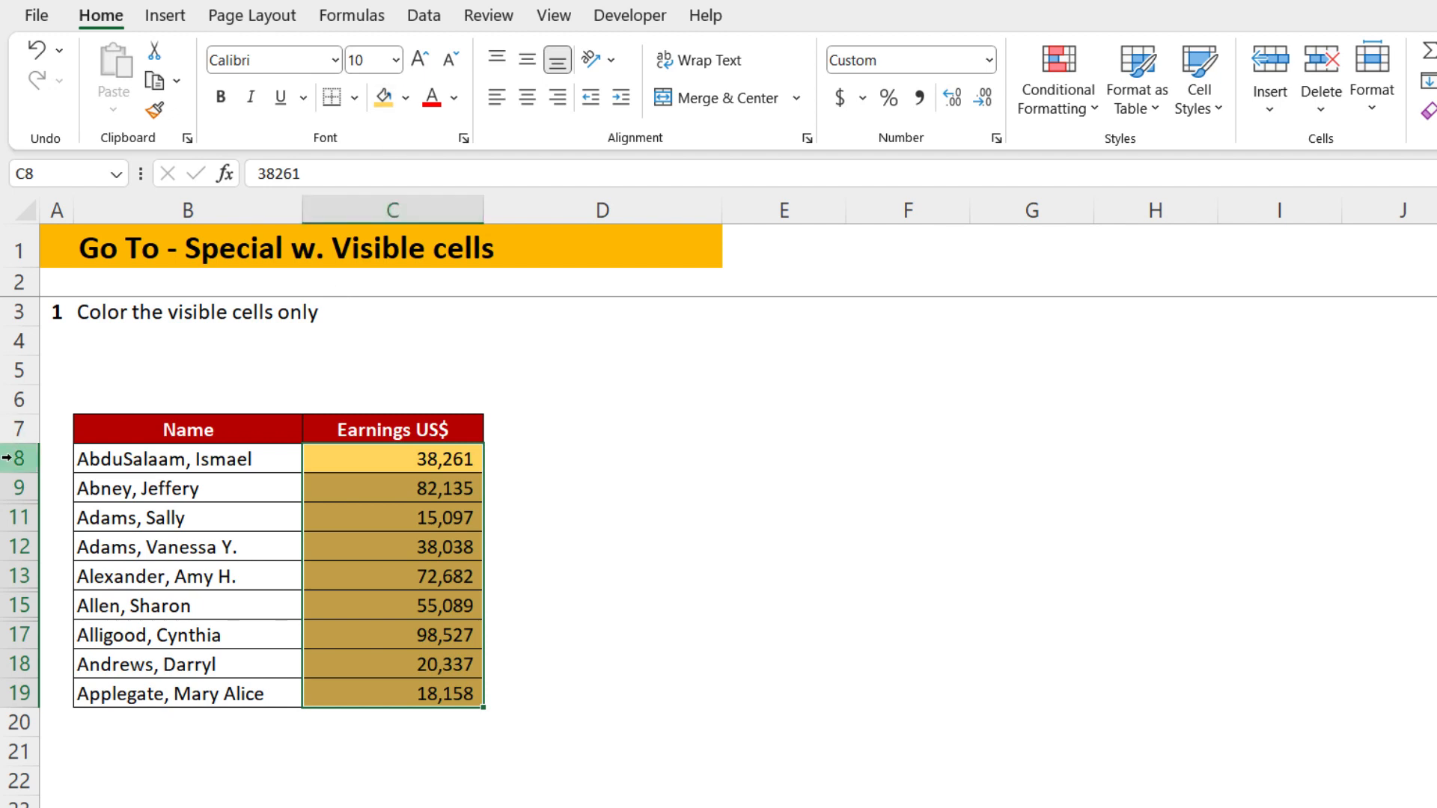
{"action": "left_click_drag", "start_coordinate": [9, 458], "coordinate": [9, 723]}
{"action": "right_click", "coordinate": [21, 631]}
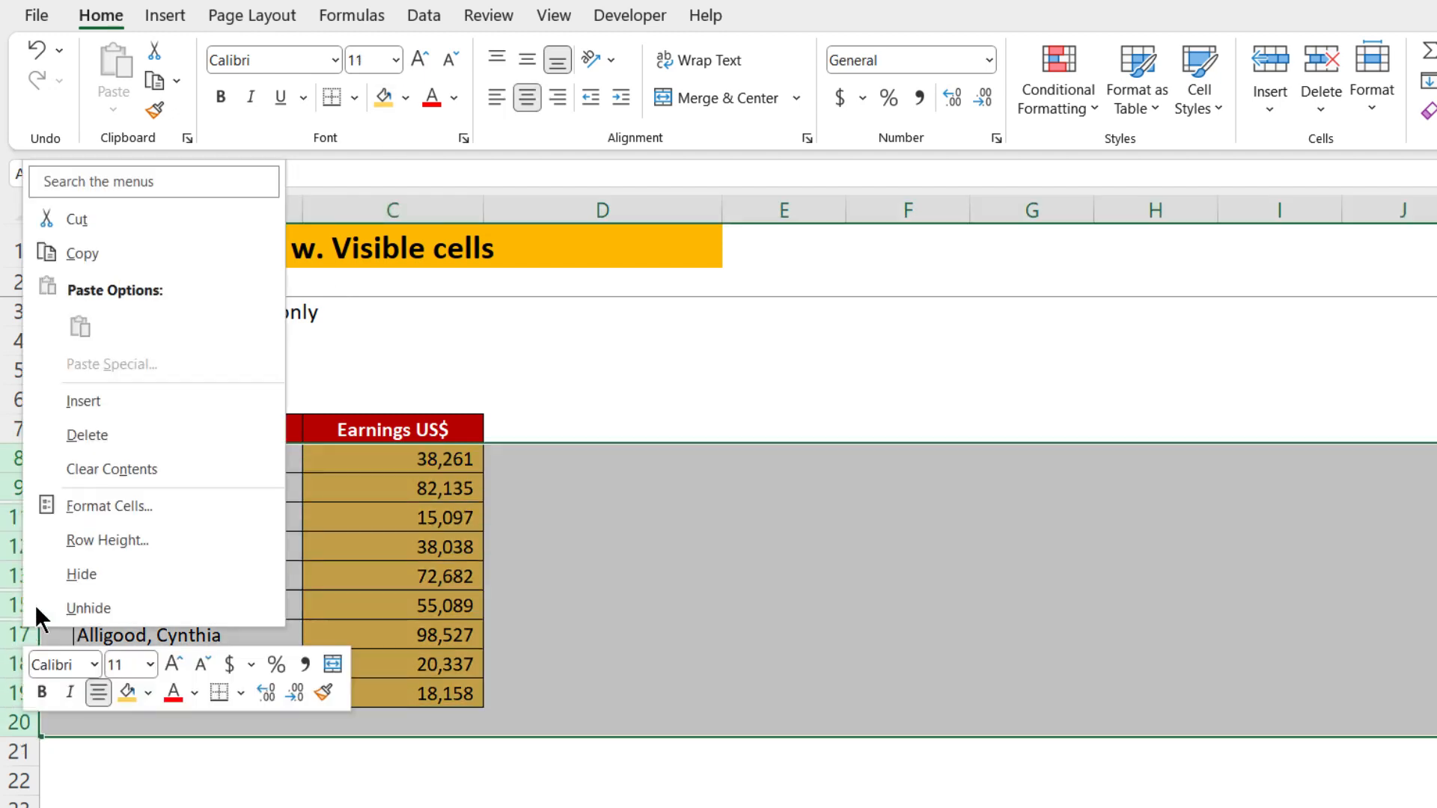
{"action": "left_click", "coordinate": [84, 606]}
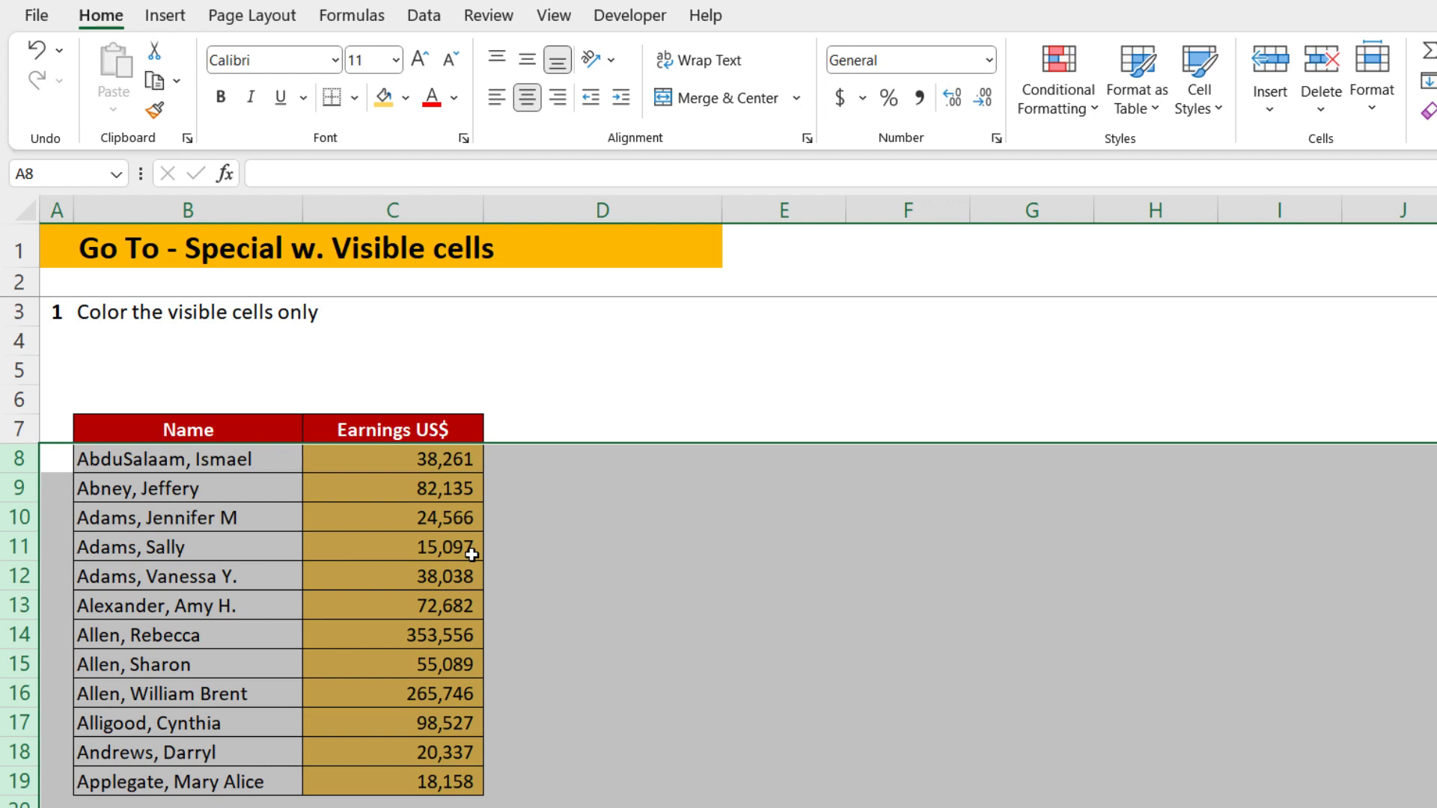
- Undo the row unhiding and the gold fill in the earnings column
{"action": "key", "text": "ctrl+z"}
{"action": "key", "text": "ctrl+z"}
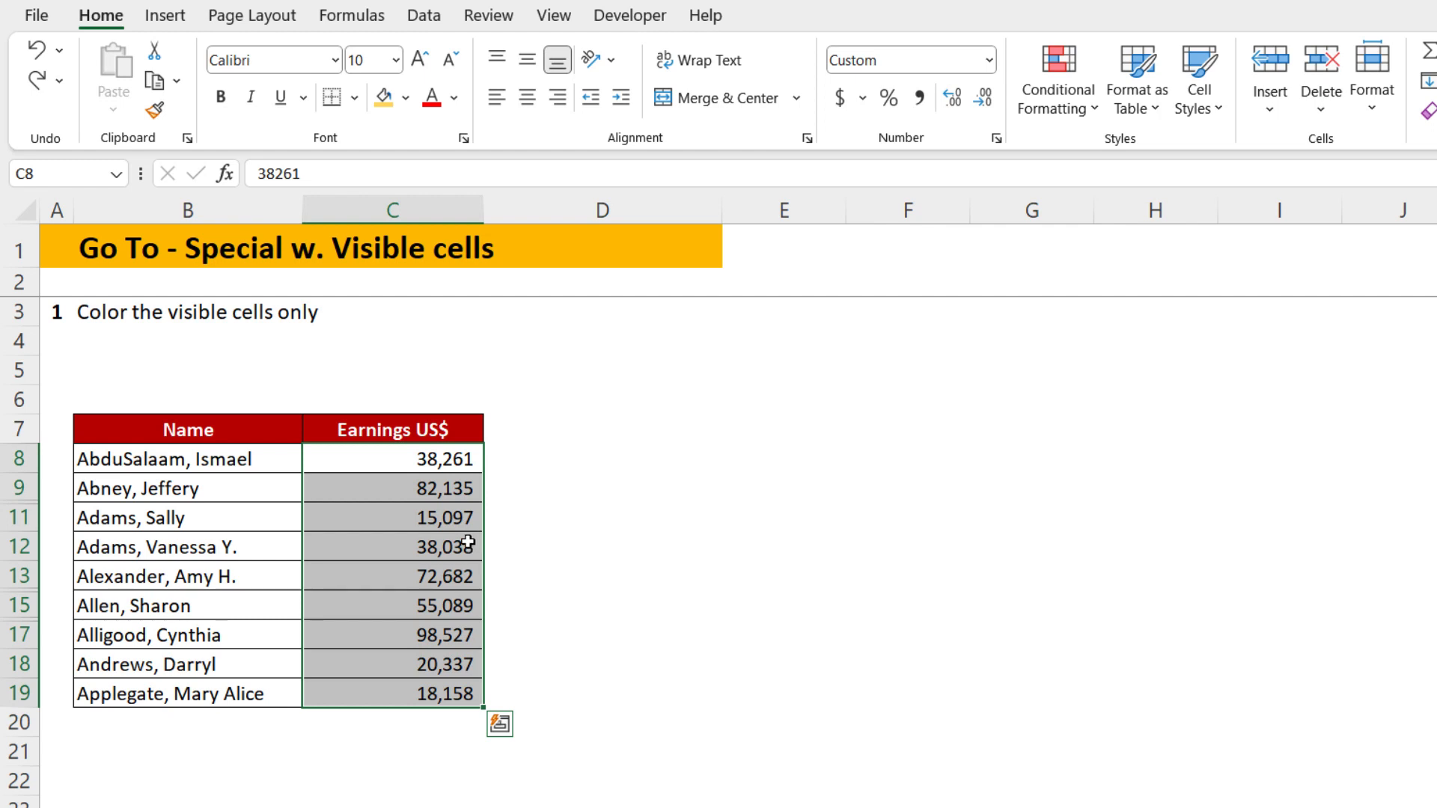
{"action": "left_click_drag", "start_coordinate": [431, 457], "coordinate": [394, 688]}
{"action": "key", "text": "ctrl+g"}
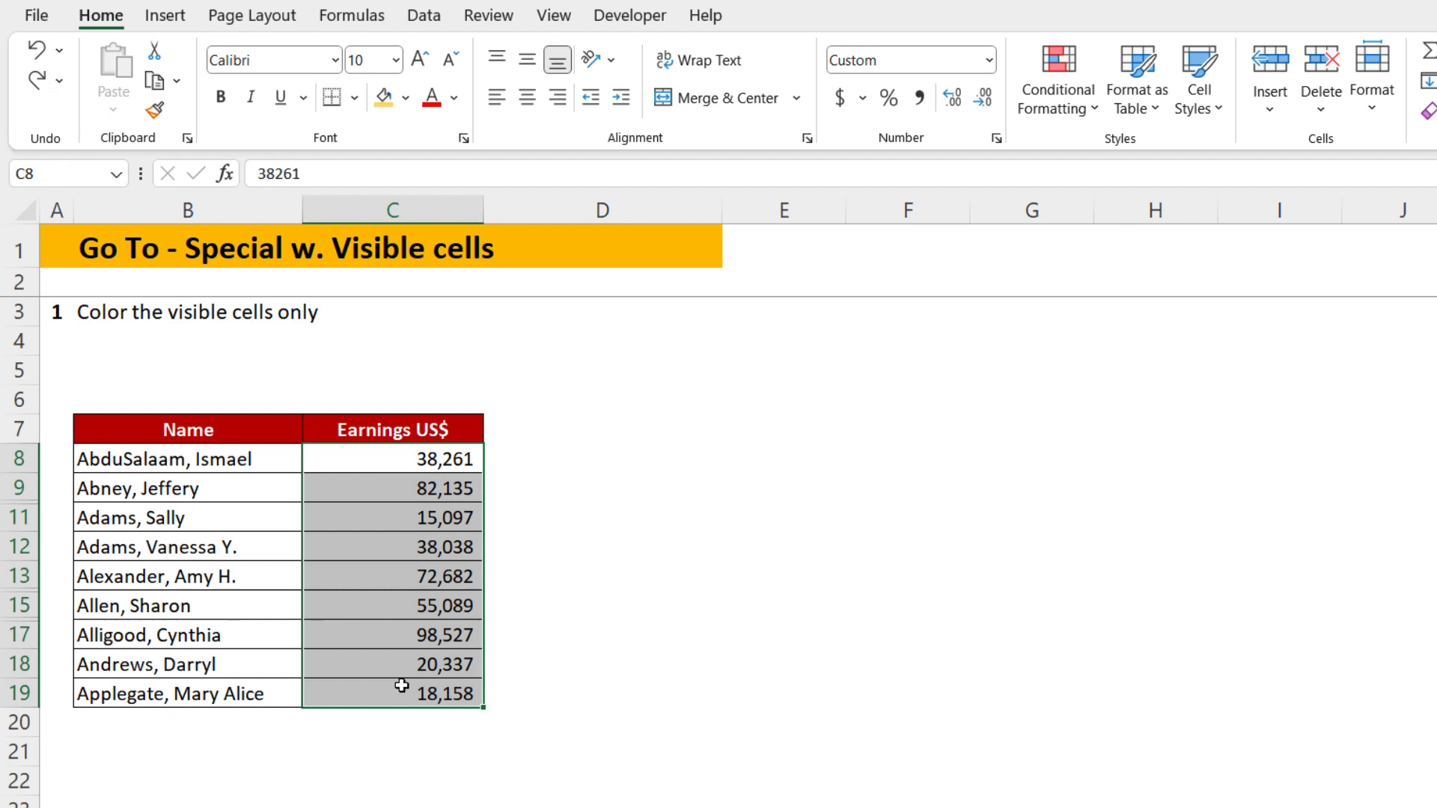
{"action": "left_click", "coordinate": [780, 519]}
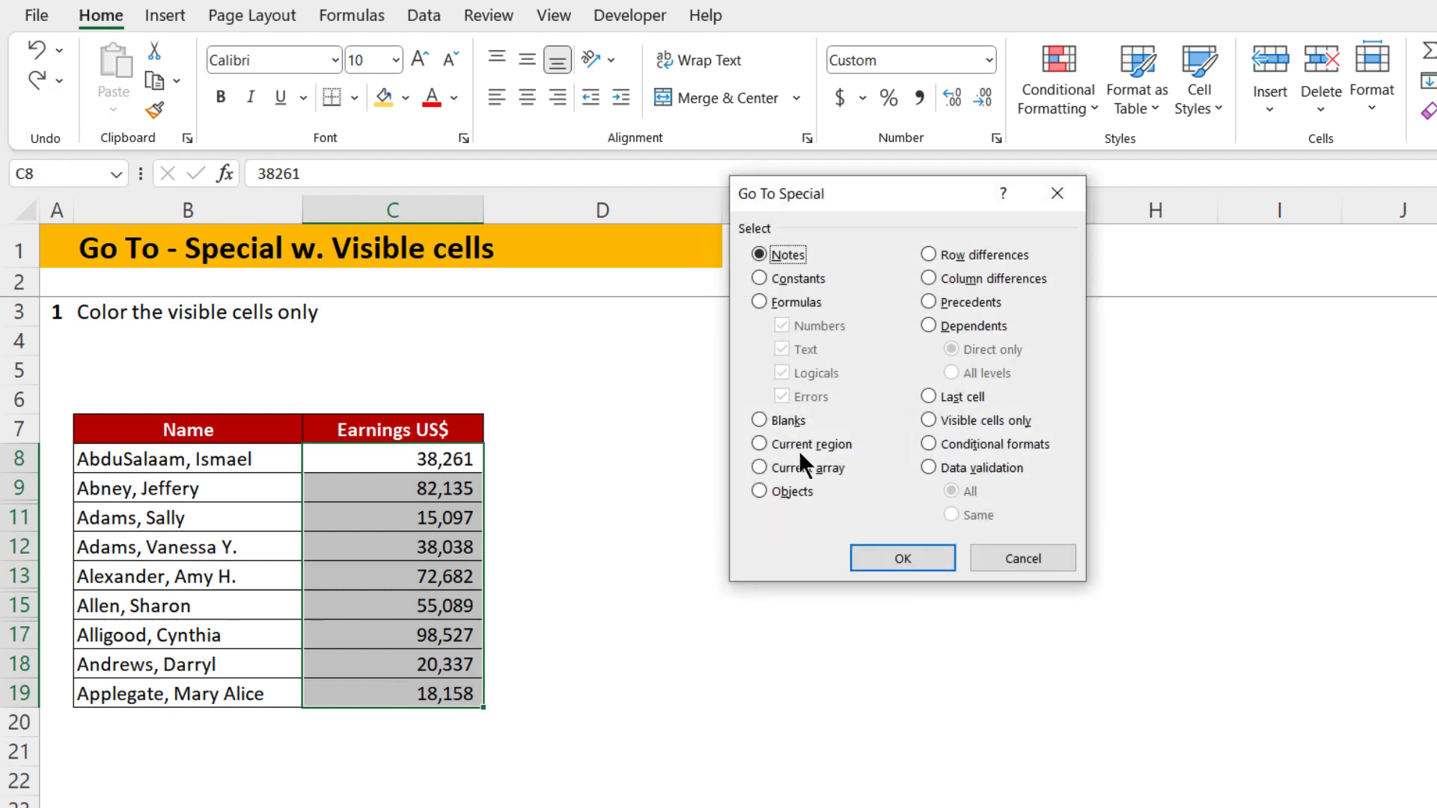
{"action": "left_click_drag", "start_coordinate": [837, 206], "coordinate": [552, 152]}
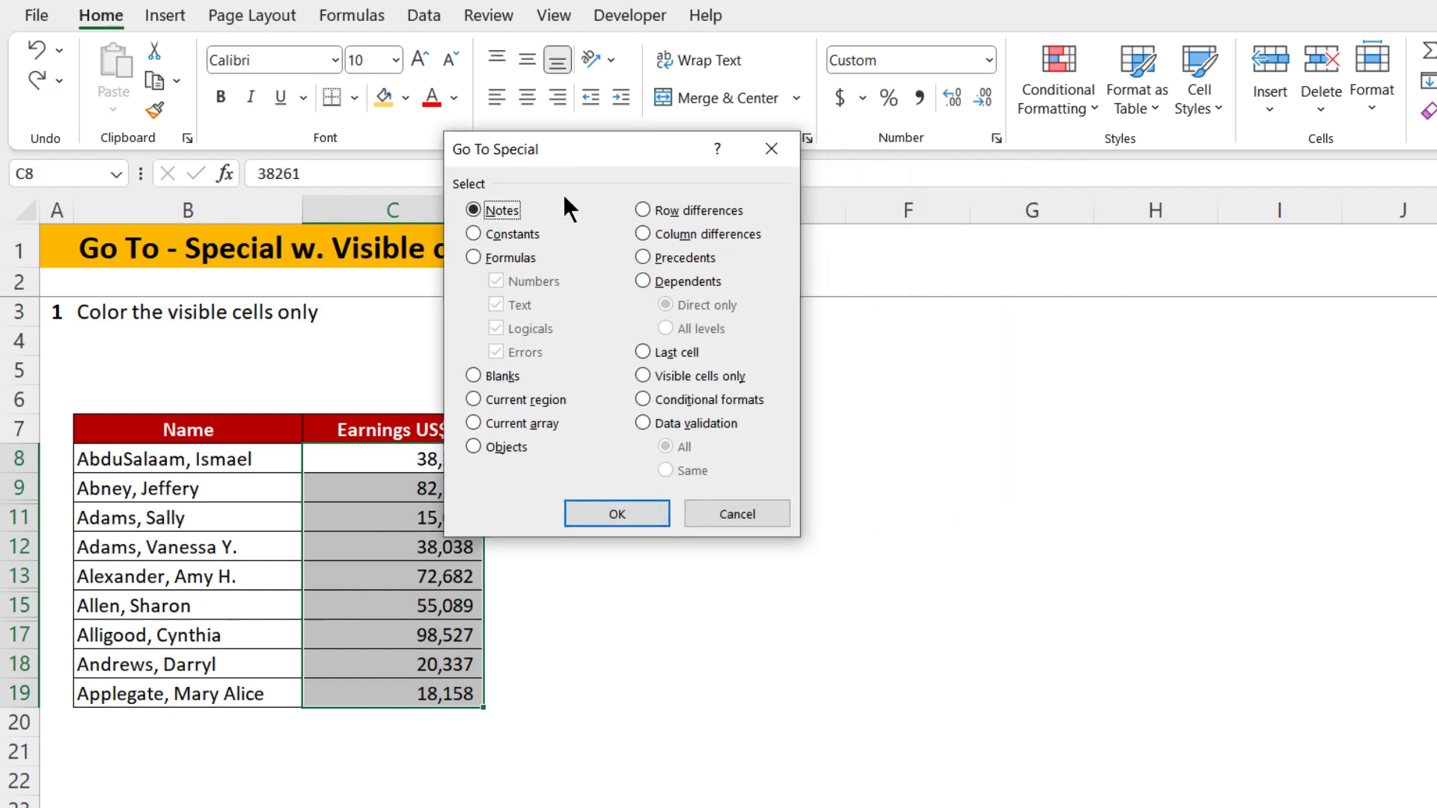
{"action": "left_click", "coordinate": [648, 372]}
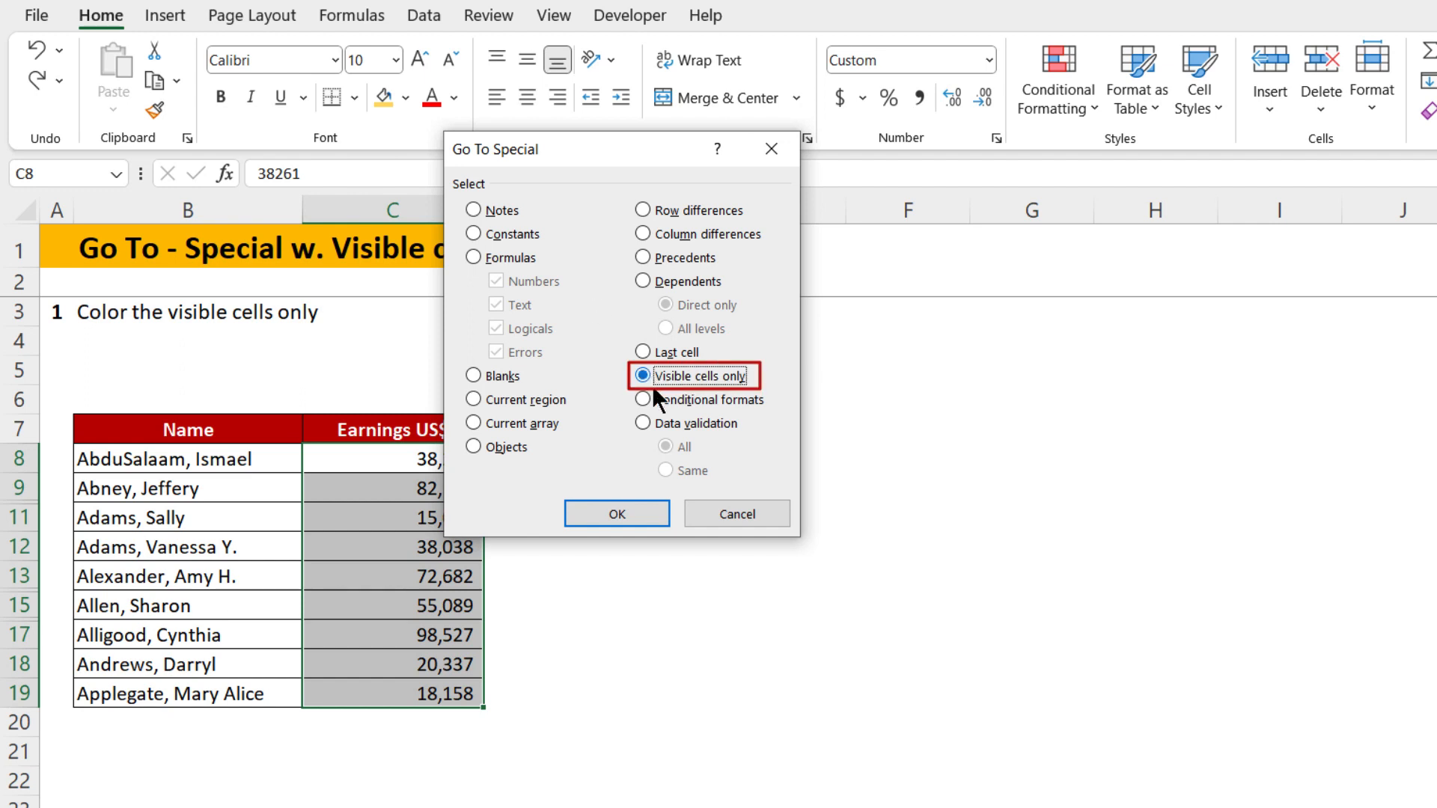
{"action": "left_click", "coordinate": [730, 517]}
- Enter the note "Alt ;" in B5 above the earnings table
{"action": "left_click", "coordinate": [281, 365]}
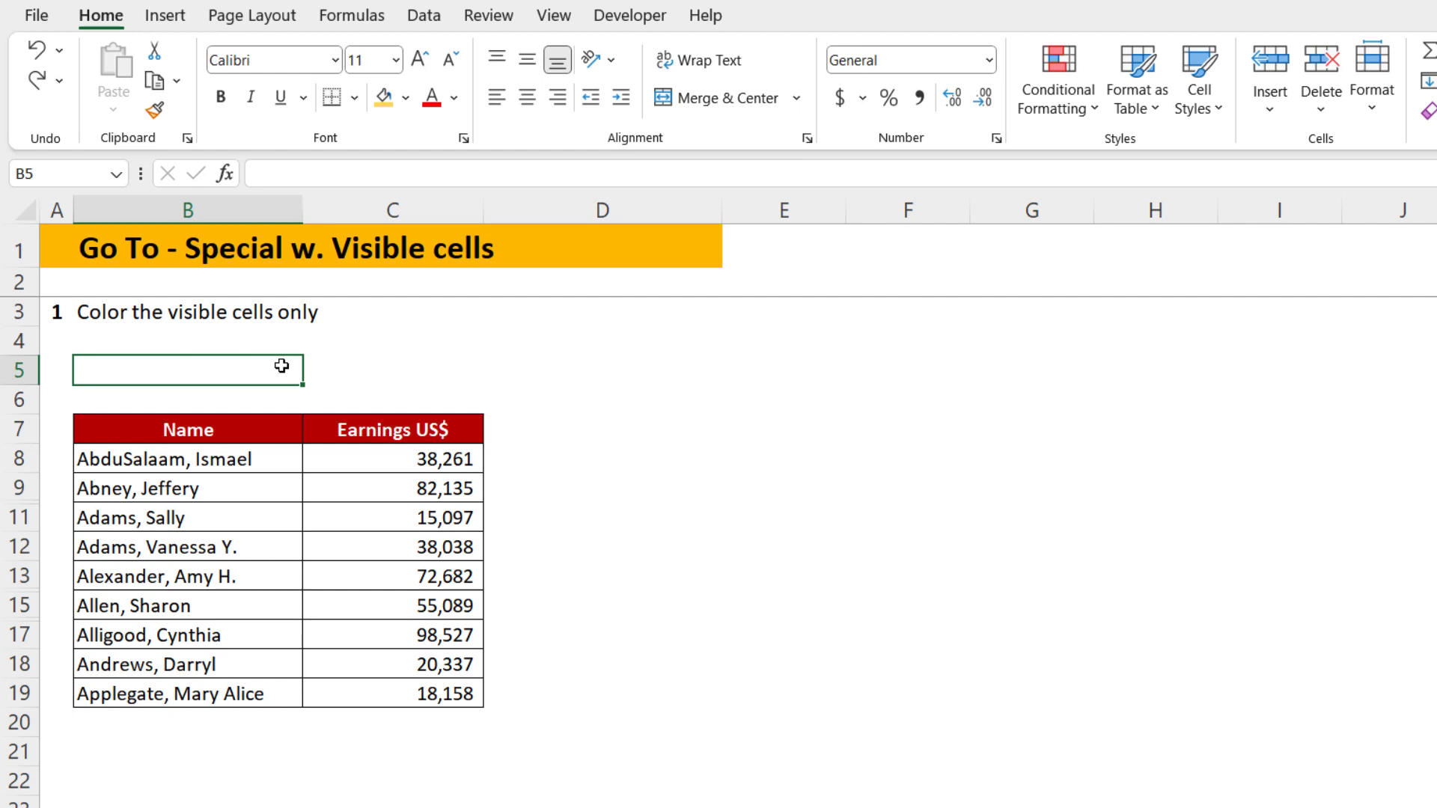
{"action": "type", "text": "Alt ;"}
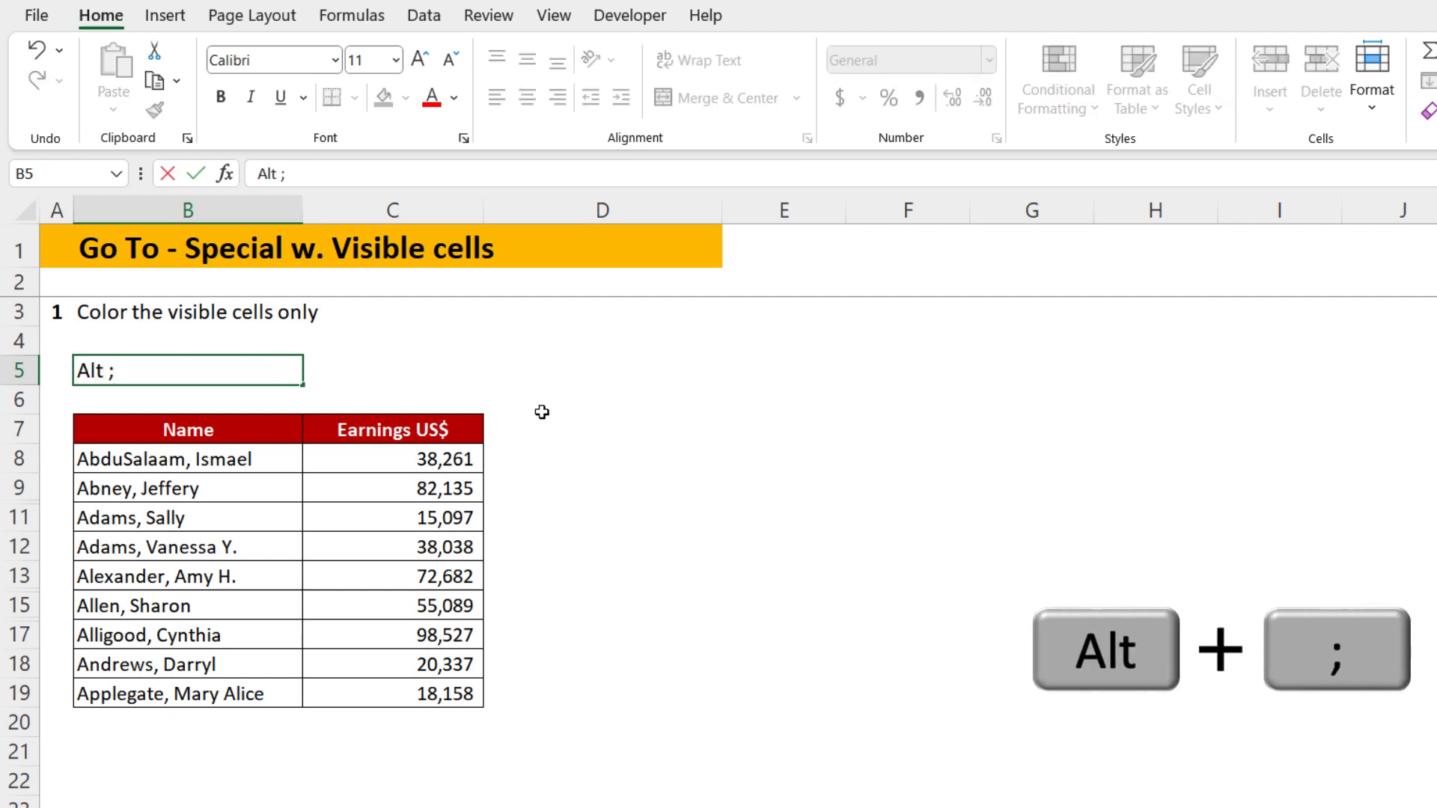
{"action": "left_click", "coordinate": [608, 397]}
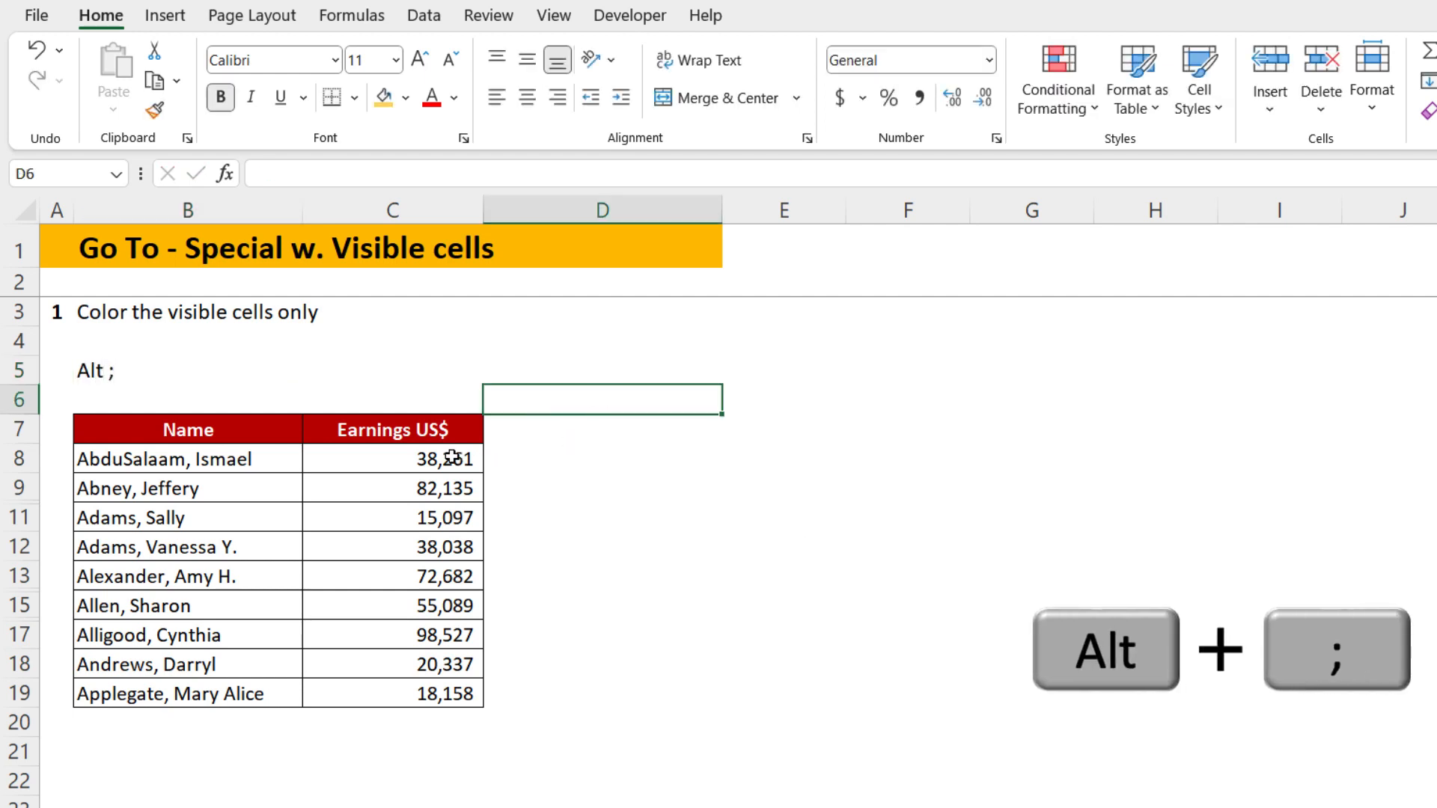
- Restrict the selection of C8:C19 to its visible cells only and fill them with gold
{"action": "left_click_drag", "start_coordinate": [447, 456], "coordinate": [447, 700]}
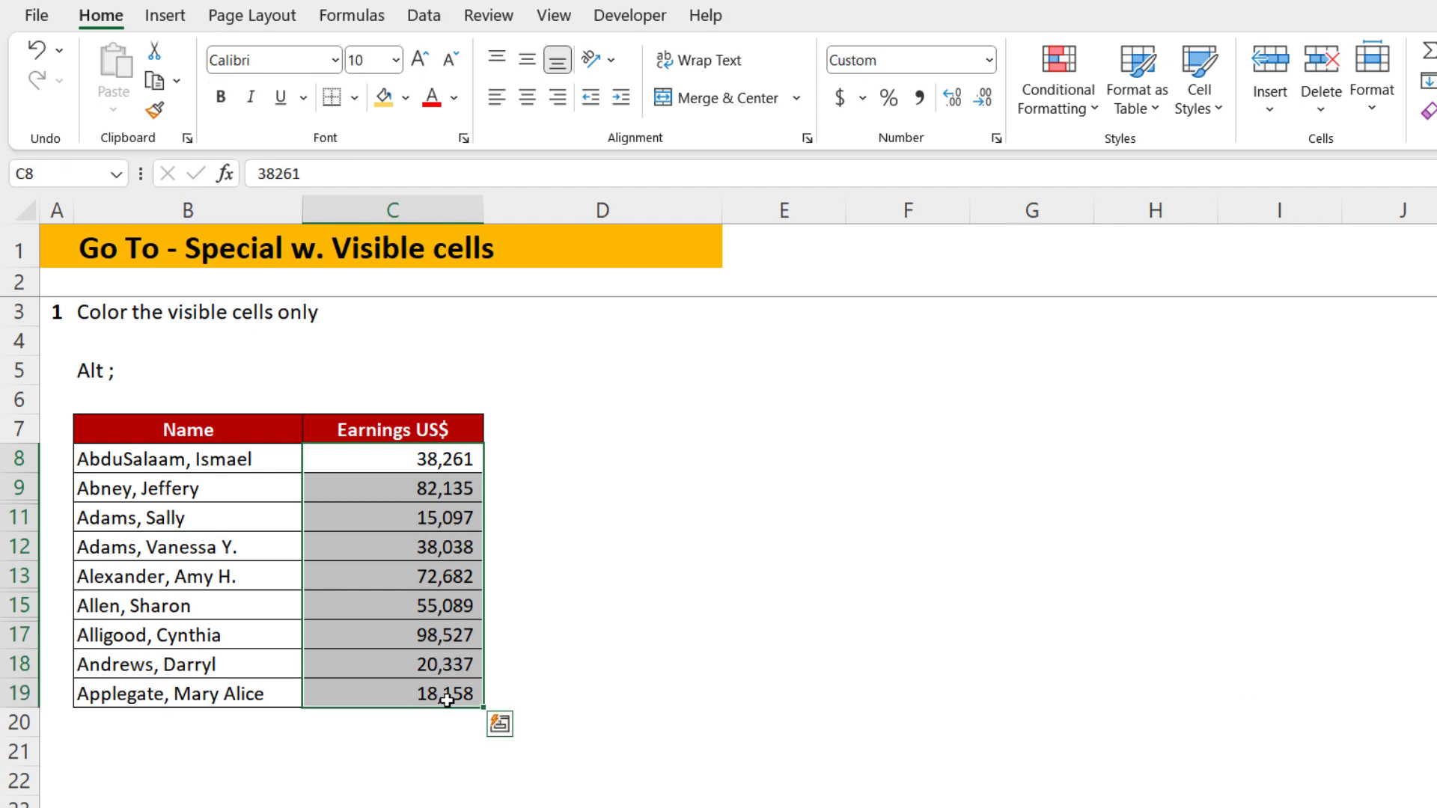
{"action": "key", "text": "ctrl+q"}
{"action": "key", "text": "Escape"}
{"action": "key", "text": "alt+semicolon"}
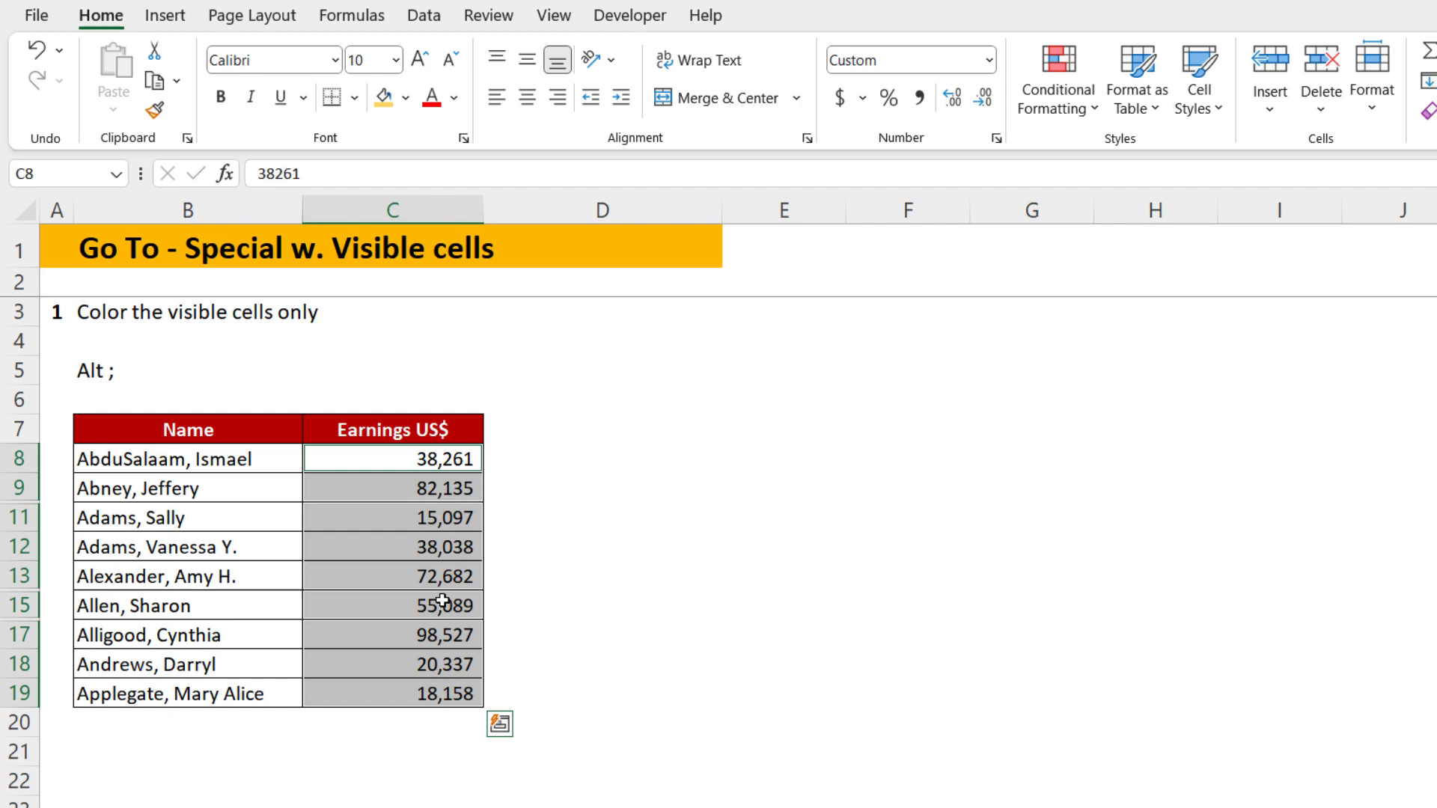
{"action": "left_click", "coordinate": [383, 97]}
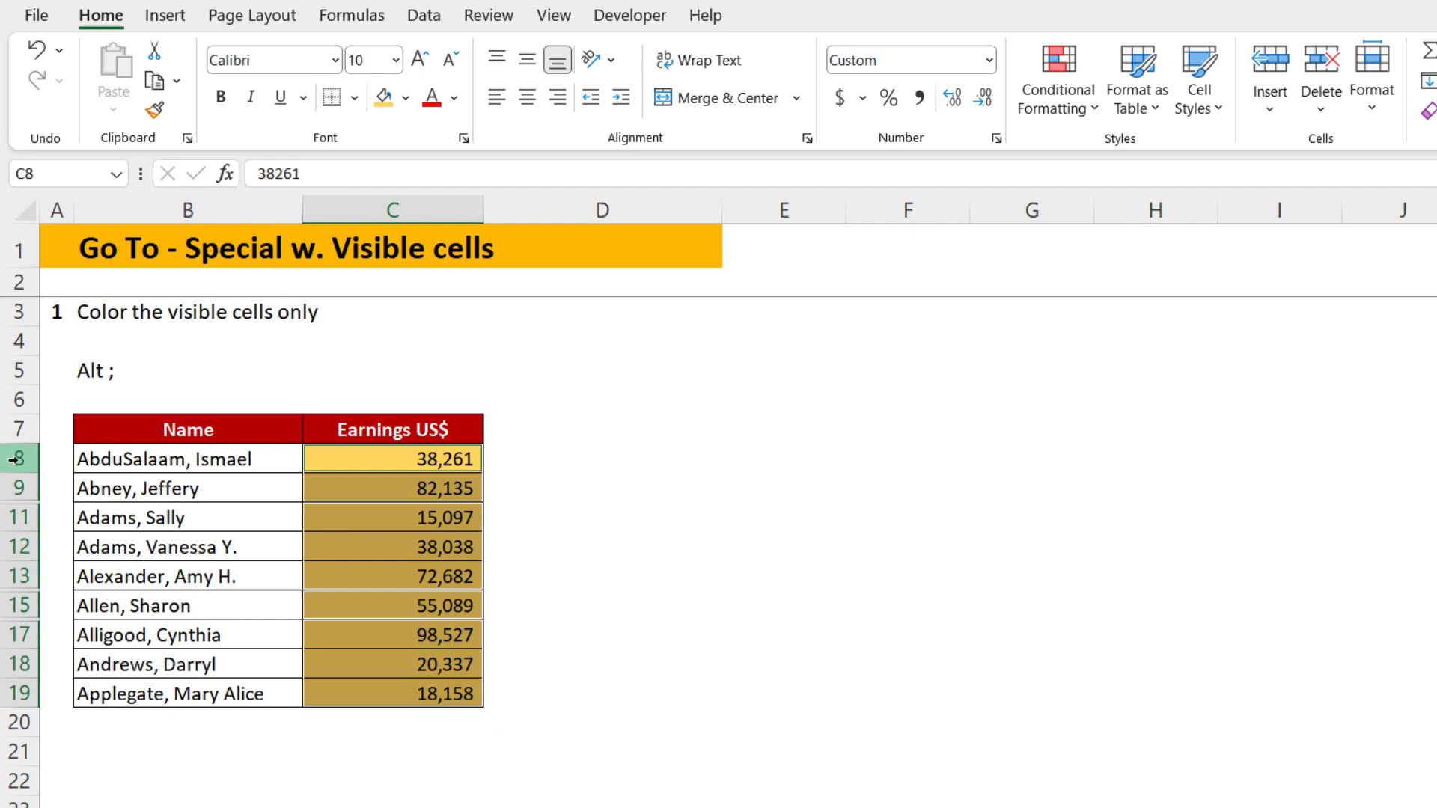
- Unhide the hidden rows between rows 8 and 20
{"action": "left_click_drag", "start_coordinate": [18, 458], "coordinate": [11, 720]}
{"action": "right_click", "coordinate": [11, 720]}
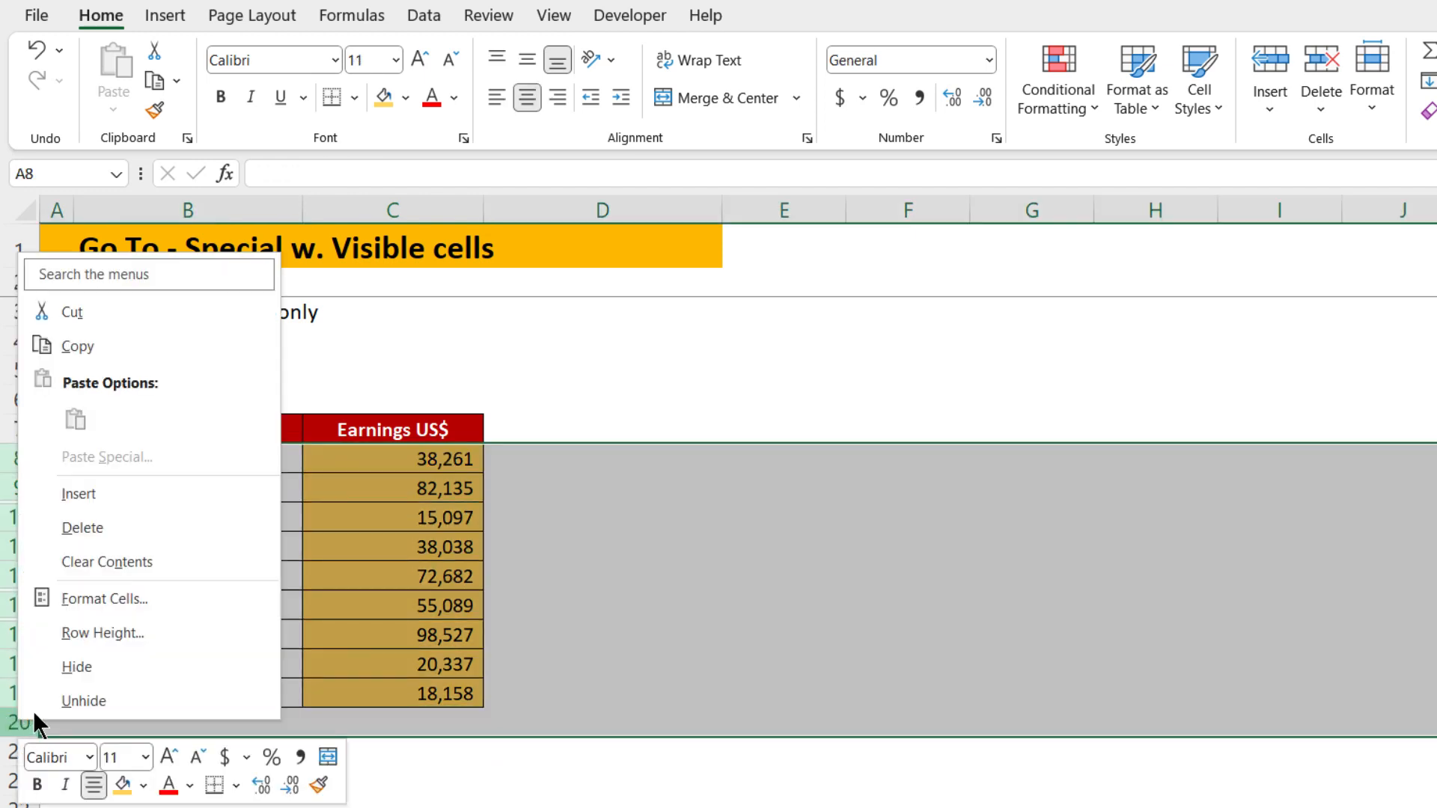
{"action": "left_click", "coordinate": [79, 706]}
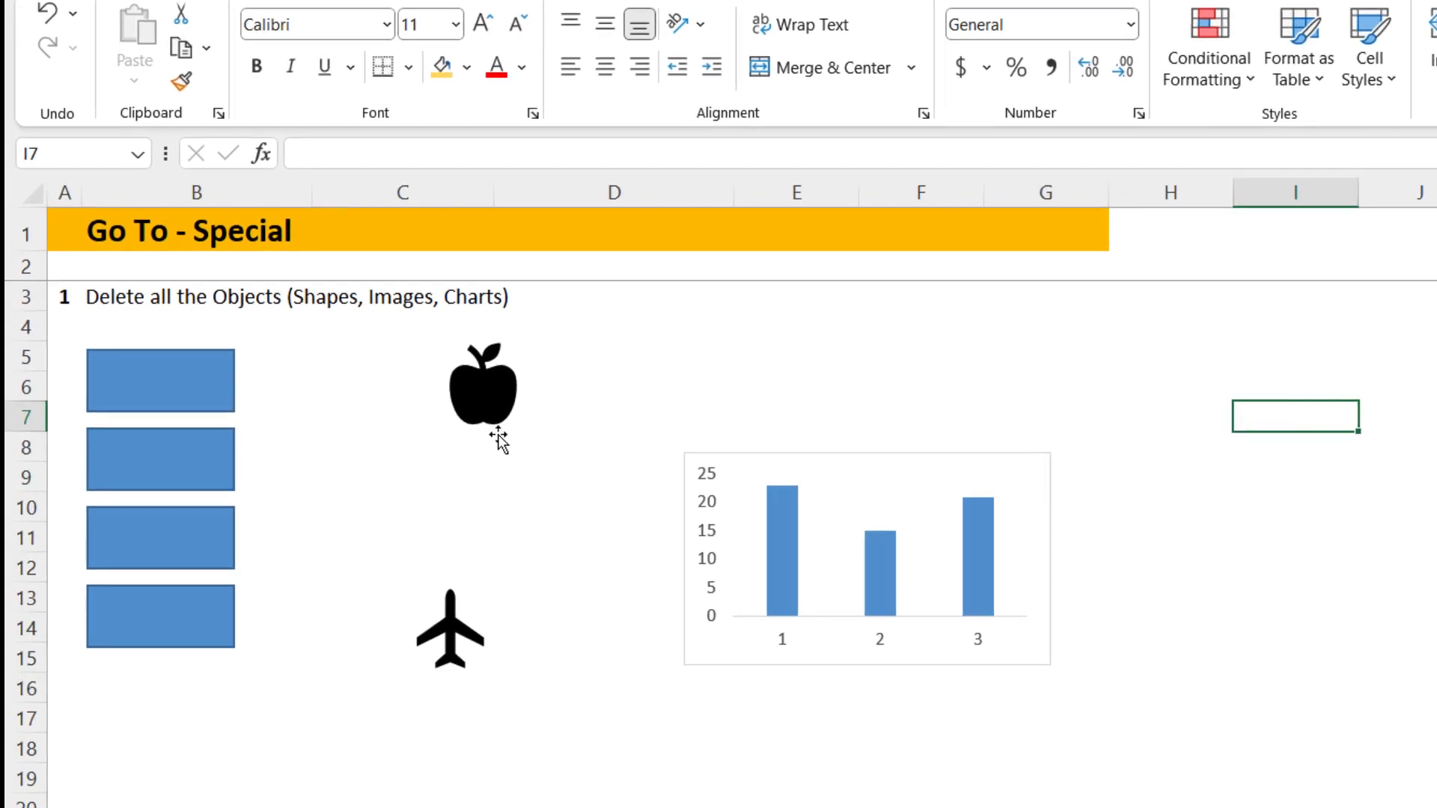
- Select the four blue rectangles together one by one, and deselect them by selecting C10
{"action": "left_click", "coordinate": [485, 408]}
{"action": "left_click", "coordinate": [187, 487]}
{"action": "left_click", "coordinate": [367, 481]}
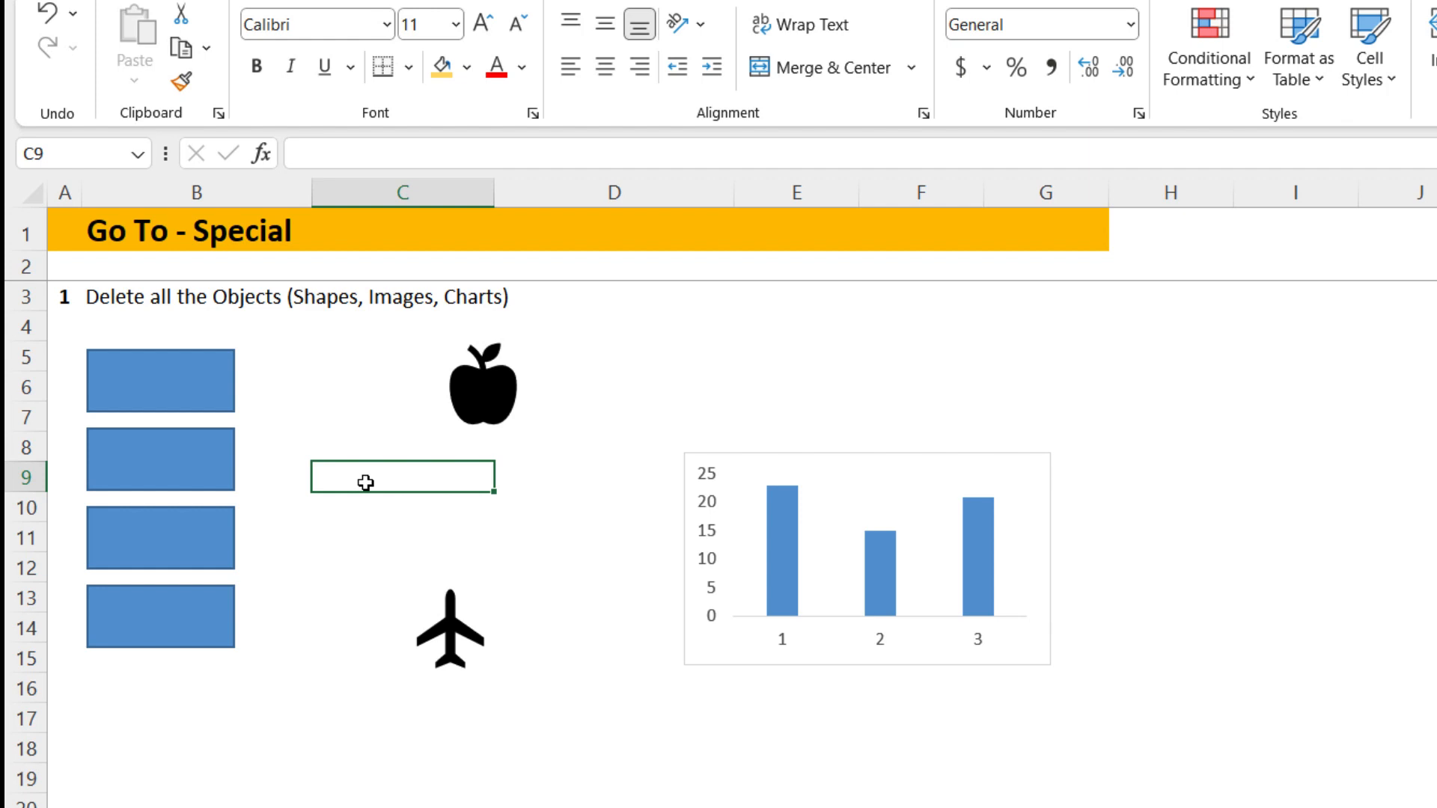
{"action": "left_click", "coordinate": [195, 389]}
{"action": "left_click", "coordinate": [178, 469], "text": "ctrl"}
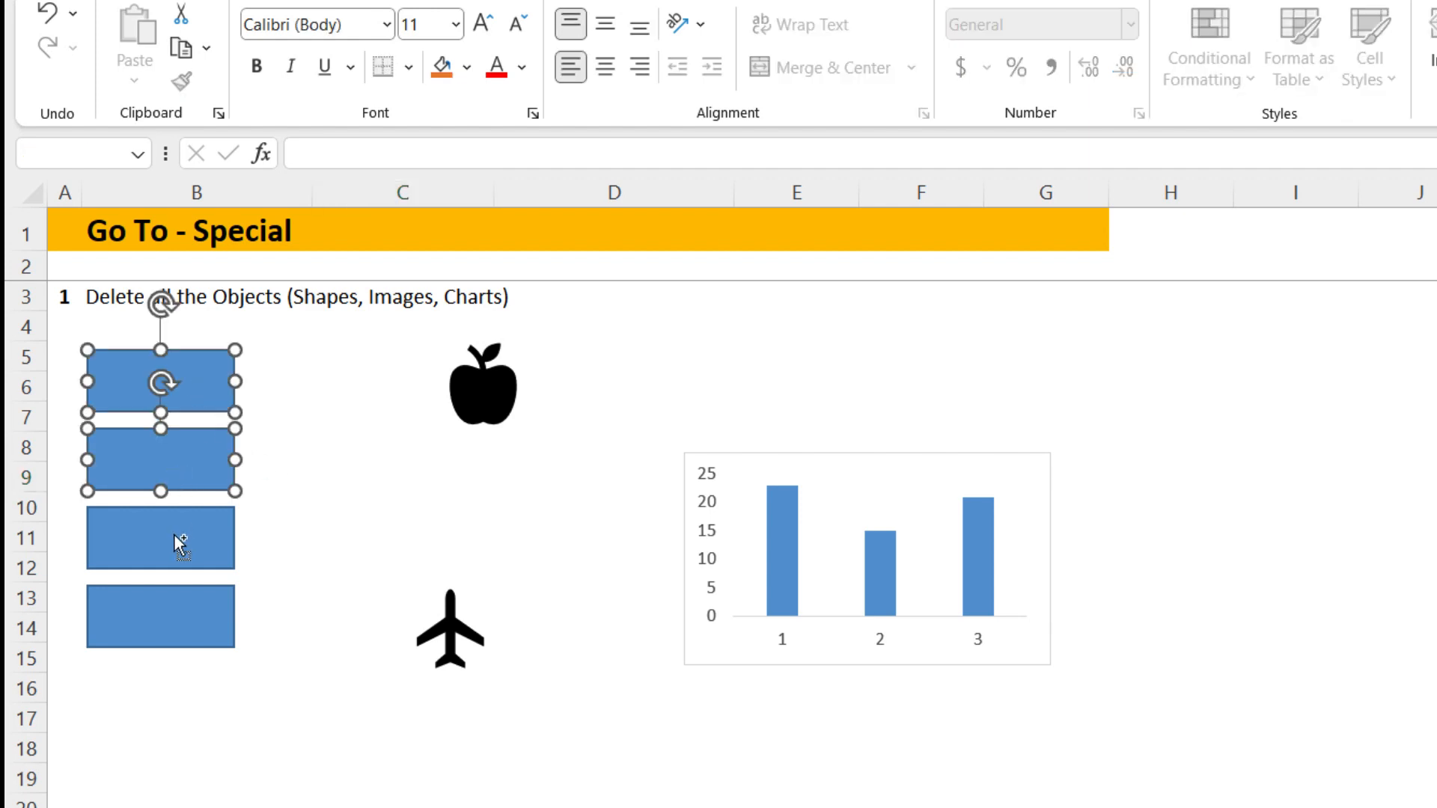
{"action": "left_click", "coordinate": [174, 533], "text": "ctrl"}
{"action": "left_click", "coordinate": [183, 622], "text": "ctrl"}
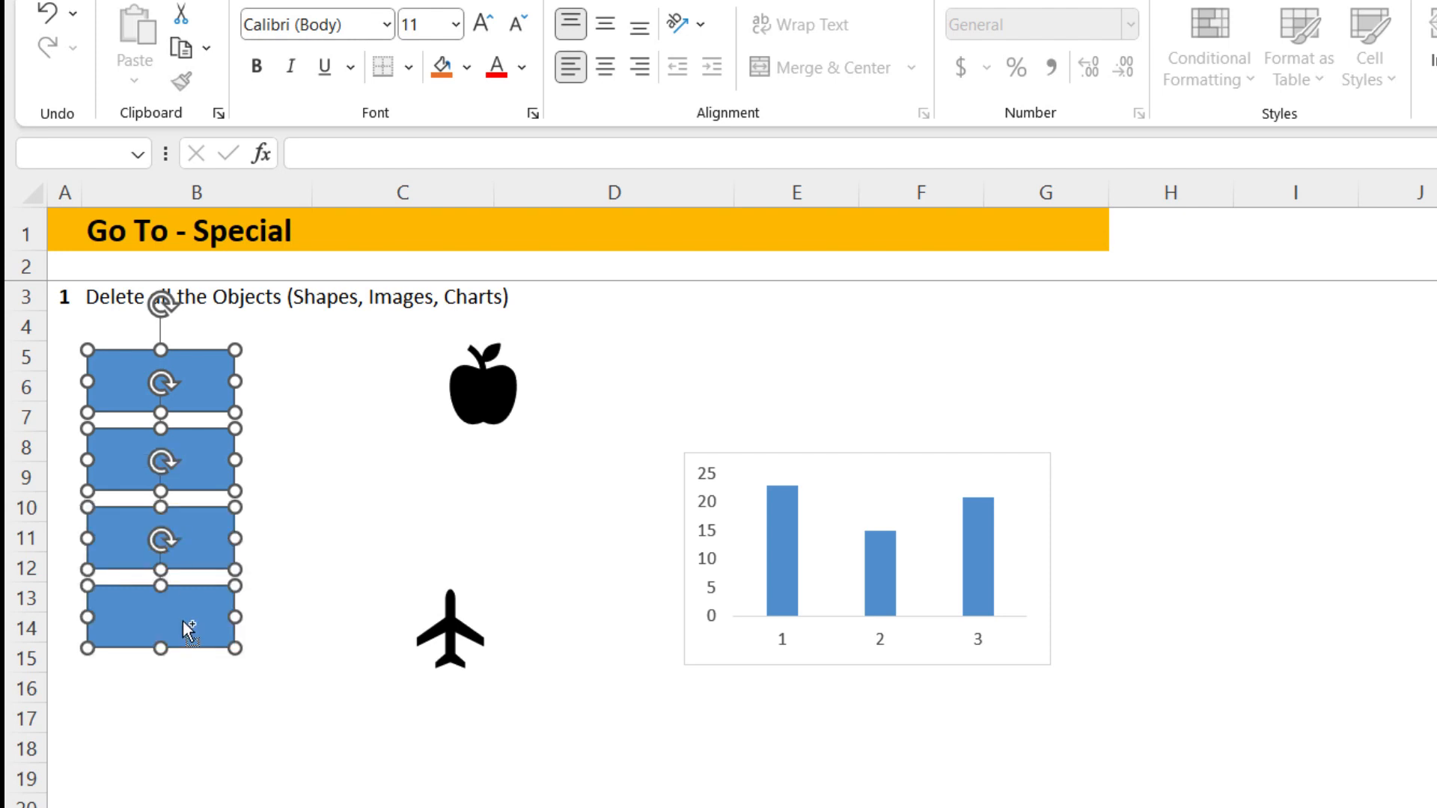
{"action": "left_click", "coordinate": [406, 509]}
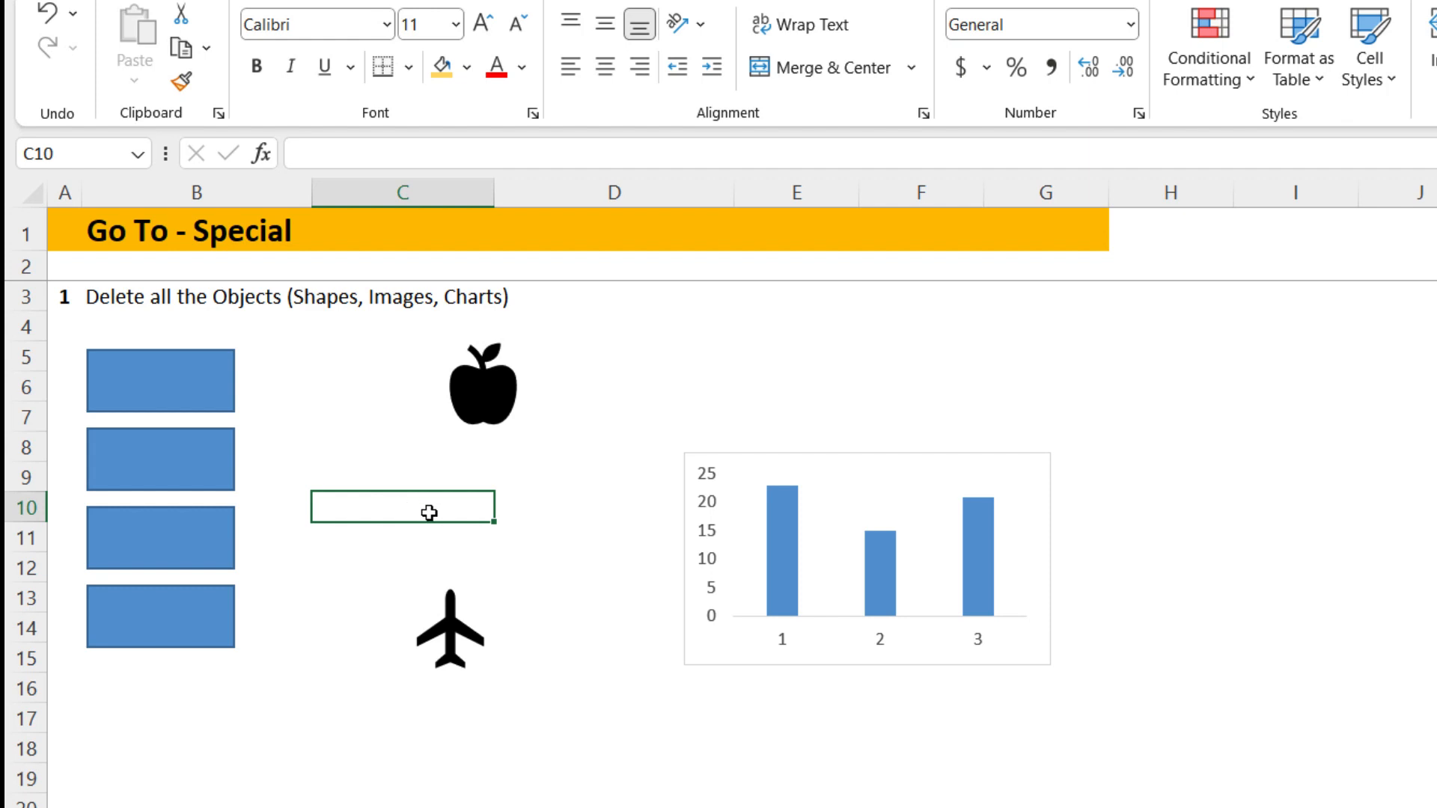
- Select all objects on the sheet with Go To Special, exclude the apple icon from the selection, and delete the remaining objects
{"action": "key", "text": "ctrl+g"}
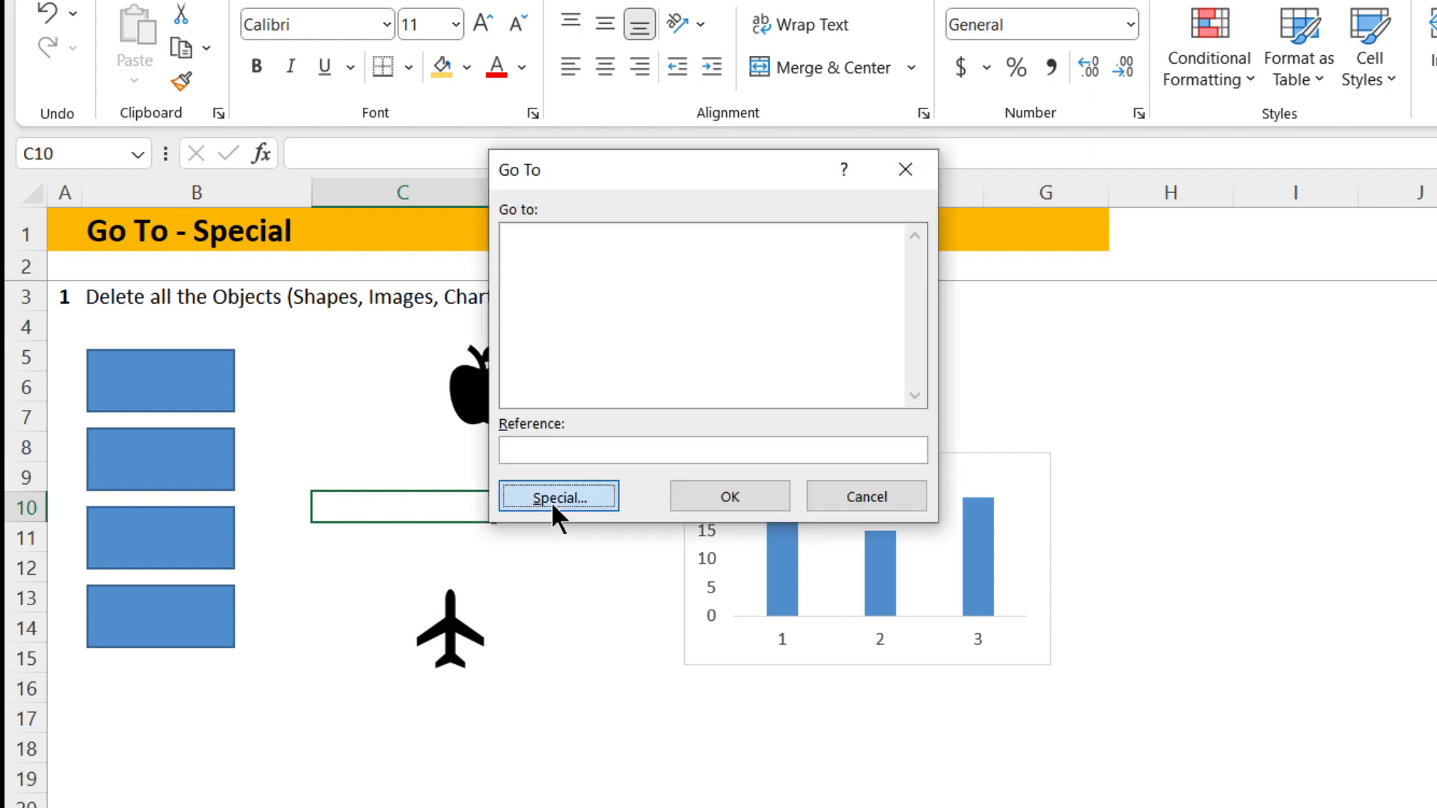
{"action": "left_click", "coordinate": [554, 500]}
{"action": "left_click", "coordinate": [554, 465]}
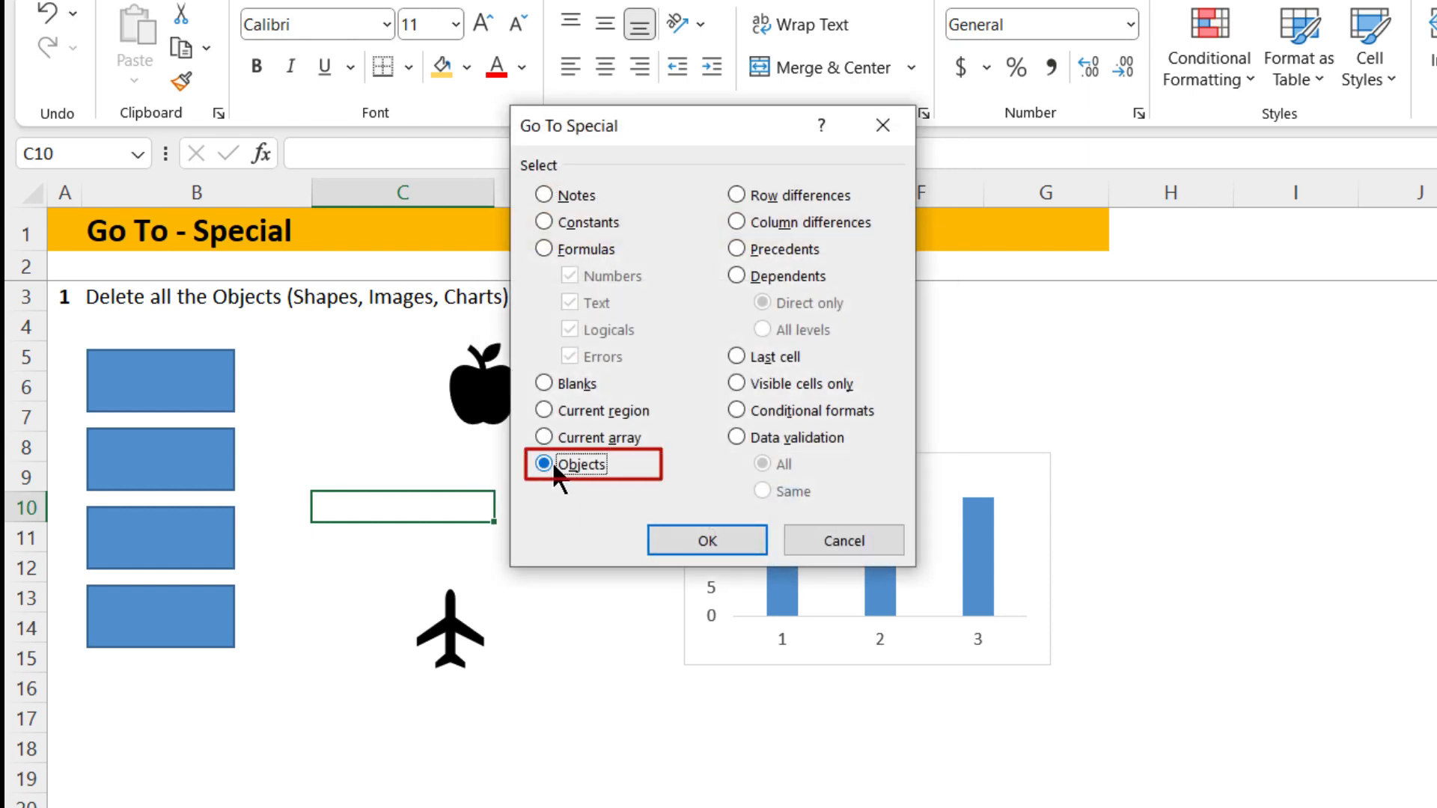
{"action": "left_click", "coordinate": [707, 542]}
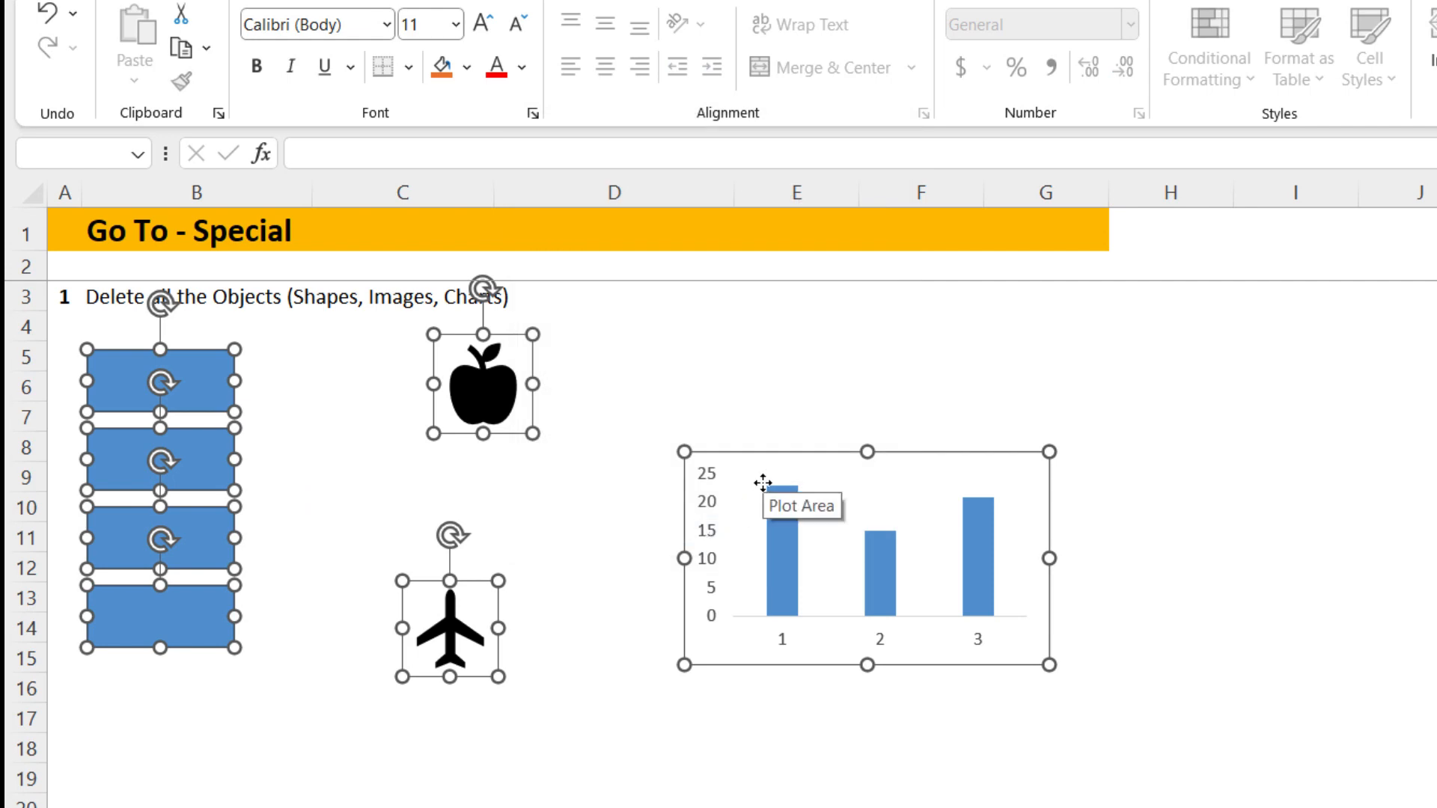
{"action": "left_click", "coordinate": [514, 360], "text": "ctrl"}
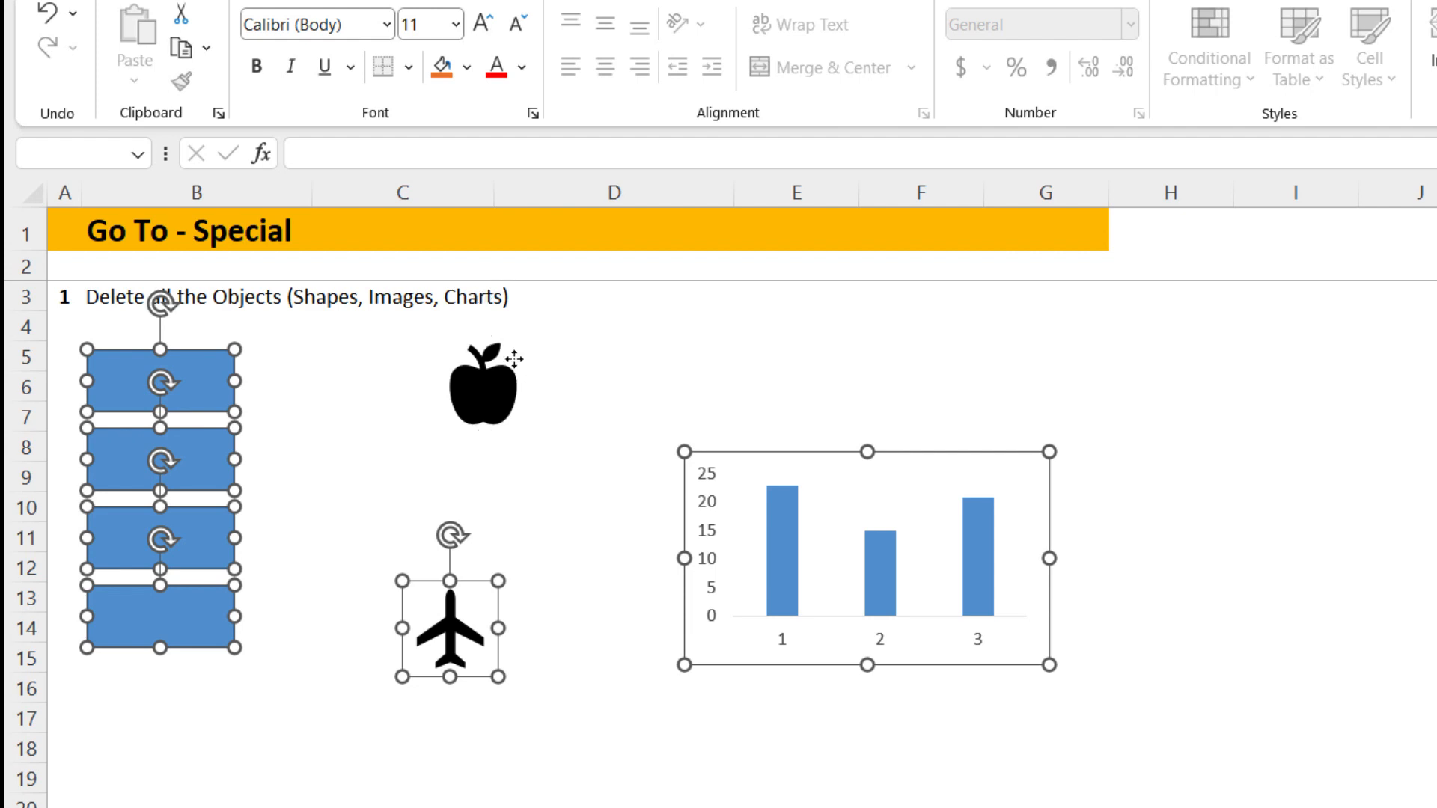
{"action": "key", "text": "Delete"}
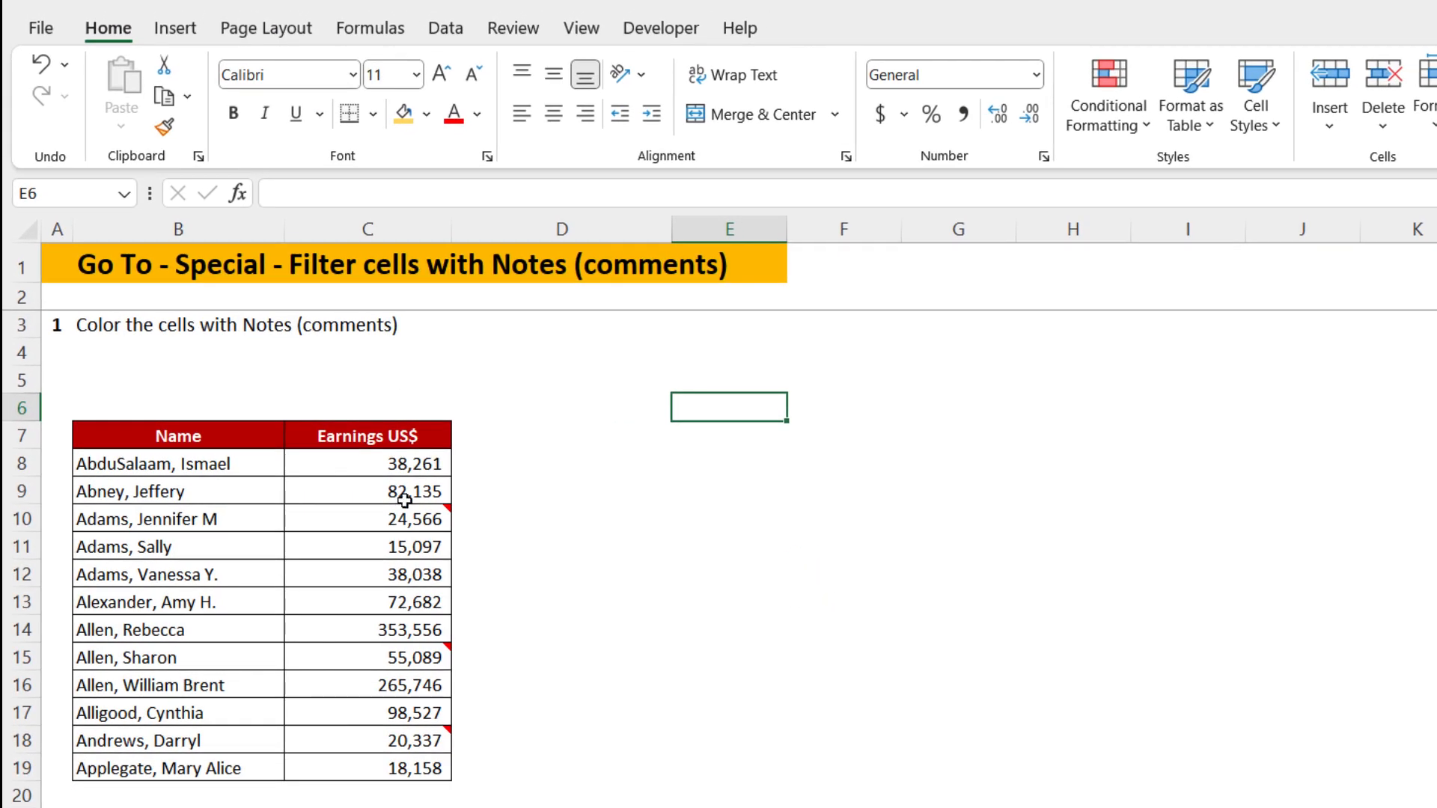
- Examine the notes in the Earnings US$ column and compare the note commands offered for C9 and C10
{"action": "left_click_drag", "start_coordinate": [391, 467], "coordinate": [396, 741]}
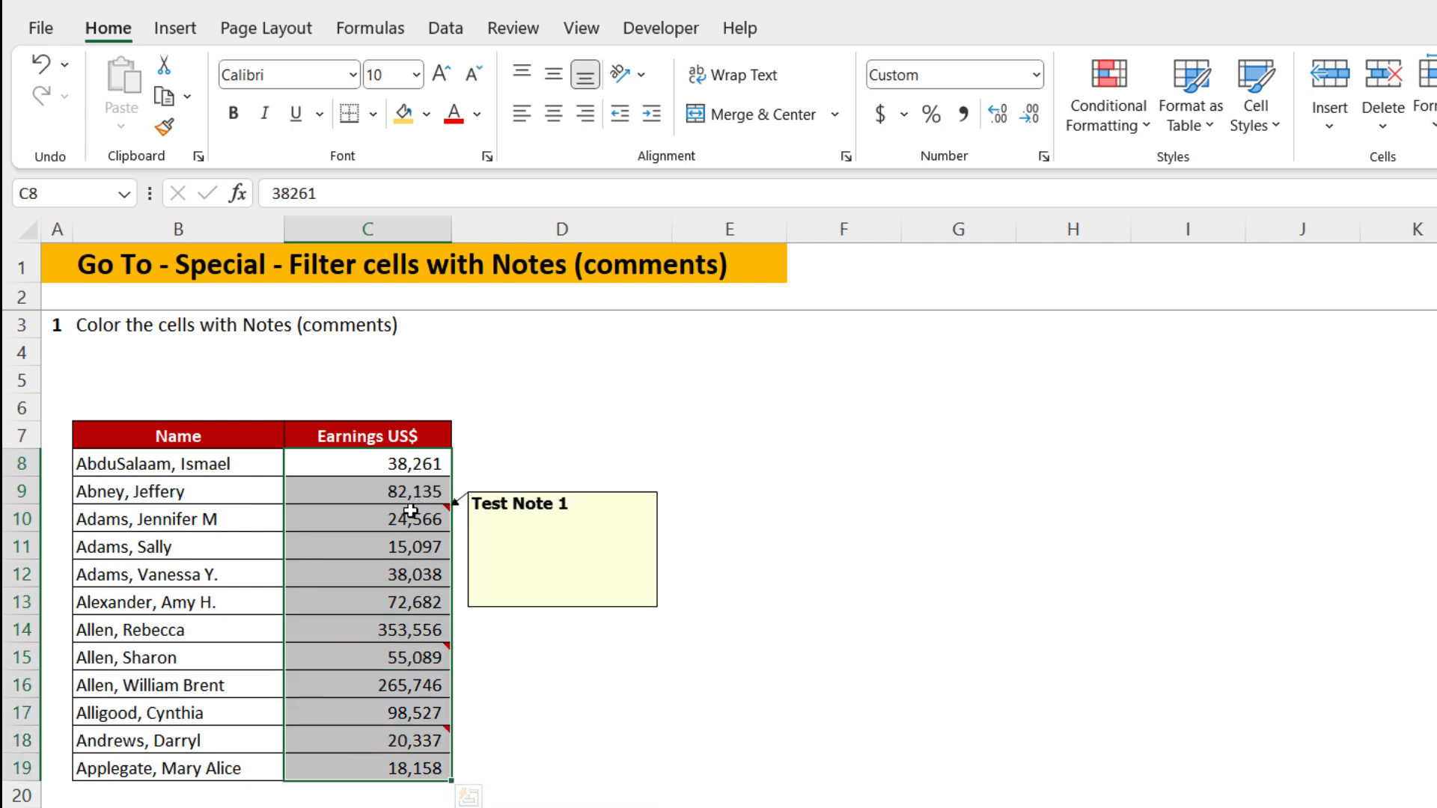
{"action": "left_click", "coordinate": [400, 491]}
{"action": "right_click", "coordinate": [403, 488]}
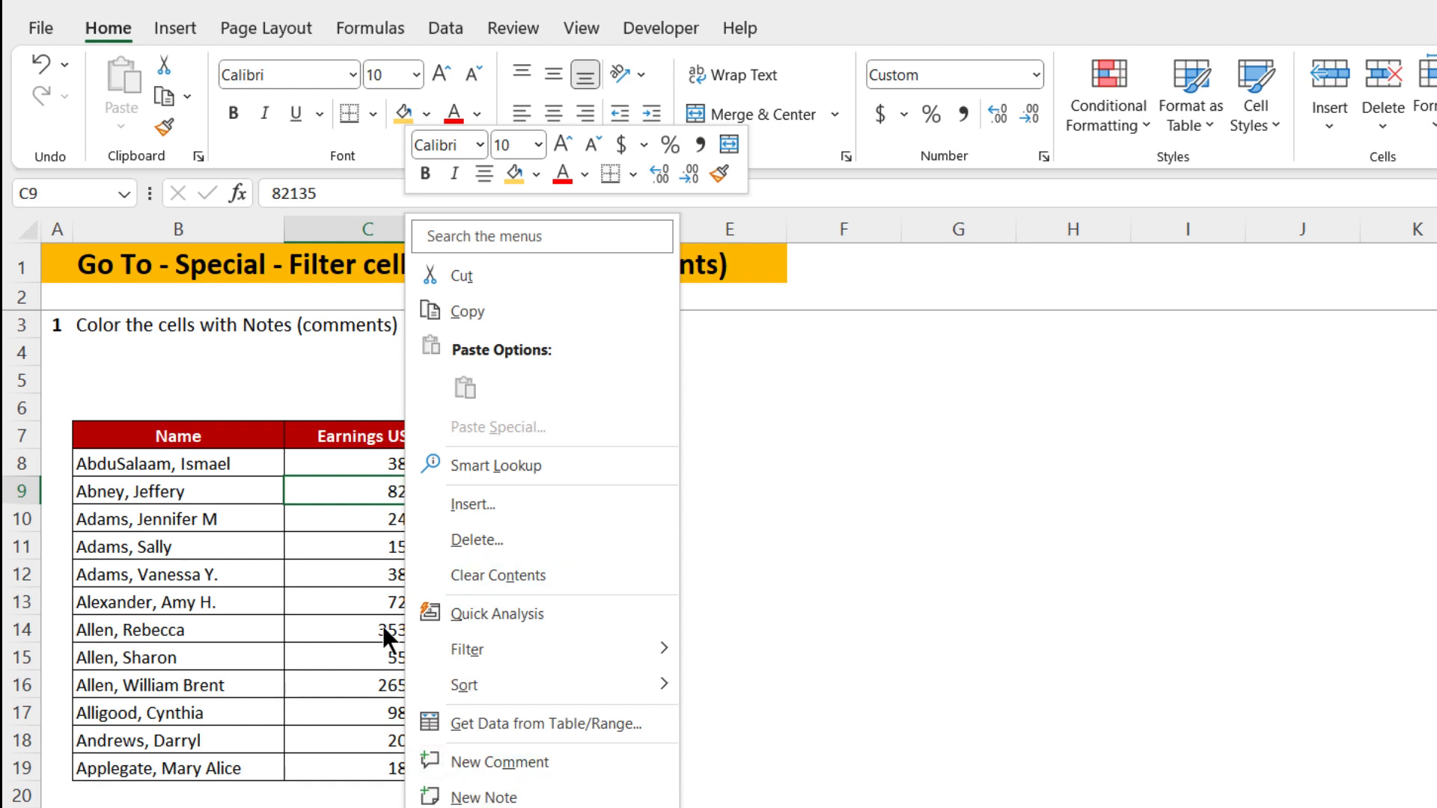
{"action": "key", "text": "Escape"}
{"action": "left_click", "coordinate": [388, 520]}
{"action": "right_click", "coordinate": [386, 520]}
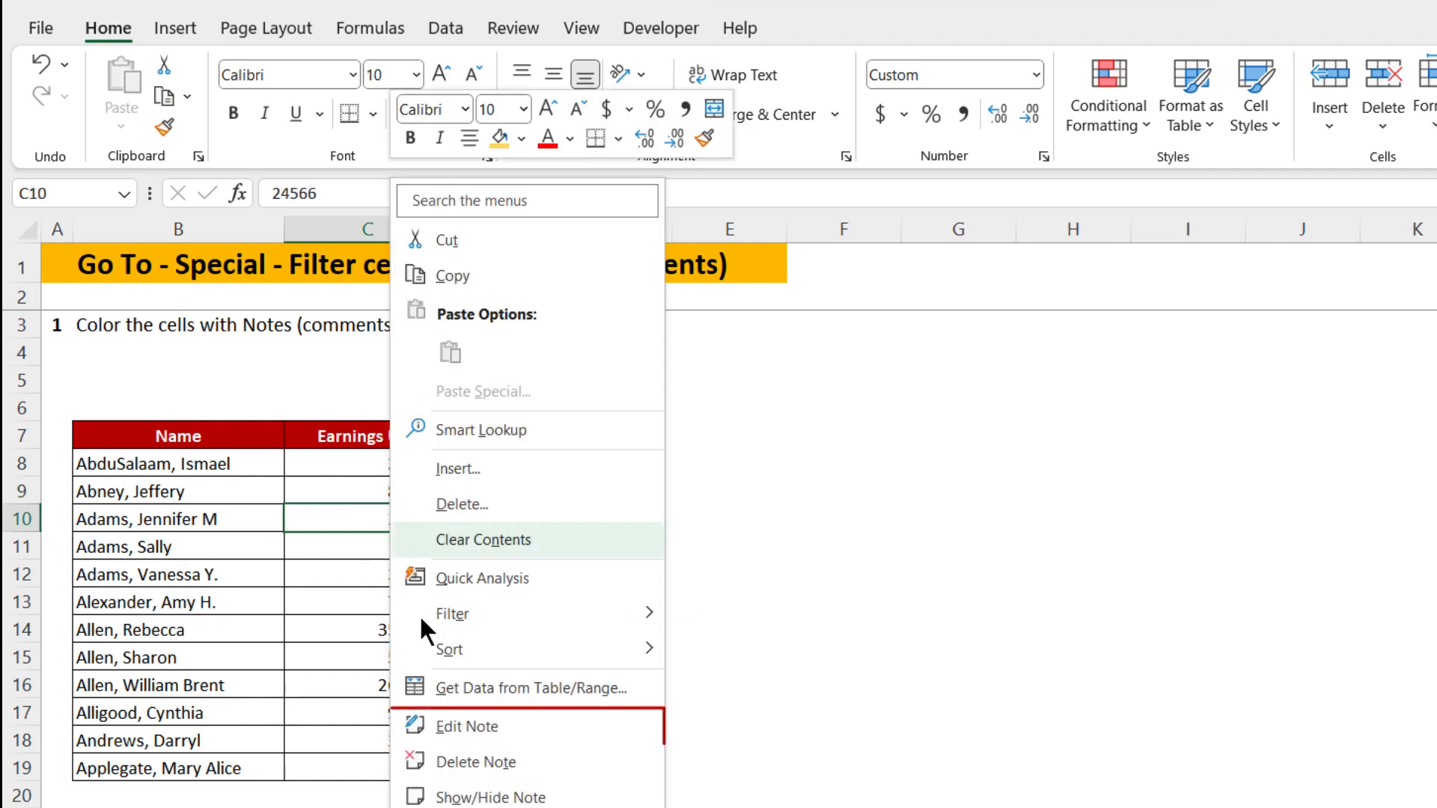
{"action": "key", "text": "Escape"}
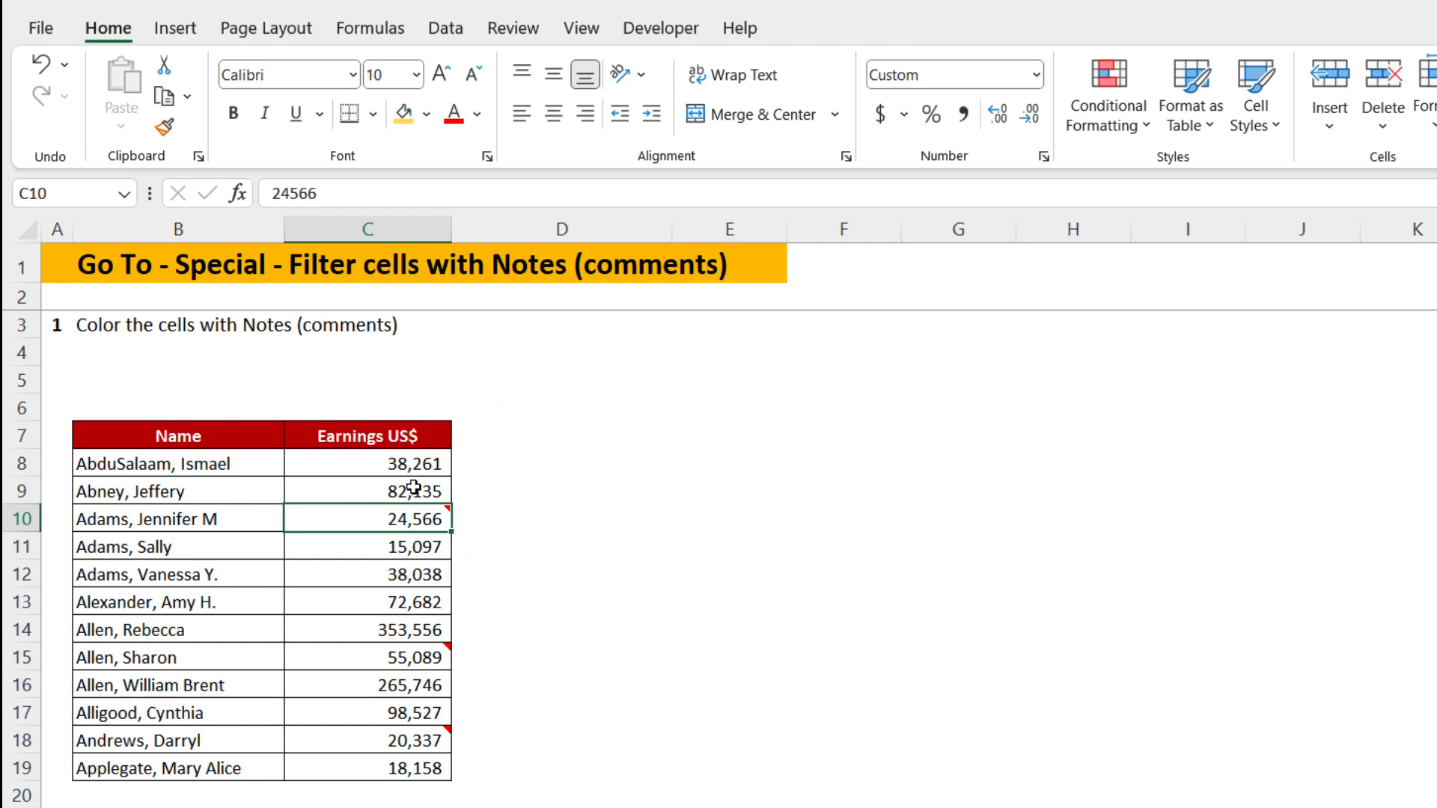
- Restrict the selection of C8:C19 to cells with notes using Go To Special and fill them with gold
{"action": "left_click", "coordinate": [393, 463]}
{"action": "left_click_drag", "start_coordinate": [393, 463], "coordinate": [376, 778]}
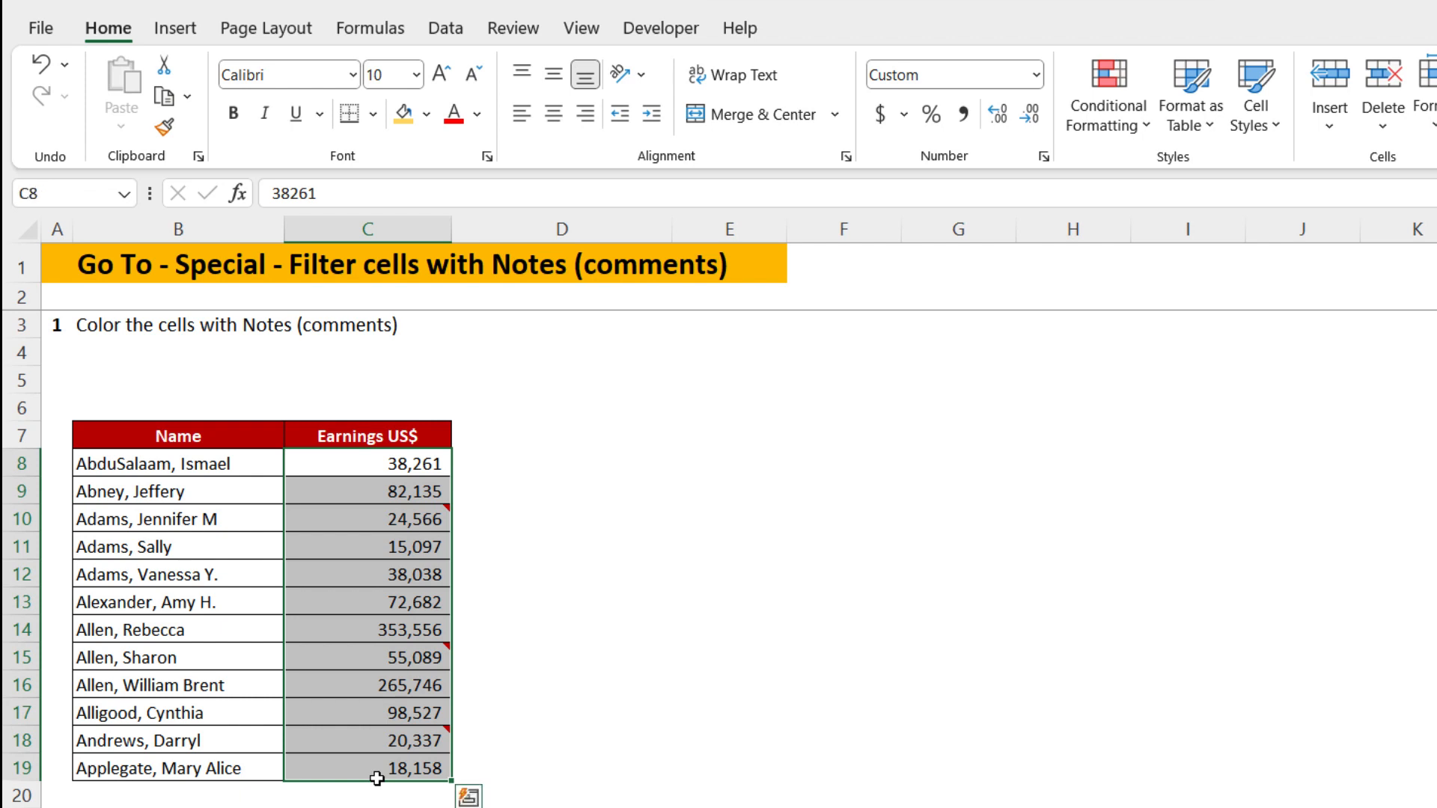
{"action": "key", "text": "F5"}
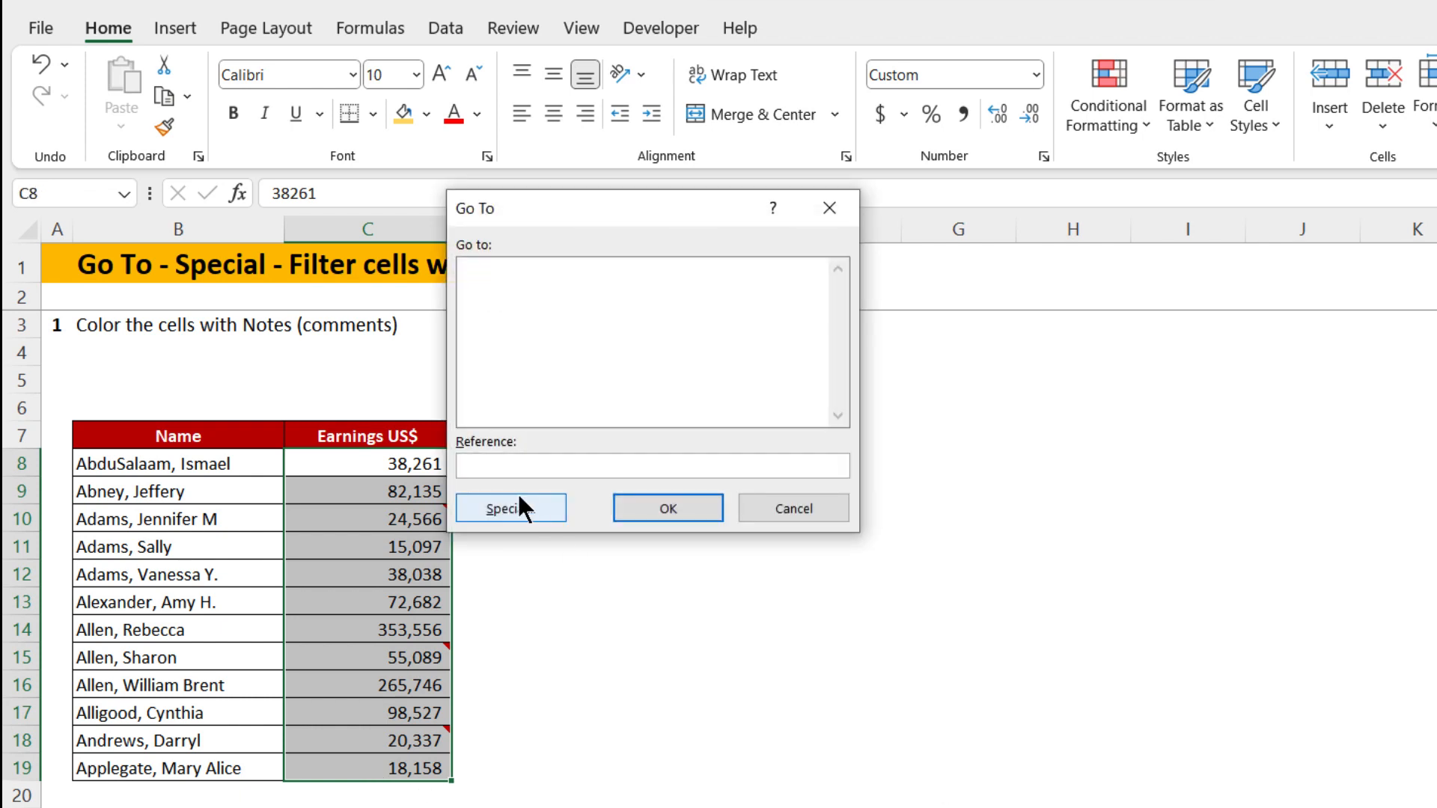
{"action": "left_click", "coordinate": [508, 501]}
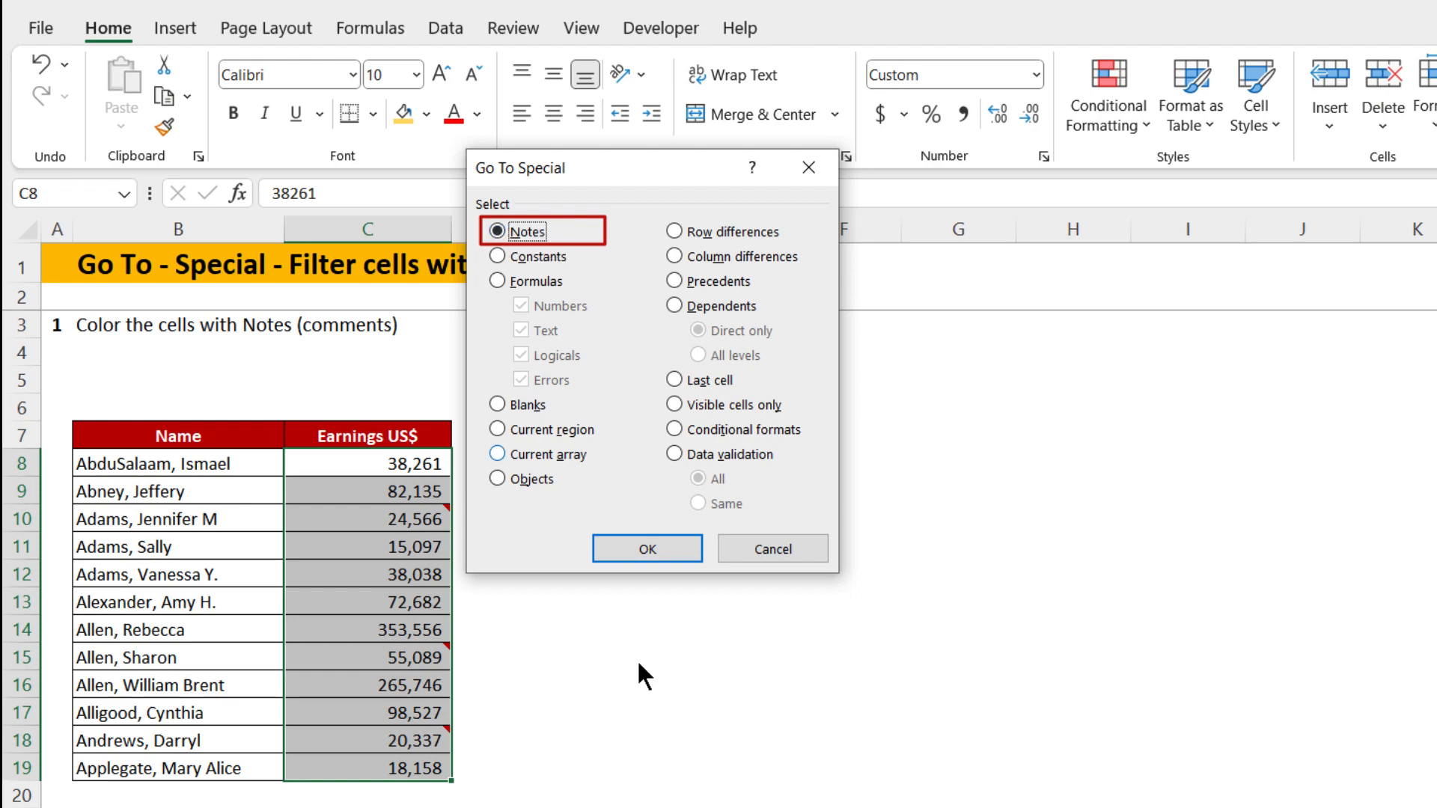
{"action": "left_click", "coordinate": [662, 547]}
{"action": "left_click", "coordinate": [404, 111]}
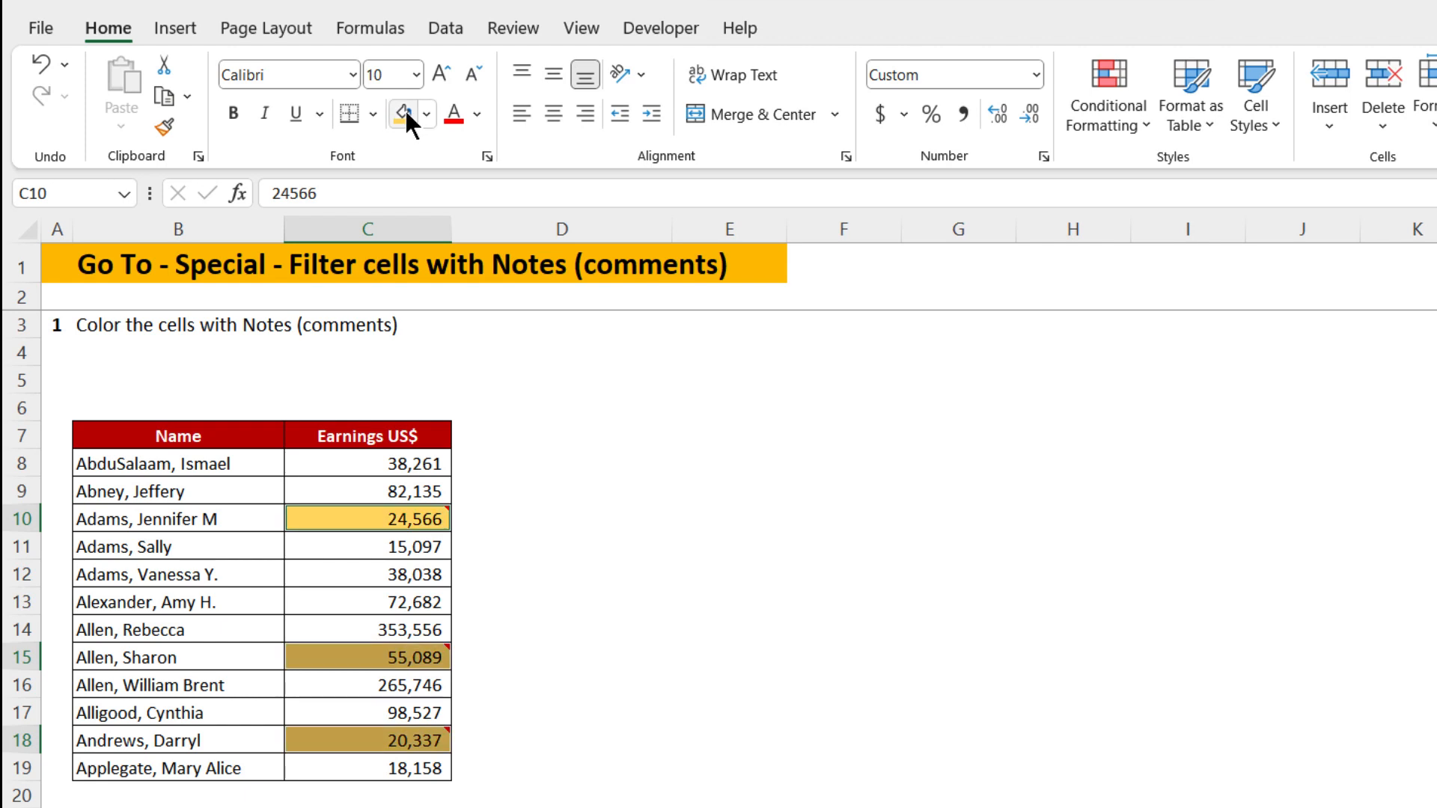
- Add filters to the table B7:C19 and filter the Earnings US$ column by the gold cell color
{"action": "left_click_drag", "start_coordinate": [205, 432], "coordinate": [385, 749]}
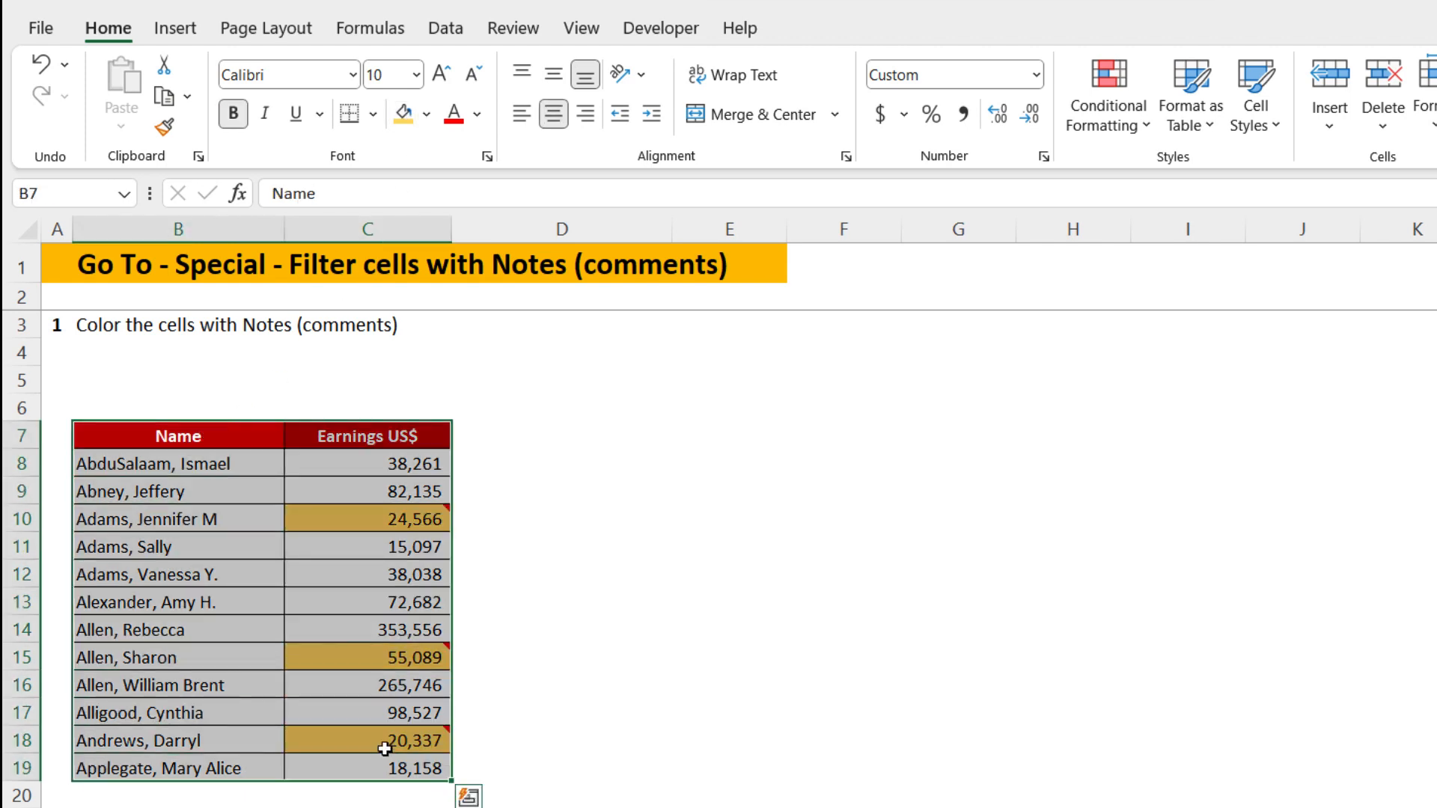
{"action": "left_click", "coordinate": [446, 28]}
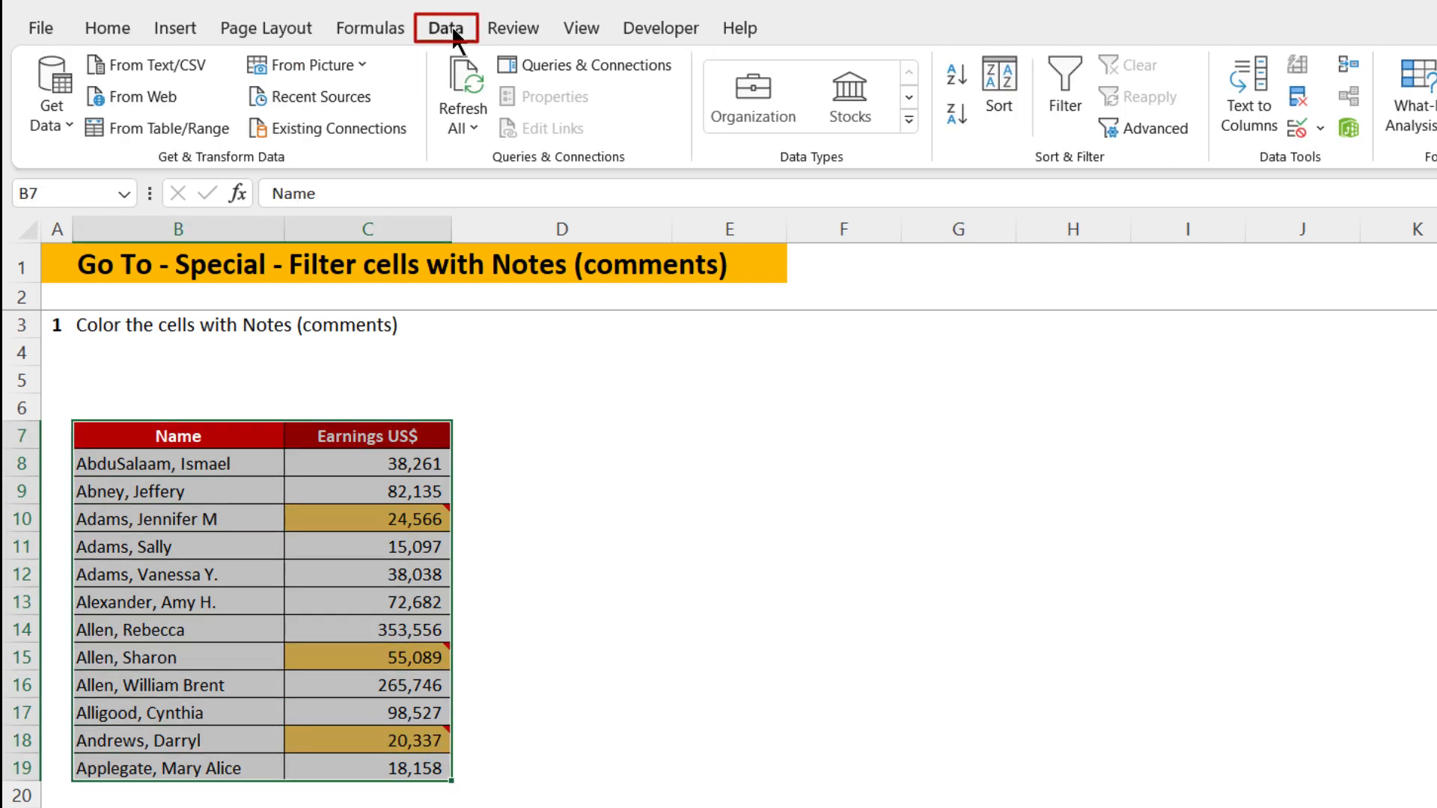
{"action": "left_click", "coordinate": [1063, 111]}
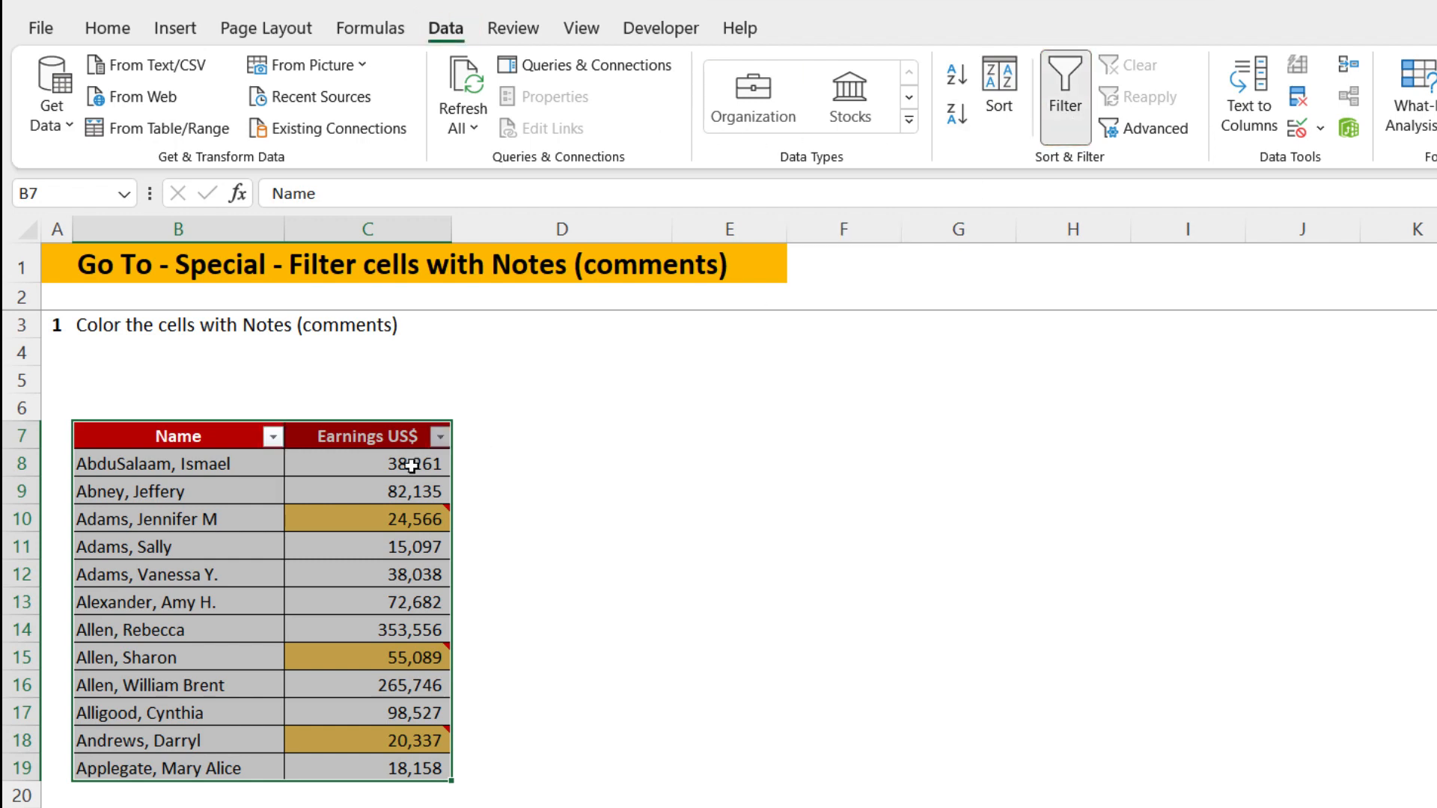
{"action": "left_click", "coordinate": [441, 437]}
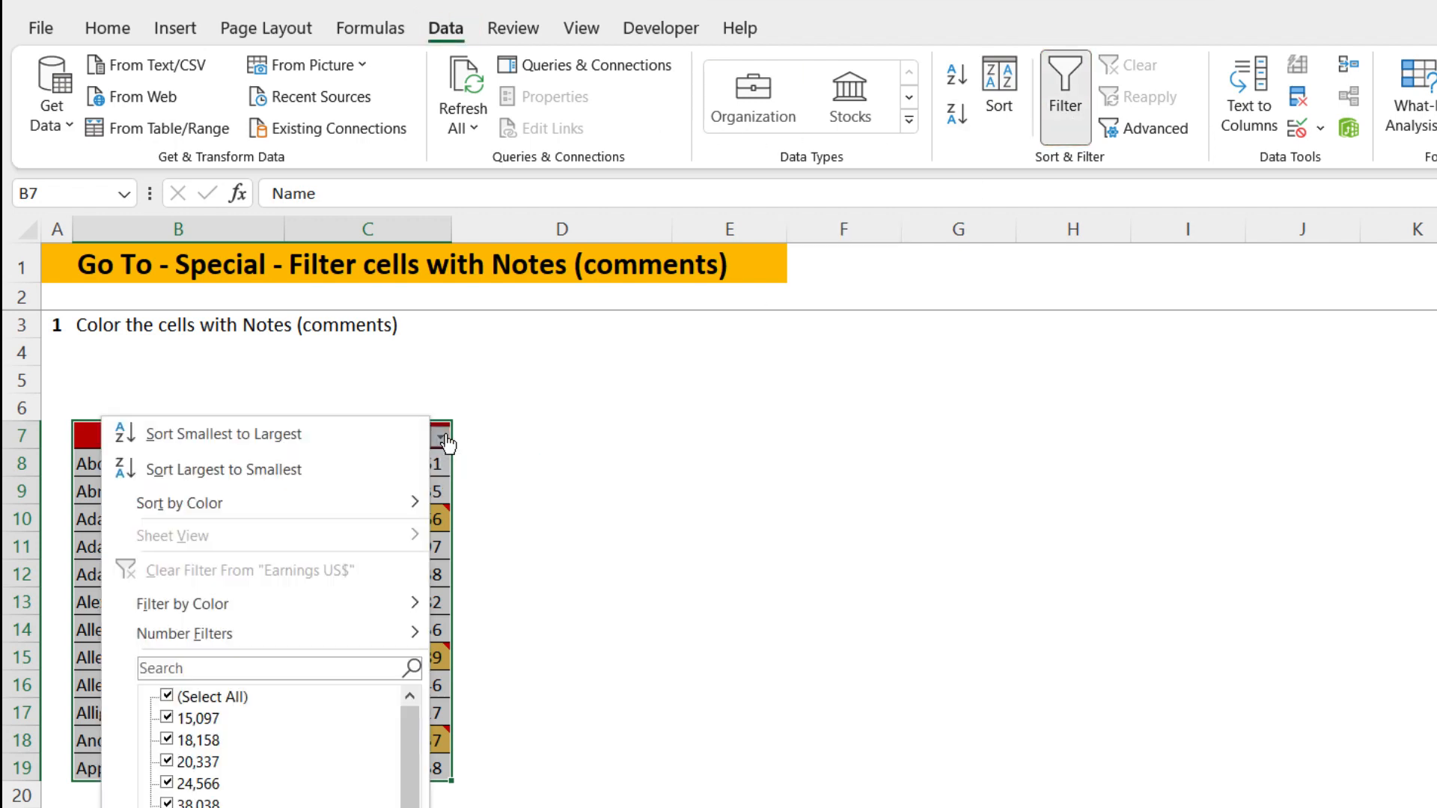
{"action": "mouse_move", "coordinate": [275, 594]}
{"action": "left_click", "coordinate": [492, 635]}
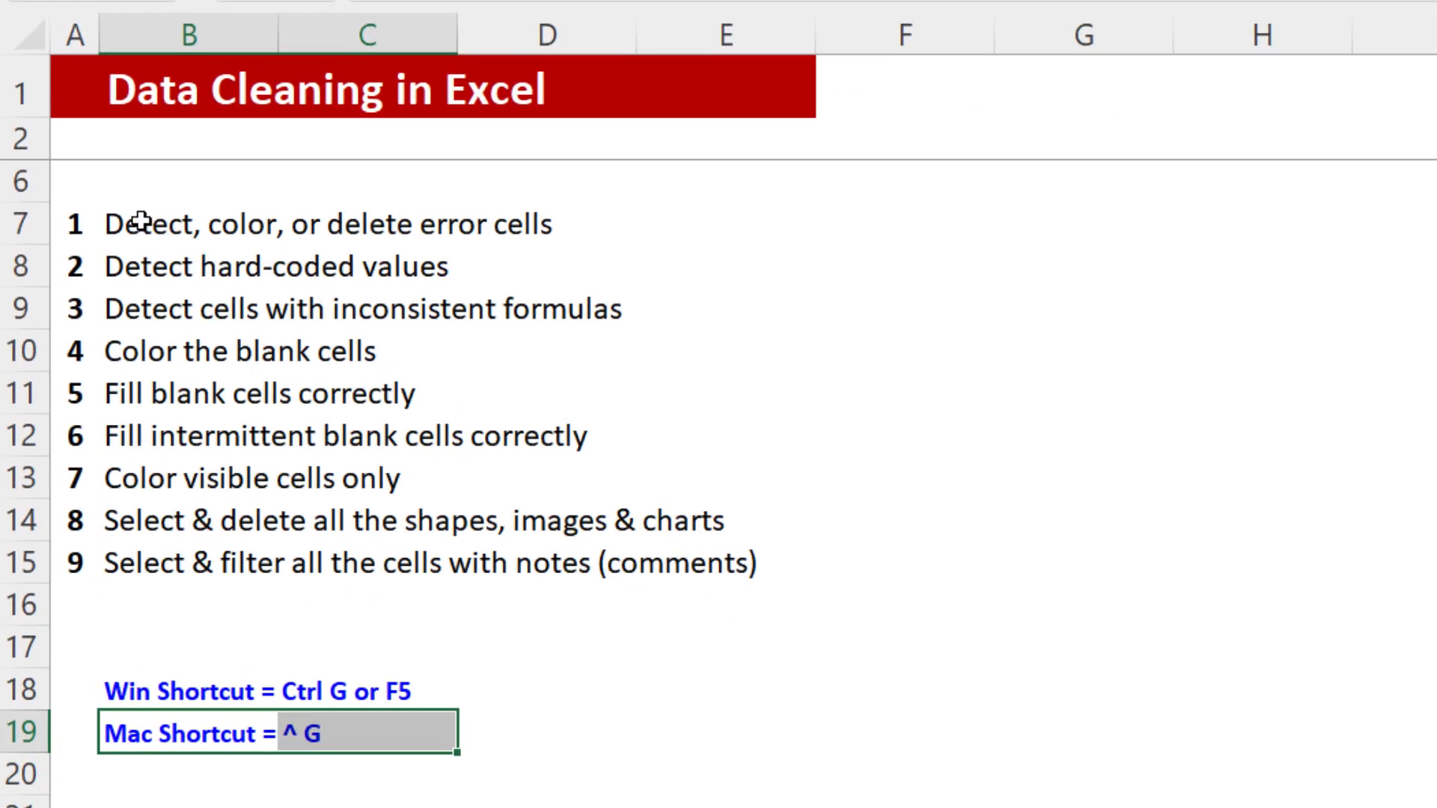
- Review the data-cleaning task list in rows 7 to 15 and the Go To Special options, without applying any option
{"action": "left_click_drag", "start_coordinate": [146, 221], "coordinate": [713, 565]}
{"action": "left_click", "coordinate": [609, 622]}
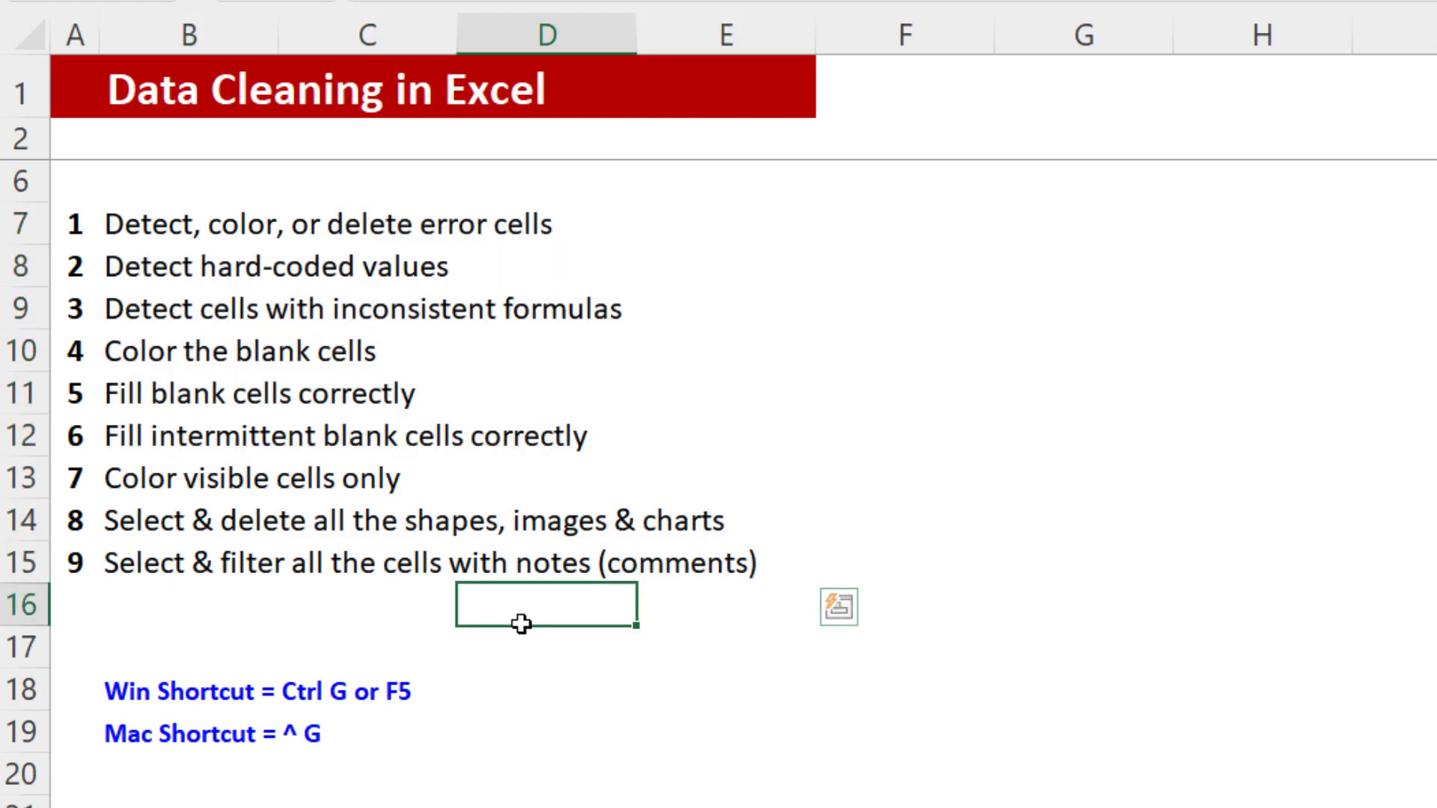
{"action": "key", "text": "ctrl+g"}
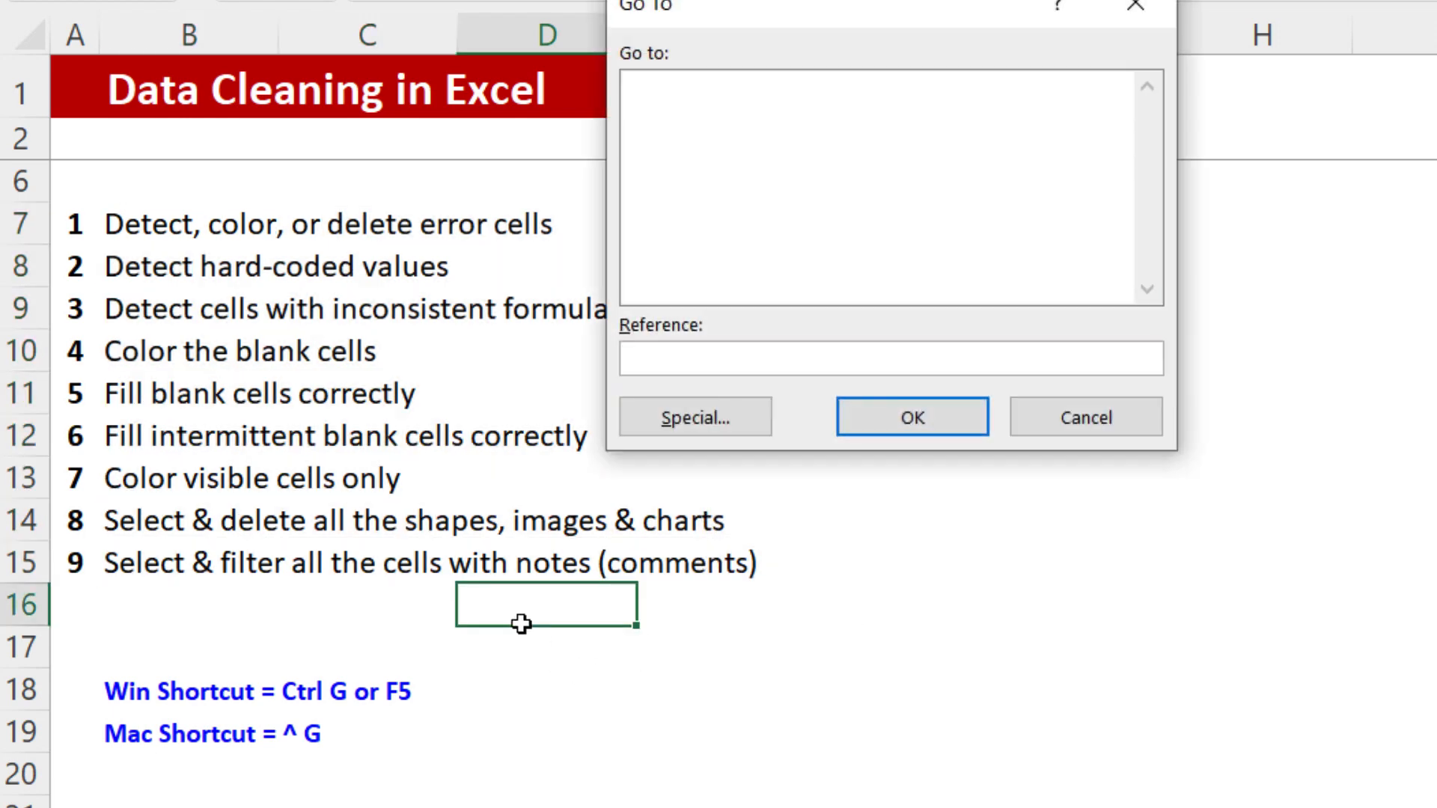
{"action": "left_click", "coordinate": [696, 417]}
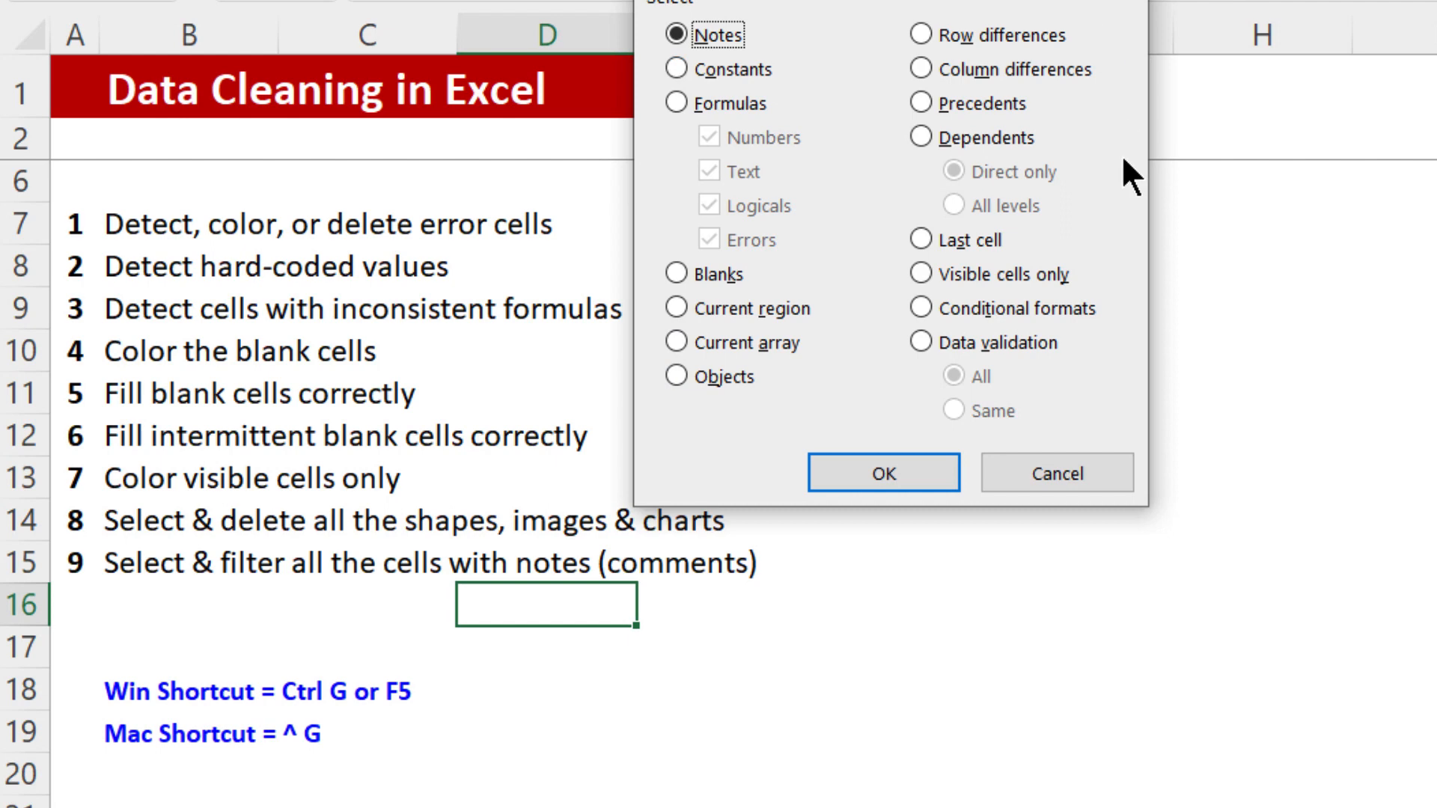
{"action": "key", "text": "Escape"}
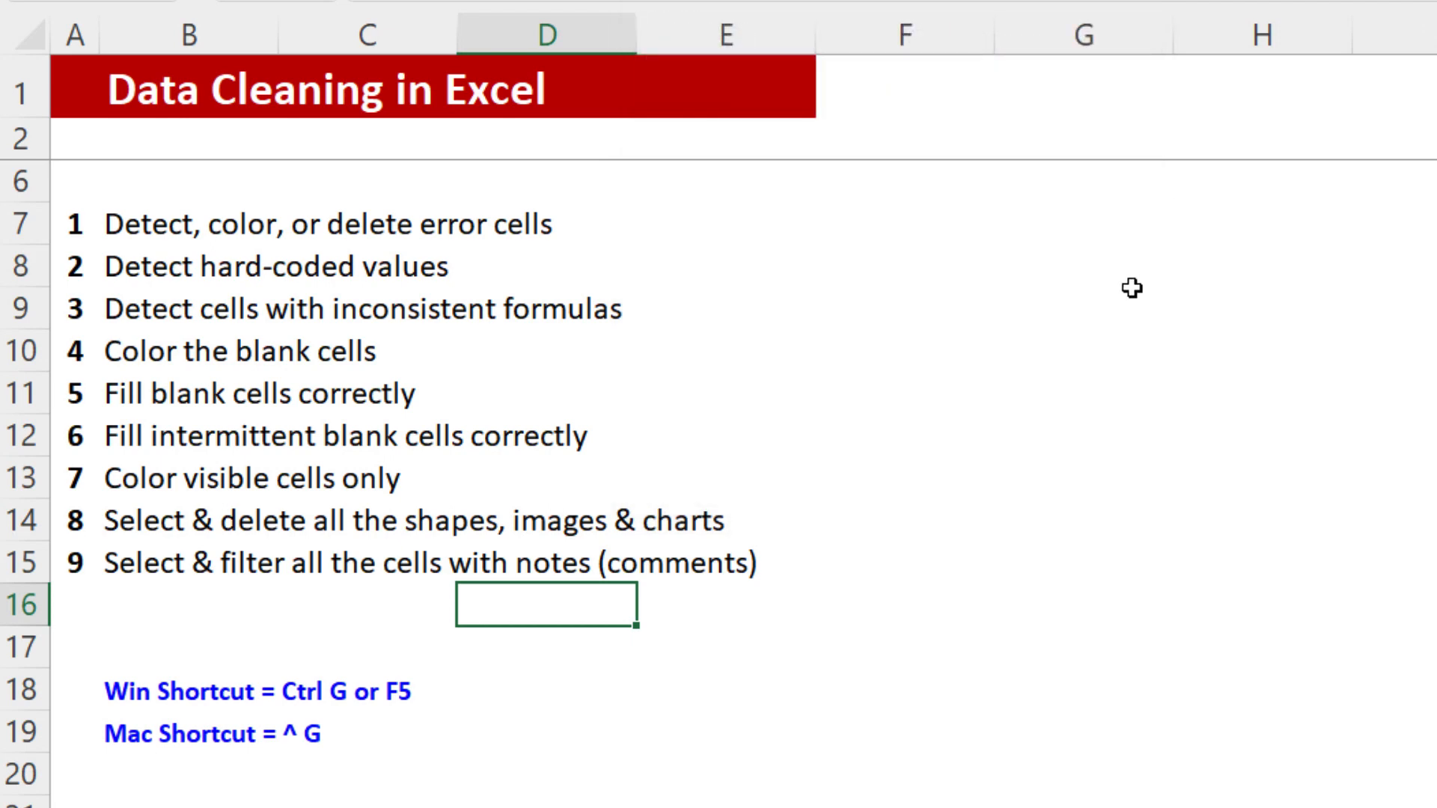